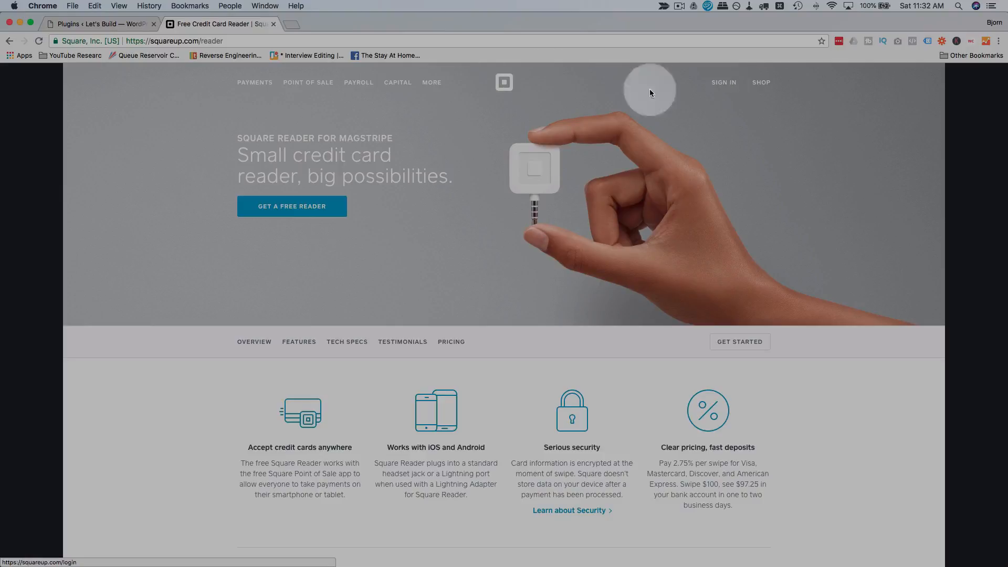
Look through the Square Reader page from the hero banner down to the Features section and back.
scroll(512, 145, down, 1)
scroll(379, 339, up, 1)
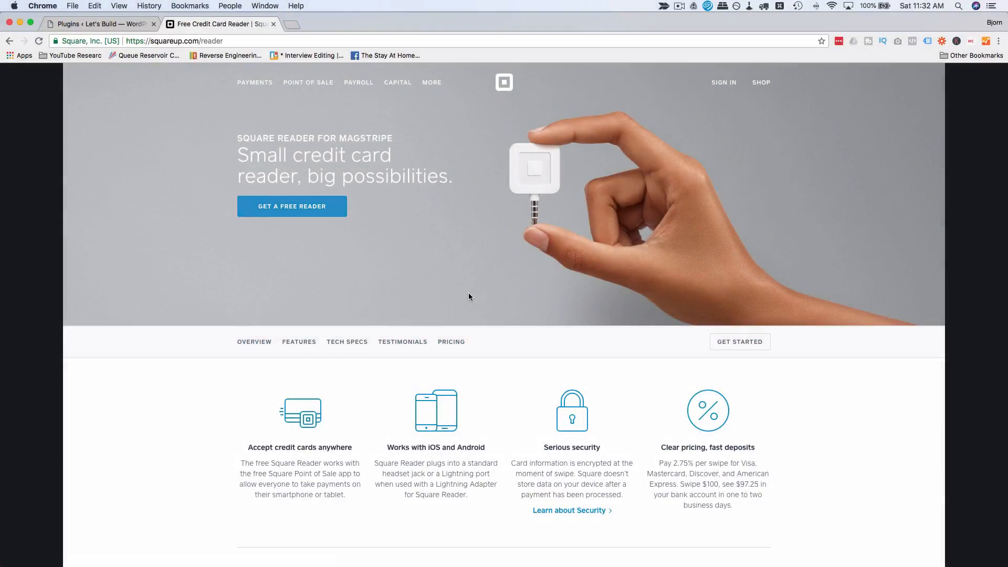
scroll(544, 291, down, 3)
scroll(544, 293, down, 6)
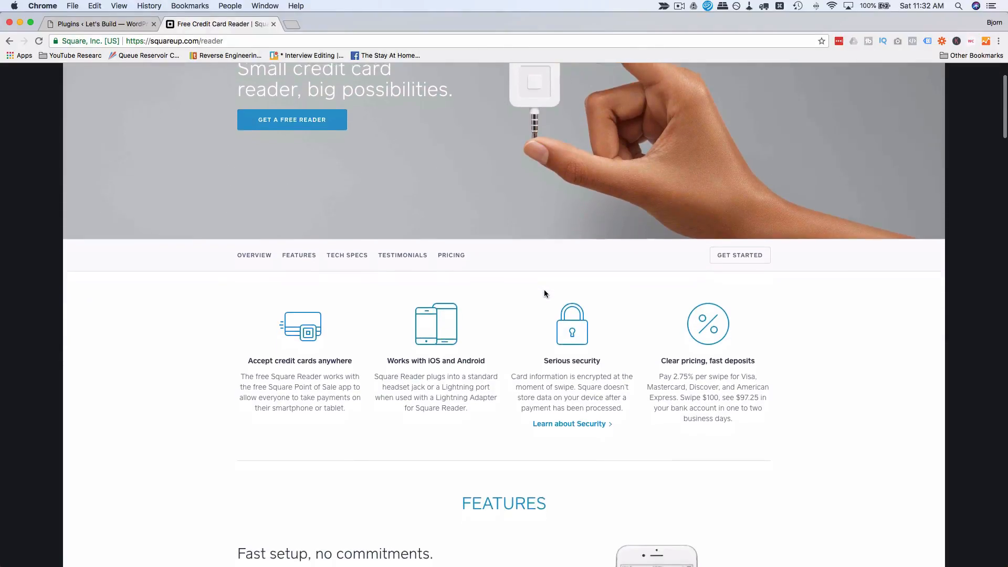
scroll(544, 290, down, 5)
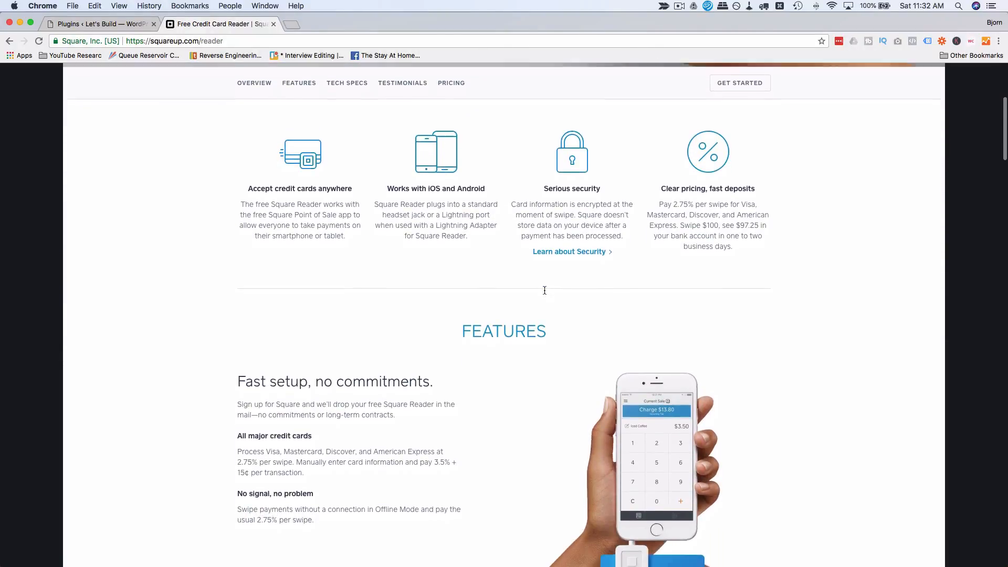
scroll(544, 293, down, 5)
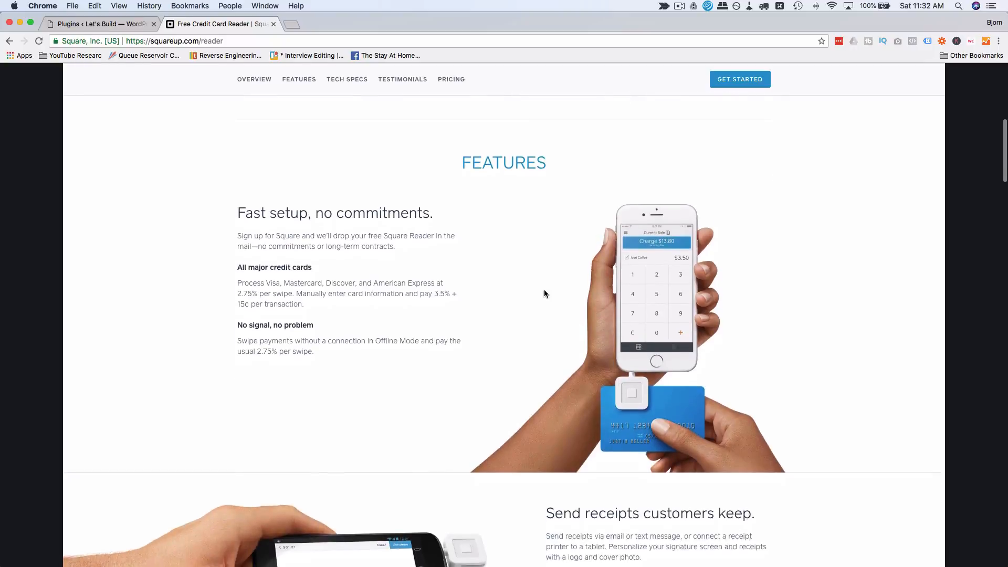
scroll(544, 293, up, 5)
scroll(544, 293, up, 10)
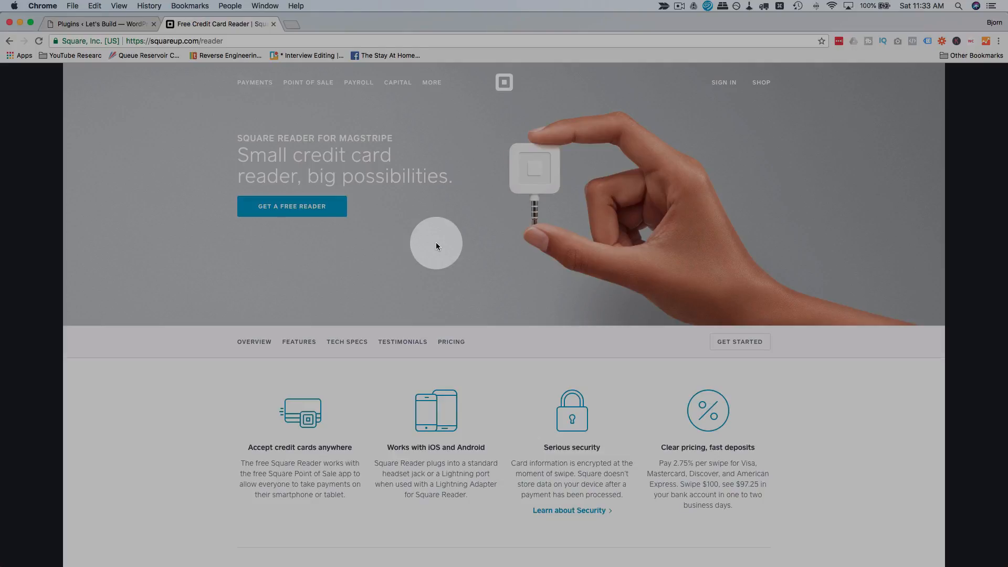
Open the Pages list in the WordPress admin and view the Let's Build front page in a separate tab.
click(124, 25)
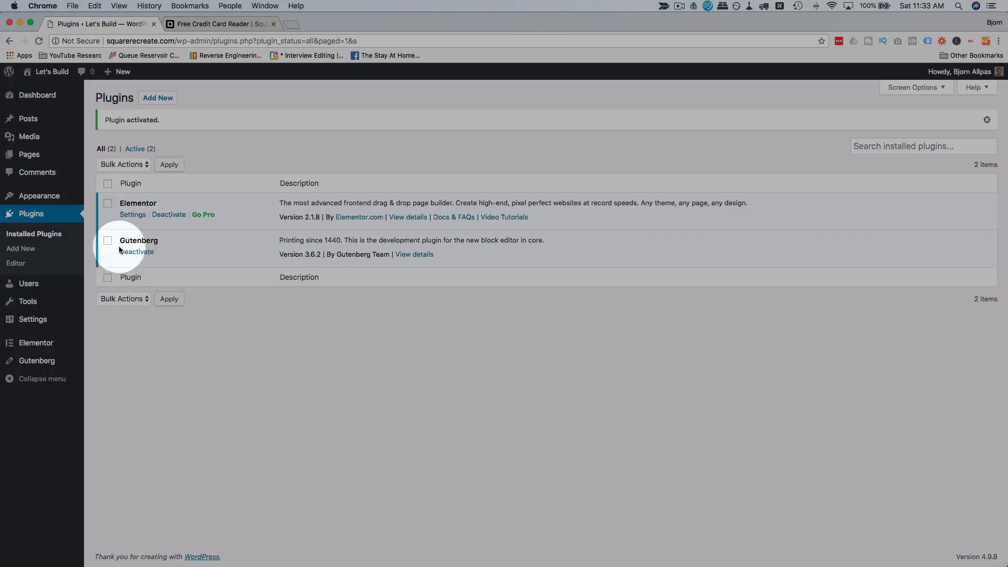
mouse_move(41, 157)
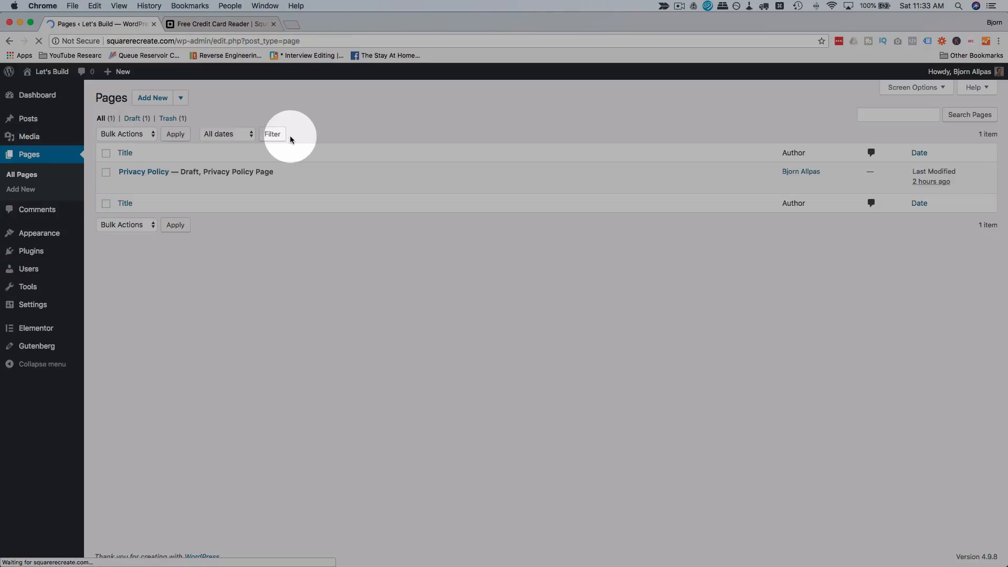
super+click(53, 77)
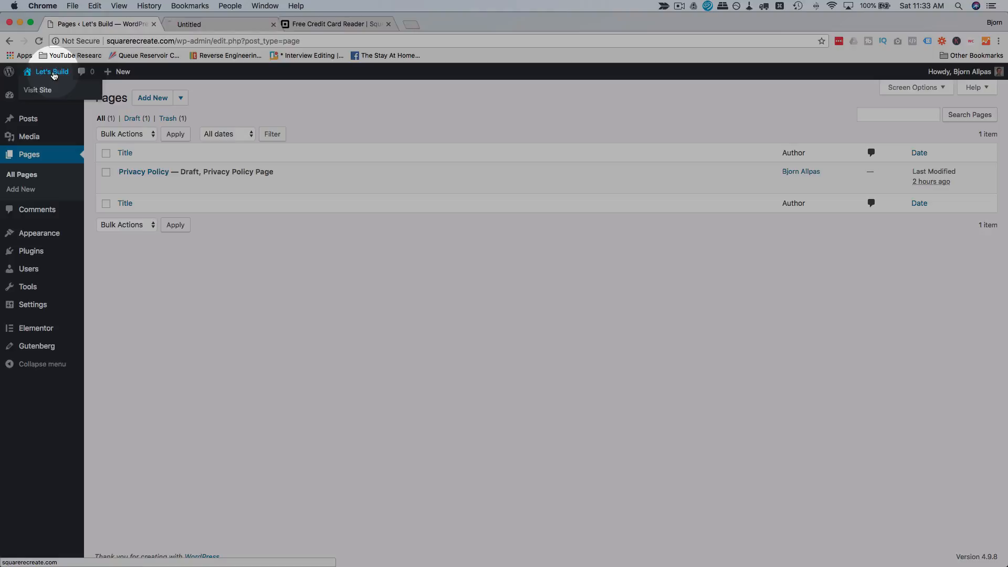
click(191, 27)
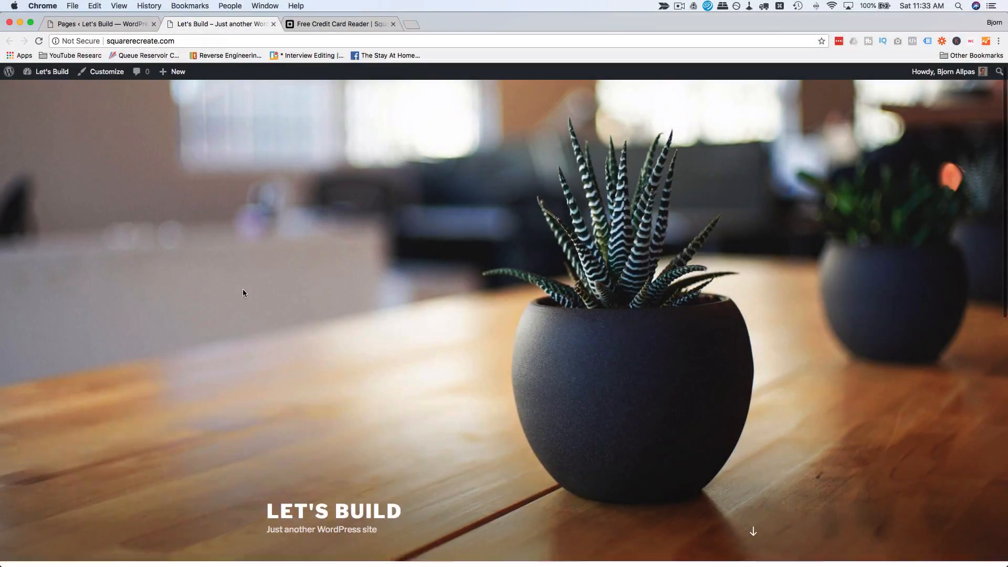
scroll(243, 293, down, 5)
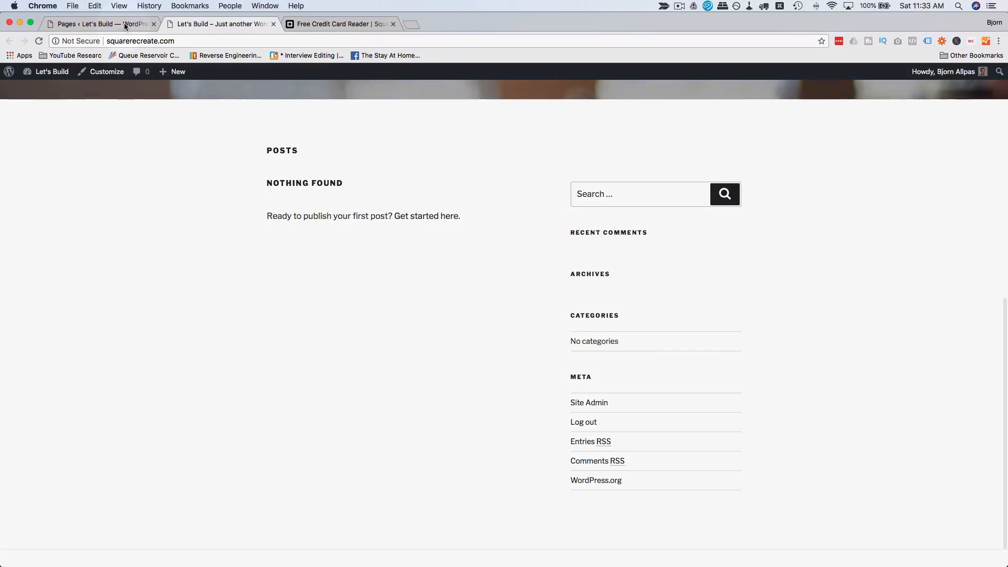
Create a new page with Elementor from the WordPress Pages list.
click(124, 26)
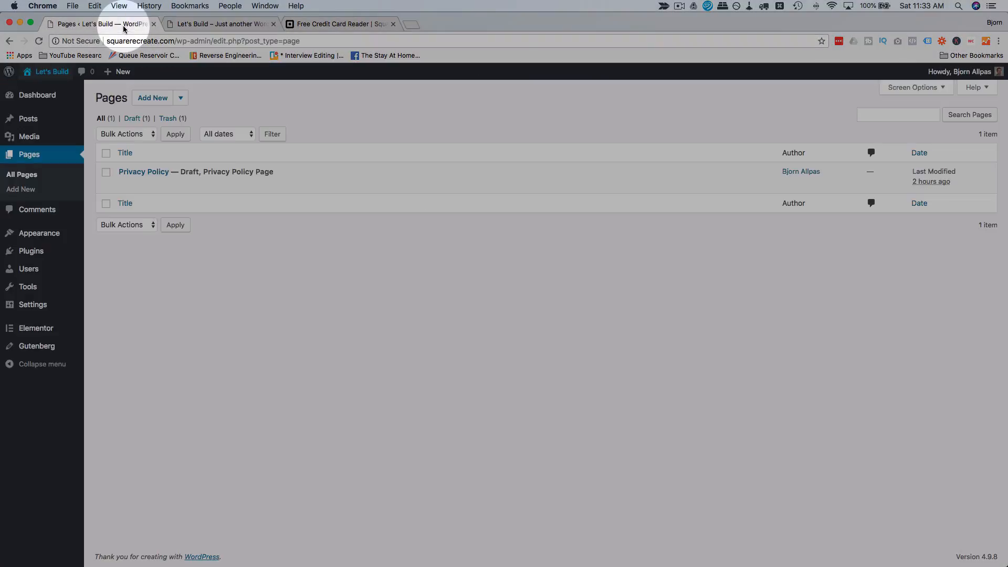
click(182, 100)
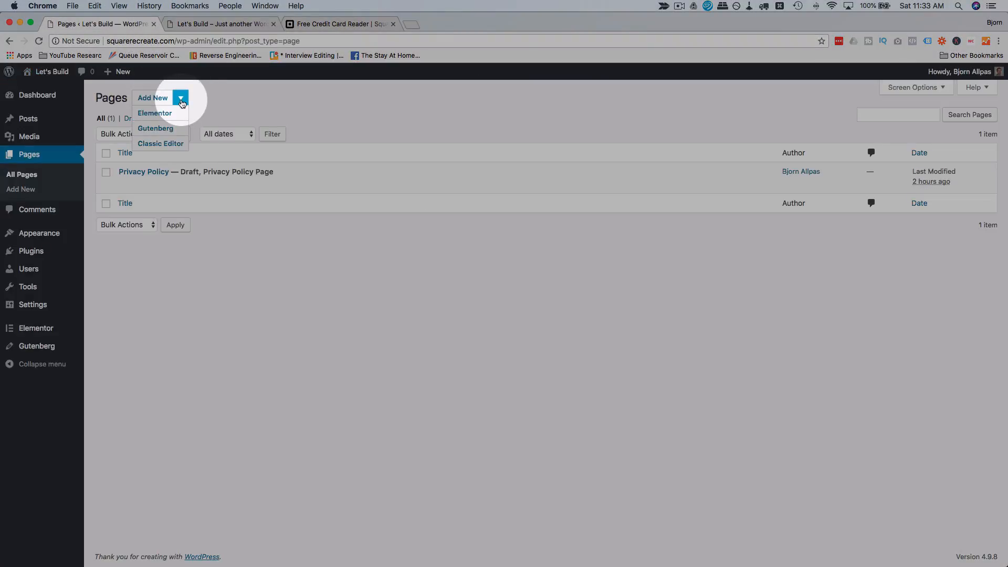
click(155, 114)
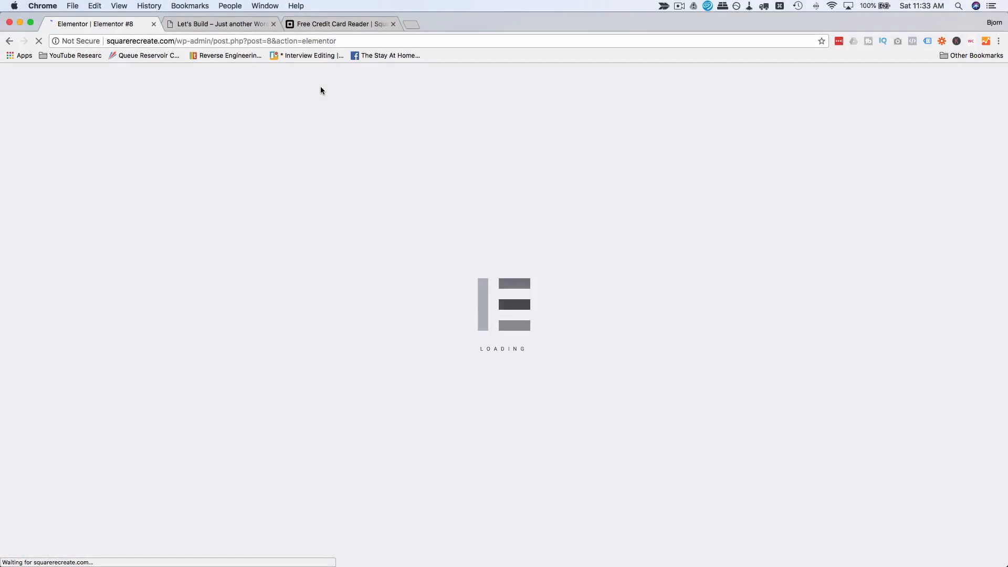
Inspect the hero banner of the Square Reader page, review its content element's styles and expand that element.
click(333, 24)
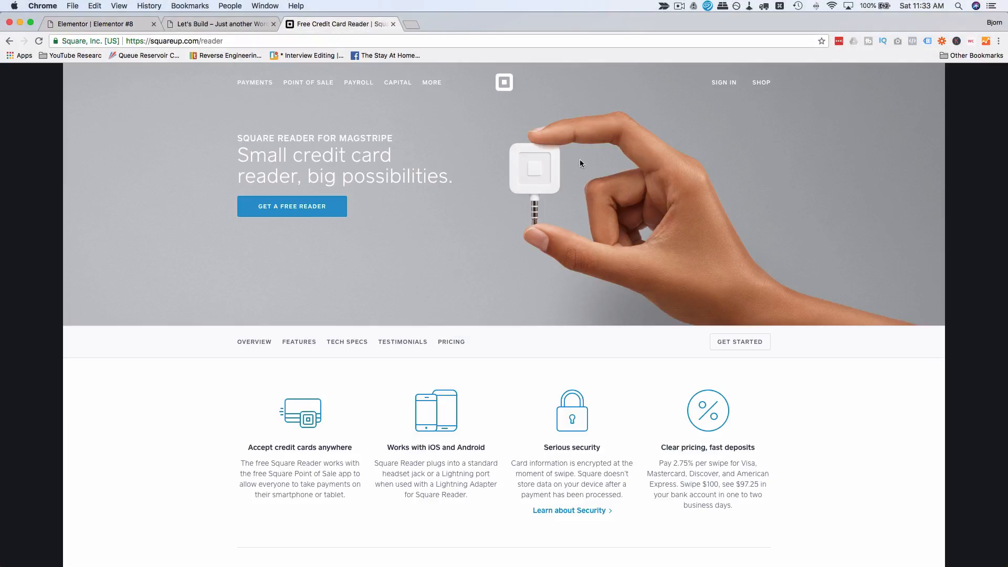
right_click(568, 158)
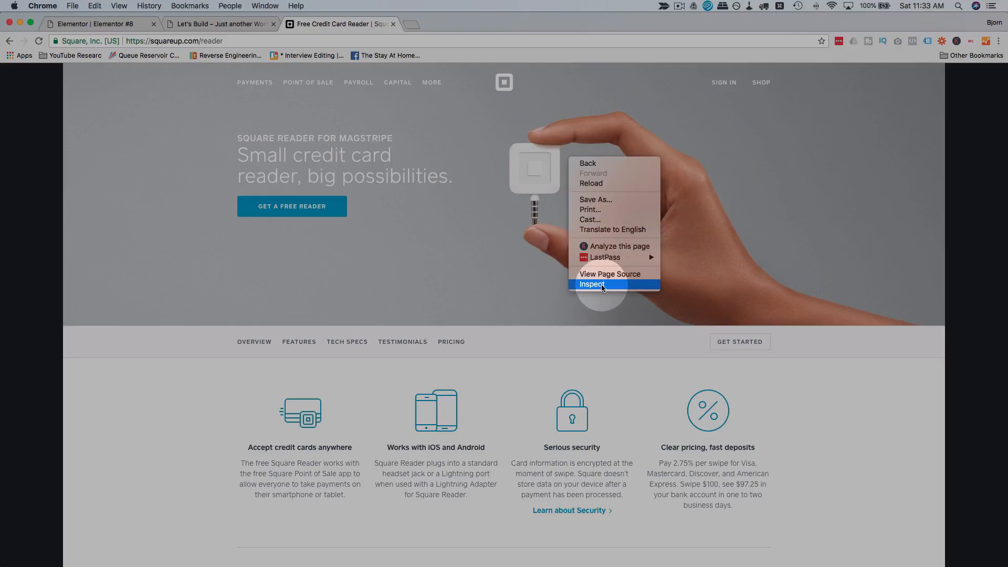
click(592, 284)
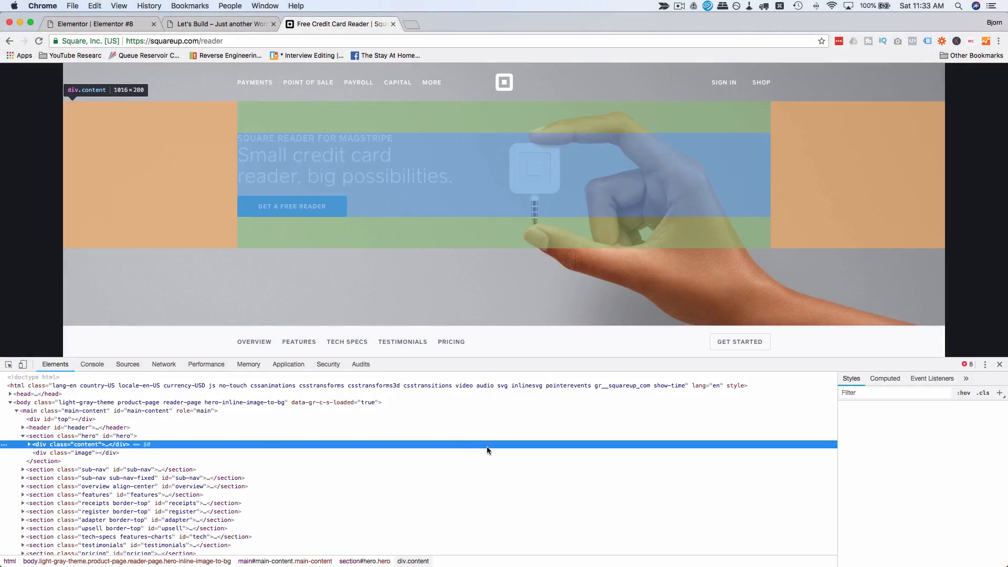
scroll(898, 430, down, 10)
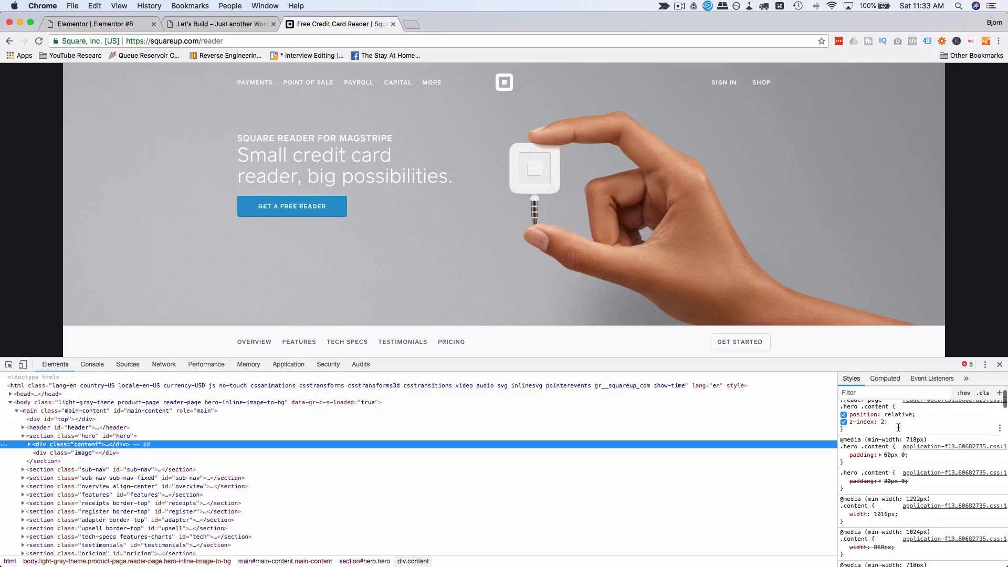
scroll(899, 428, down, 10)
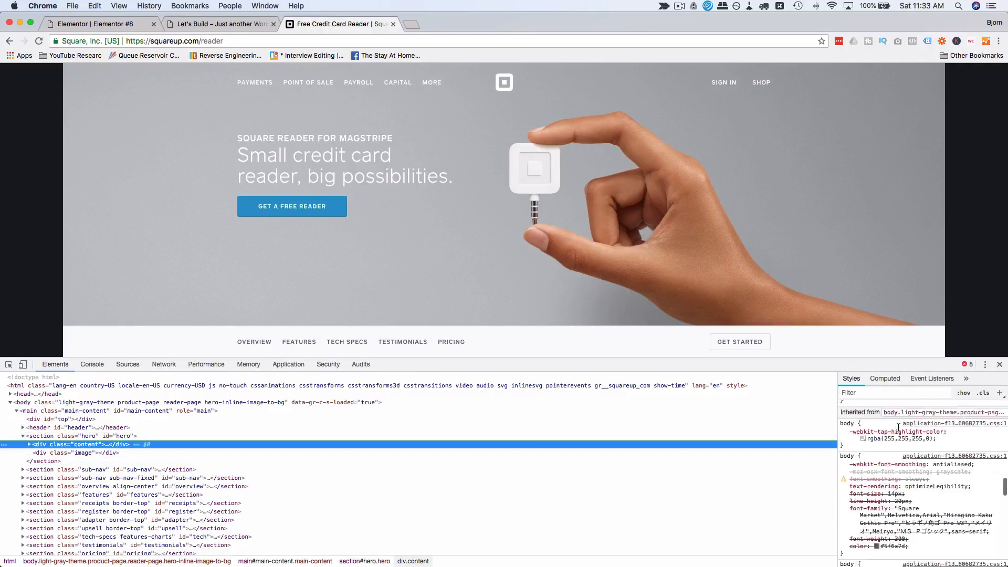
scroll(898, 428, down, 4)
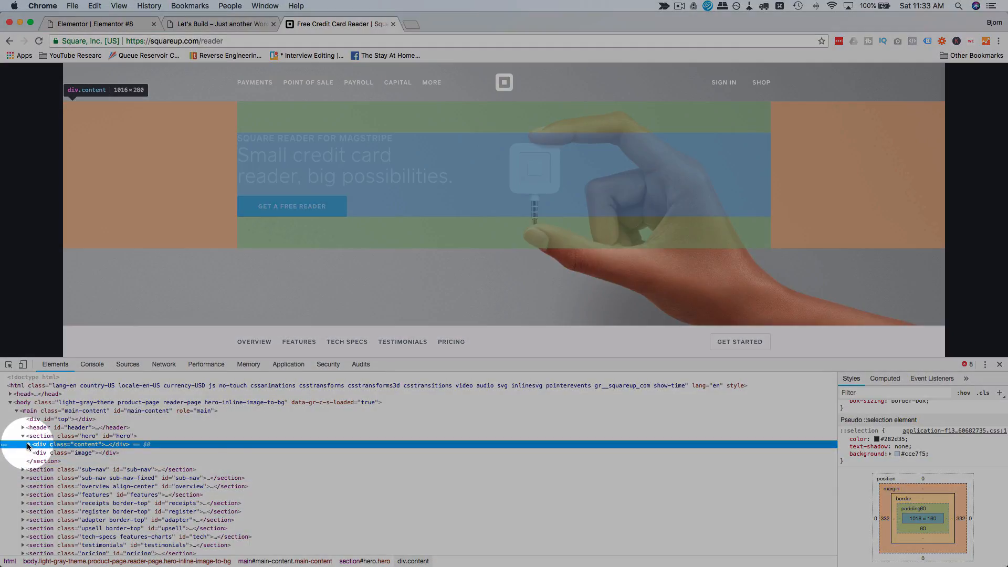
click(28, 445)
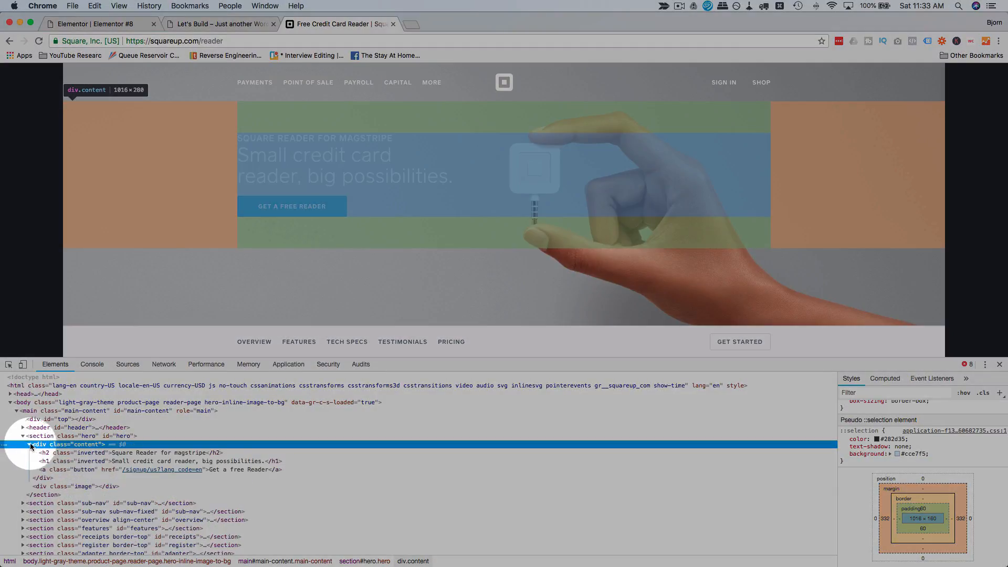
Find the medium hero background image in the hero section's CSS rules and open its URL in a new tab.
click(100, 436)
scroll(900, 438, up, 5)
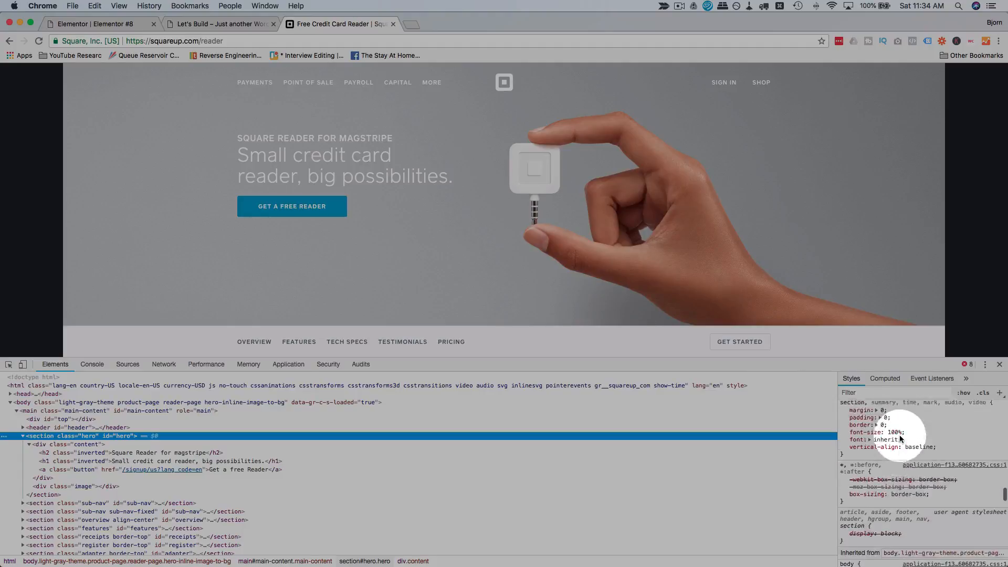
scroll(899, 438, up, 5)
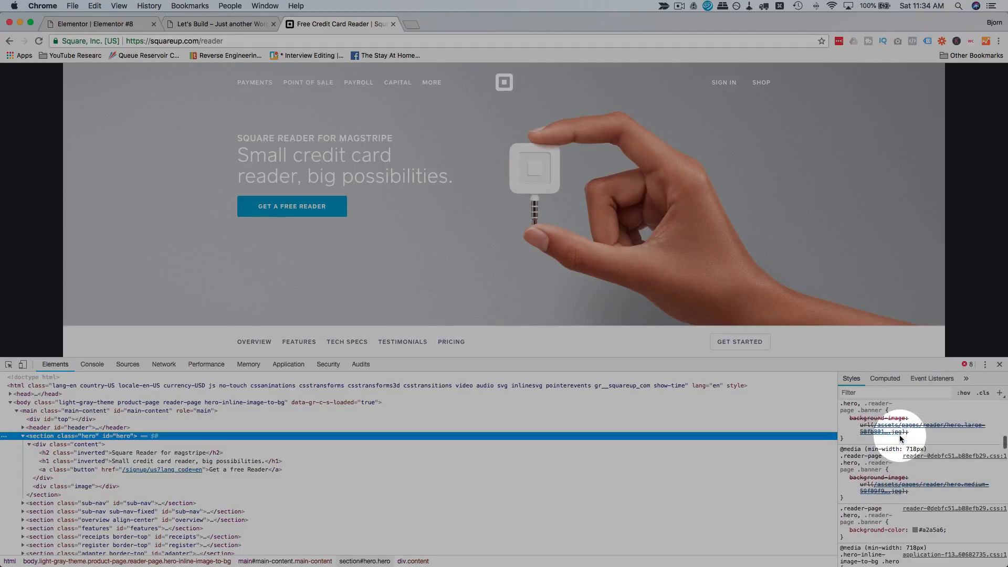
scroll(899, 437, up, 4)
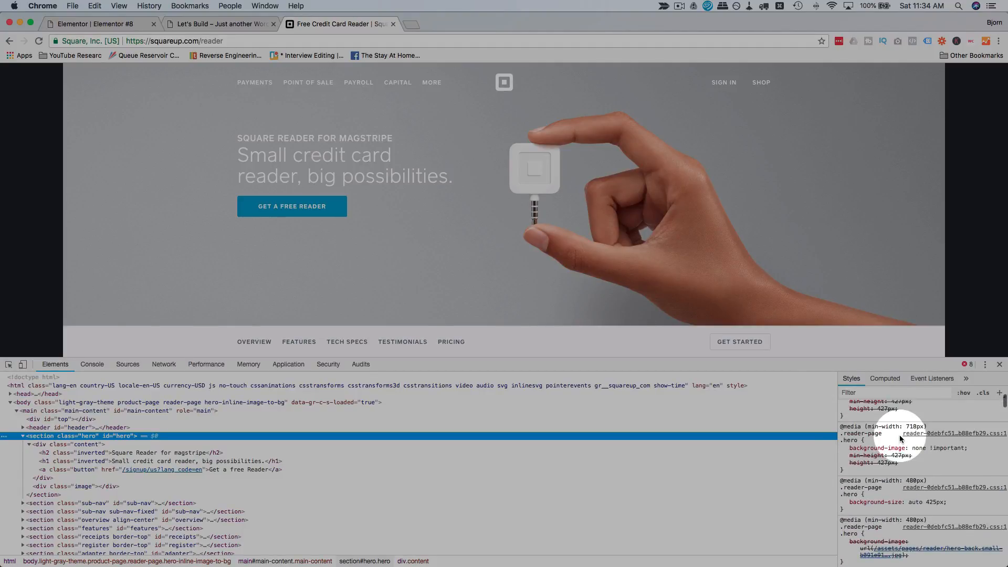
scroll(900, 439, down, 5)
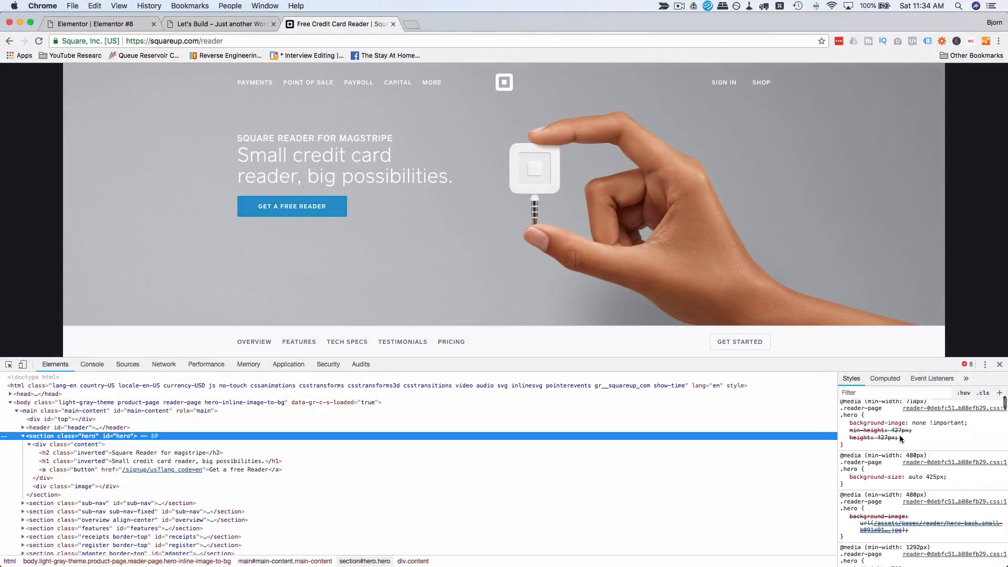
click(901, 466)
click(886, 461)
drag(855, 461, 998, 465)
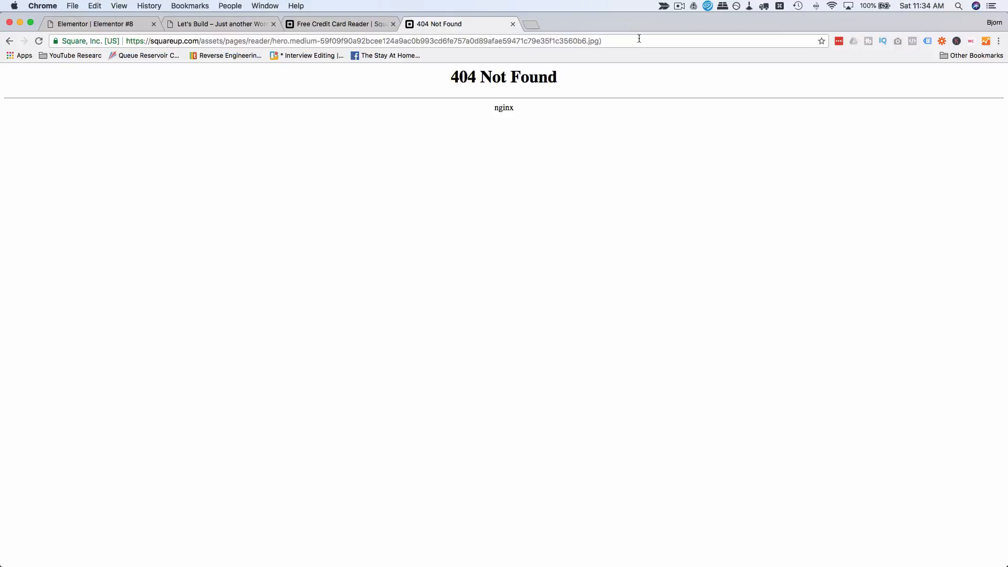
Remove the trailing parenthesis from the image URL and reload it so the address ends in .jpg.
click(626, 41)
click(626, 41)
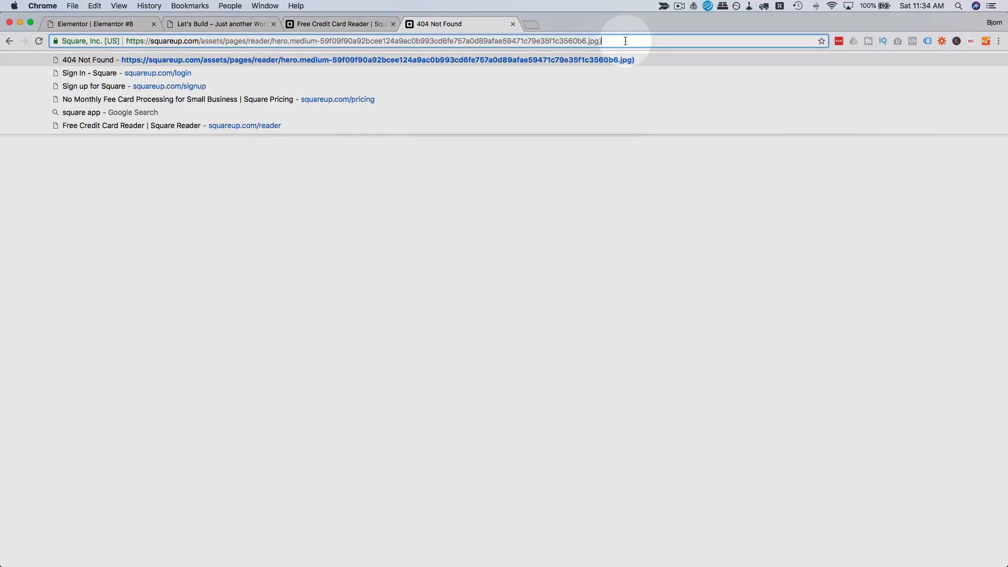
key(BackSpace)
key(Return)
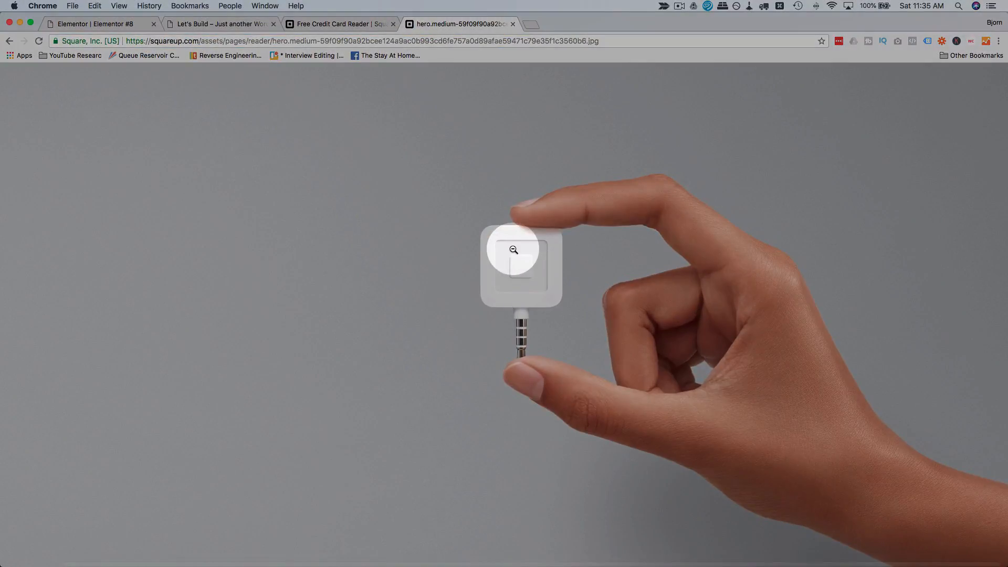
Save the hero image as square-hero.jpg in Downloads and close the developer tools on the Square Reader page.
right_click(514, 249)
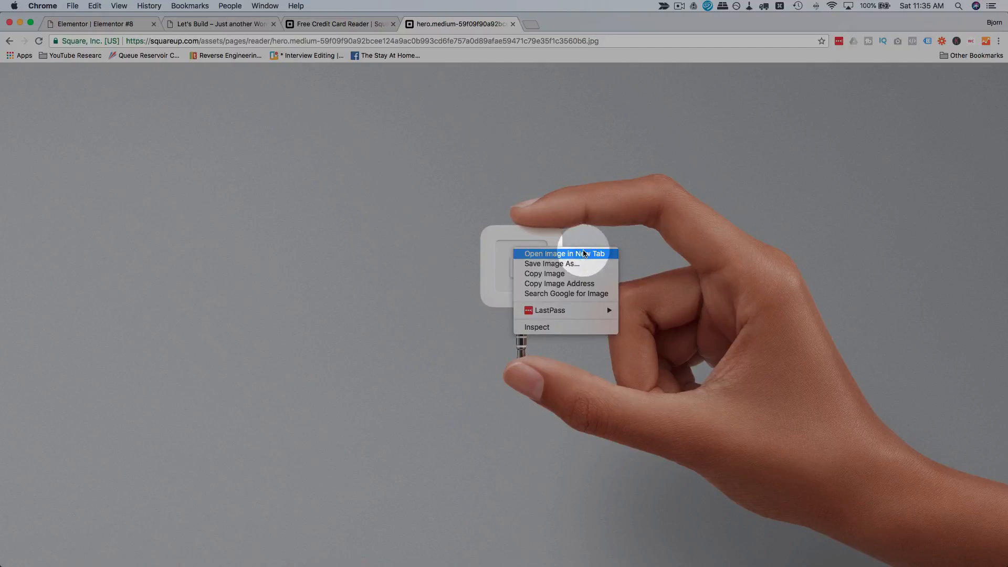
click(559, 265)
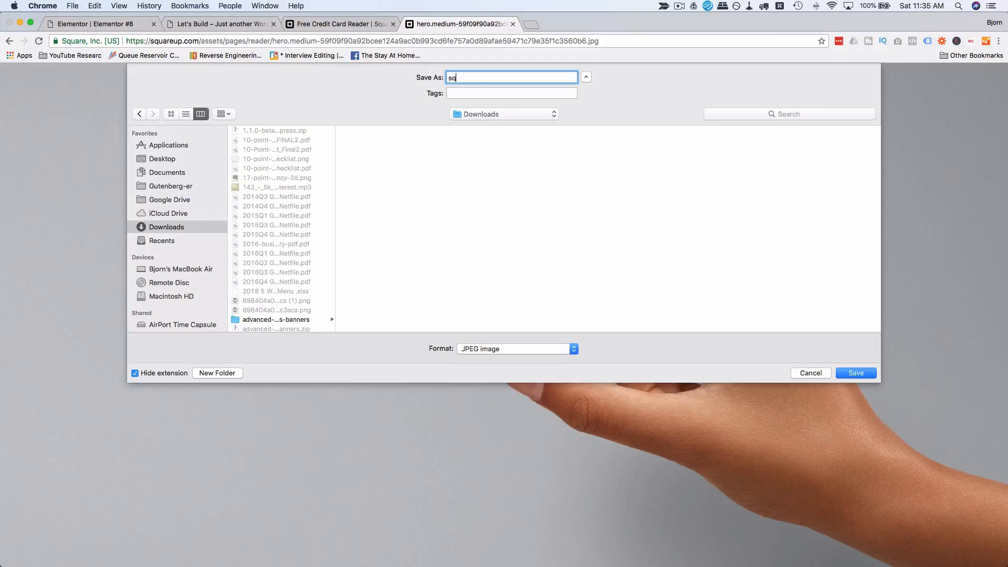
key(Return)
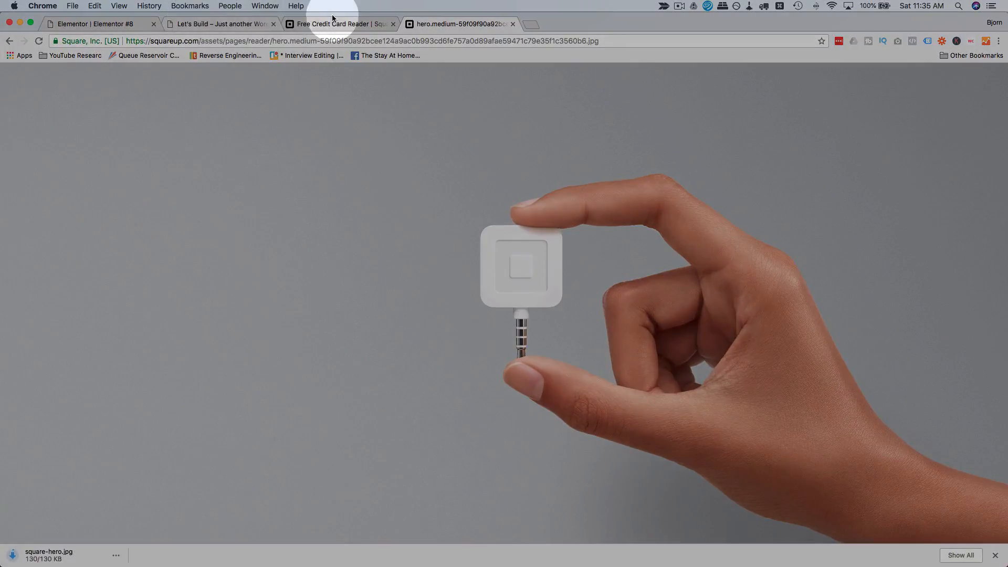
click(333, 18)
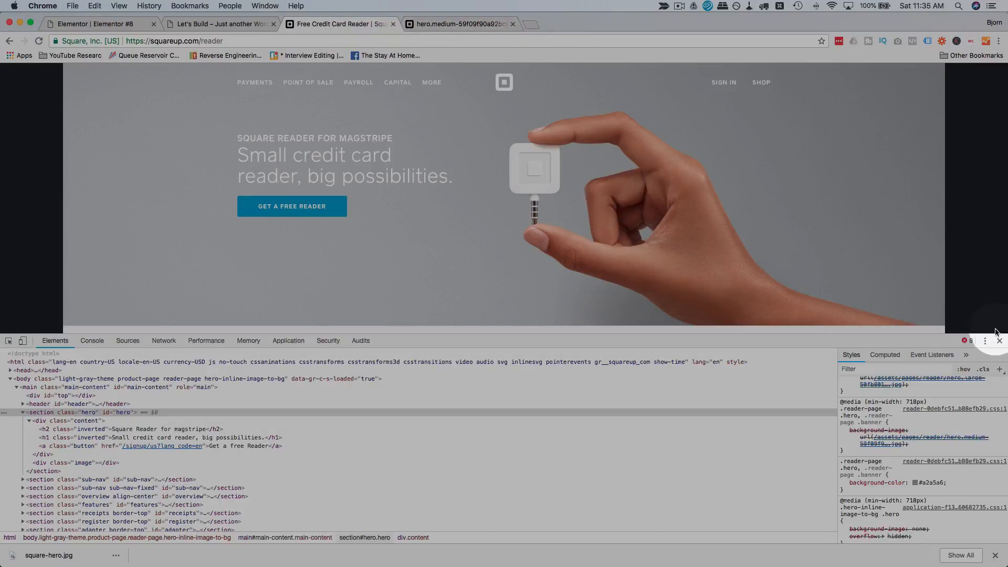
click(1000, 342)
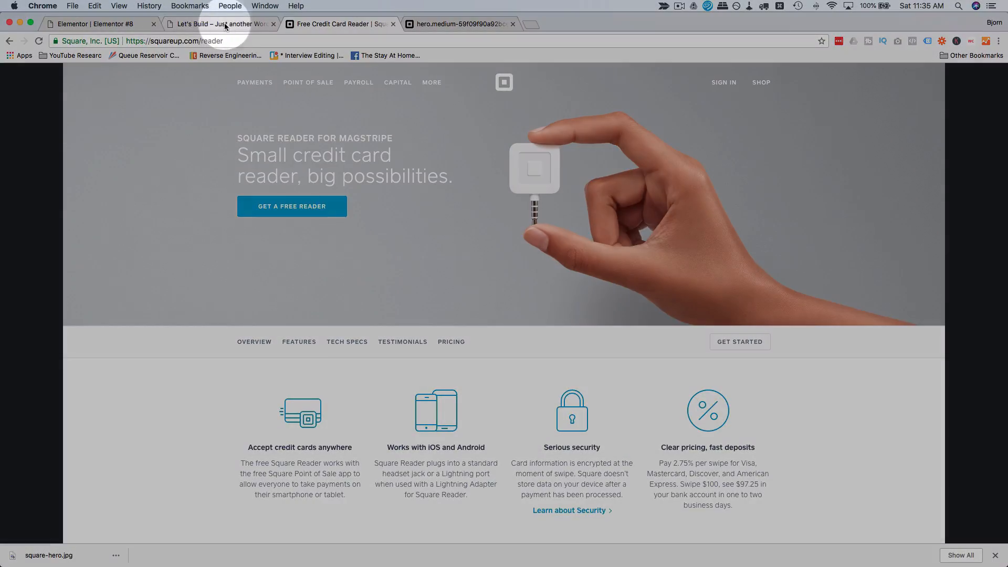
Return to the Elementor editor, place its tab directly before the Square Reader tab, and dismiss the downloads bar.
click(135, 26)
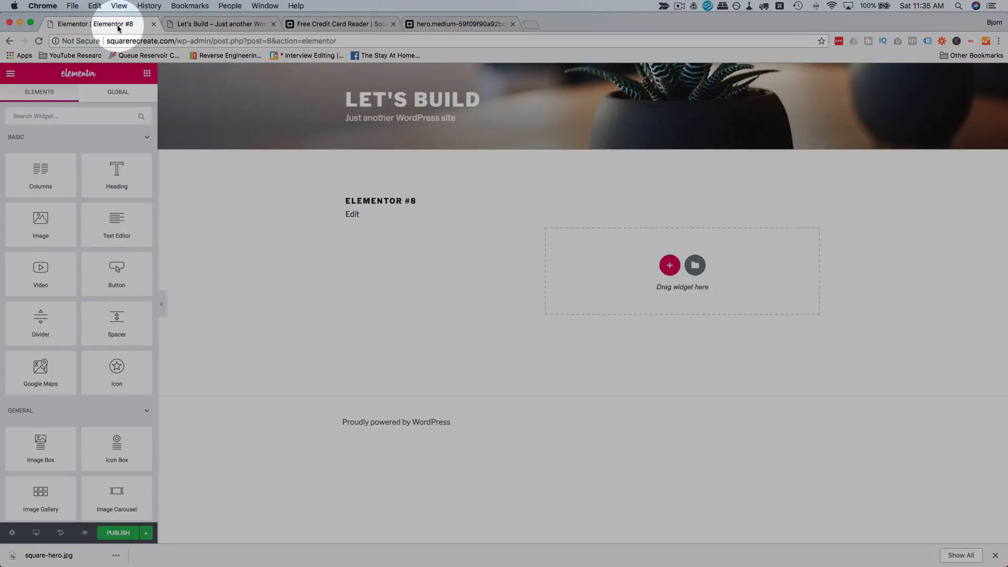
drag(118, 28, 212, 23)
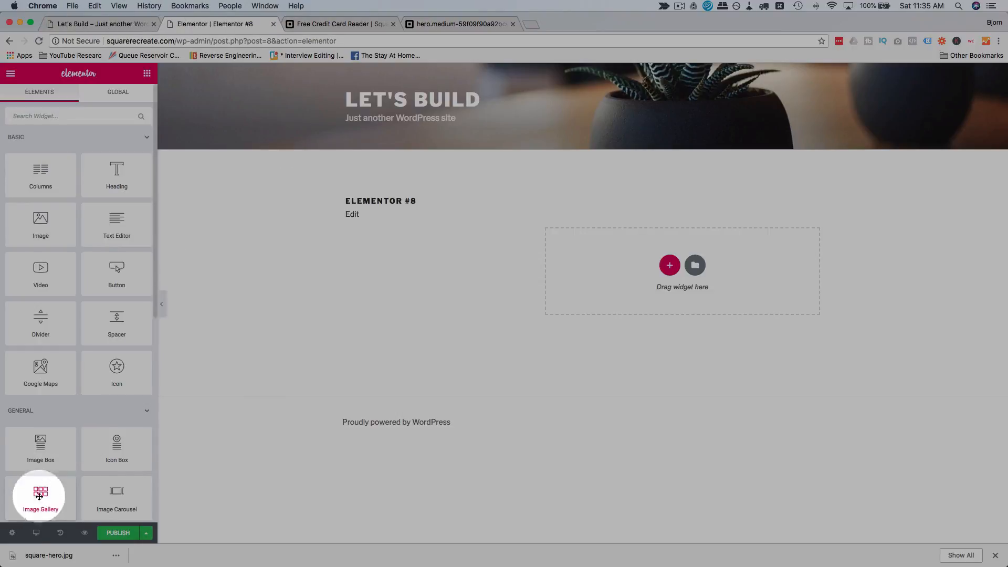
click(996, 555)
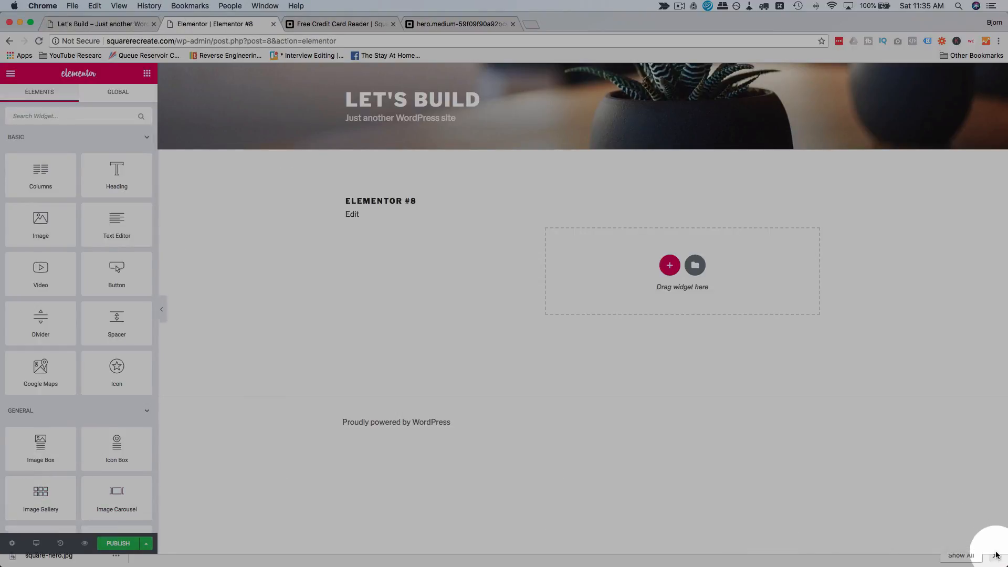
Set the page layout to Elementor Canvas and add a section with two equal columns to the blank page.
click(12, 558)
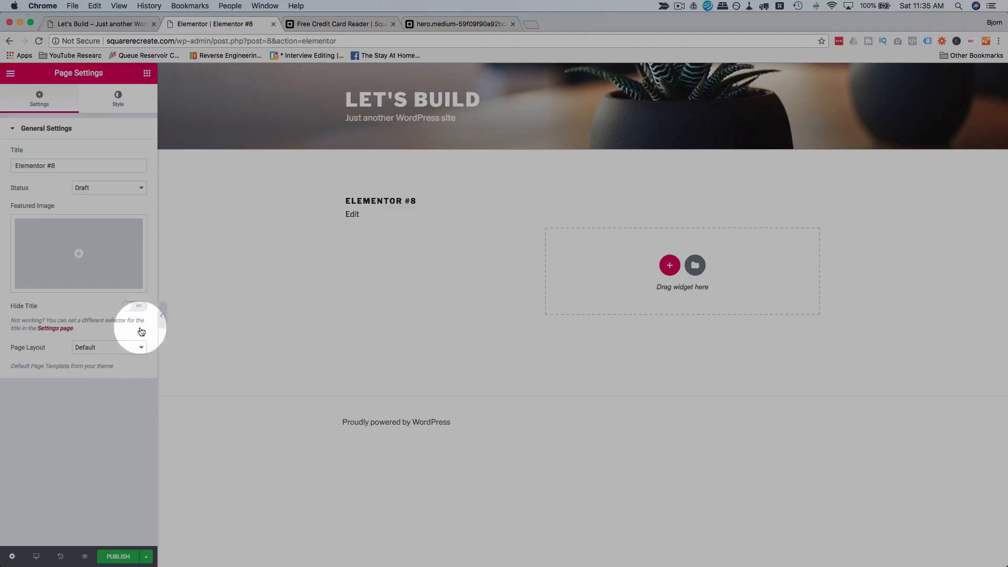
click(117, 347)
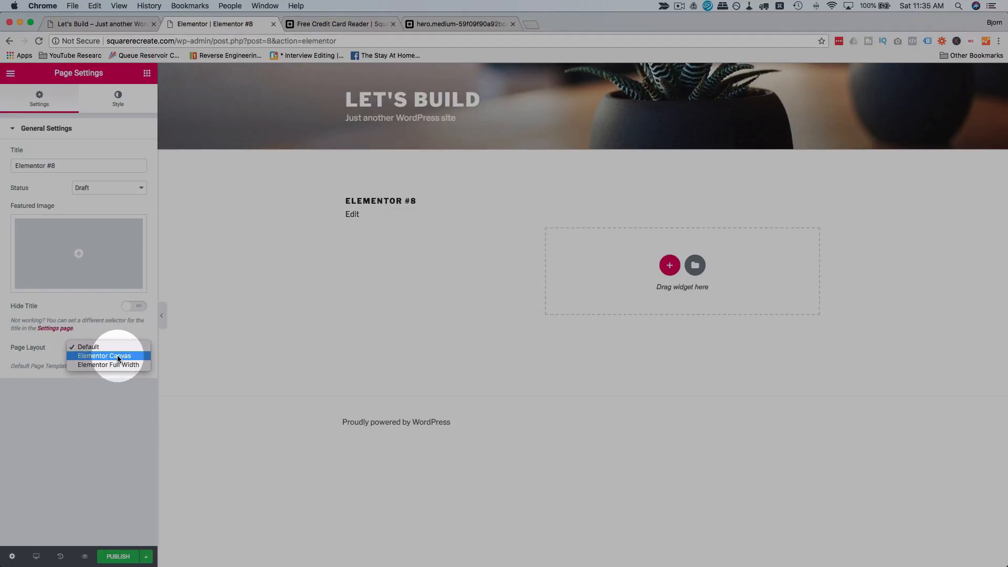
click(104, 357)
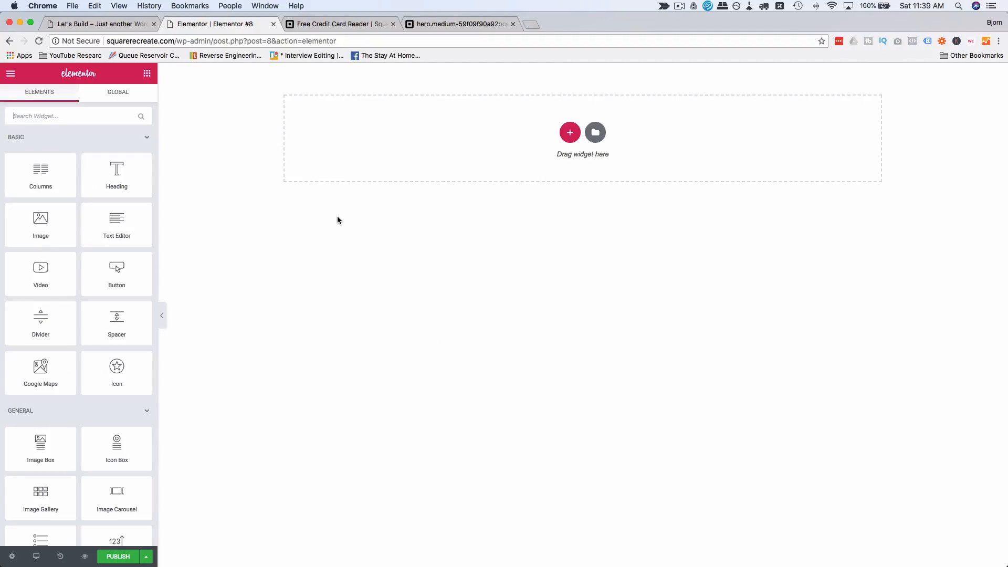
click(571, 133)
click(505, 161)
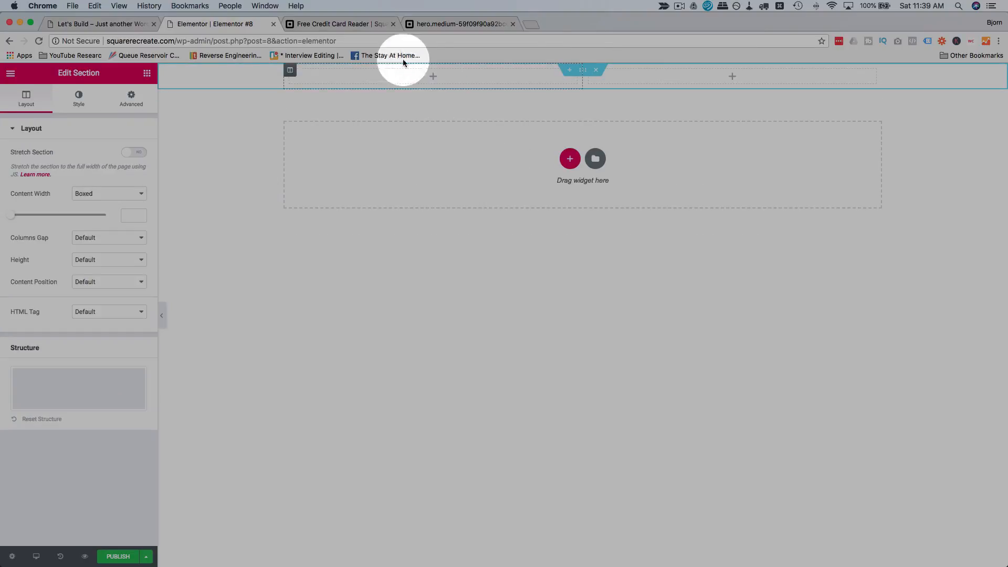
Examine the hero's text and button block on the Square Reader page as a reference for the column layout.
click(347, 24)
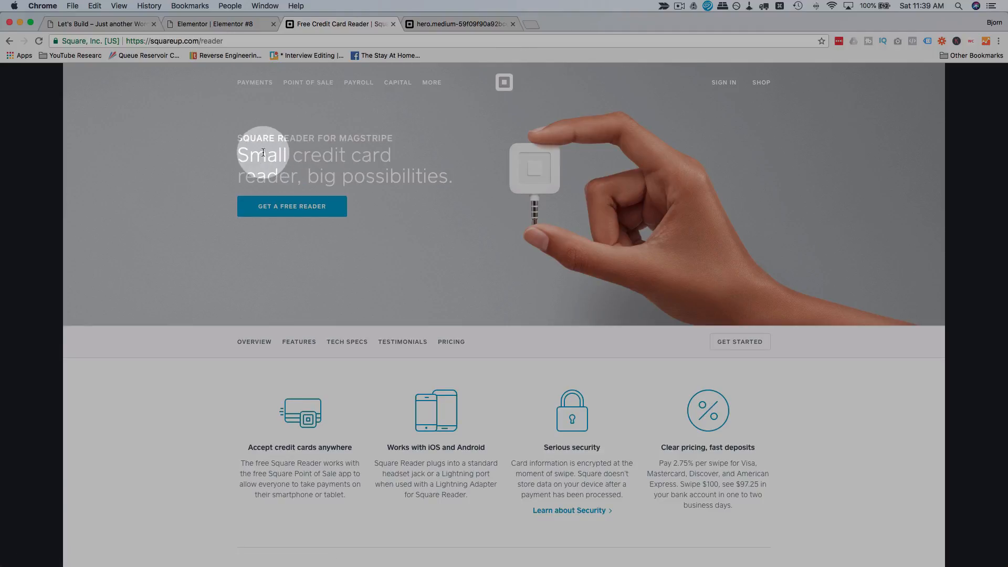
drag(239, 137, 358, 206)
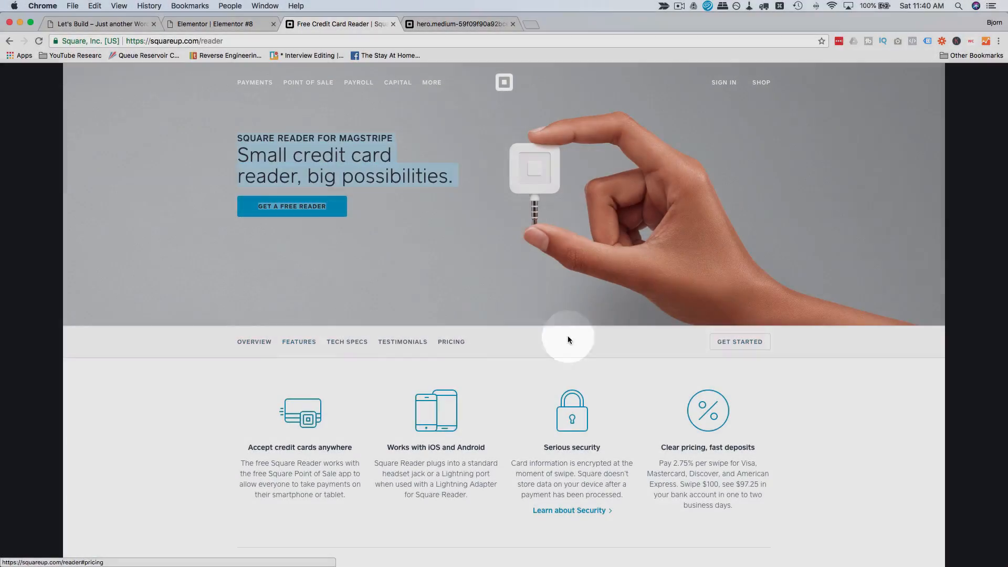
click(278, 164)
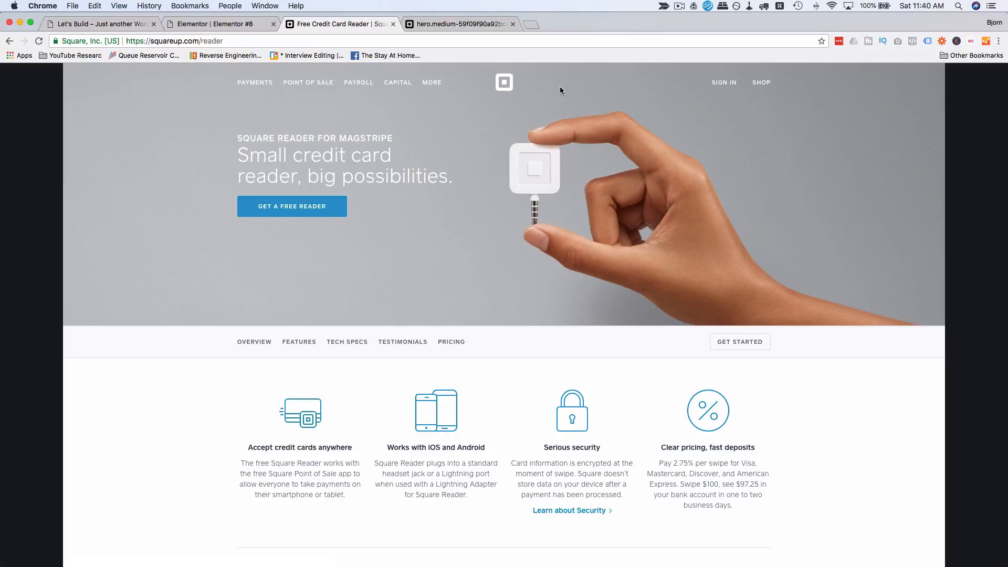
Return to the Elementor editor, give the two-column section a classic background, and upload square-hero.jpg for its background image.
click(235, 25)
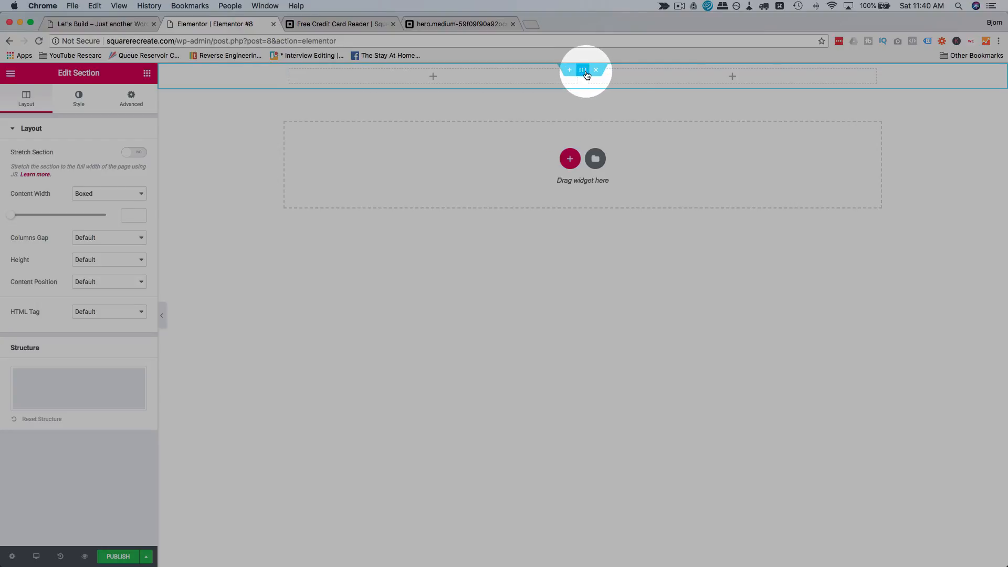
click(599, 152)
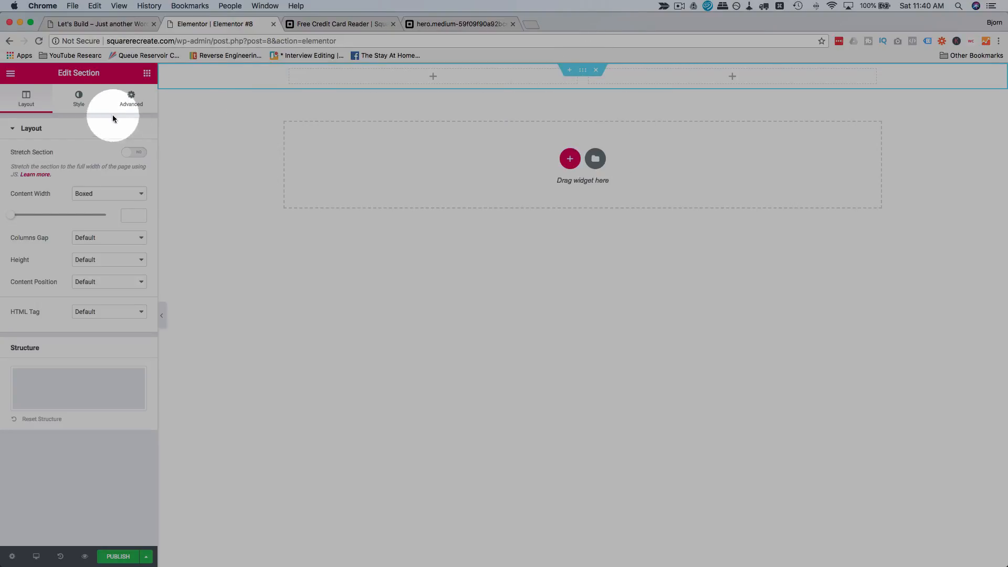
click(79, 103)
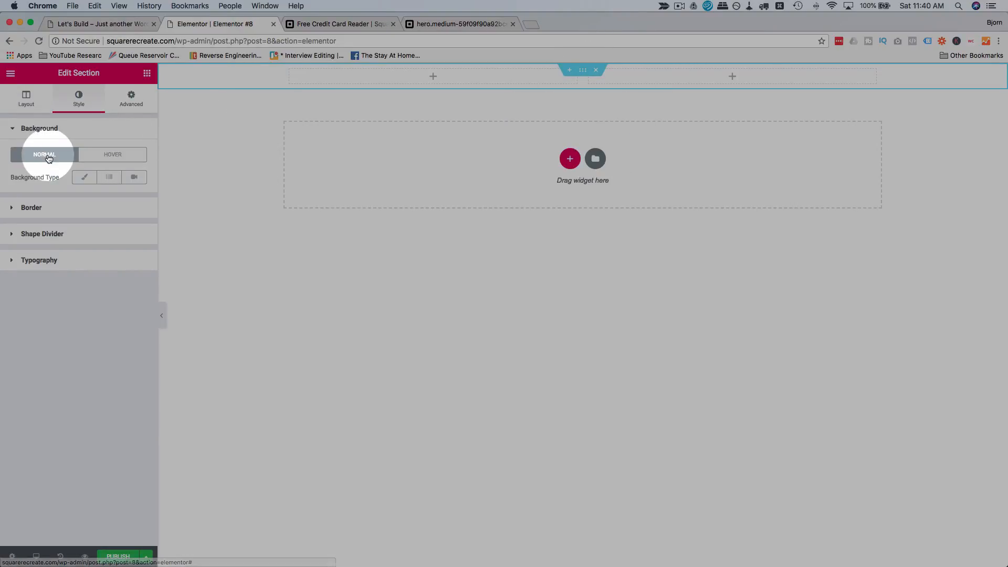
click(83, 178)
click(72, 243)
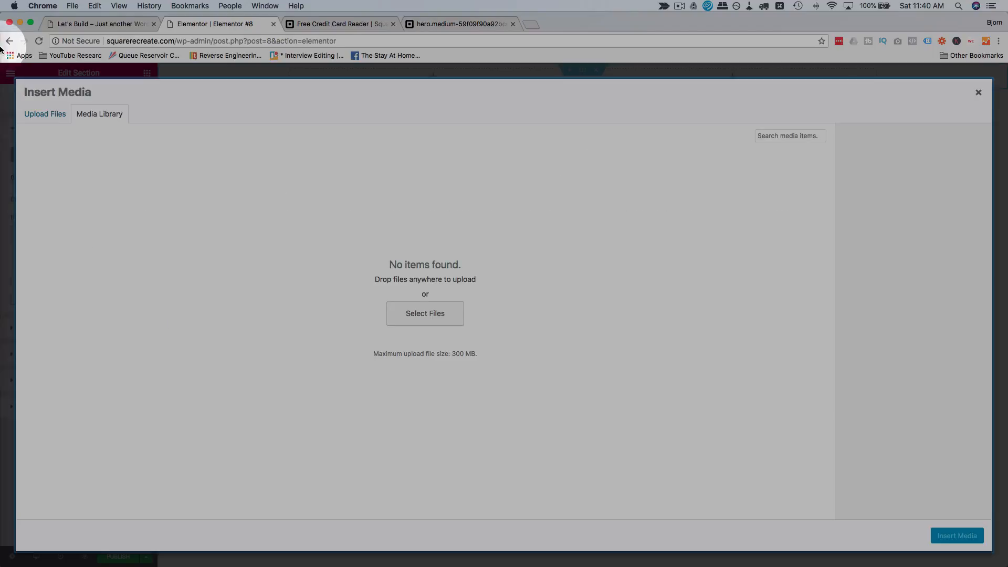
click(18, 74)
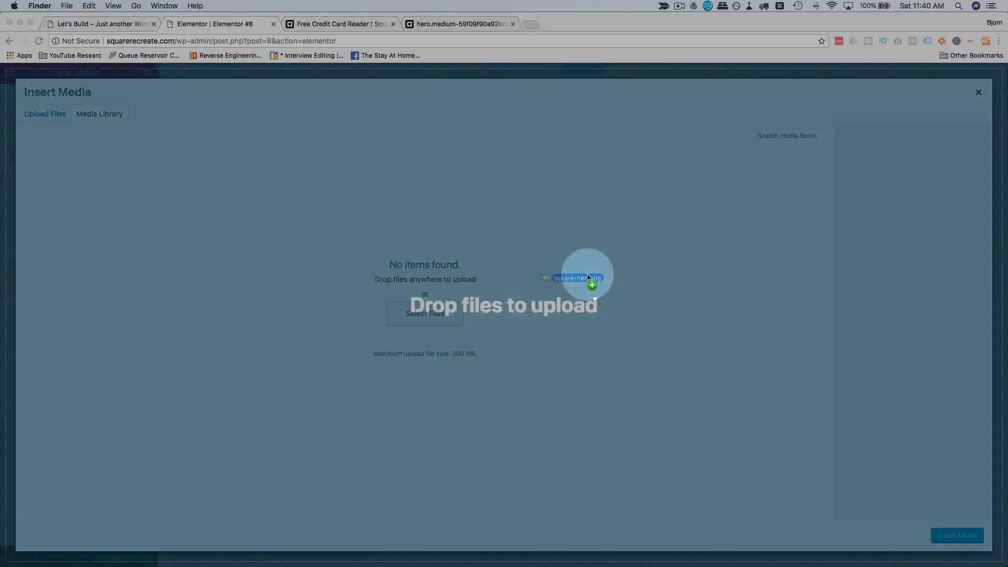
drag(587, 275, 588, 277)
click(954, 536)
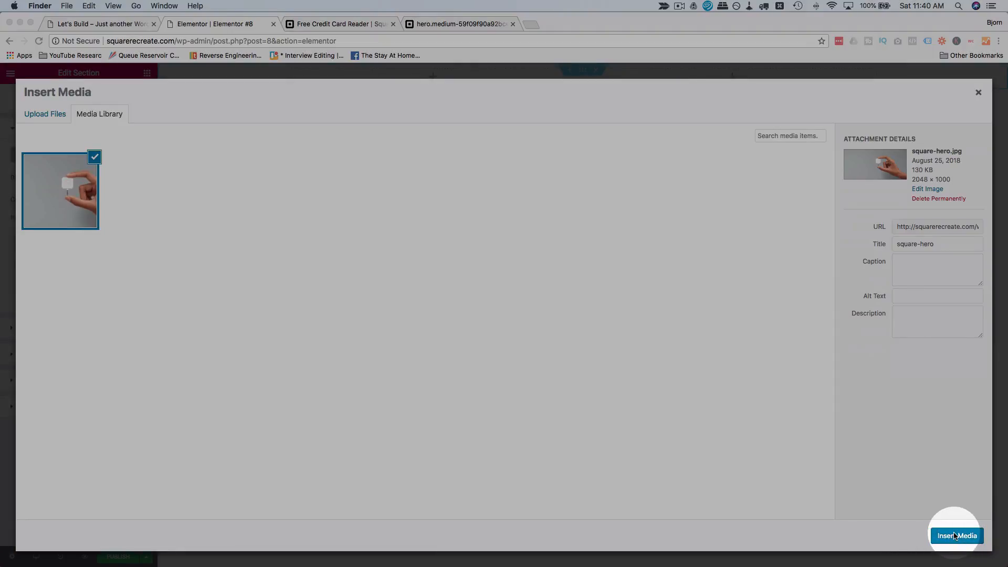
Copy the uploaded image's title "square-hero" into its alt text and insert it as the section background.
click(916, 244)
key(super+a)
key(super+c)
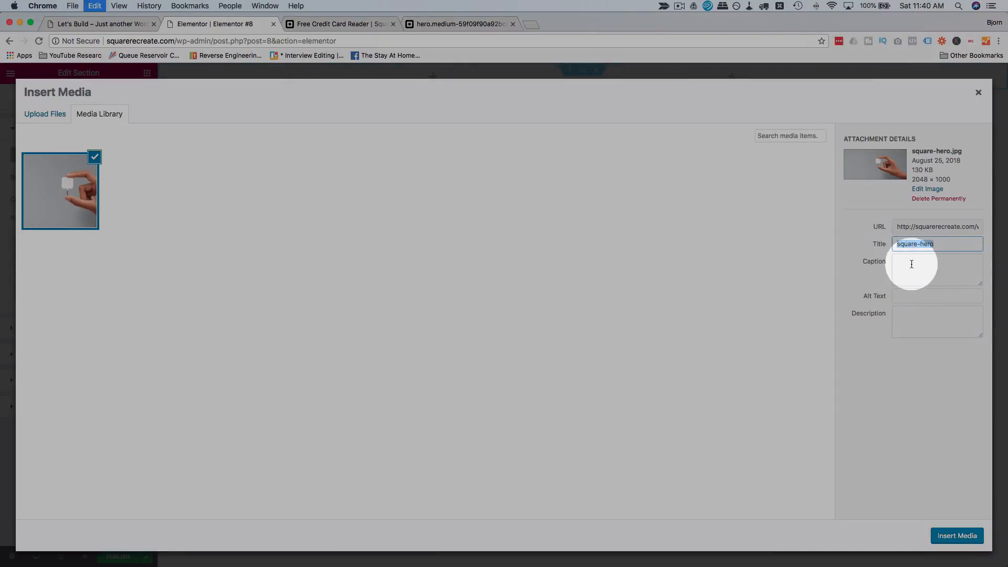
click(909, 294)
key(super+v)
click(954, 534)
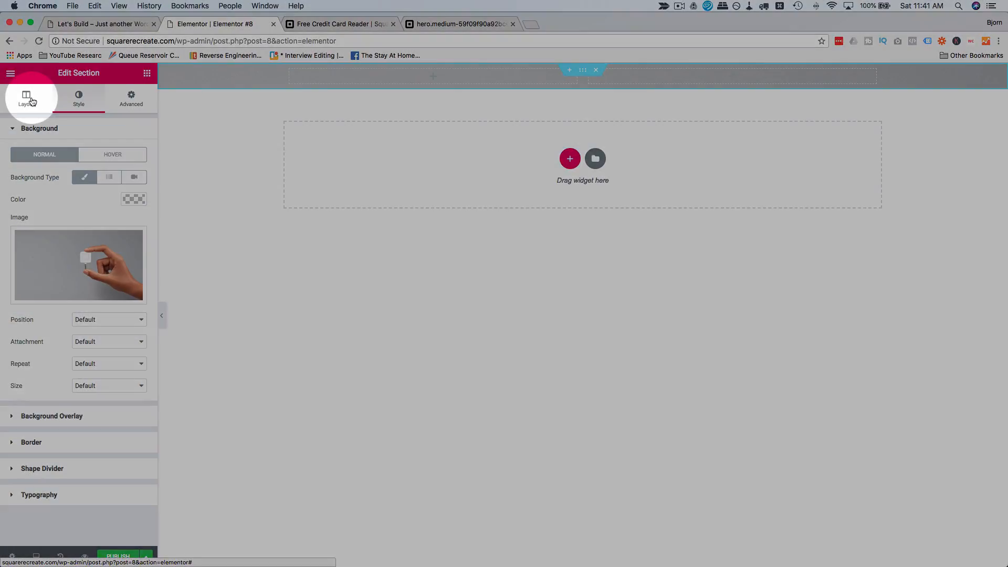
Set the hero section's height to Min Height with a minimum of 835 px.
click(26, 98)
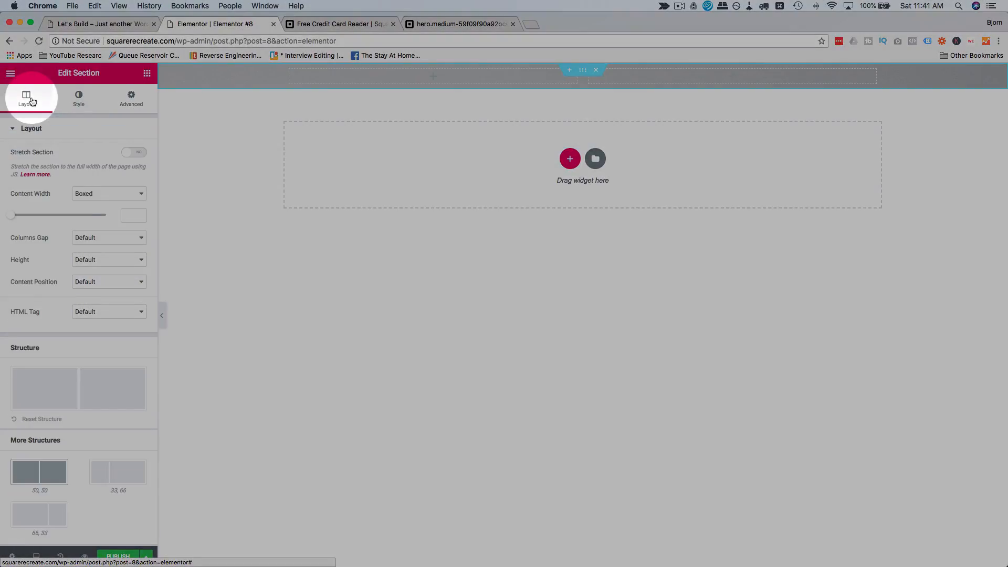
click(103, 262)
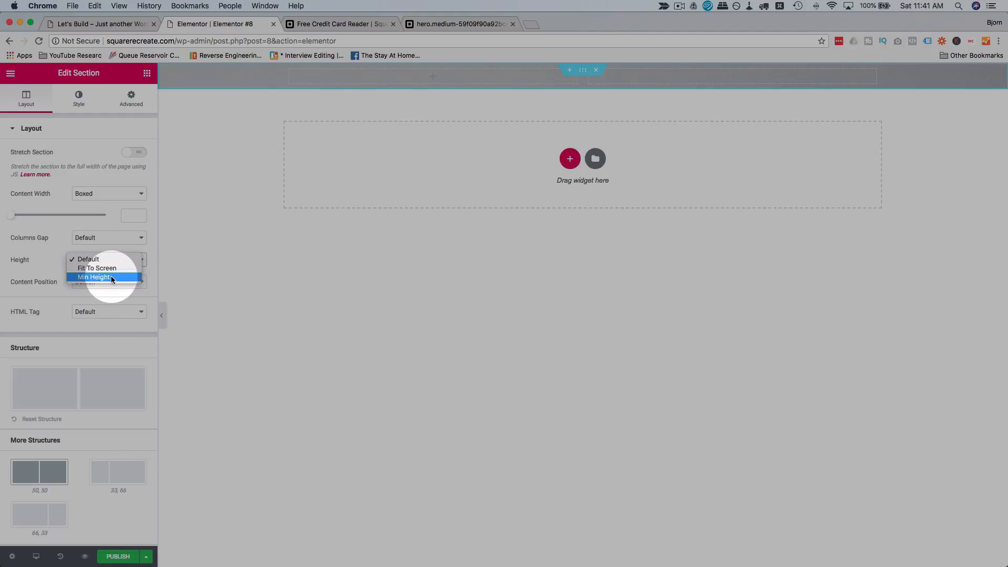
click(111, 277)
drag(42, 292, 66, 295)
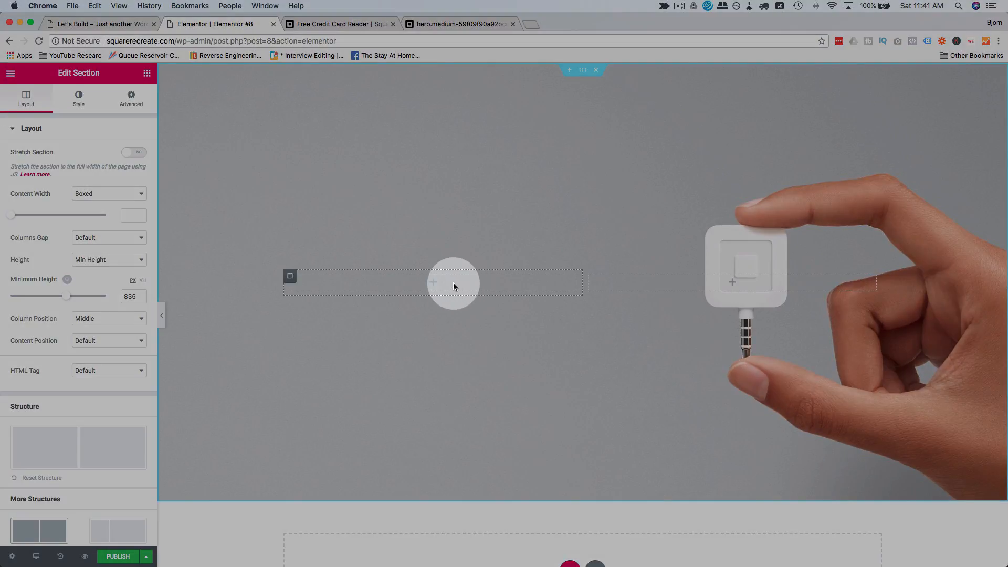
Copy the hero line "SQUARE READER FOR MAGSTRIPE" from the Square Reader page.
click(146, 74)
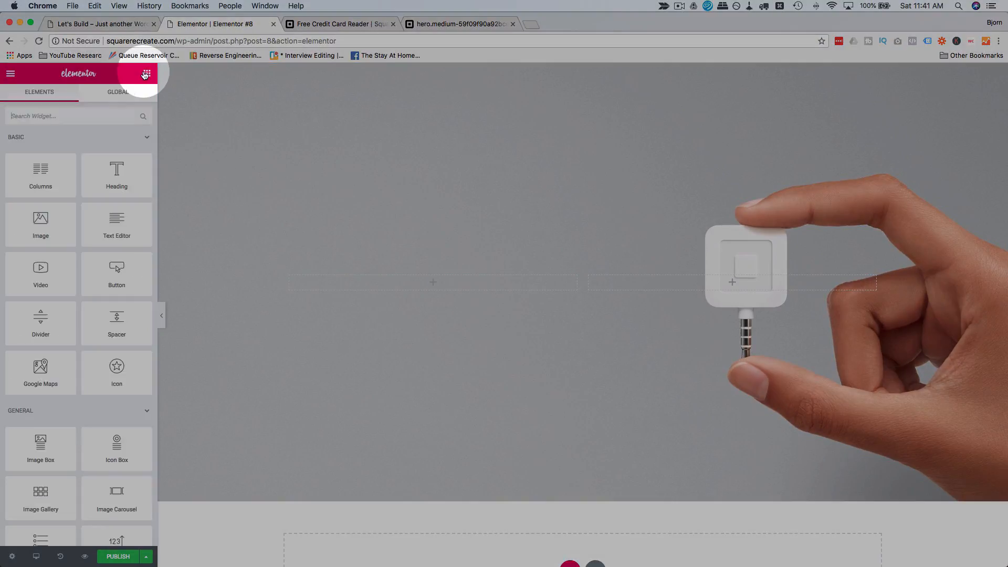
click(360, 27)
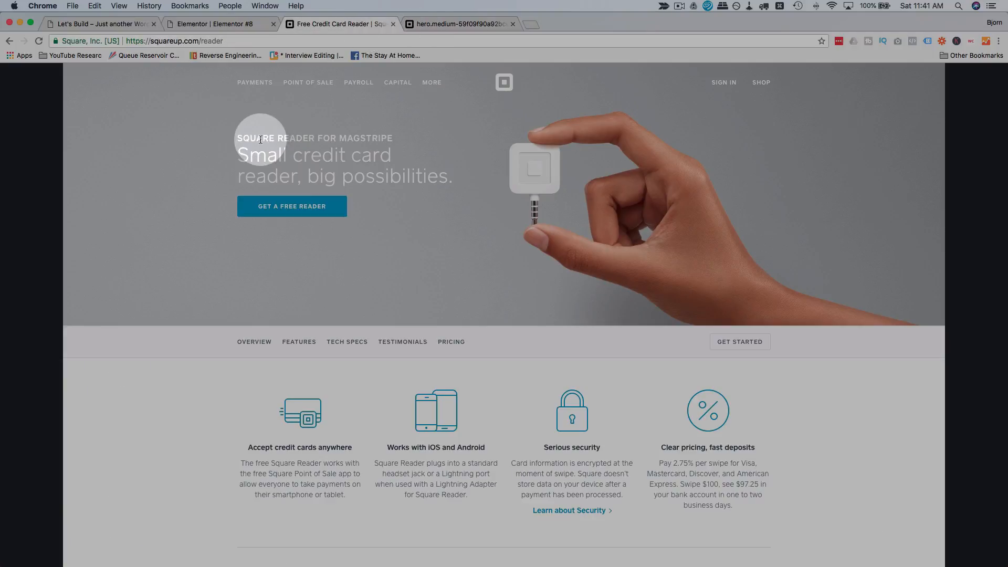
drag(261, 139, 393, 138)
key(super+c)
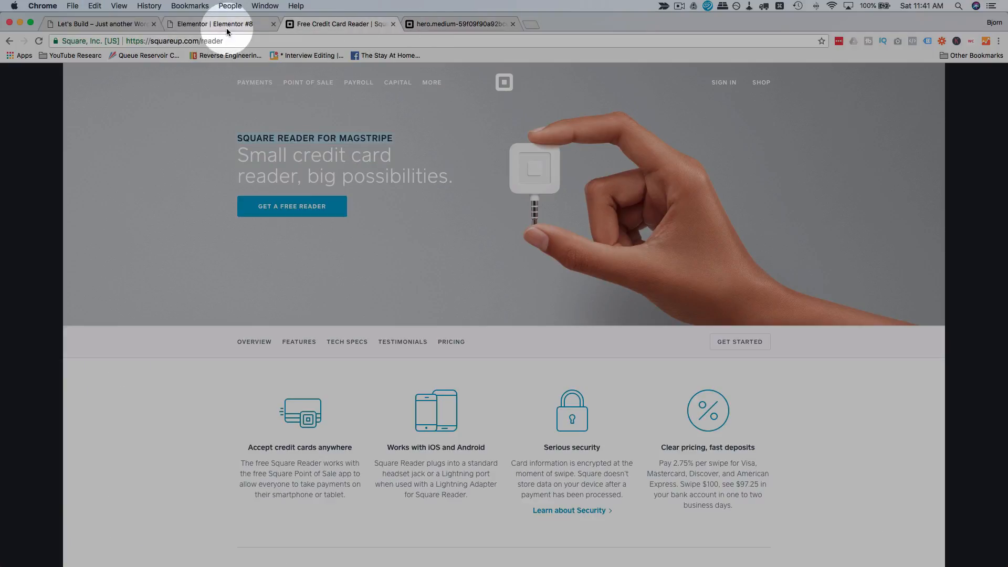
Add a Heading widget to the hero's left column in Elementor and replace its title with "SQUARE READER FOR MAGSTRIPE".
click(227, 24)
drag(117, 168, 415, 286)
click(391, 284)
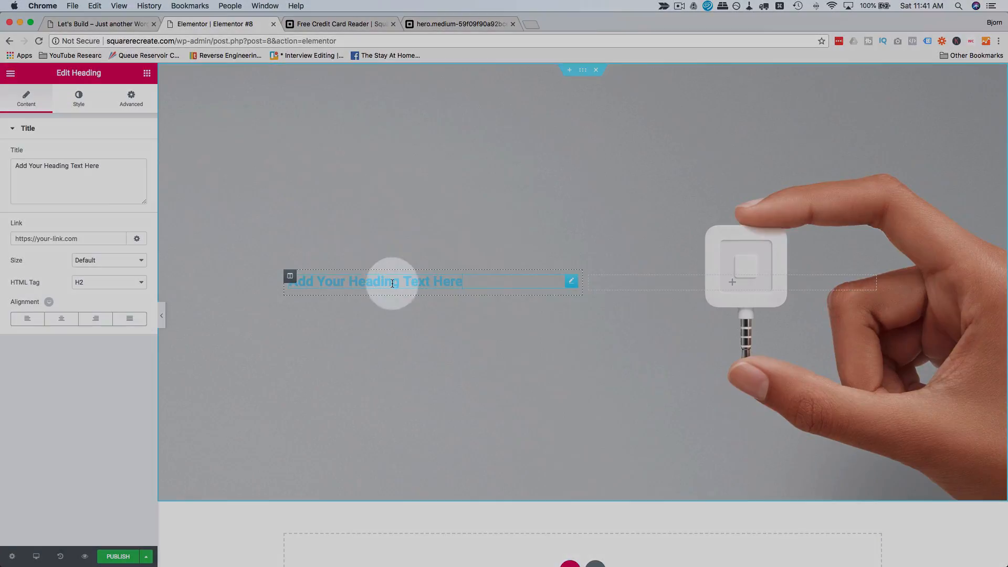
click(101, 170)
key(super+a)
key(super+v)
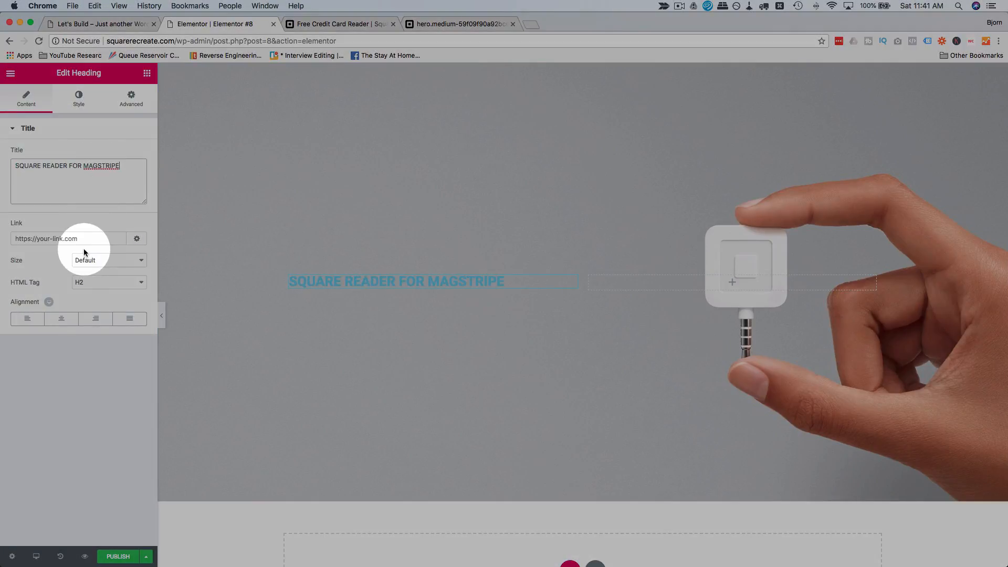
Set the text color of the "SQUARE READER FOR MAGSTRIPE" heading to white.
click(82, 111)
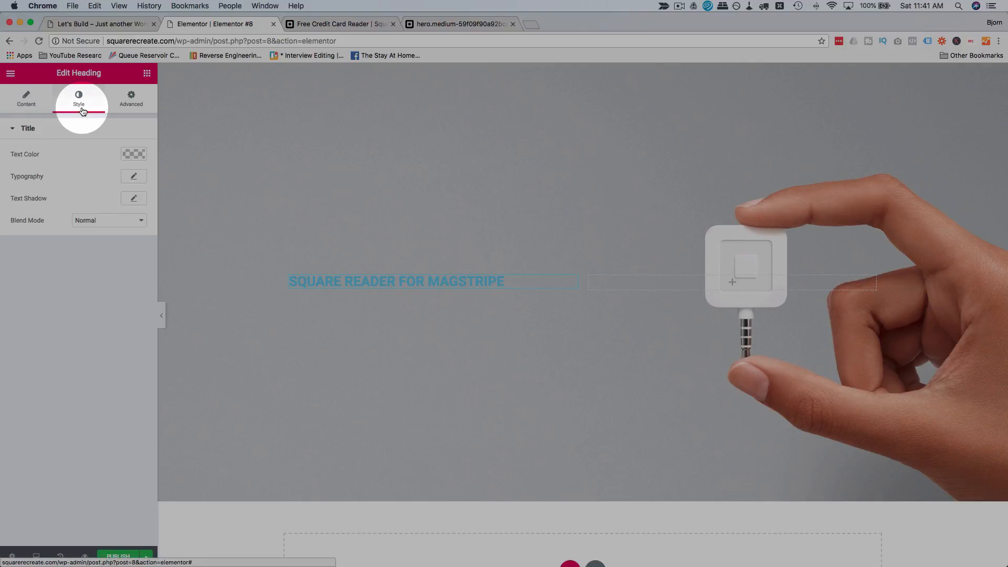
click(131, 154)
drag(79, 225, 3, 152)
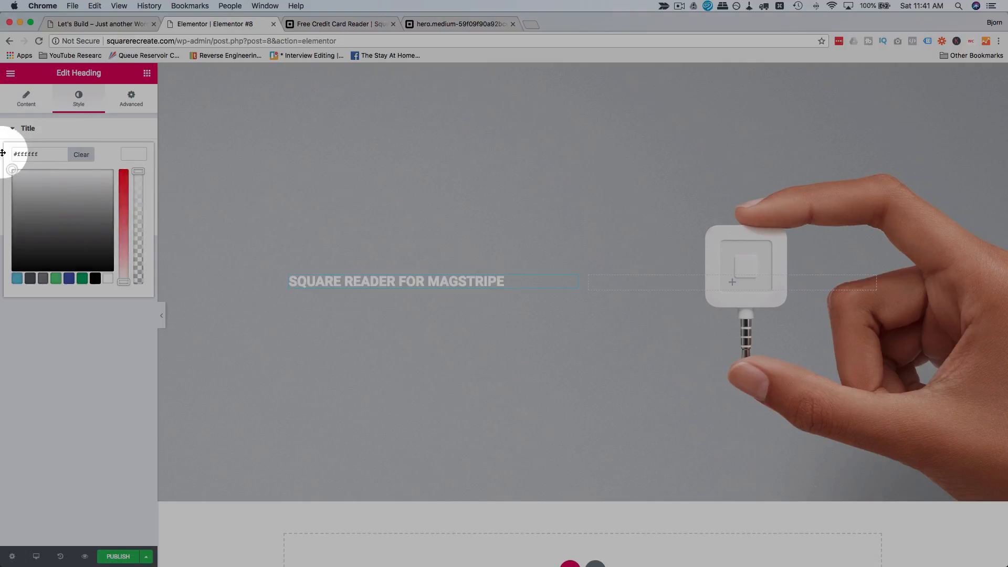
click(94, 140)
click(120, 136)
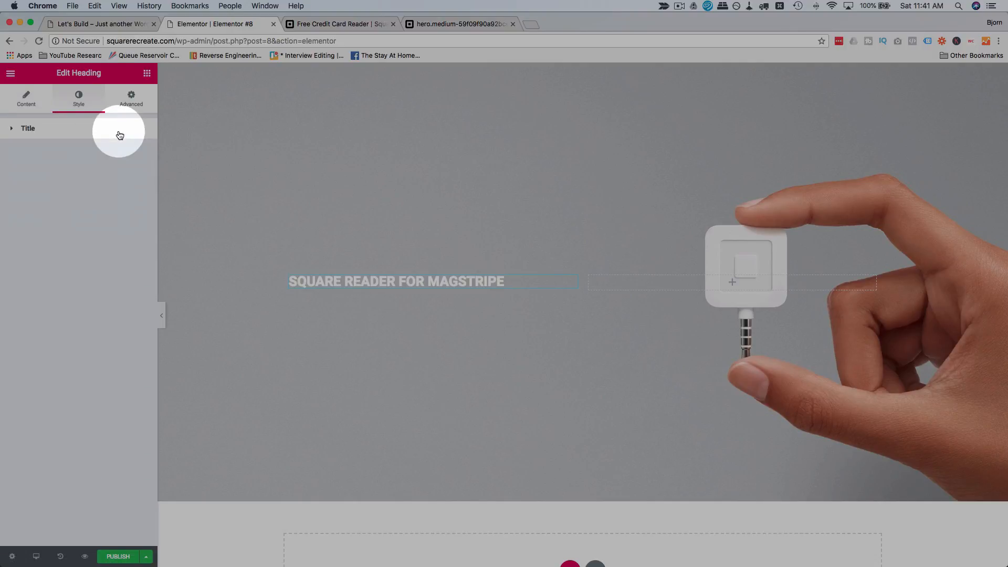
click(120, 135)
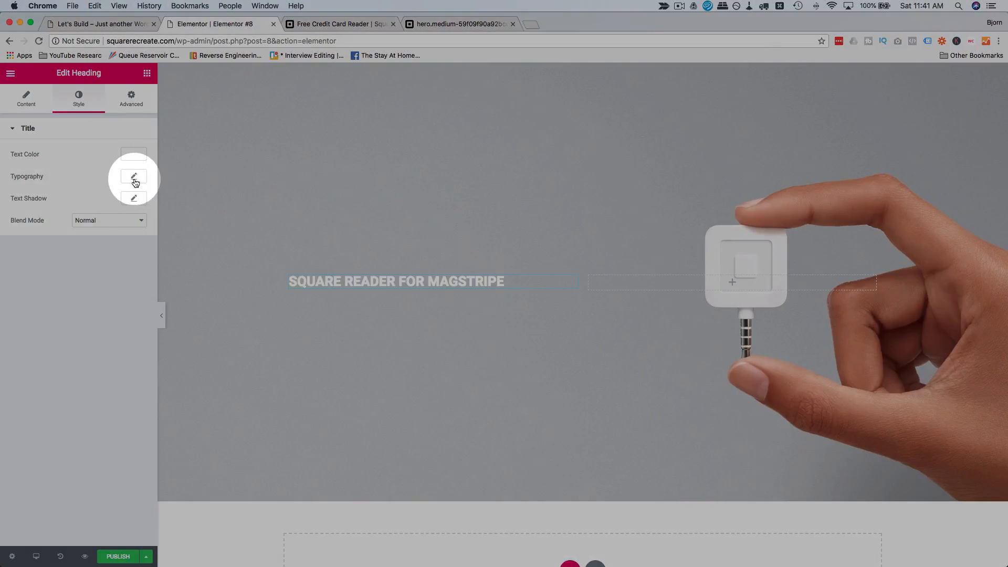
Set the heading's typography weight to Normal, leaving the font family at Default.
click(135, 179)
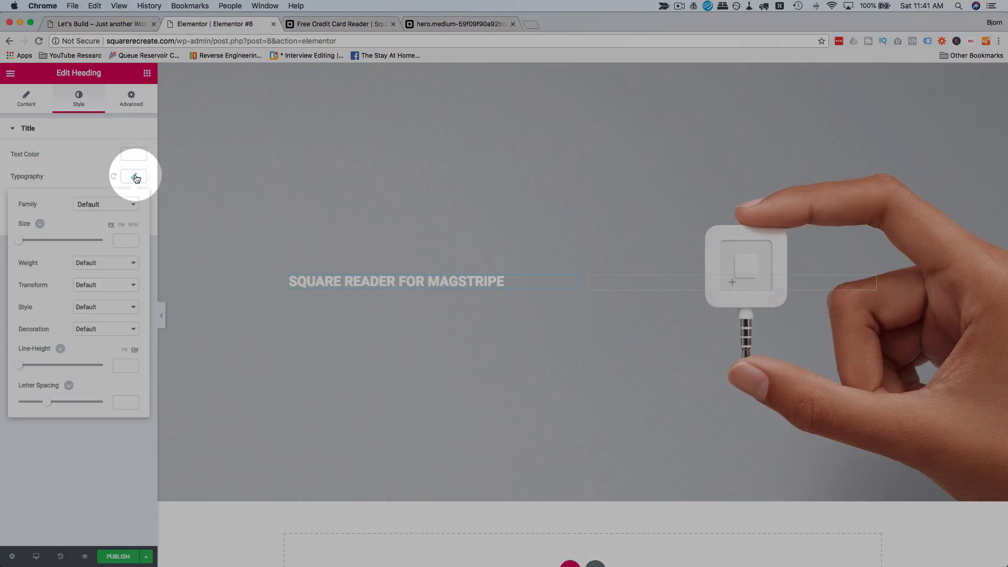
click(118, 211)
click(52, 204)
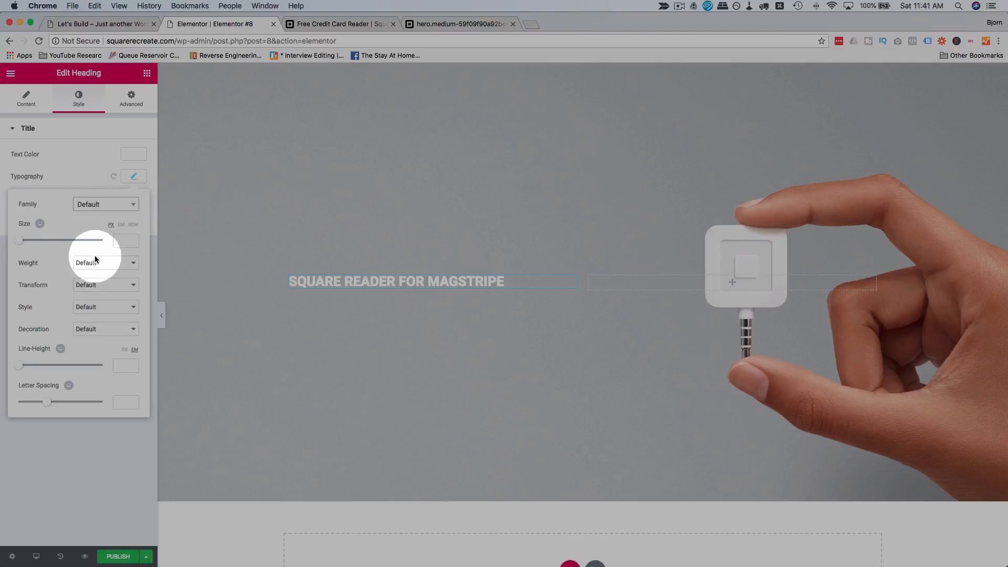
click(96, 261)
click(94, 271)
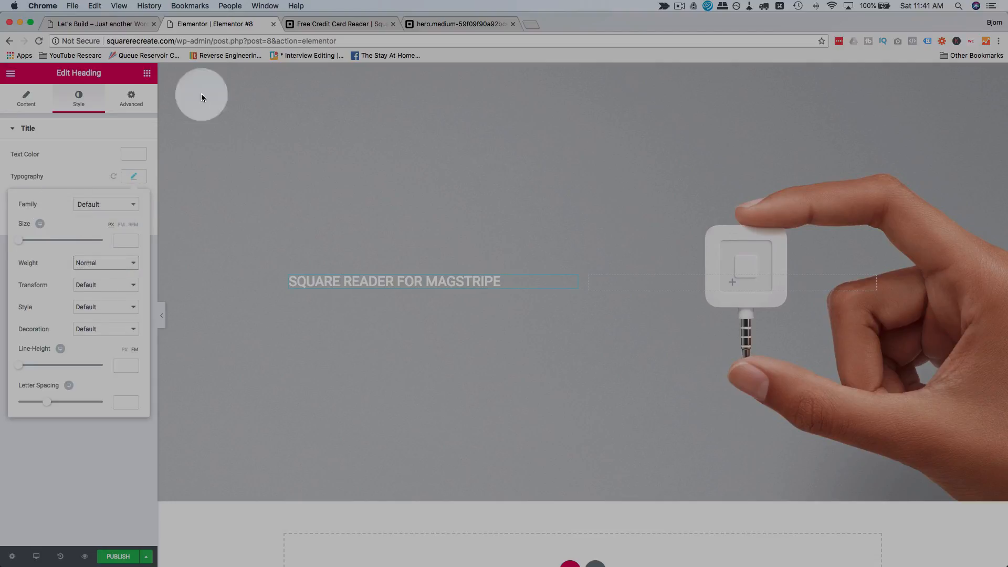
Inspect the "Square Reader for magstripe" heading on the Square Reader page and examine its CSS font rules.
click(307, 29)
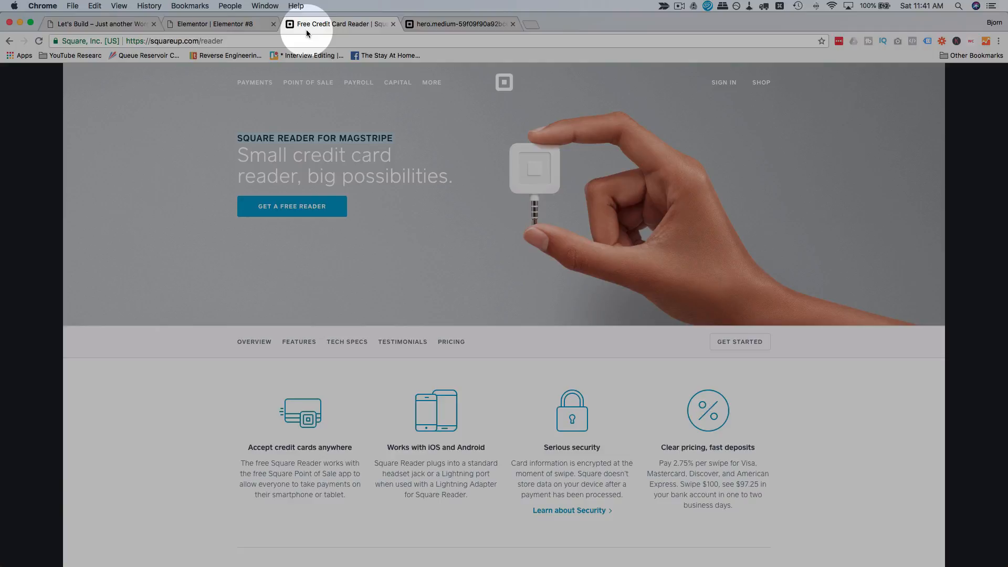
click(200, 124)
right_click(253, 141)
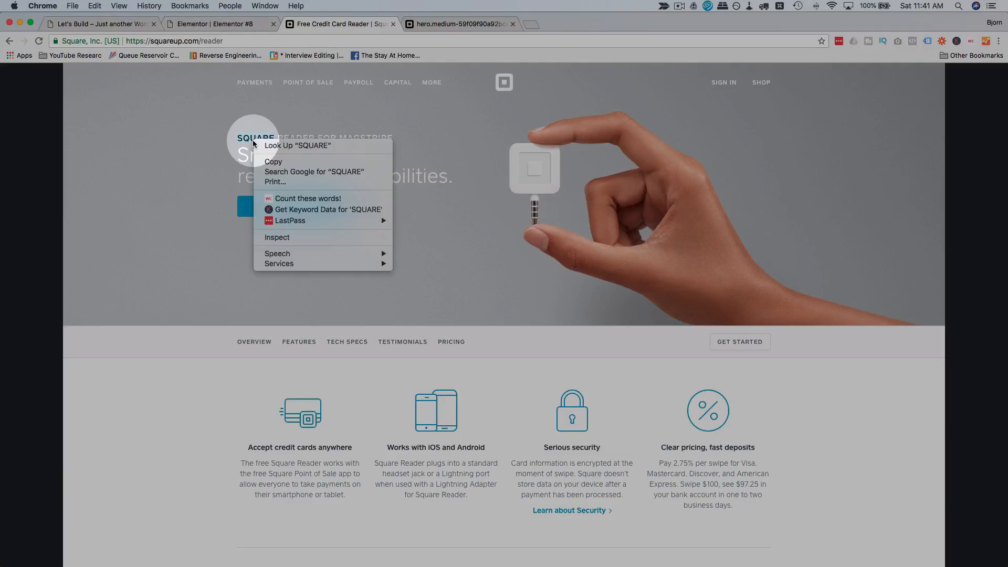
click(285, 240)
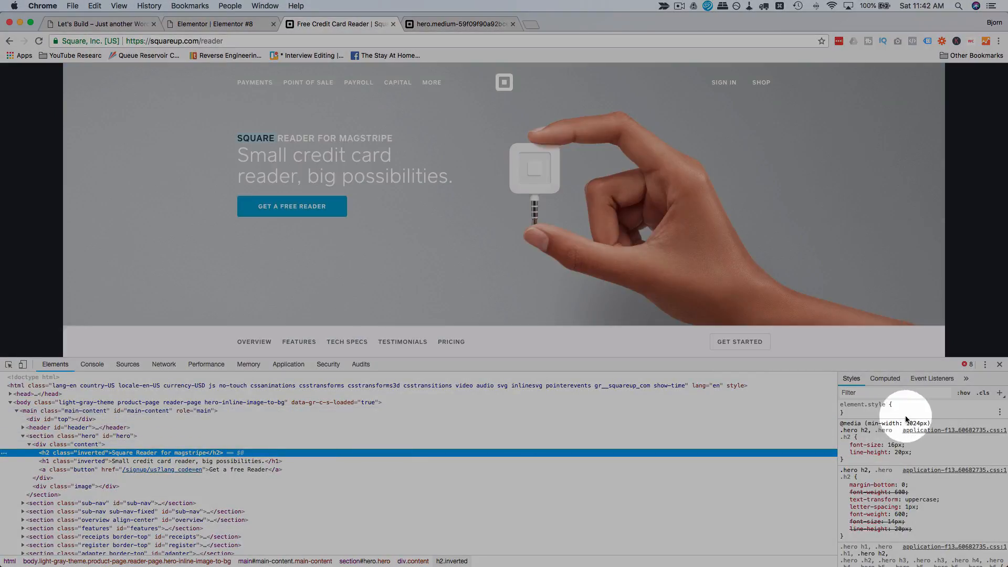
scroll(899, 440, down, 3)
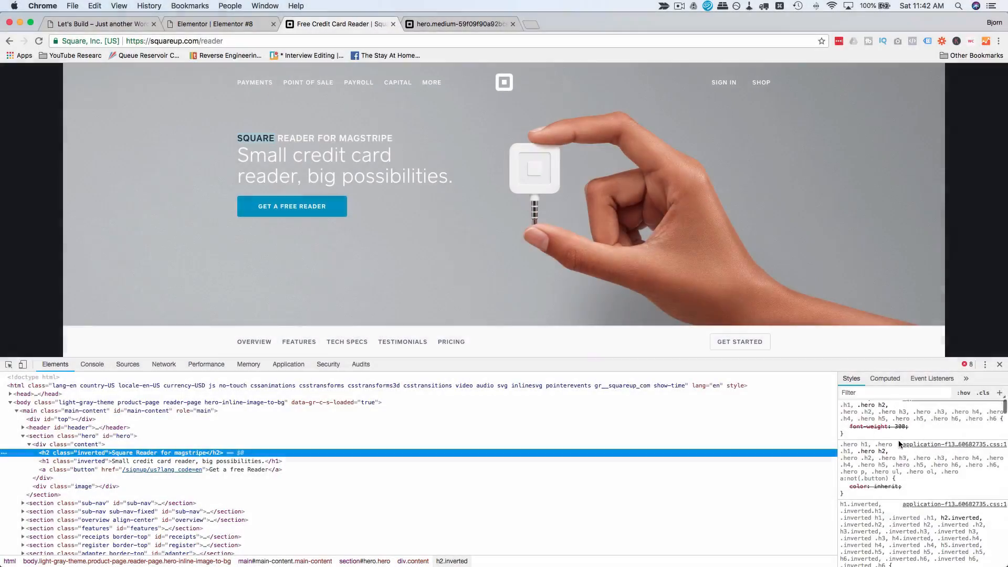
scroll(899, 440, up, 3)
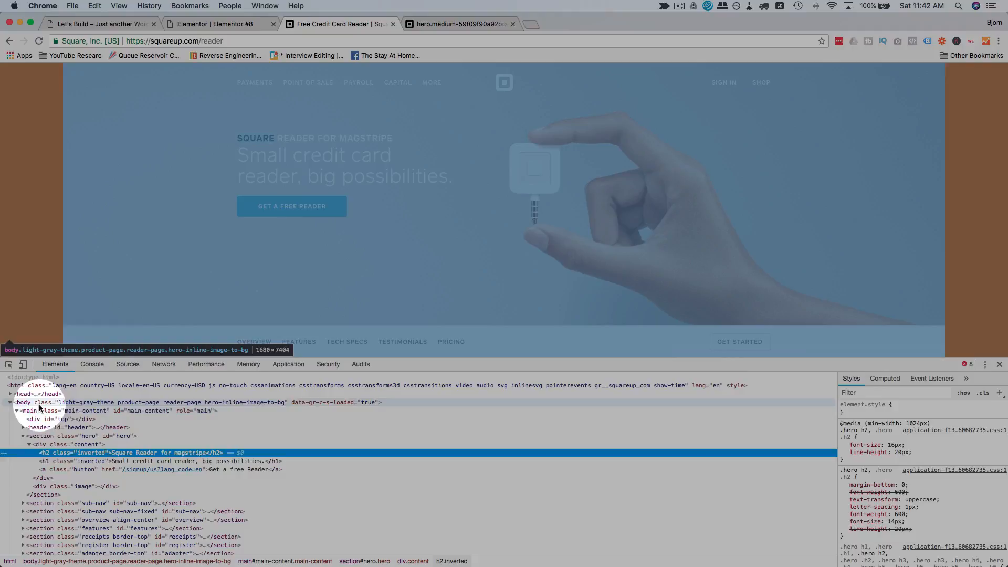
Examine the font-family rule of the body element on the Square Reader page.
click(34, 402)
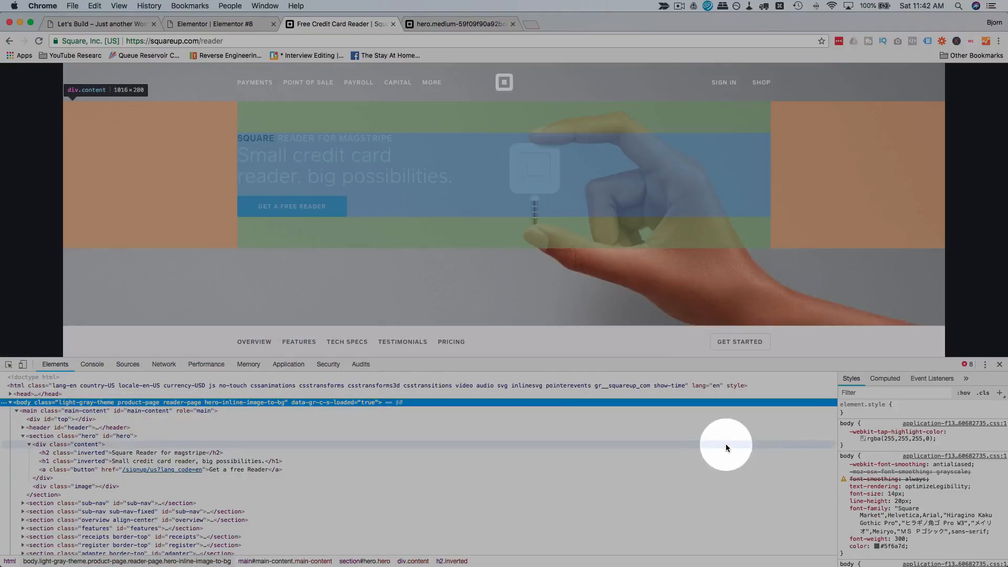
scroll(893, 446, down, 3)
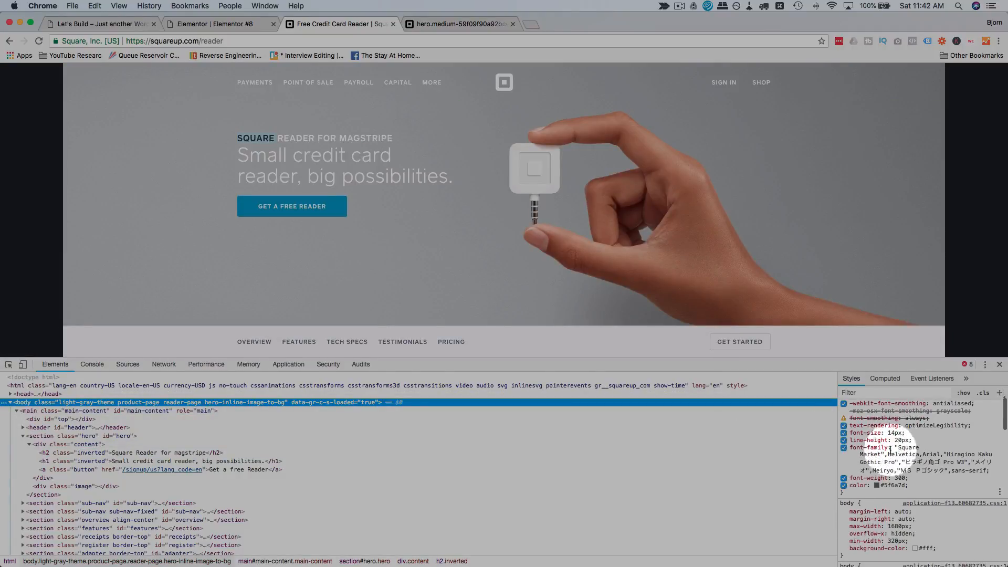
drag(899, 447, 882, 455)
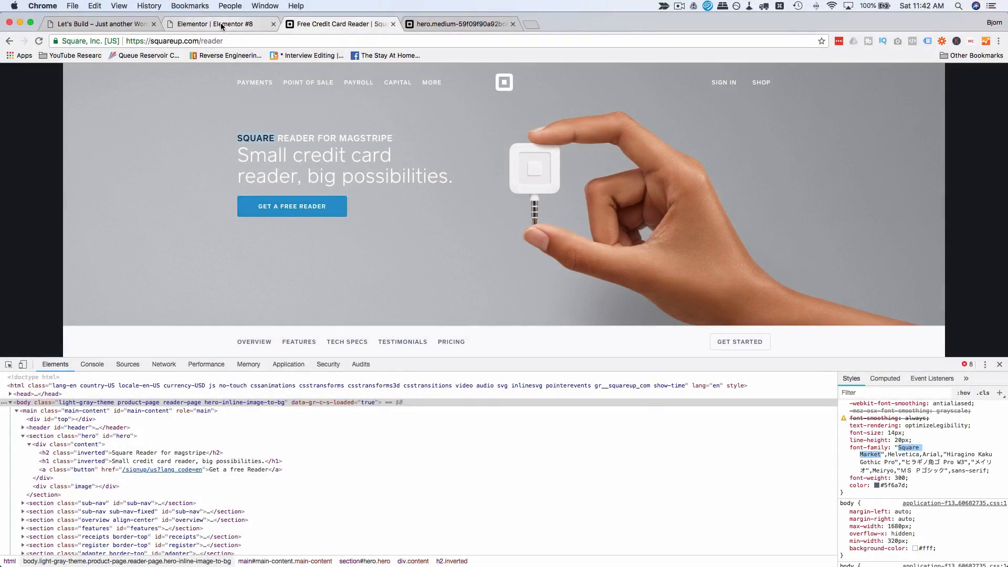
Switch back to the Elementor editor and set the "SQUARE READER FOR MAGSTRIPE" heading's font family to Open Sans.
click(221, 25)
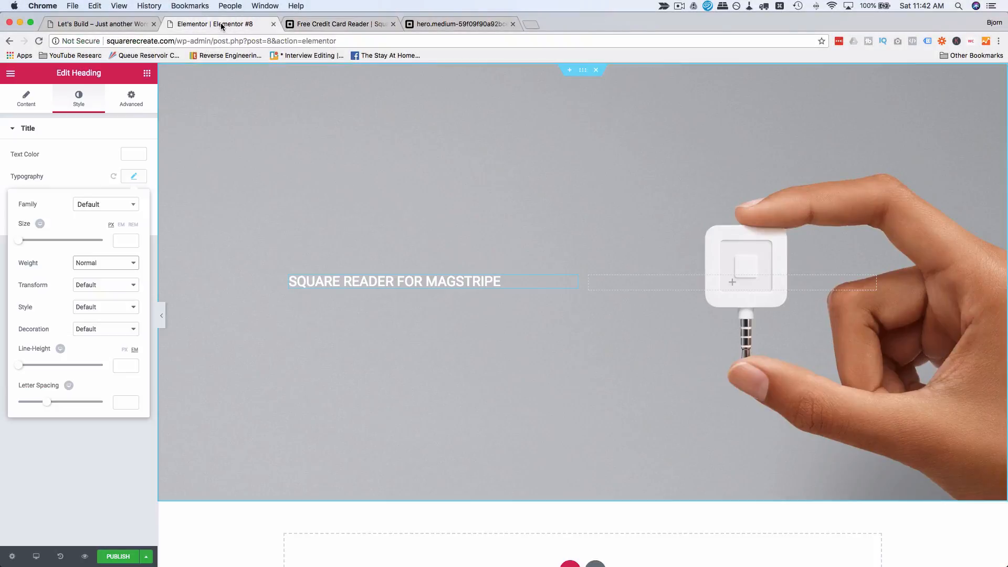
click(111, 209)
text(squa)
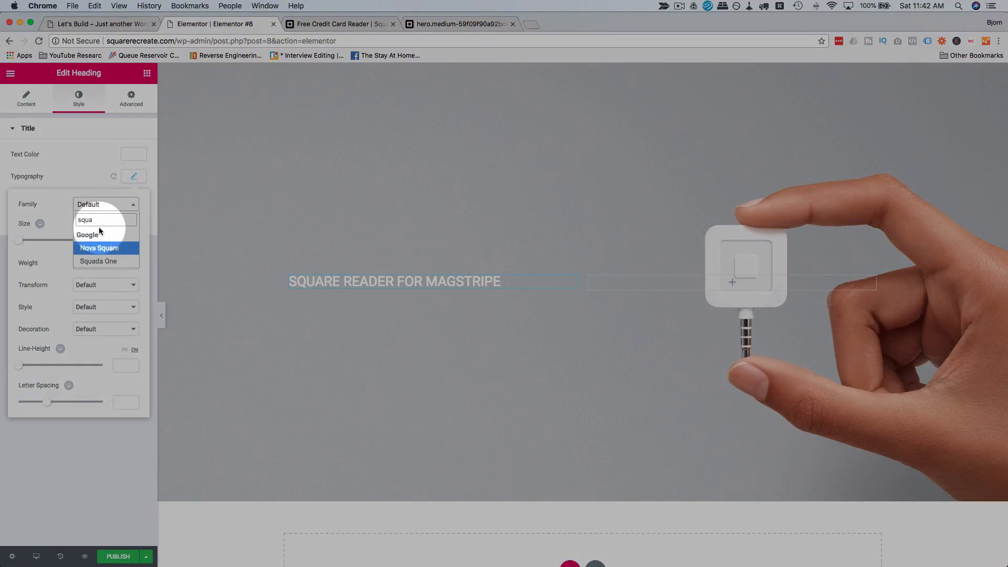
text(open)
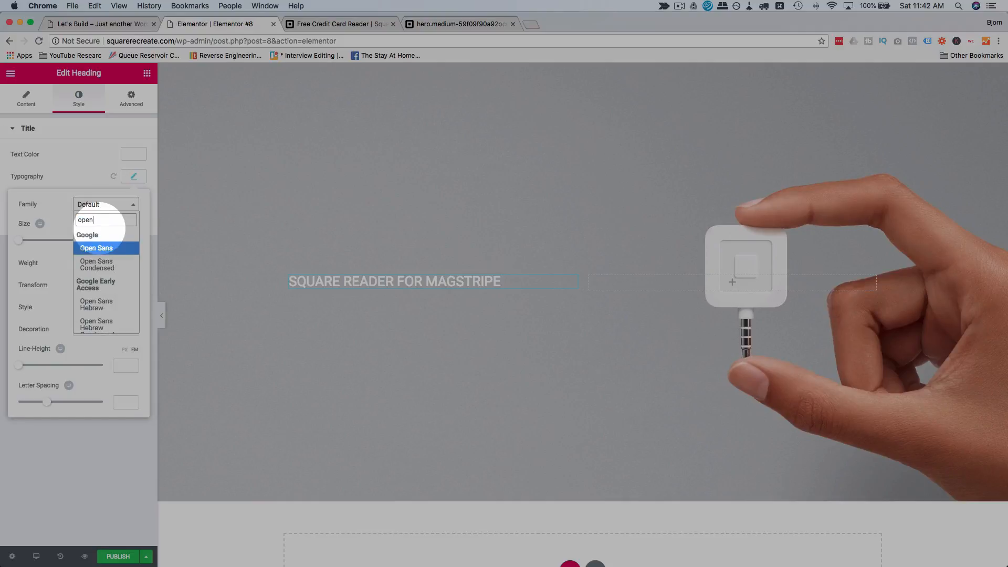
click(92, 247)
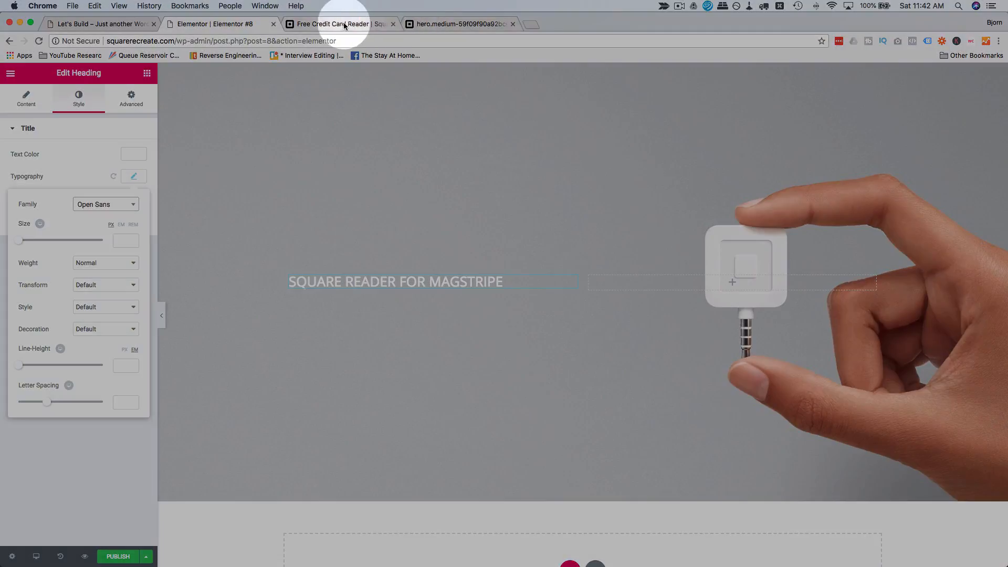
Copy the tagline "Small credit card reader, big possibilities." from the hero of the Square Reader page.
click(343, 24)
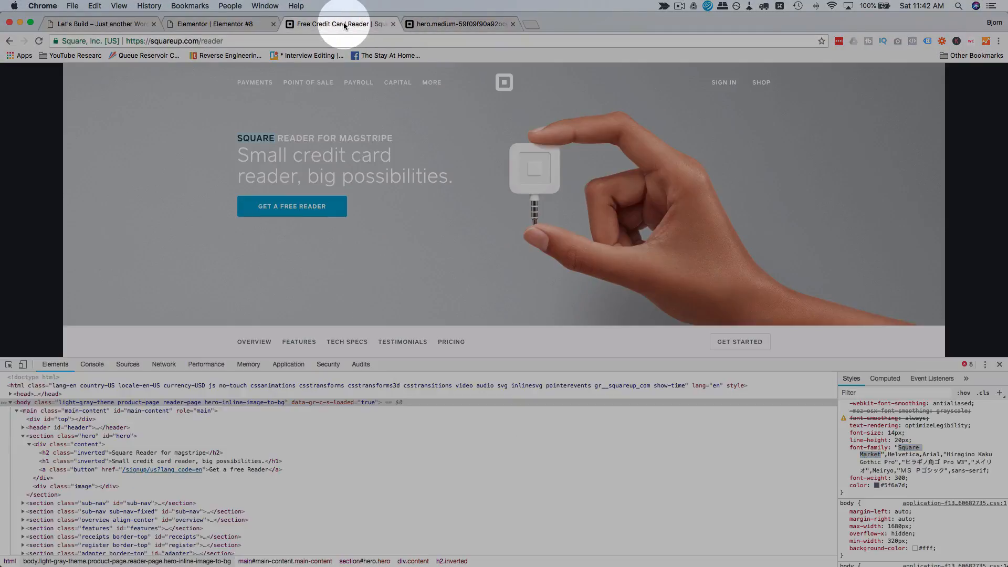
double_click(256, 150)
drag(256, 151, 451, 177)
key(super+c)
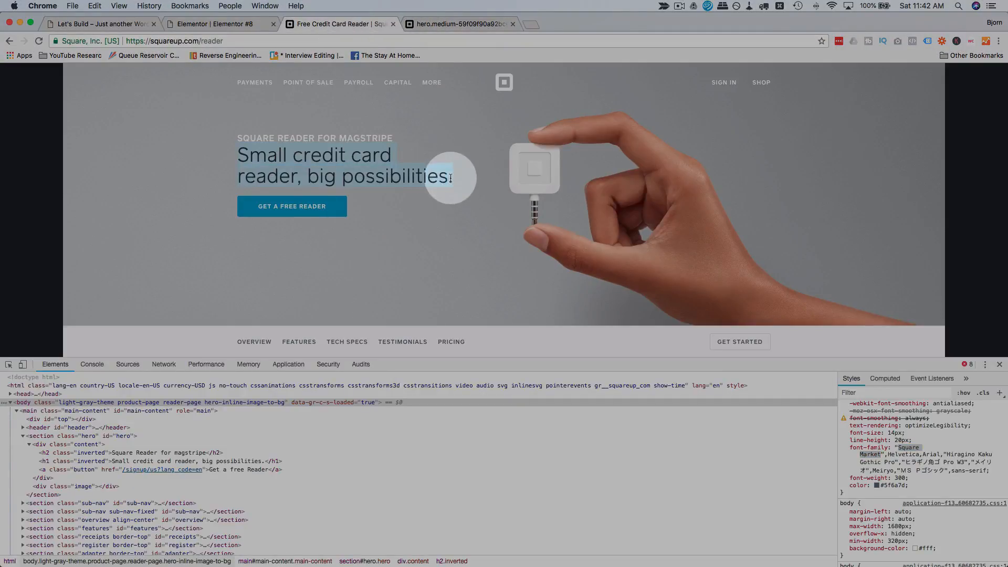
In the Elementor editor, add a Text Editor widget below the hero heading and replace its placeholder text with the copied tagline.
click(196, 23)
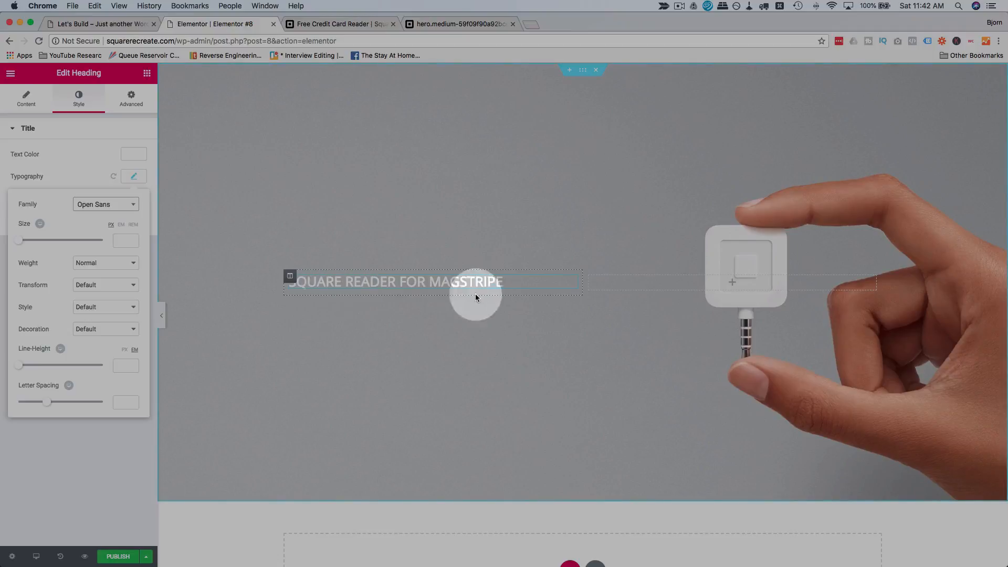
click(147, 73)
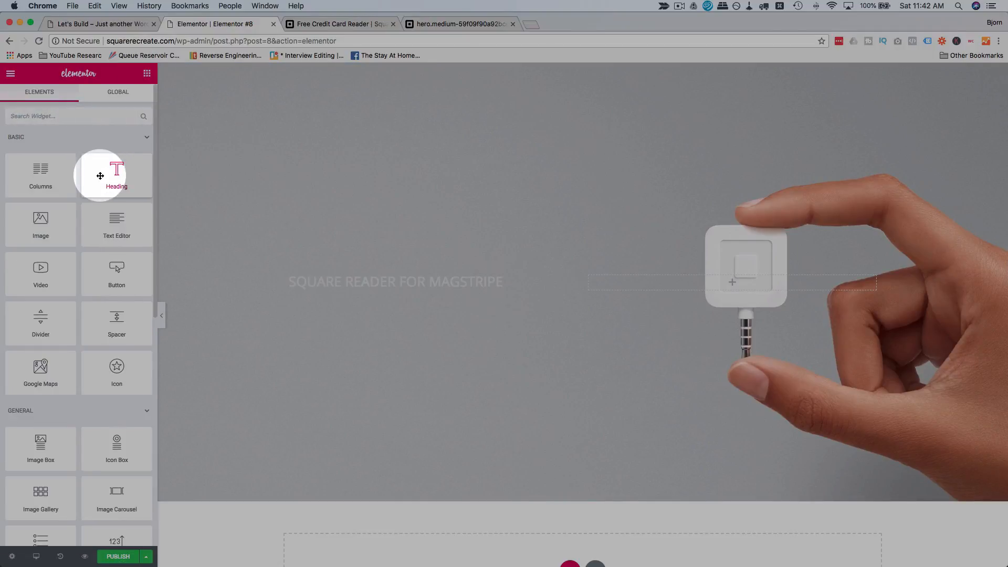
drag(108, 219, 378, 286)
triple_click(390, 297)
key(super+v)
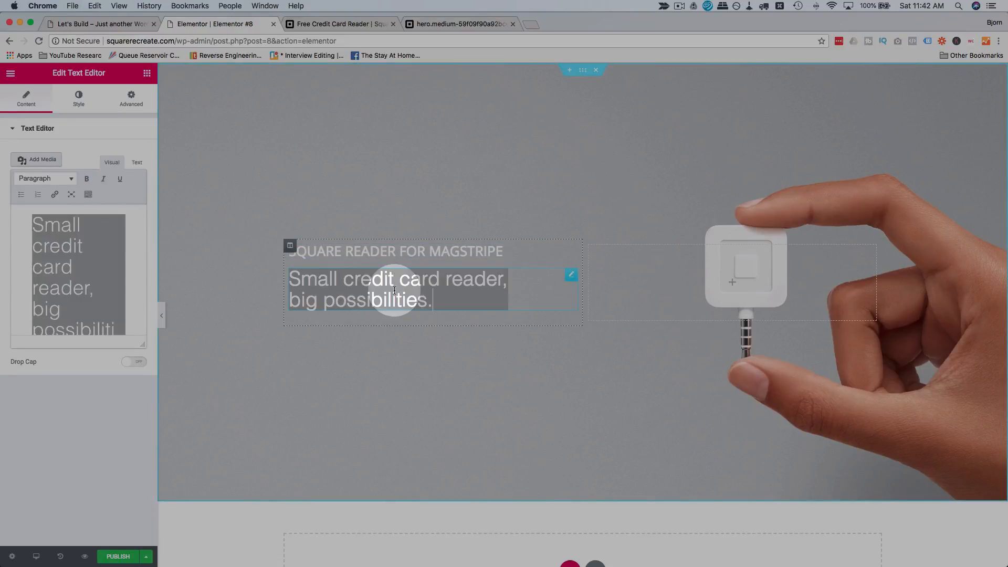
Replace the tagline's pasted HTML source with the plain text "Small credit card reader, big possibilities.".
click(147, 221)
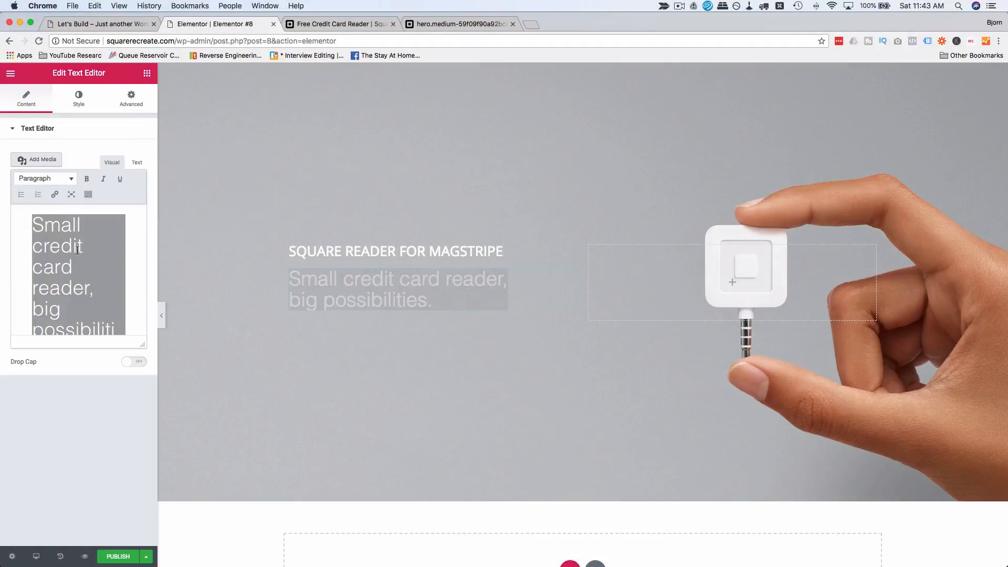
click(77, 251)
click(140, 164)
key(super+a)
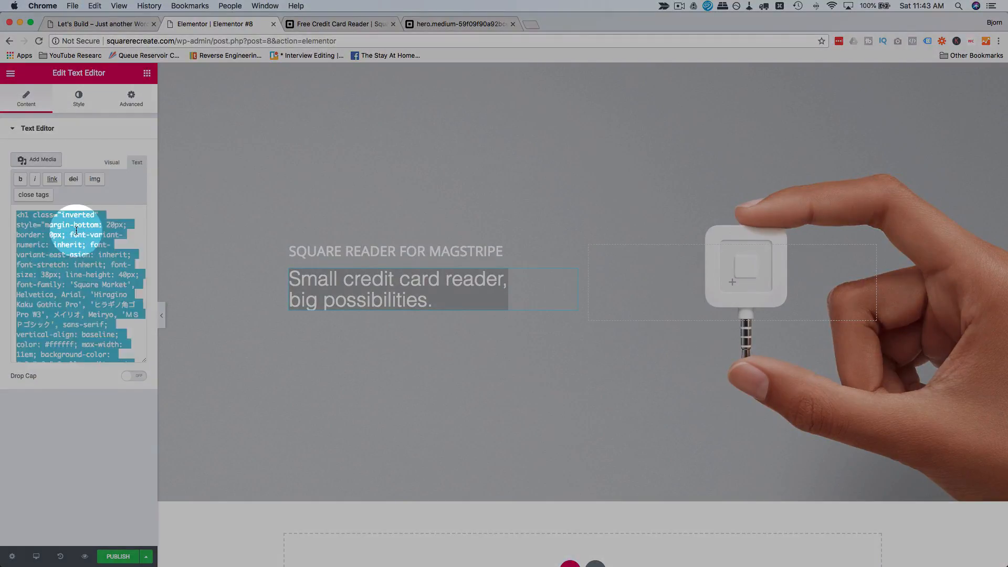
key(super+v)
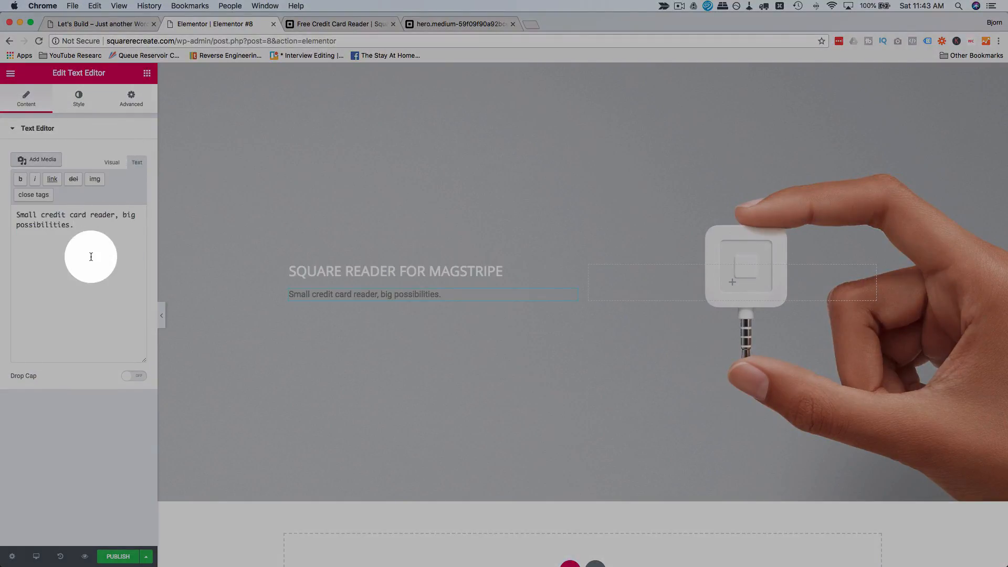
Set the tagline's text color to white and its font size to 54 px.
click(79, 98)
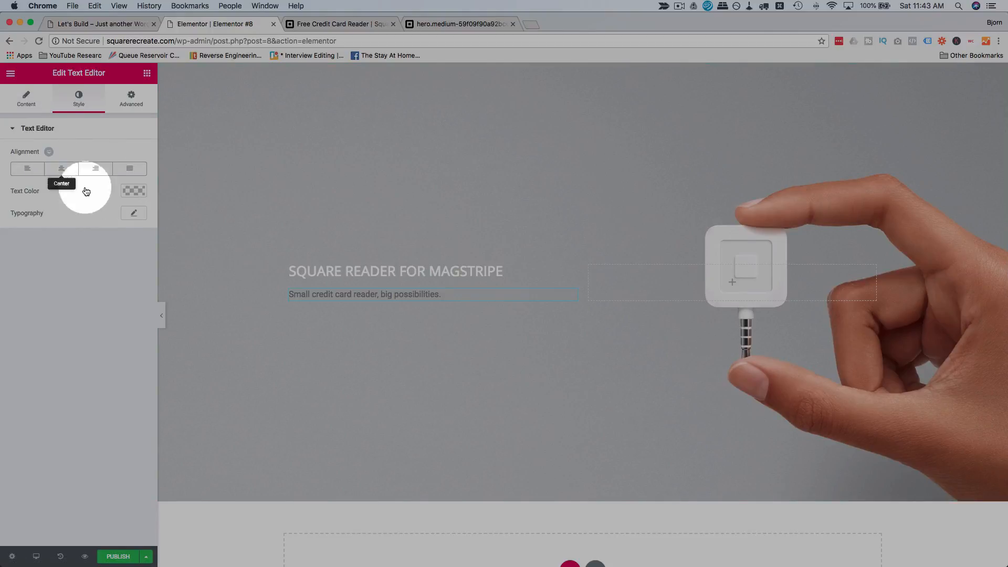
click(134, 191)
click(97, 240)
drag(97, 240, 9, 178)
click(111, 132)
click(126, 128)
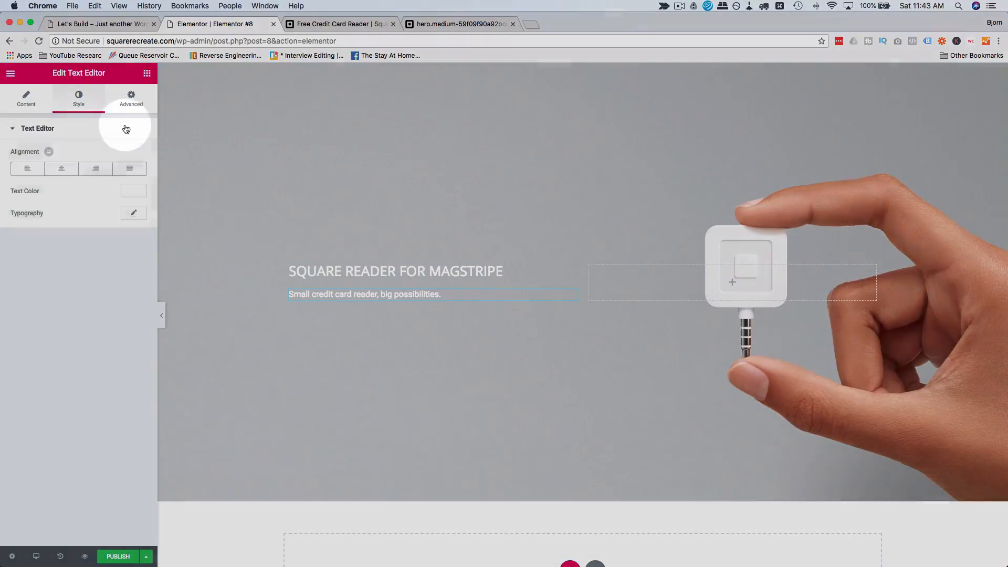
click(134, 213)
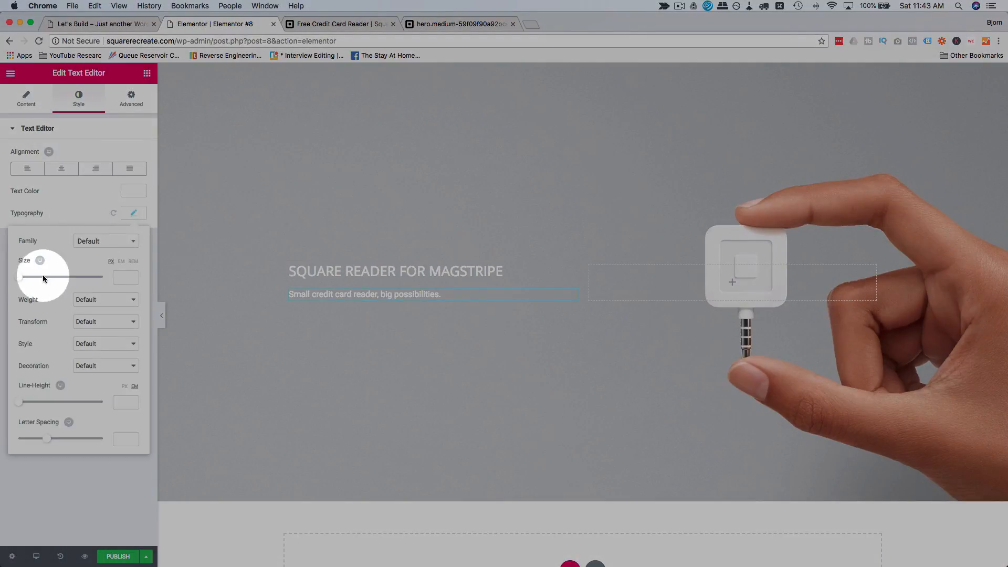
drag(21, 280, 44, 280)
Set the font size of the "SQUARE READER FOR MAGSTRIPE" heading to 22 px.
click(309, 219)
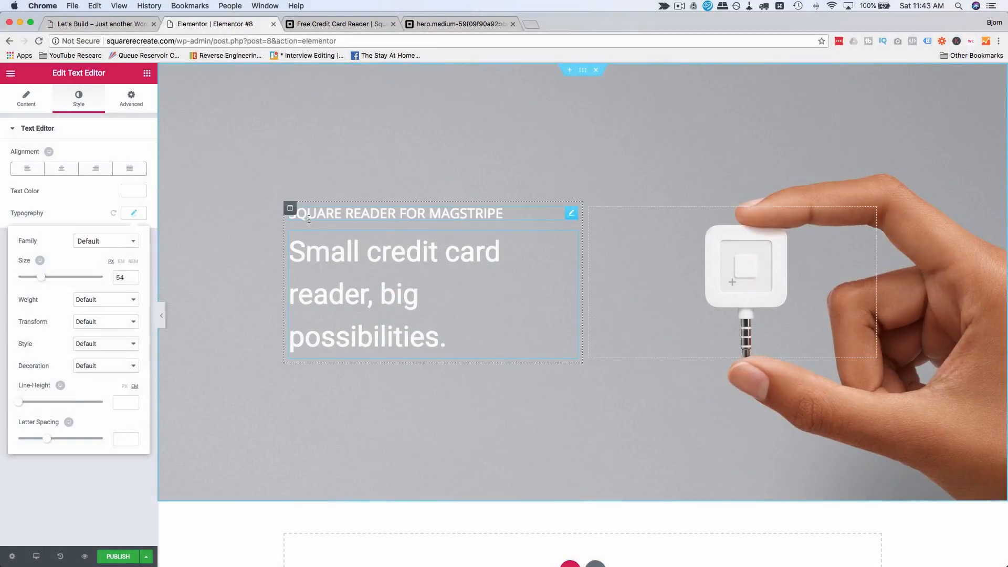
click(79, 98)
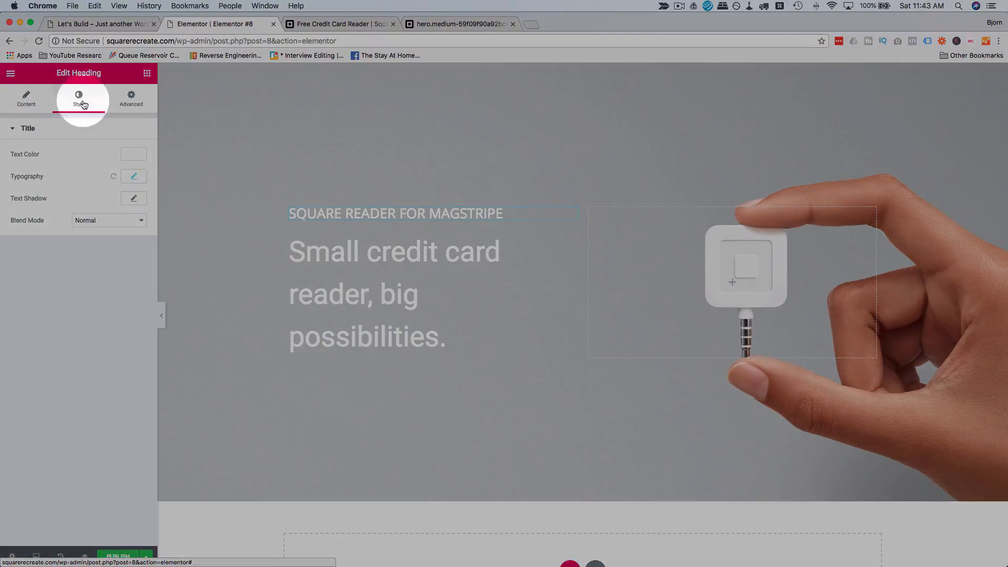
click(129, 178)
click(21, 247)
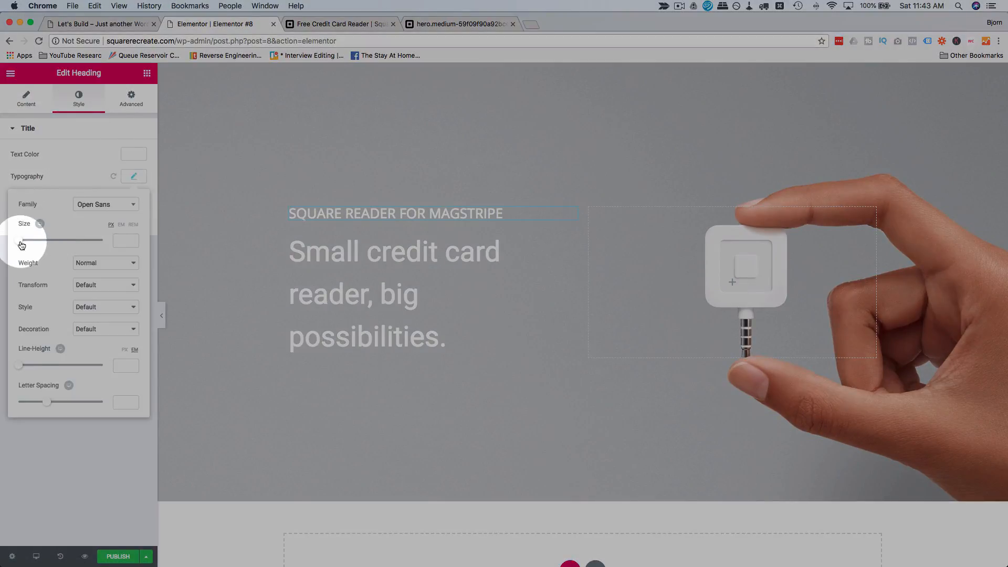
drag(22, 246, 31, 245)
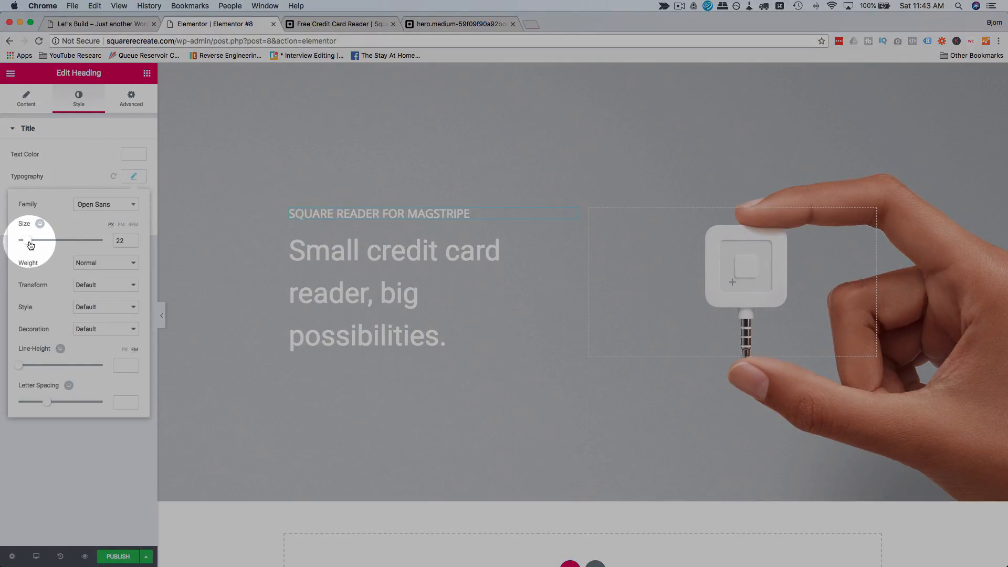
Compare with the hero on the Square Reader page and set the tagline's font size to 52 px in Elementor.
click(323, 27)
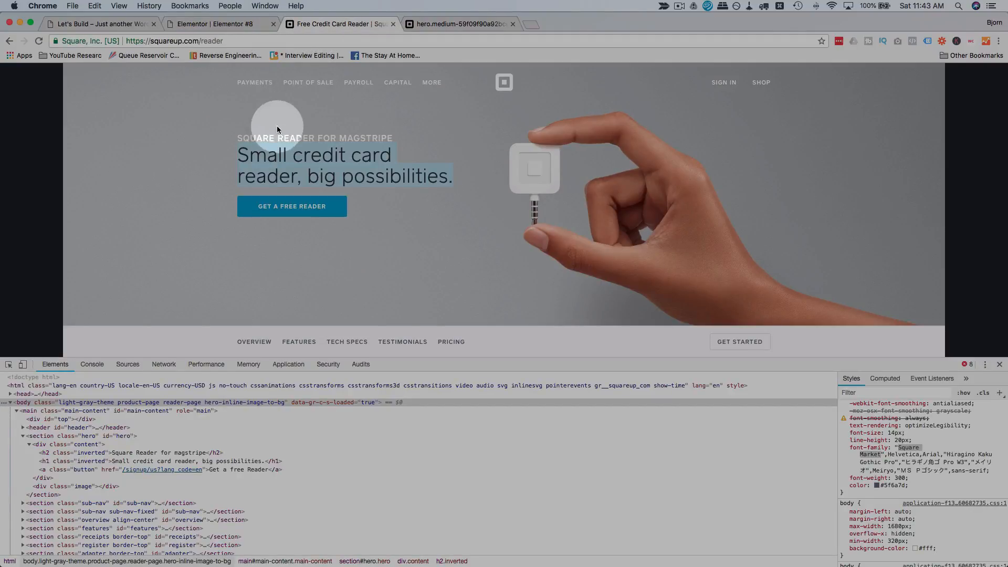
click(250, 23)
click(360, 292)
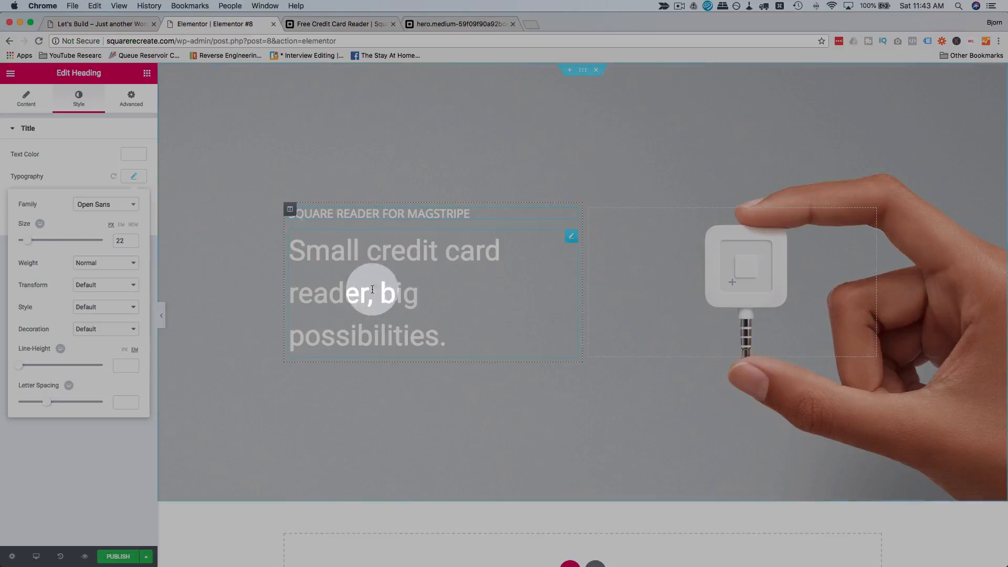
click(84, 102)
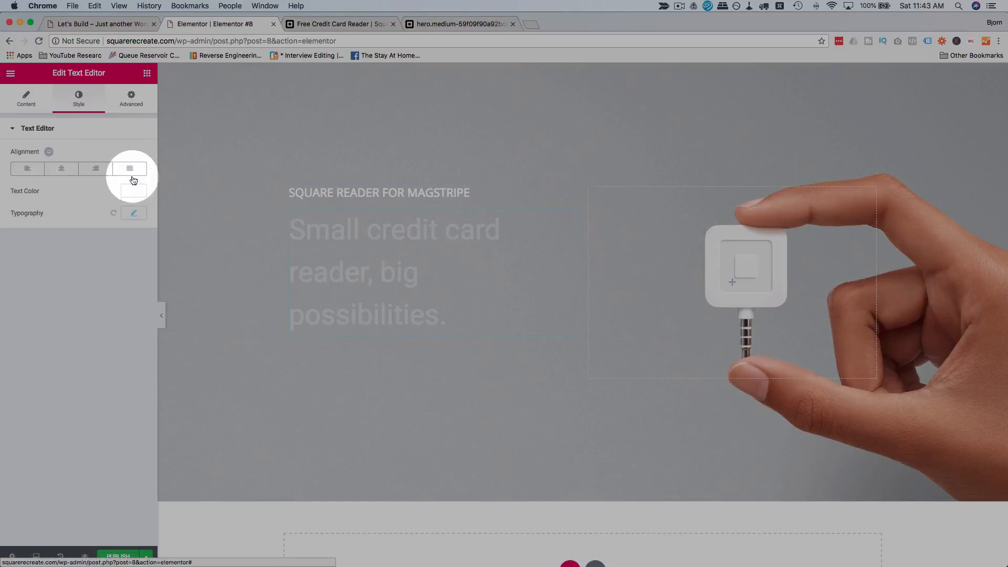
click(133, 213)
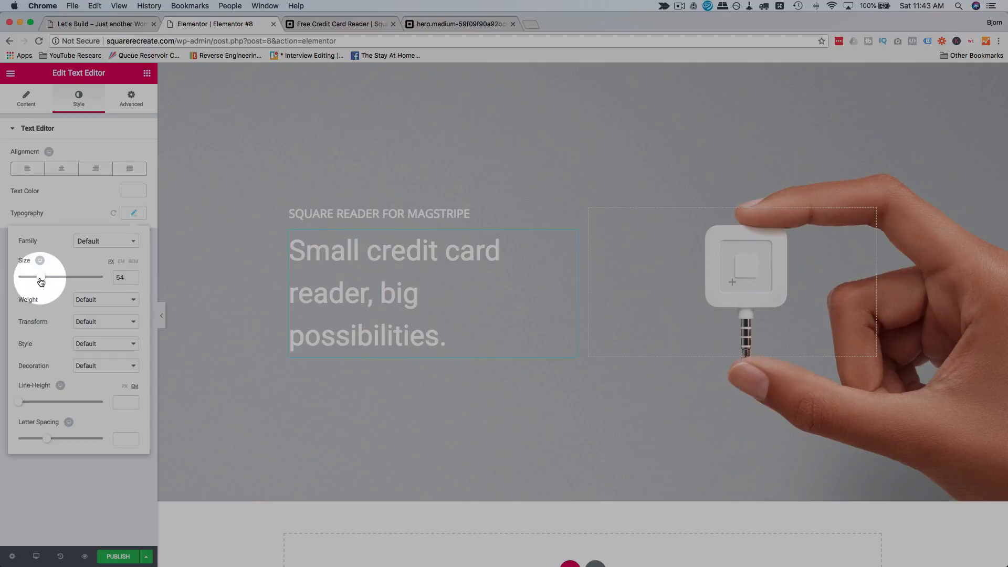
drag(41, 283, 40, 282)
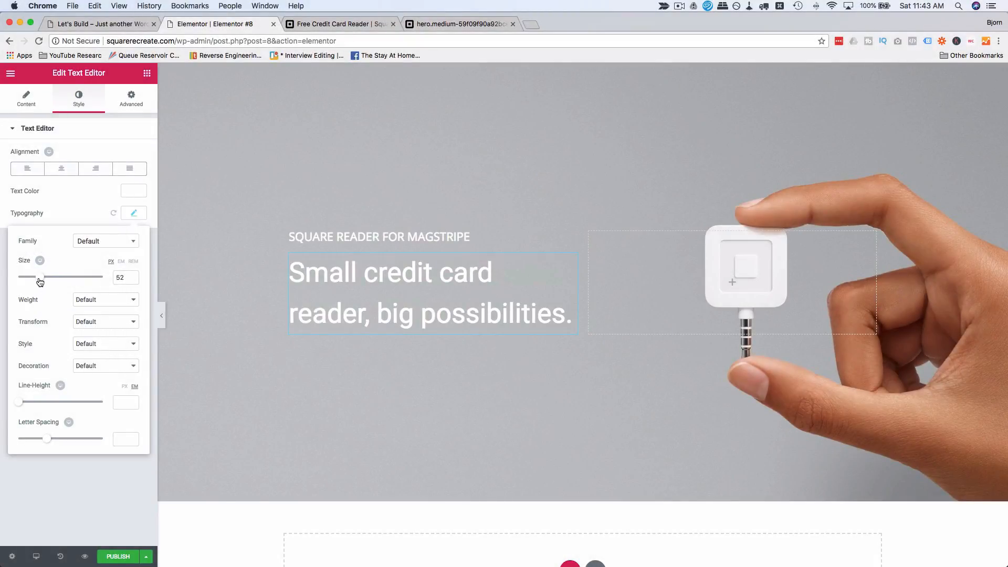
Try Open Sans as the tagline's font family.
click(114, 243)
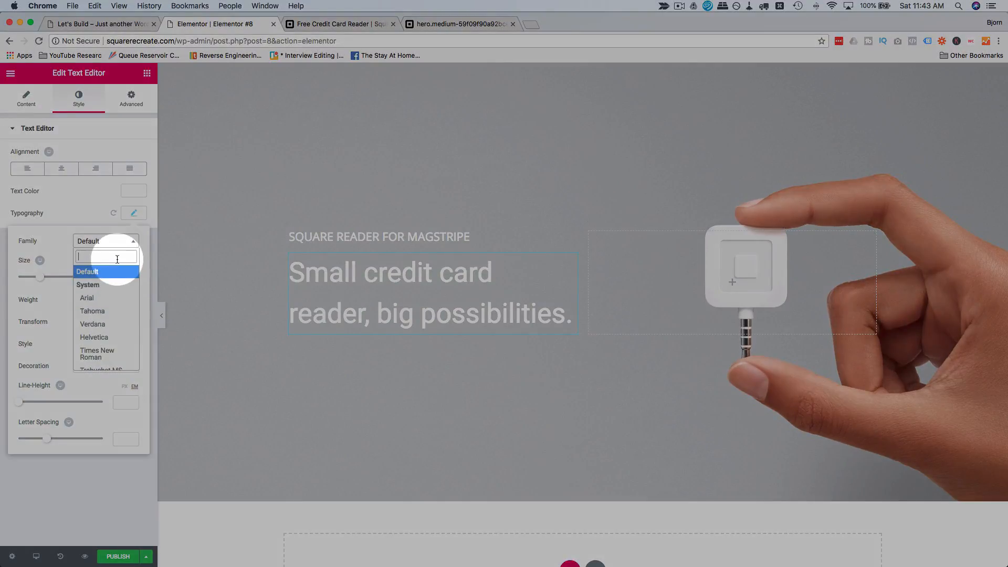
text(open)
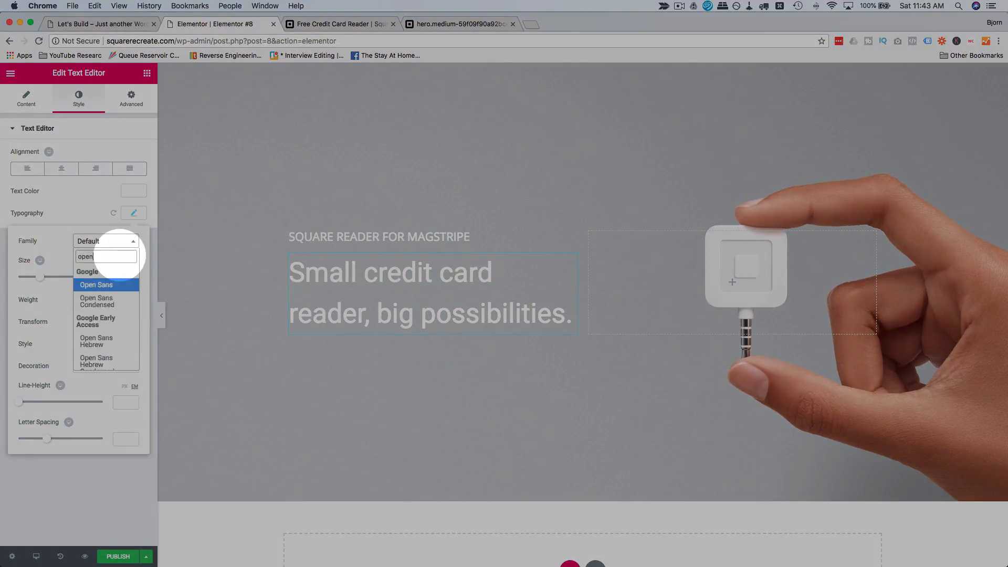
click(105, 282)
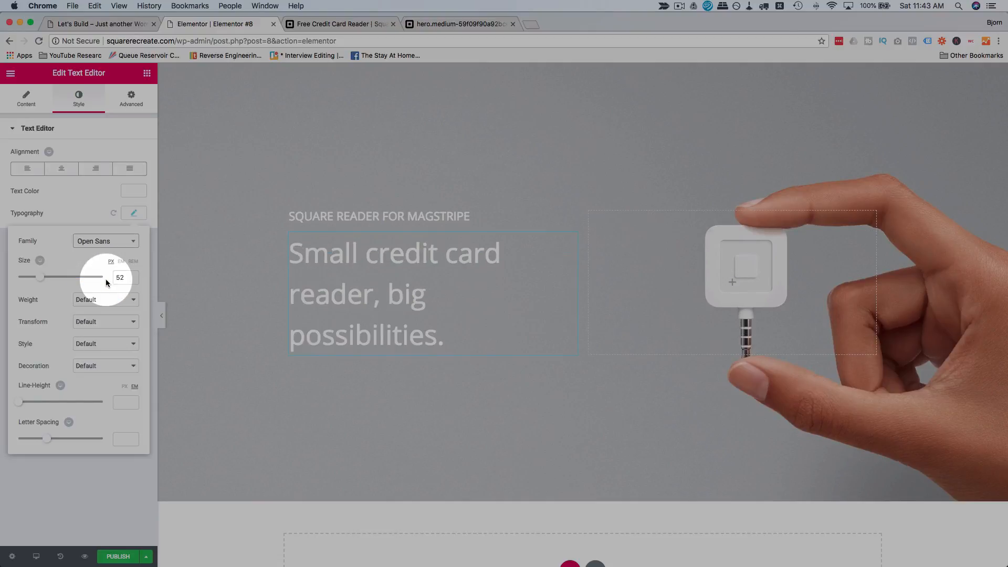
Set the tagline's font family to Helvetica.
click(107, 241)
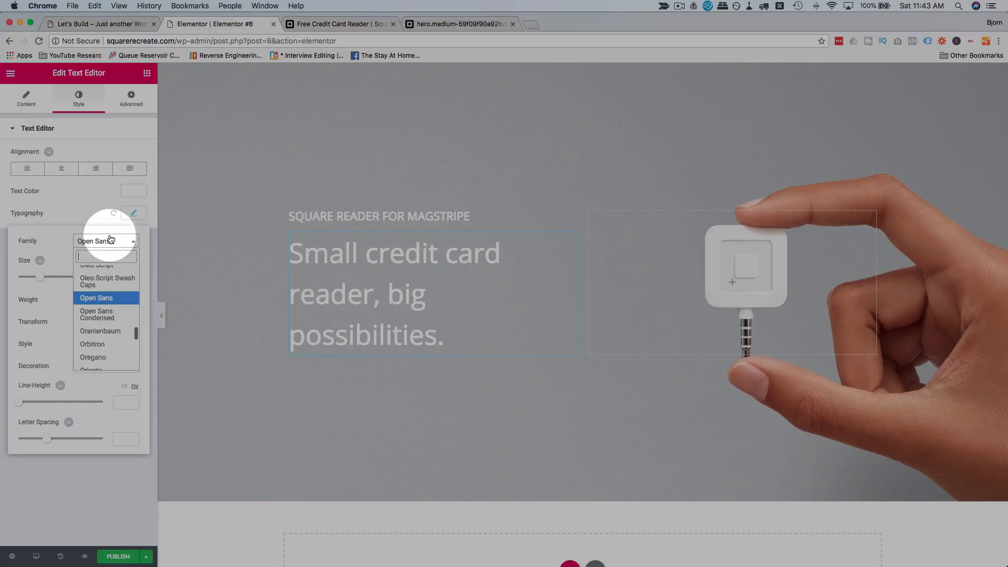
text(hevel)
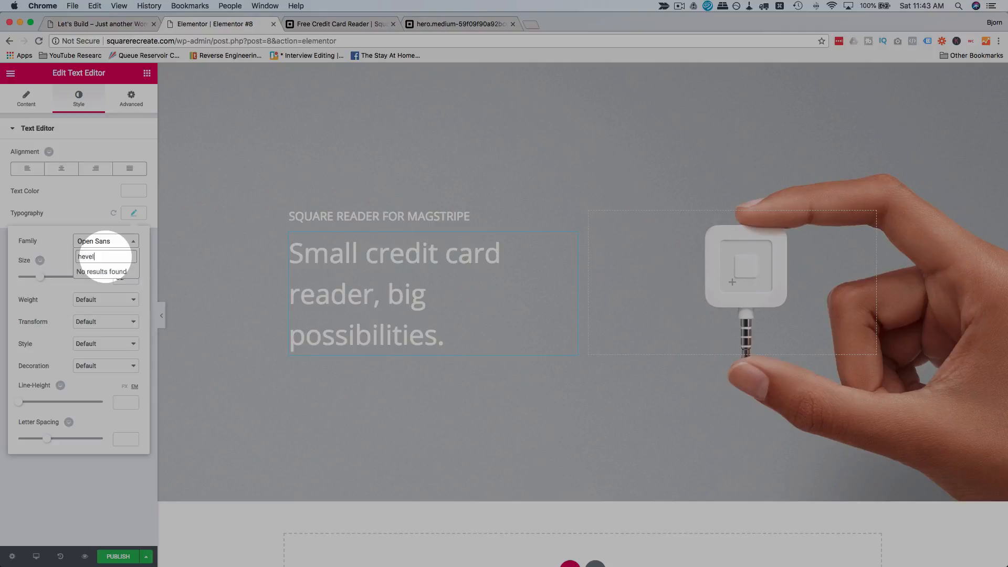
key(BackSpace)
key(BackSpace)
key(BackSpace)
text(lve)
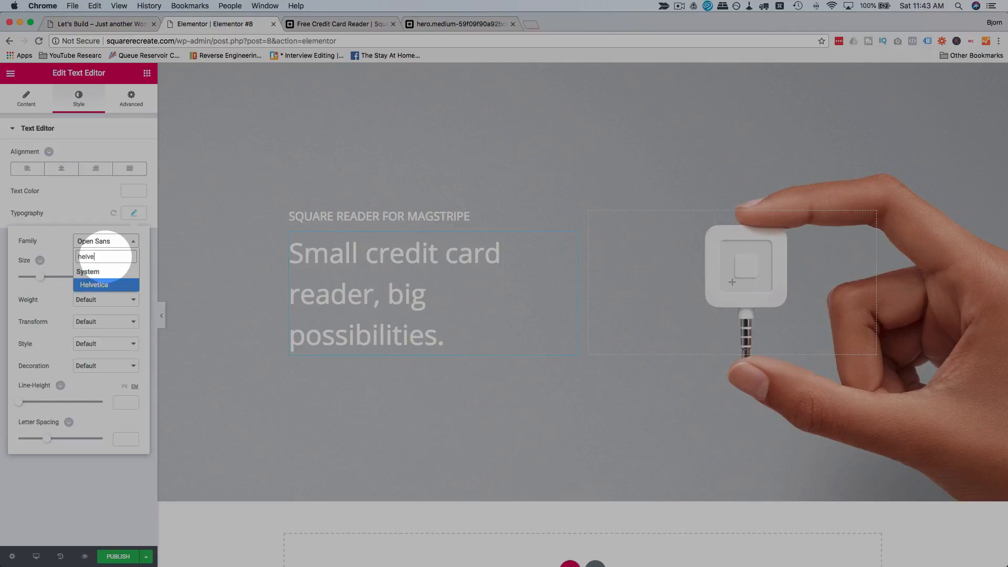
click(96, 283)
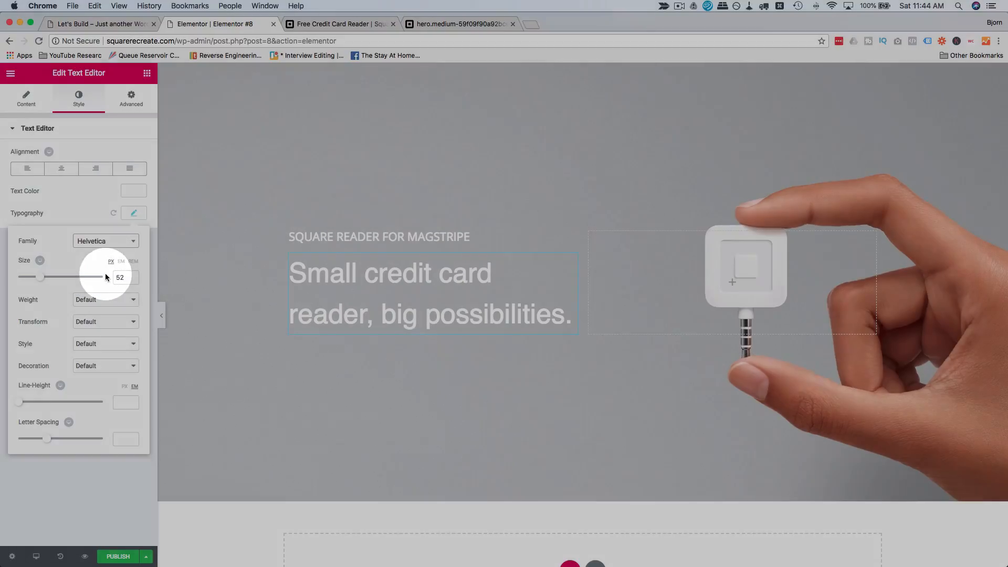
Unlink the side values of the tagline's margin and padding, setting all of them to 0.
click(131, 99)
click(133, 169)
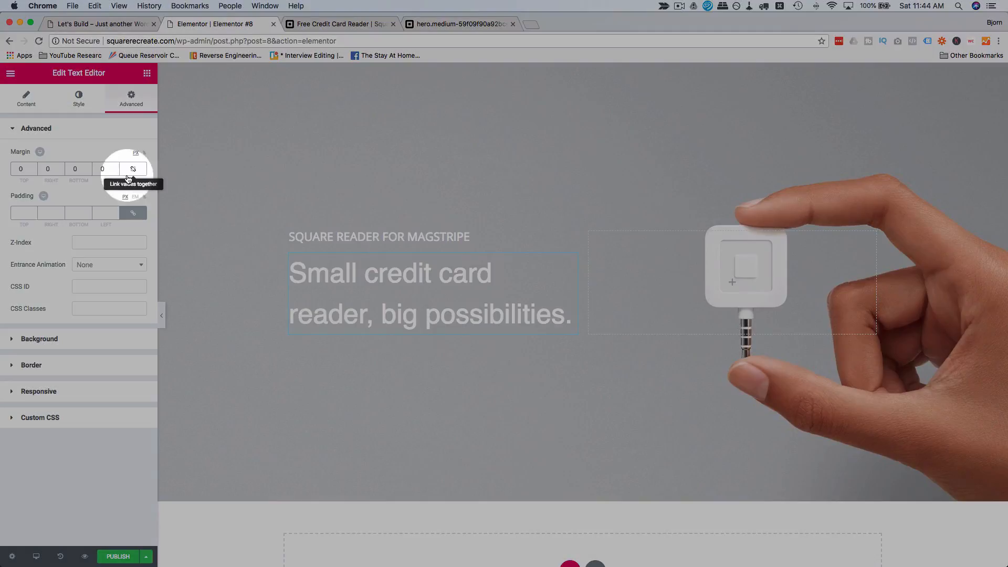
click(31, 170)
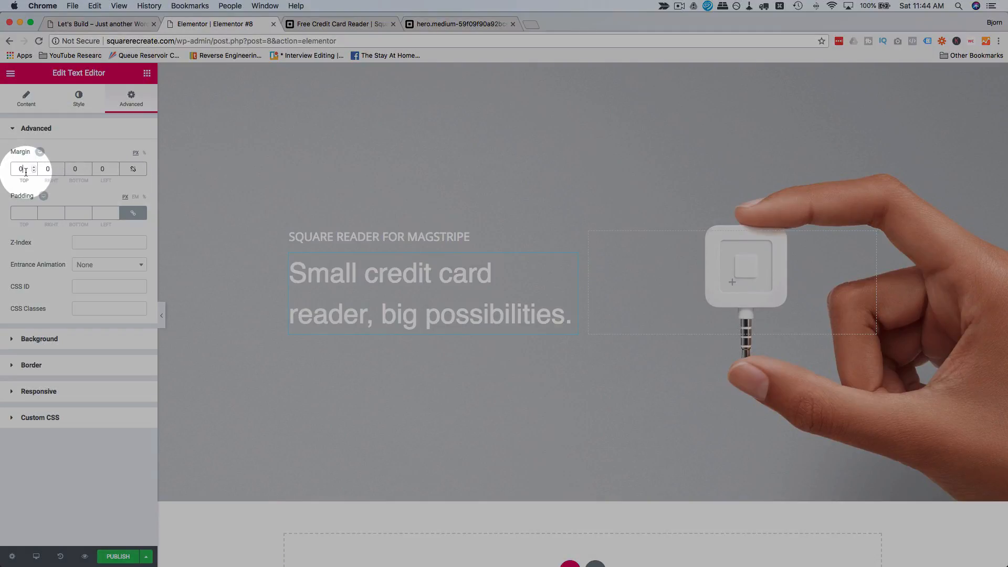
click(131, 214)
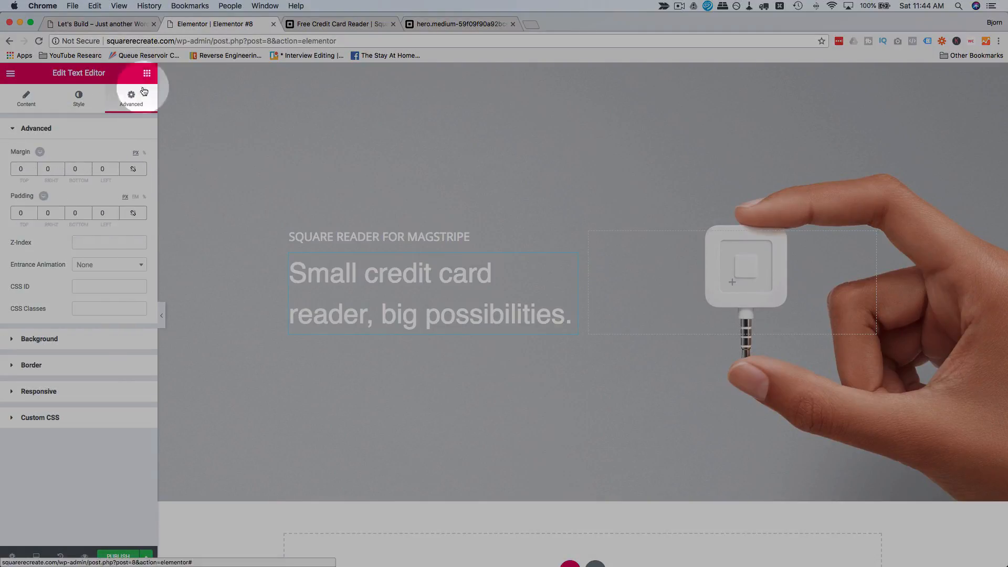
Set the margin and padding of the "SQUARE READER FOR MAGSTRIPE" heading to 0 on all sides.
click(299, 233)
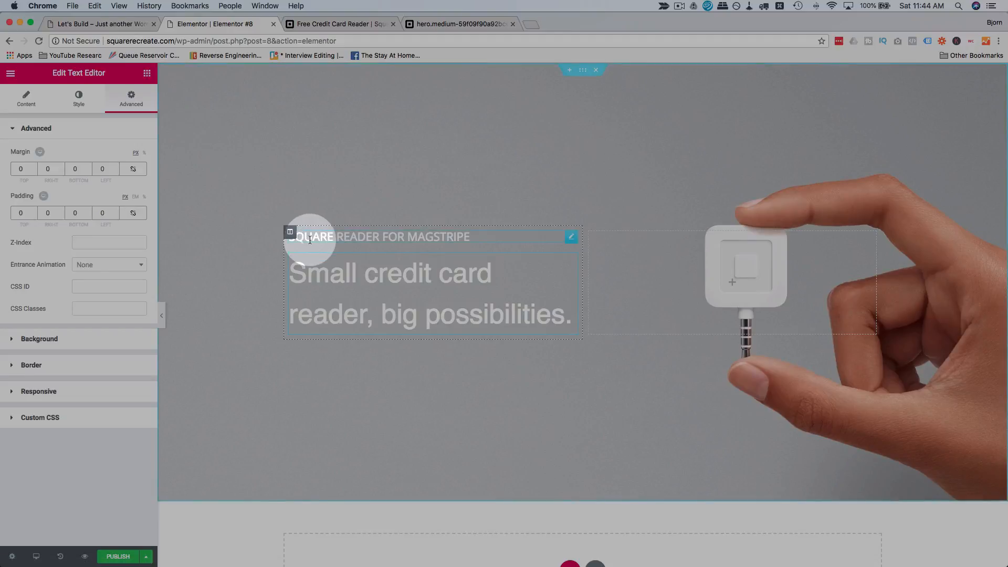
click(128, 103)
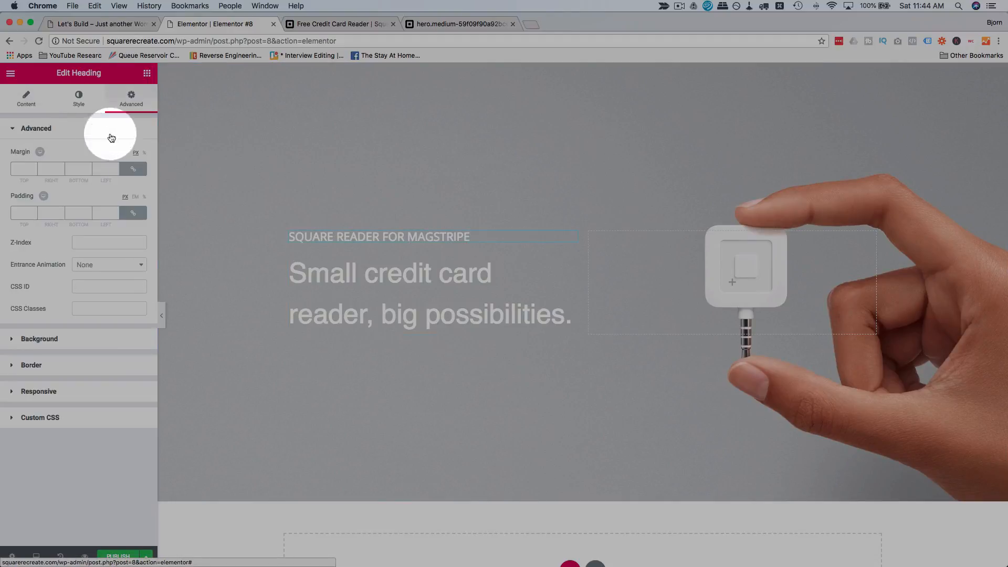
click(133, 169)
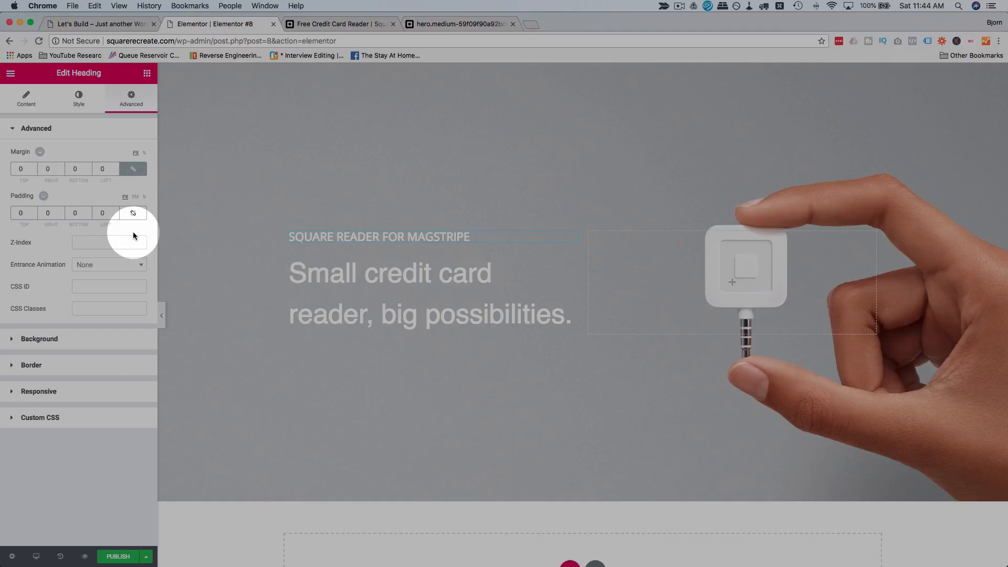
Set the tagline's top margin to -21 px and compare the spacing with the hero on the Square Reader page.
click(310, 272)
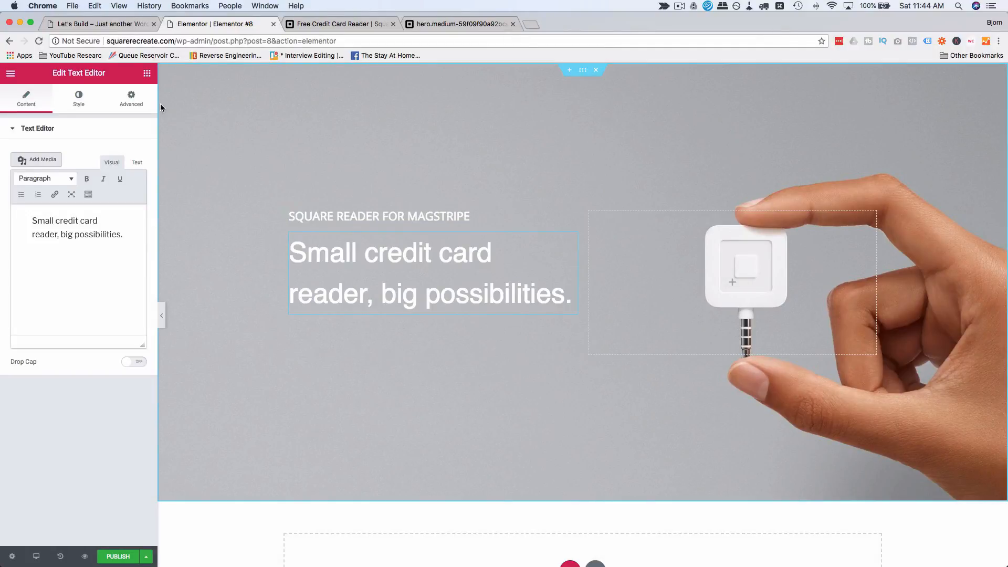
click(132, 98)
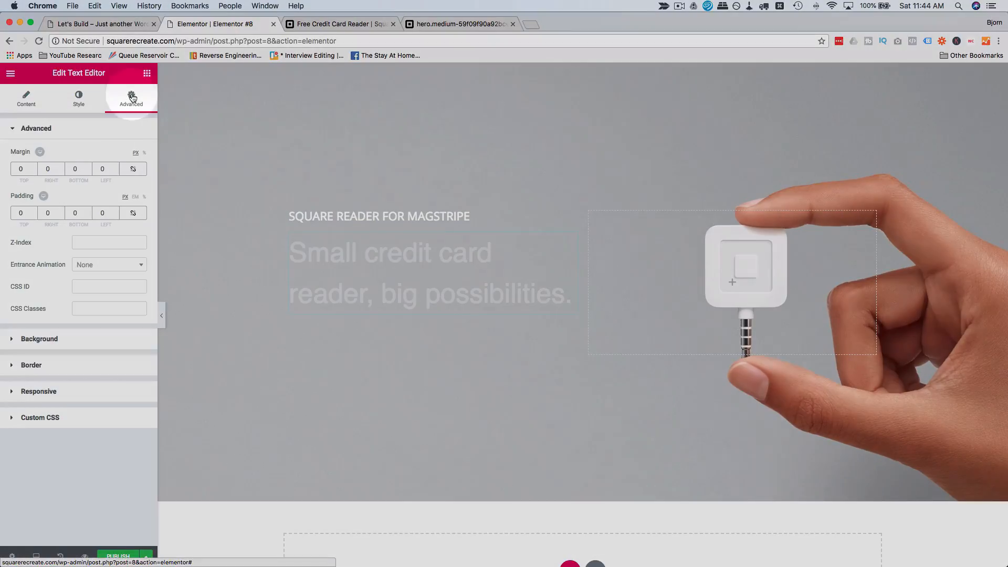
click(26, 211)
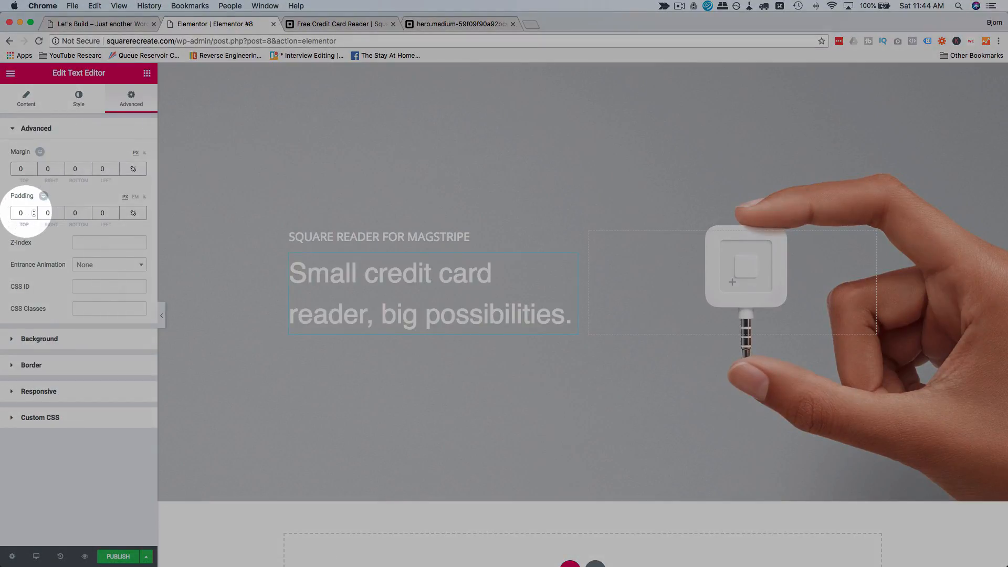
click(22, 166)
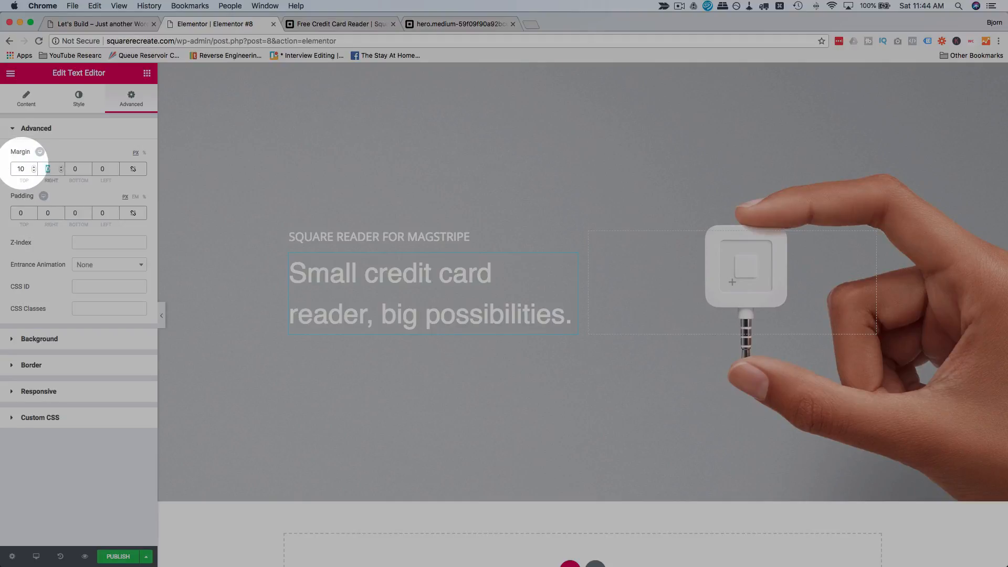
click(20, 168)
text(-1)
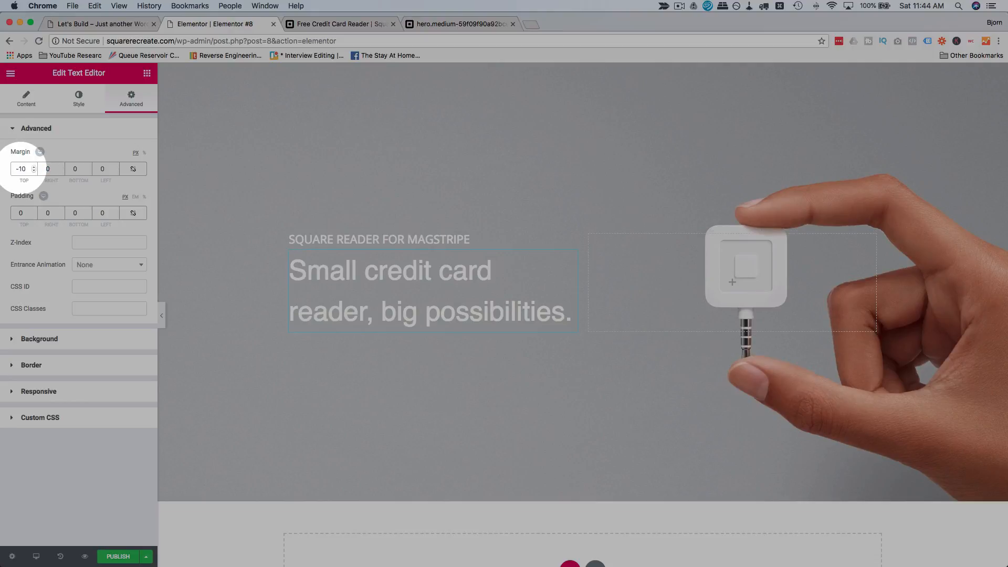
key(Down)
key(Down)
key(Down)
key(Down)
key(Down)
key(Down)
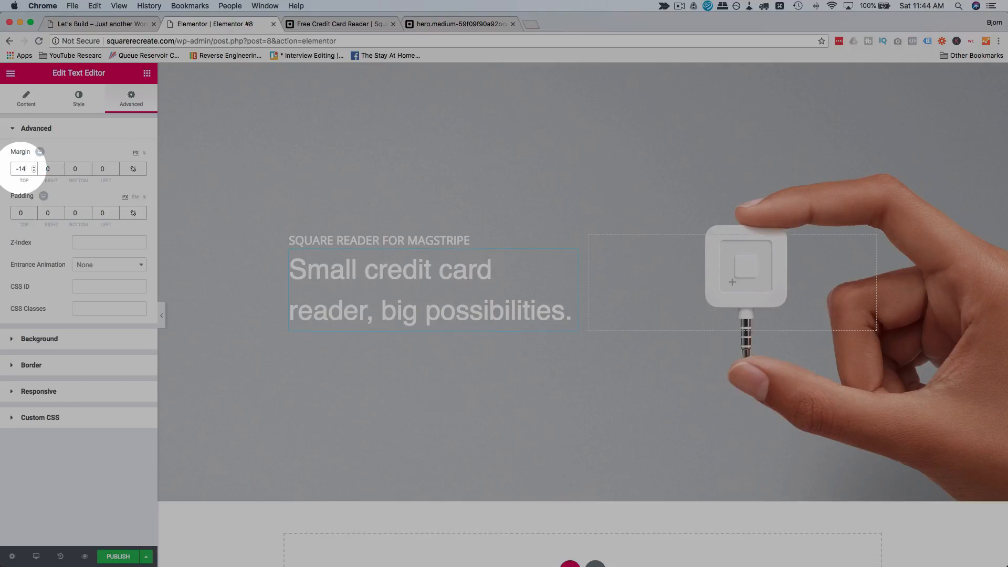
key(Down)
key(Down)
key(Down)
key(Down)
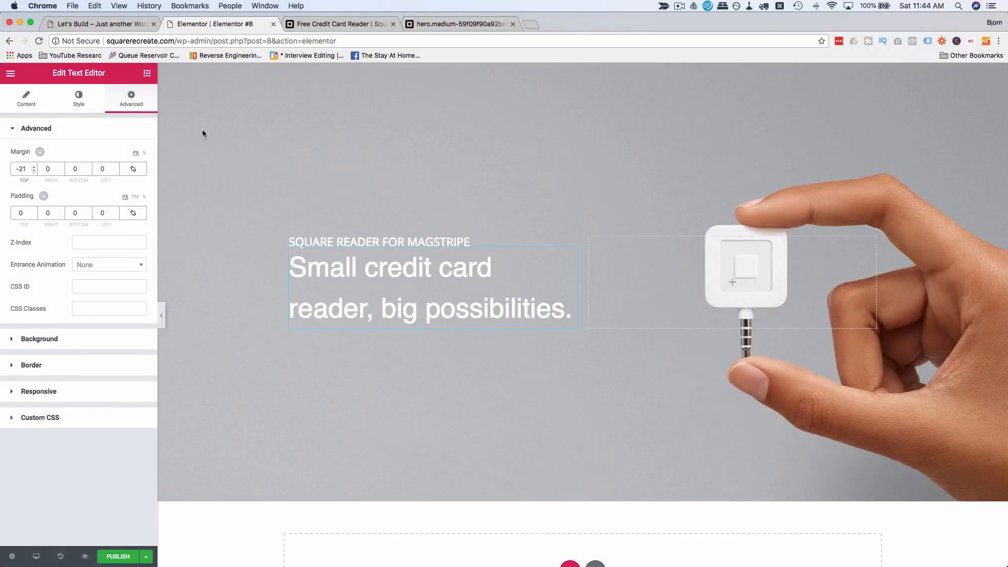
click(317, 24)
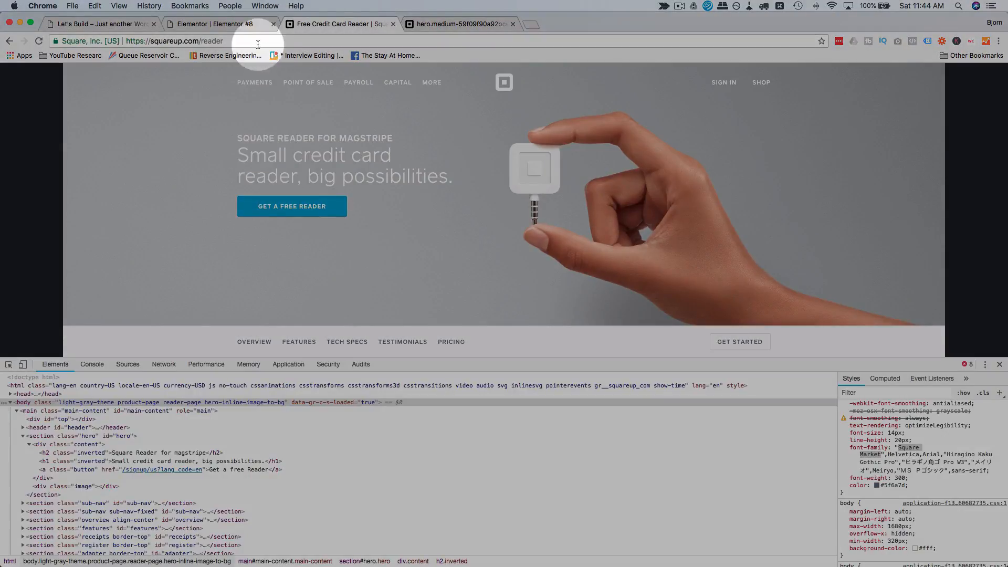
click(247, 27)
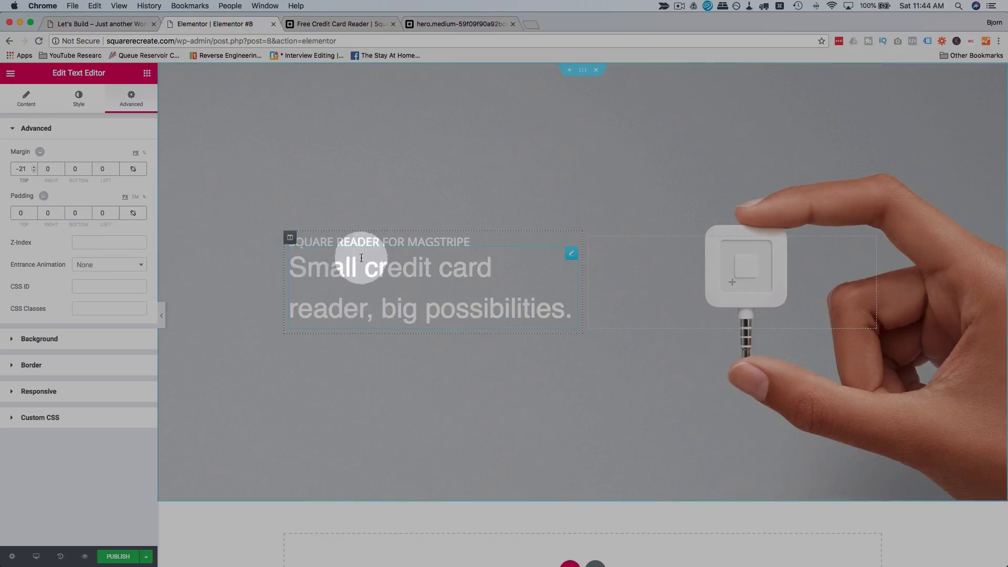
Search the widgets for "button" and add a Button widget below the hero's tagline.
click(147, 75)
click(94, 116)
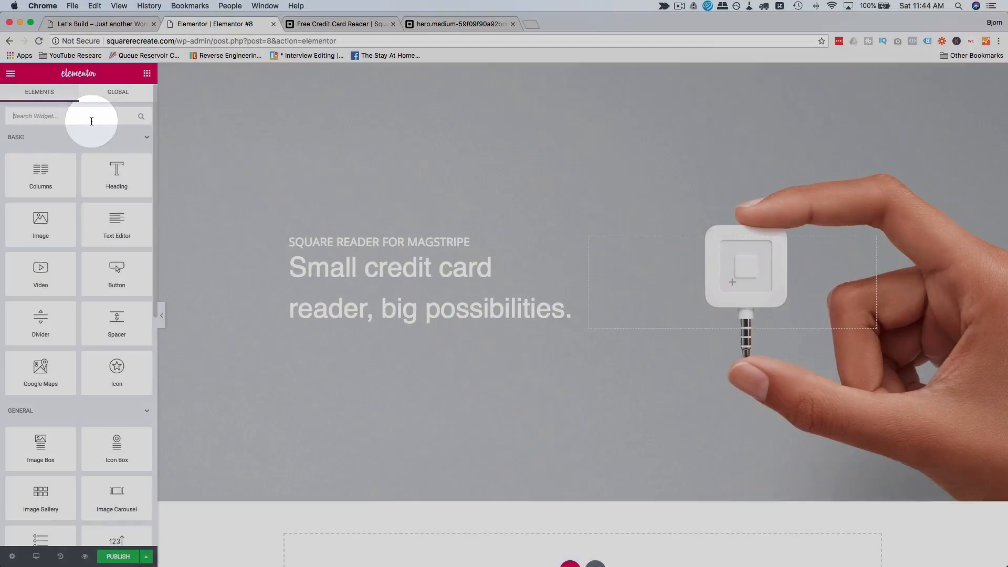
text(button)
drag(41, 150, 396, 313)
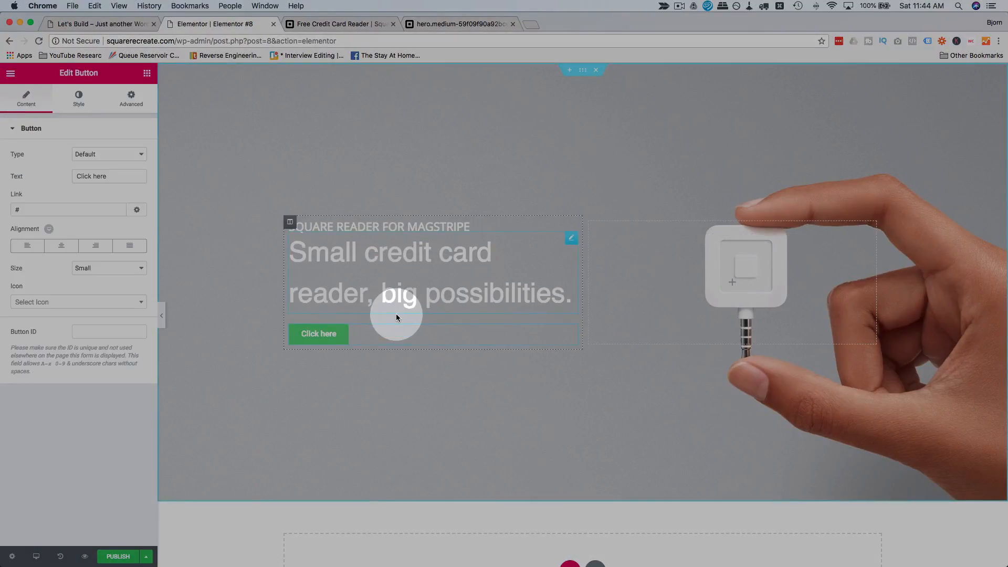
Inspect the hero button on the Square Reader page and copy its background color #2996cc.
click(360, 24)
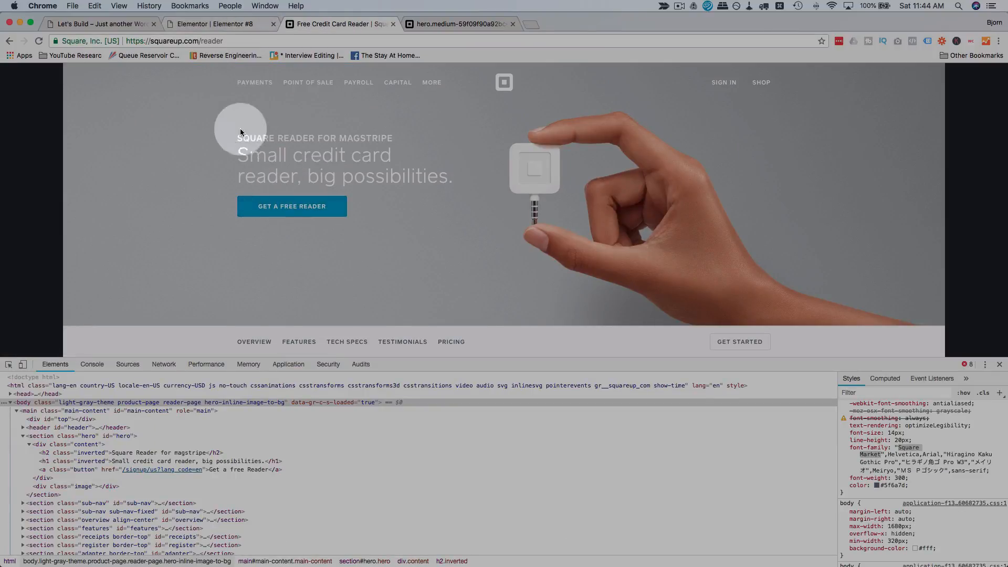
right_click(249, 207)
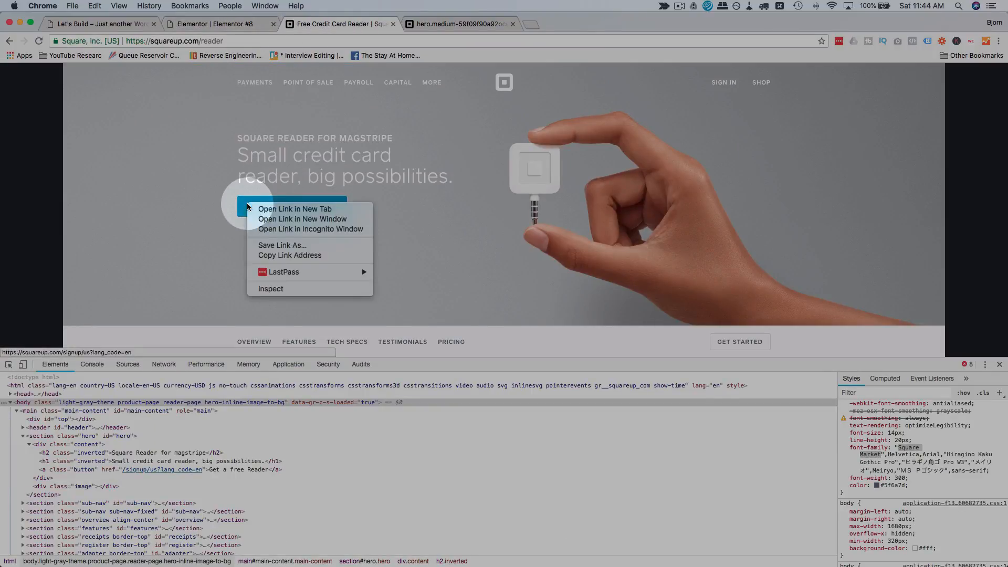
click(270, 288)
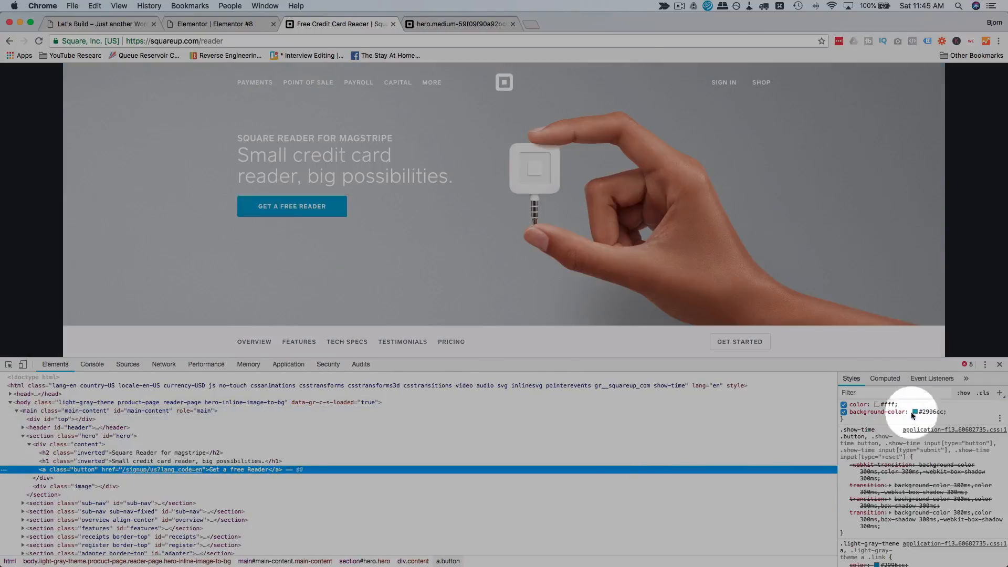
click(929, 412)
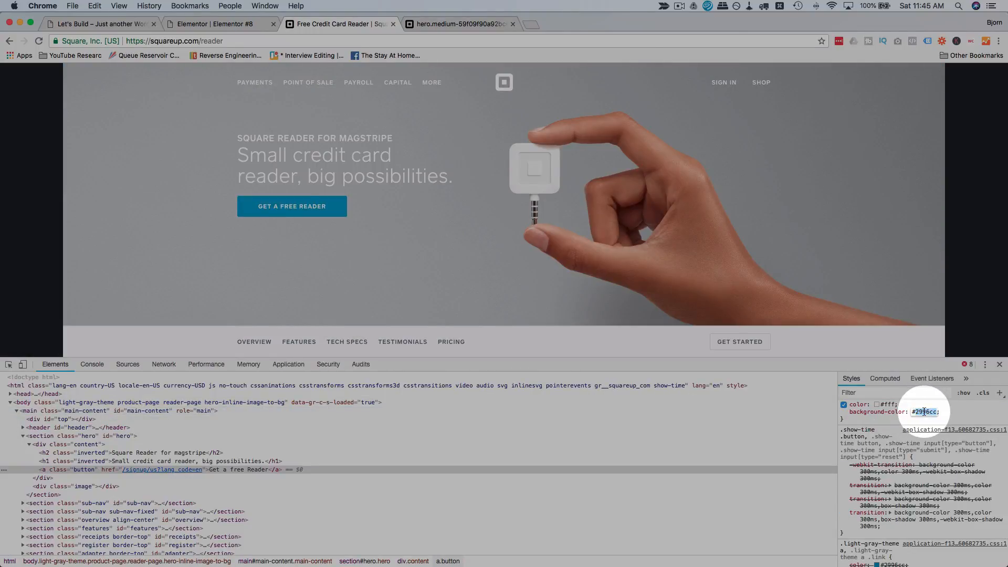
Switch back to Elementor and set the new button's text to "Get your free reader".
click(251, 25)
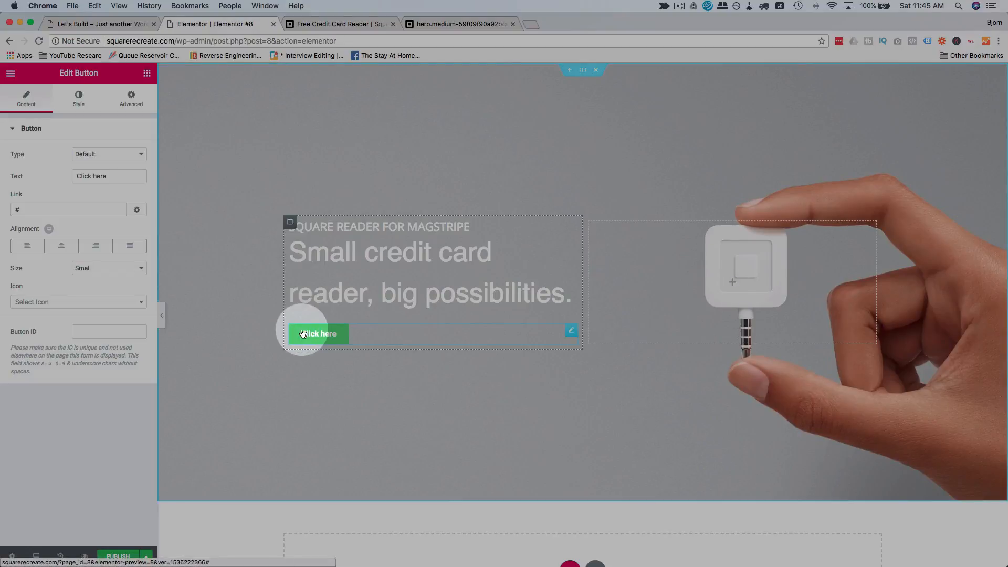
double_click(98, 176)
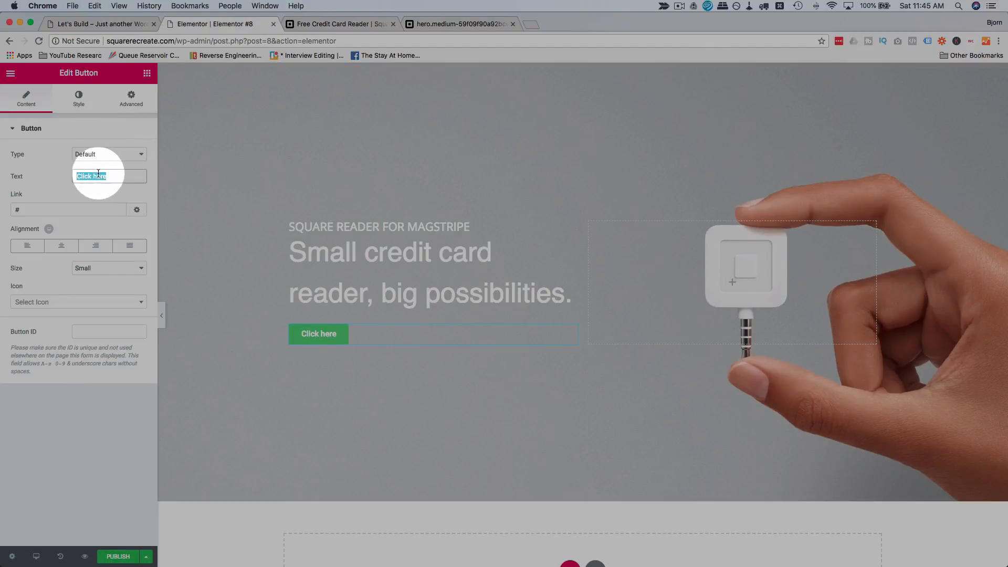
text(Get your free reader)
Check the button wording on the Square Reader page and set the Elementor button's text to "GET A FREE READER".
click(319, 23)
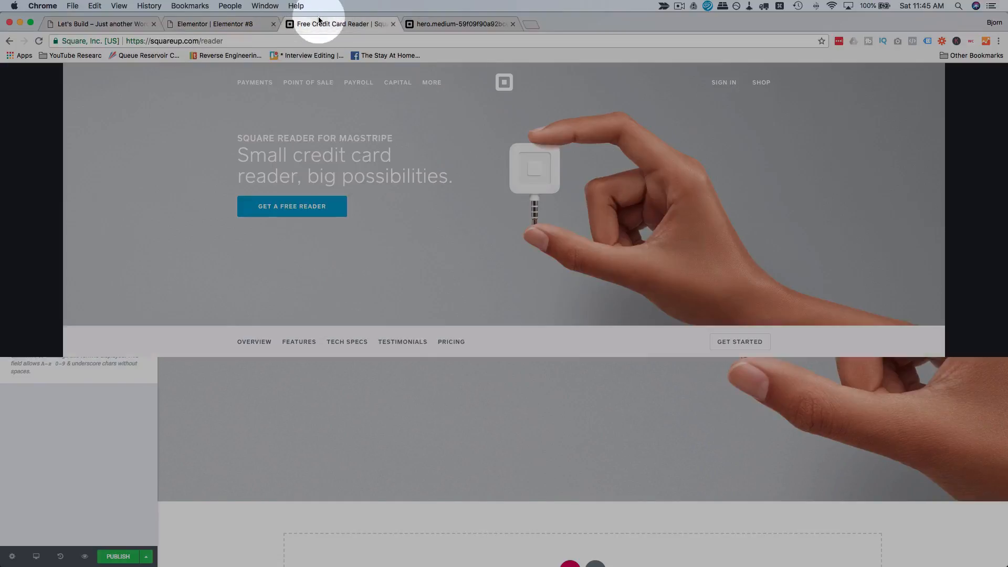
click(231, 23)
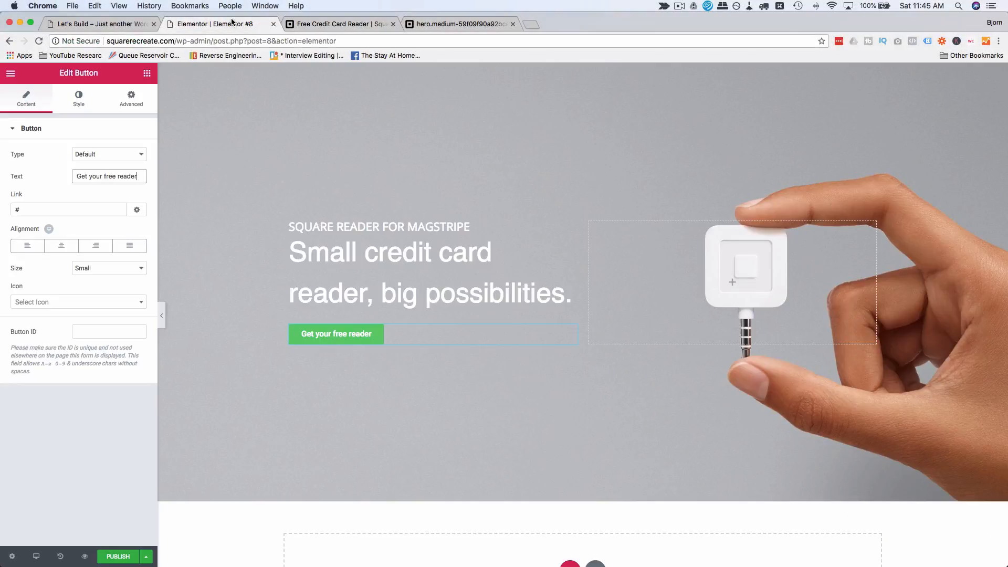
triple_click(109, 178)
text(GET A FREE READER)
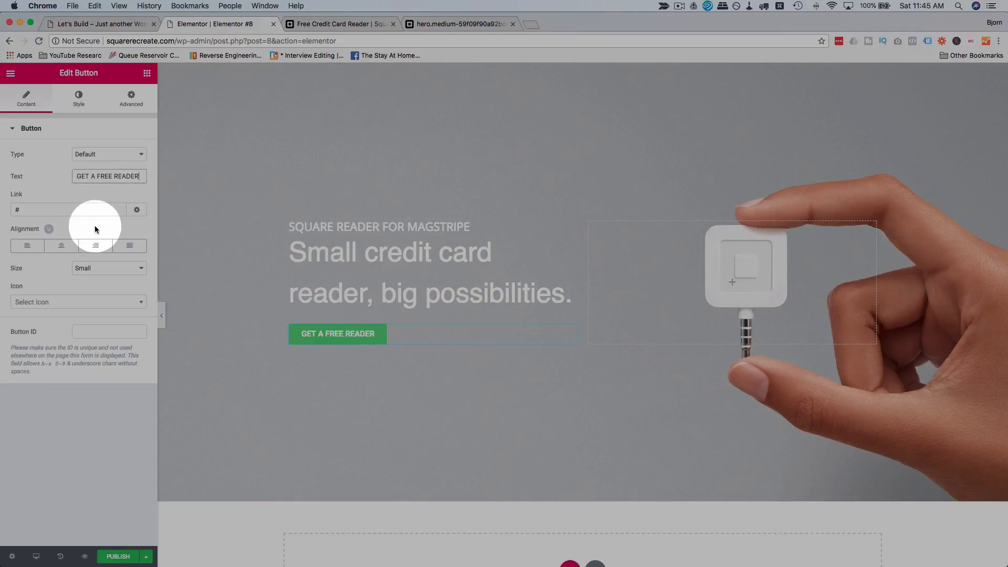
click(315, 23)
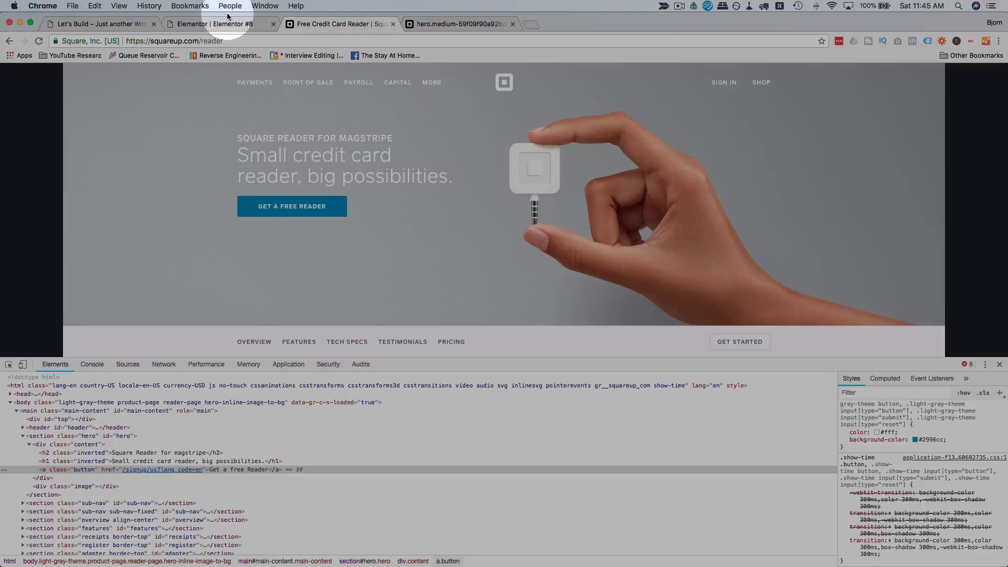
click(229, 21)
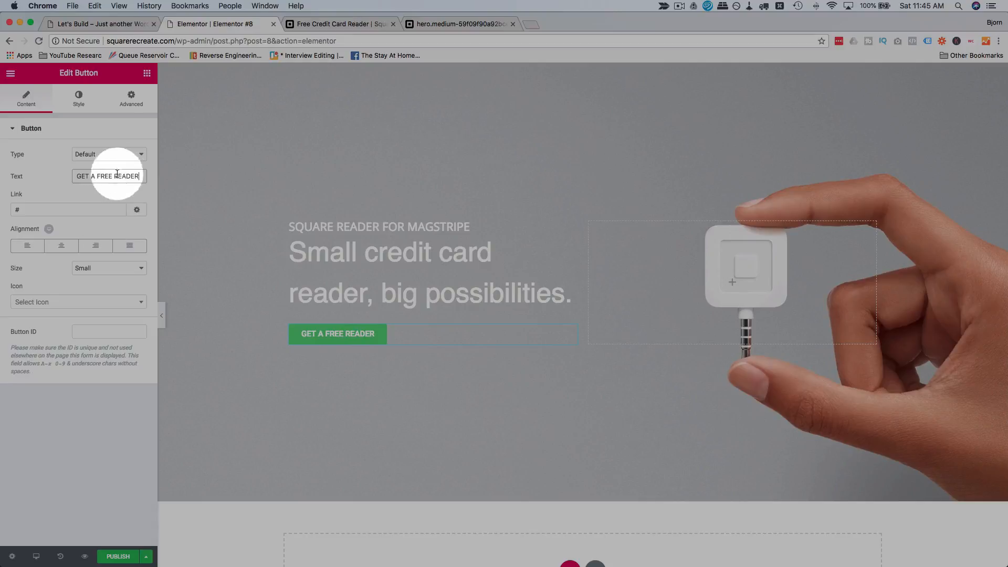
Set the button's typography to Normal weight and a font size of 16 px.
click(79, 98)
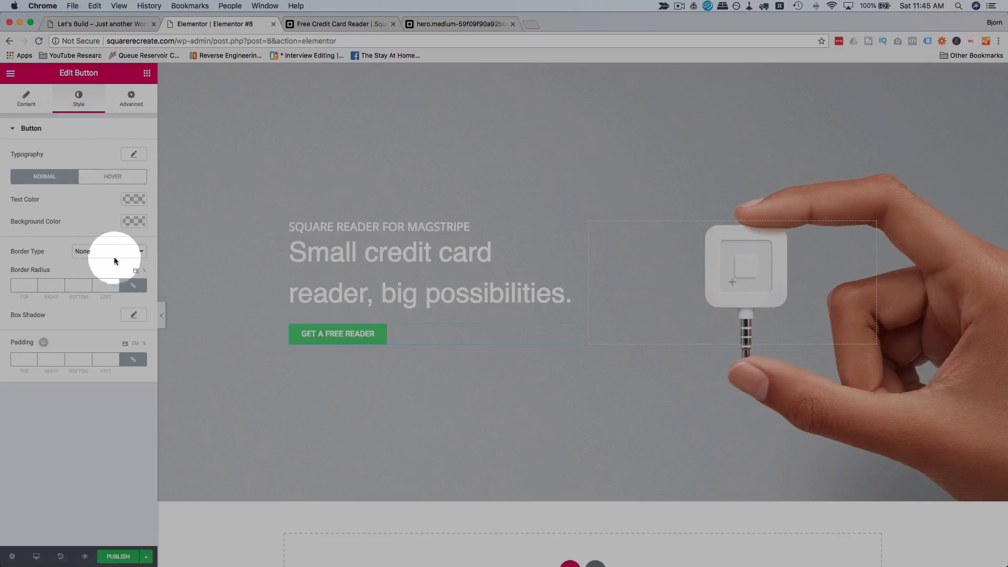
click(137, 157)
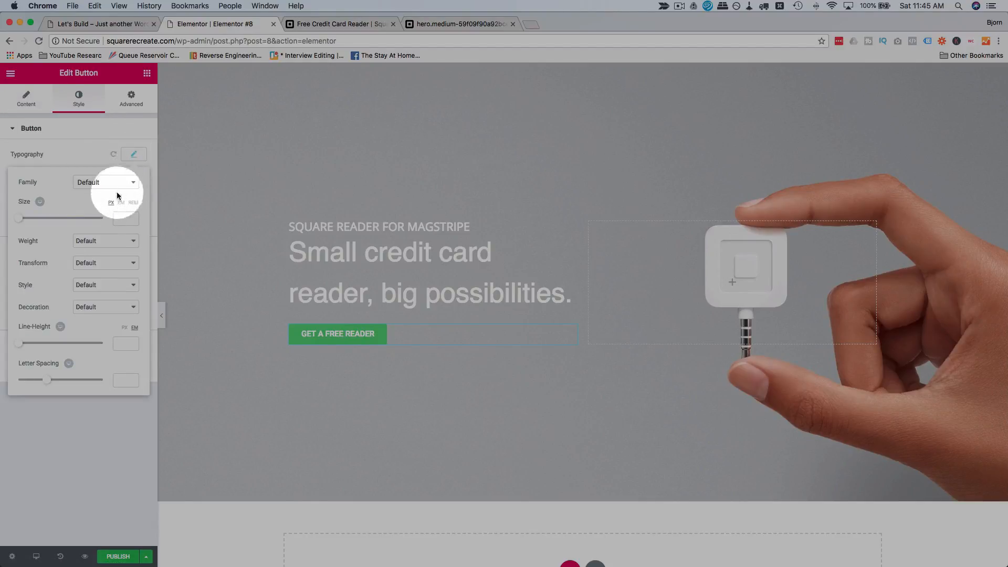
click(103, 241)
click(89, 249)
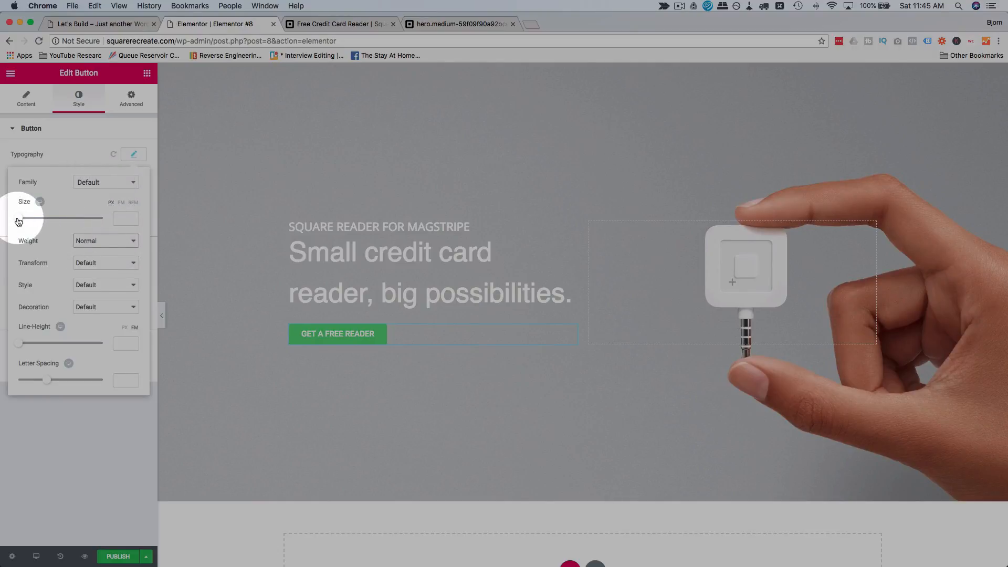
drag(20, 221, 24, 223)
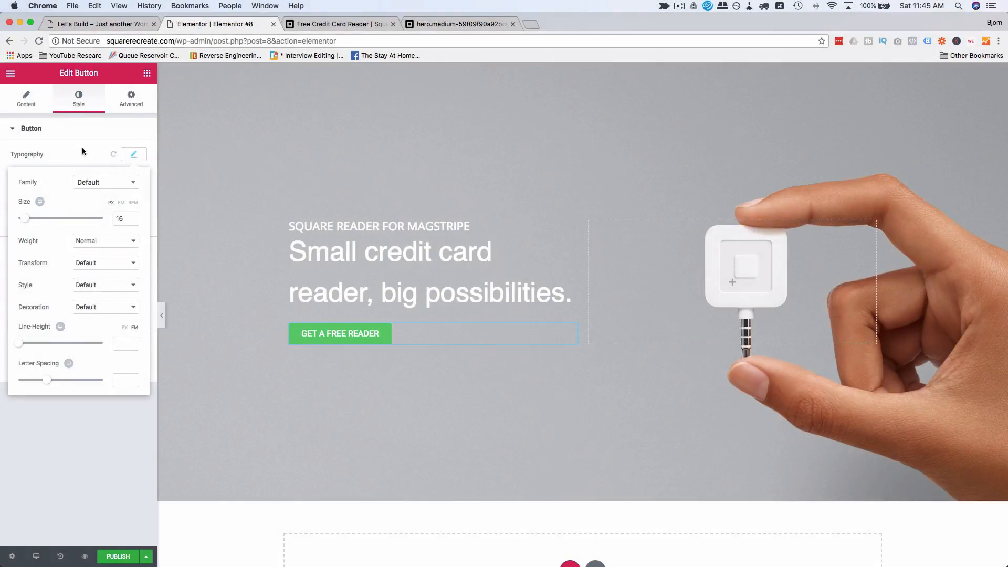
click(82, 151)
click(130, 201)
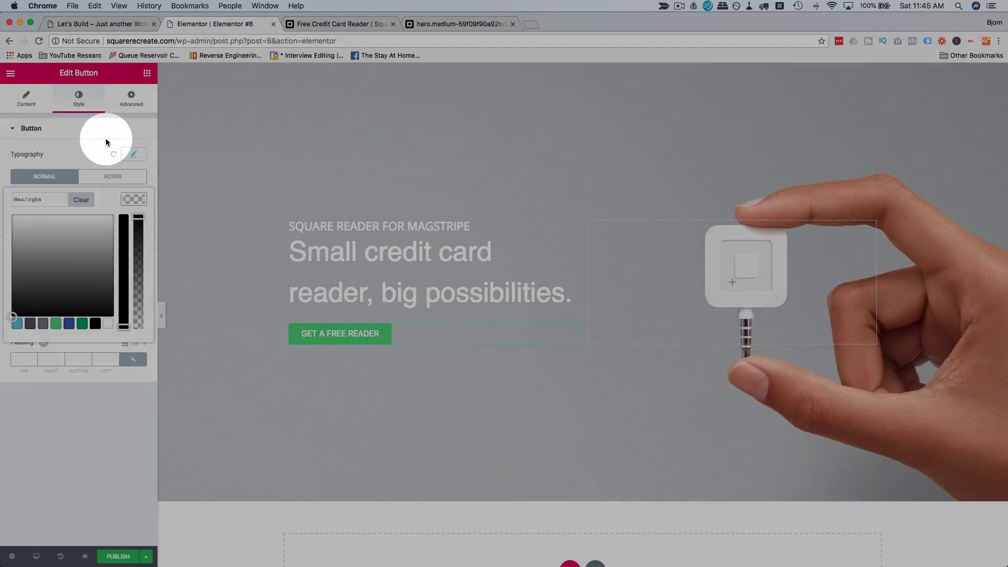
click(106, 136)
click(71, 134)
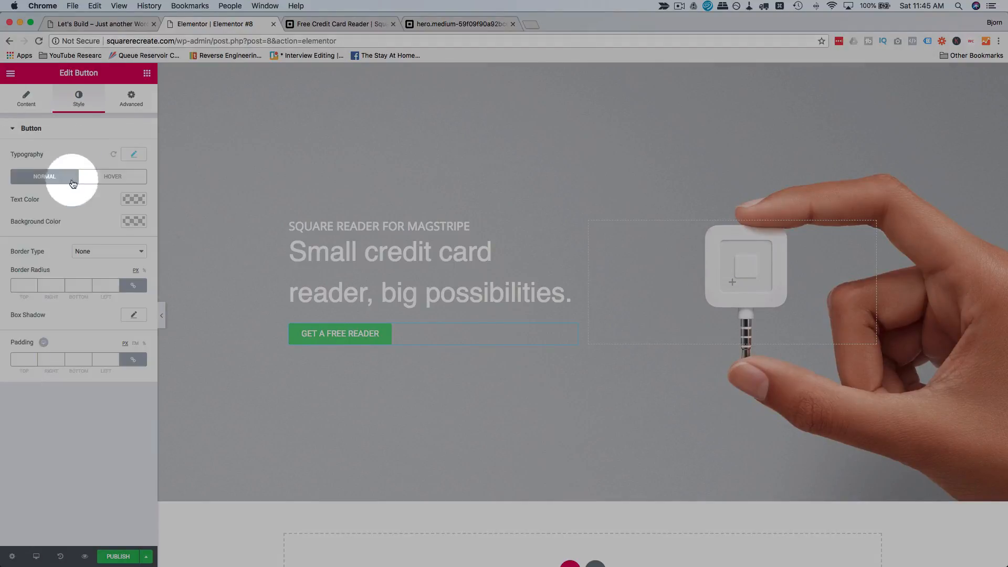
Set the hero button's normal background color to the copied #2996cc.
click(134, 219)
click(31, 221)
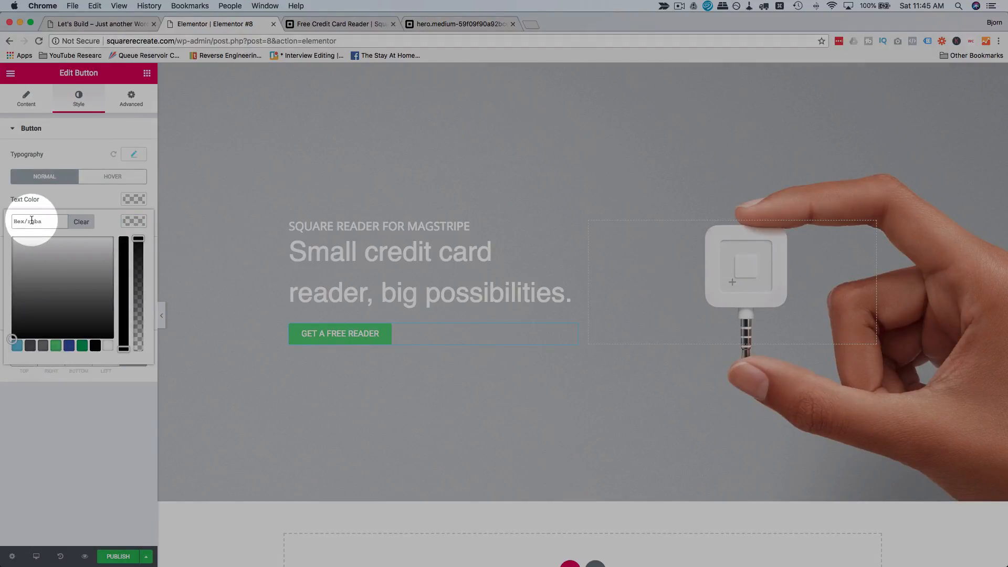
key(super+v)
click(89, 198)
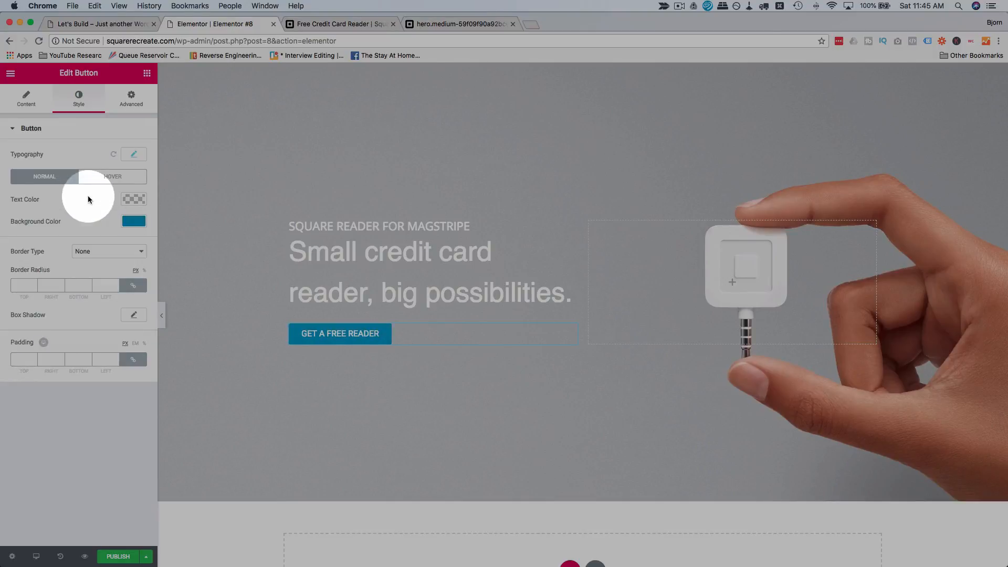
Force the hover state on the Square Reader page's hero button and copy its hover background color #2586b7.
click(332, 24)
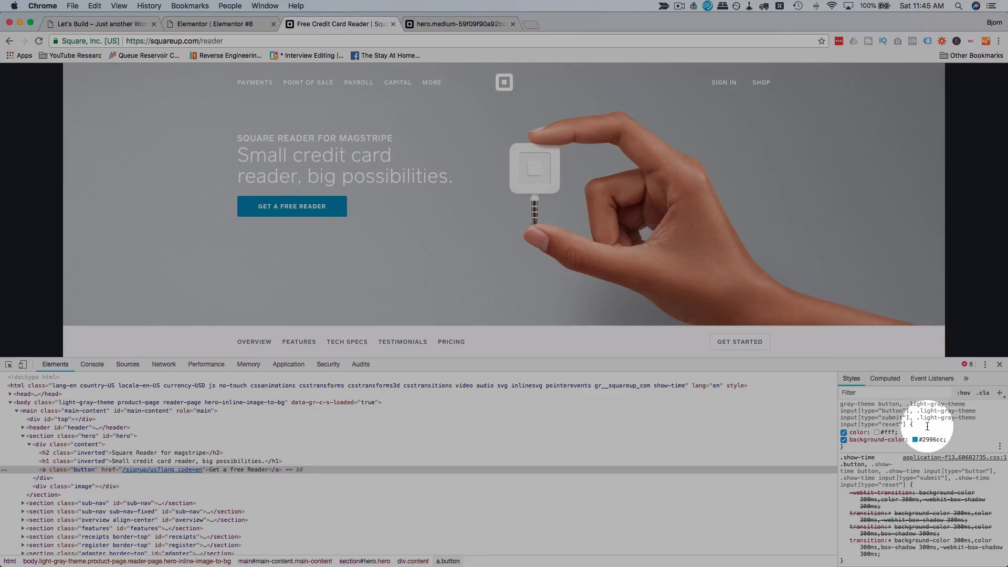
scroll(930, 425, up, 2)
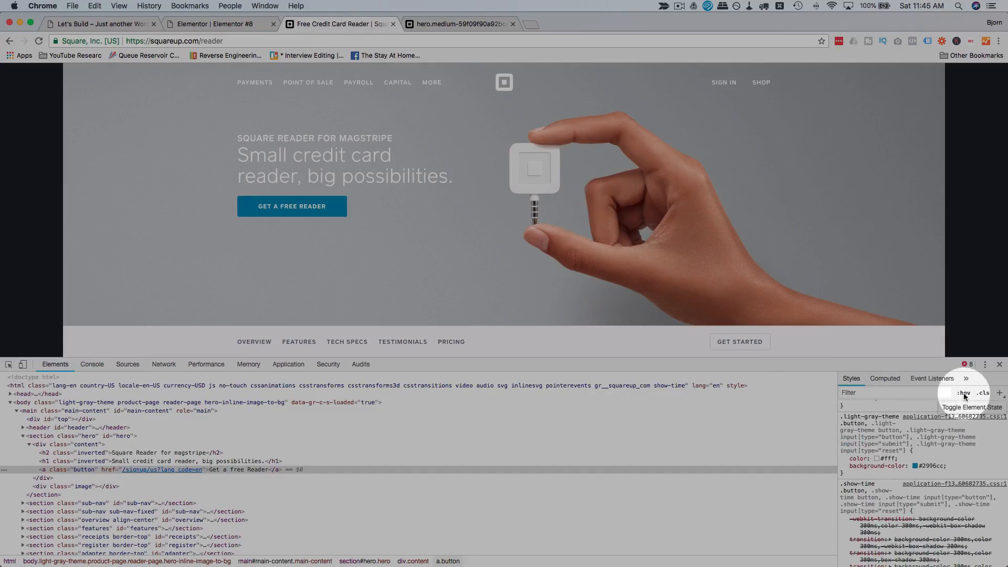
click(963, 393)
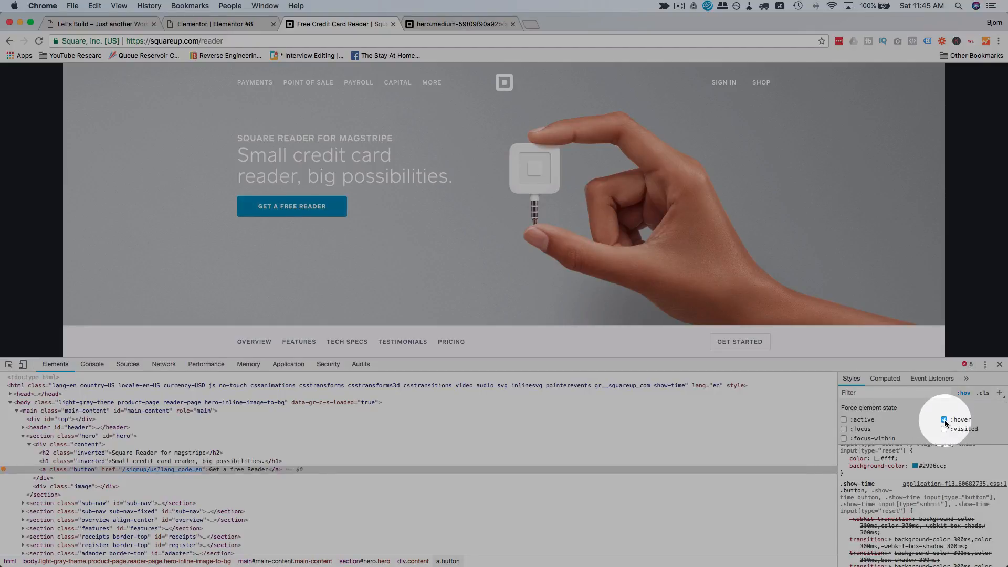
click(933, 500)
key(super+c)
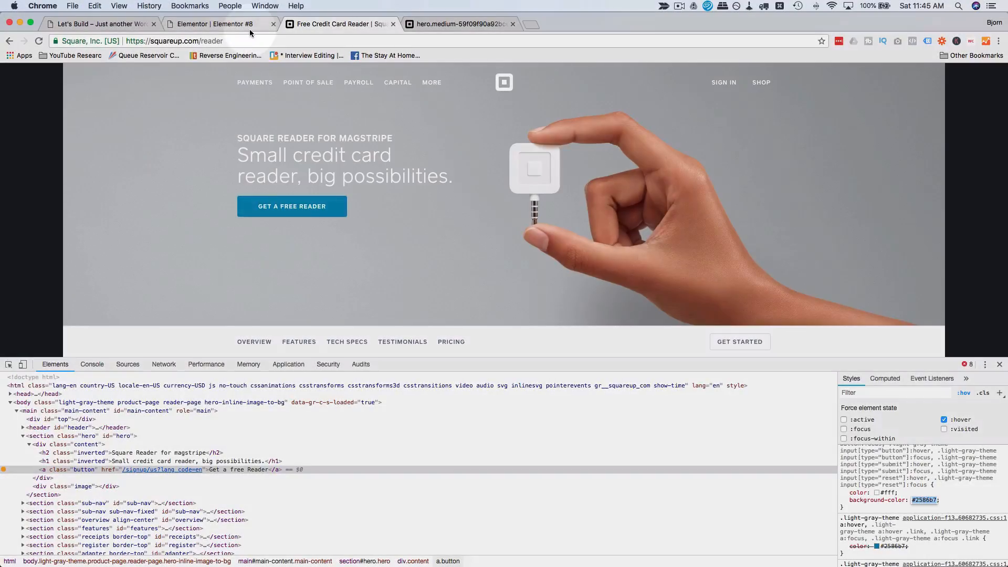
Back in Elementor, set the button's hover background color to the copied #2586b7.
click(250, 29)
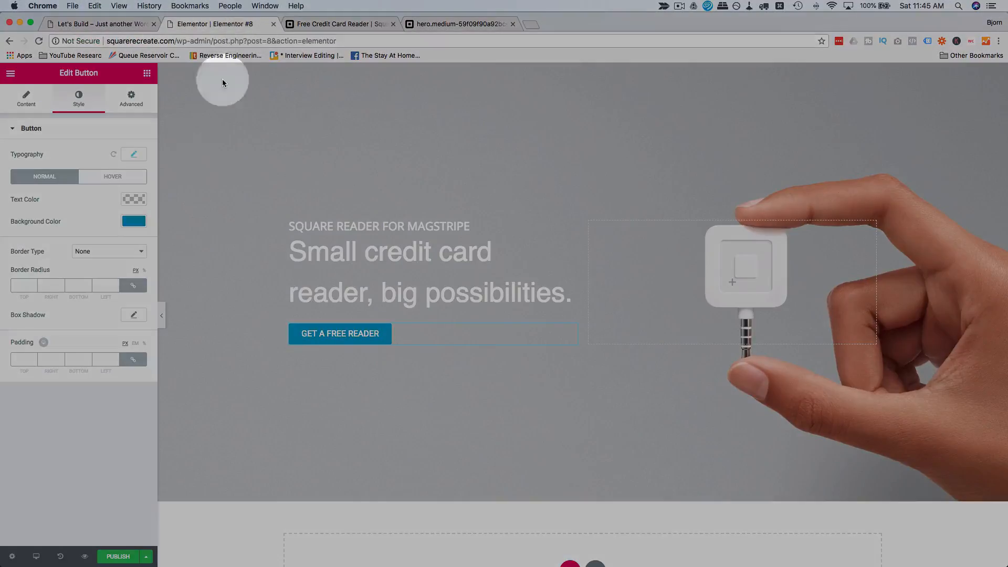
click(123, 179)
click(135, 221)
click(46, 223)
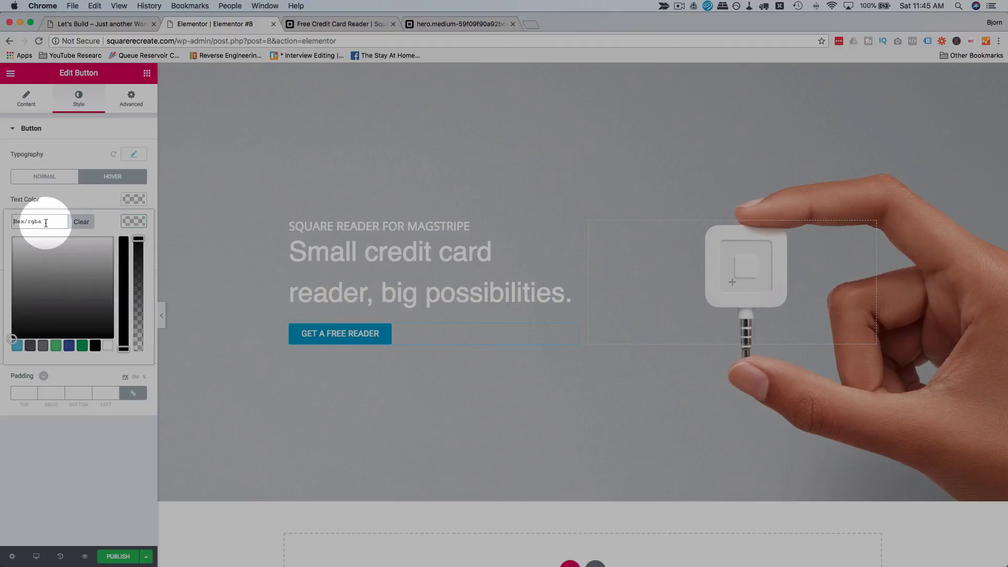
key(super+v)
click(72, 203)
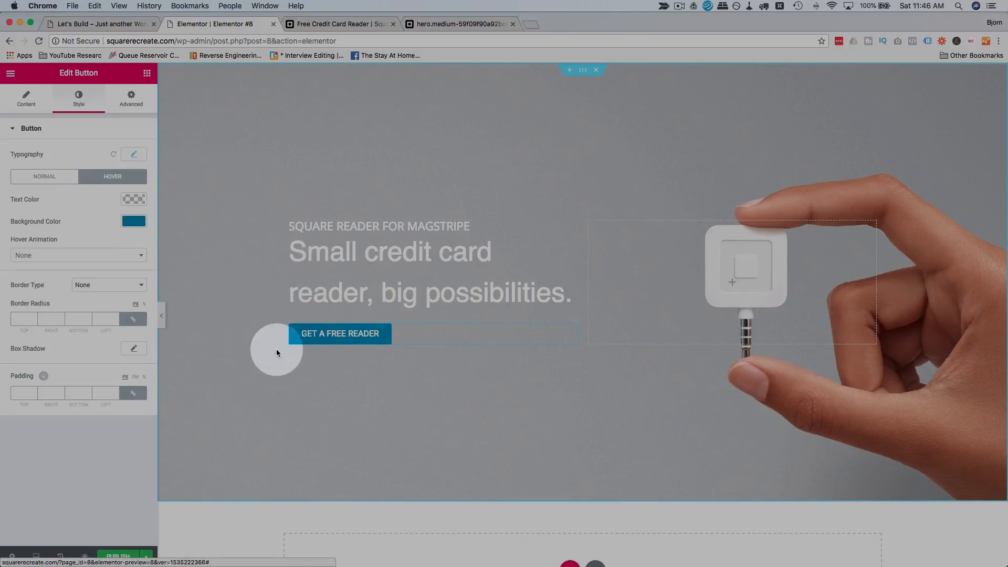
Compare the button with the Square Reader original and set its font size to 14 px.
click(343, 24)
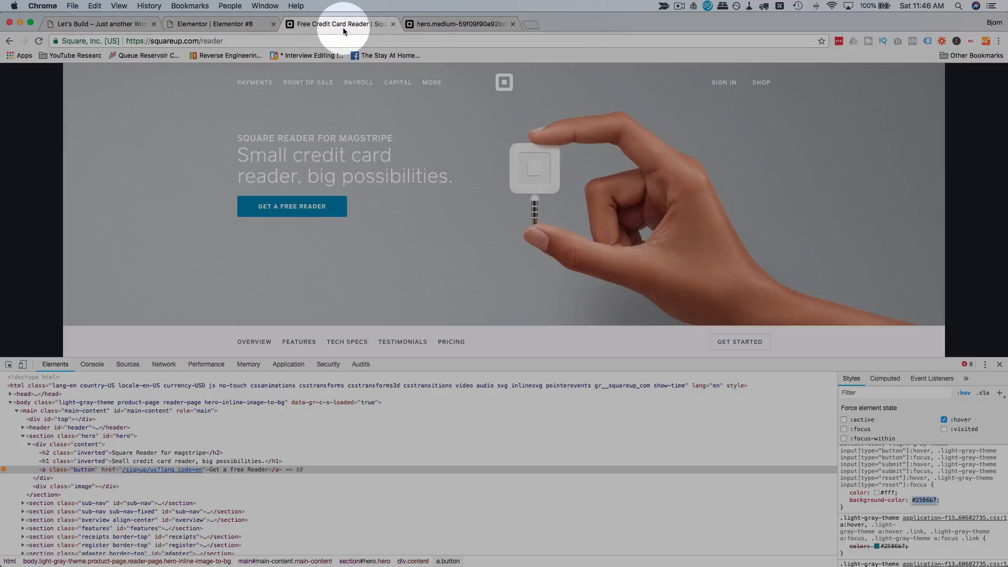
click(237, 24)
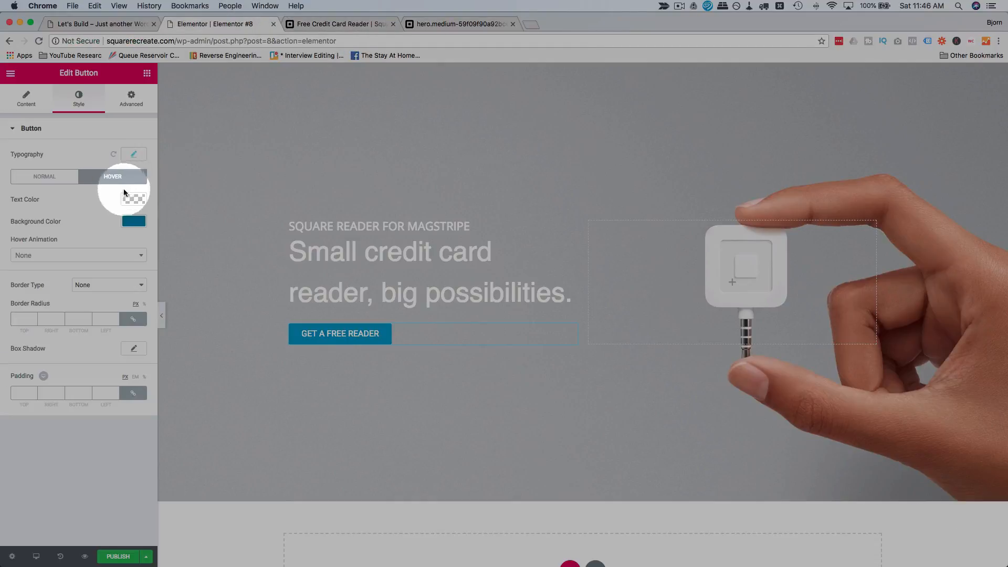
click(134, 155)
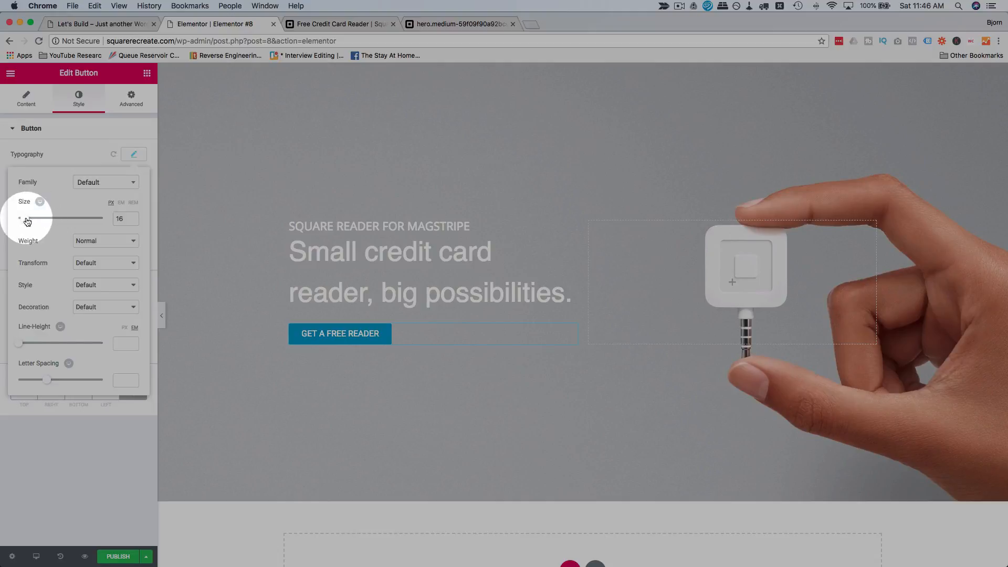
click(84, 157)
click(65, 180)
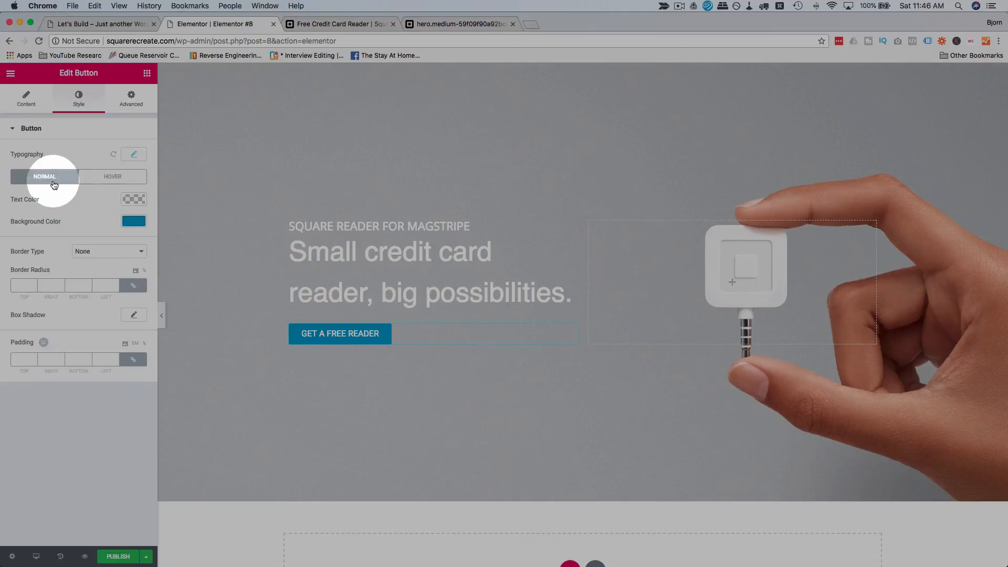
click(133, 155)
drag(25, 222, 24, 222)
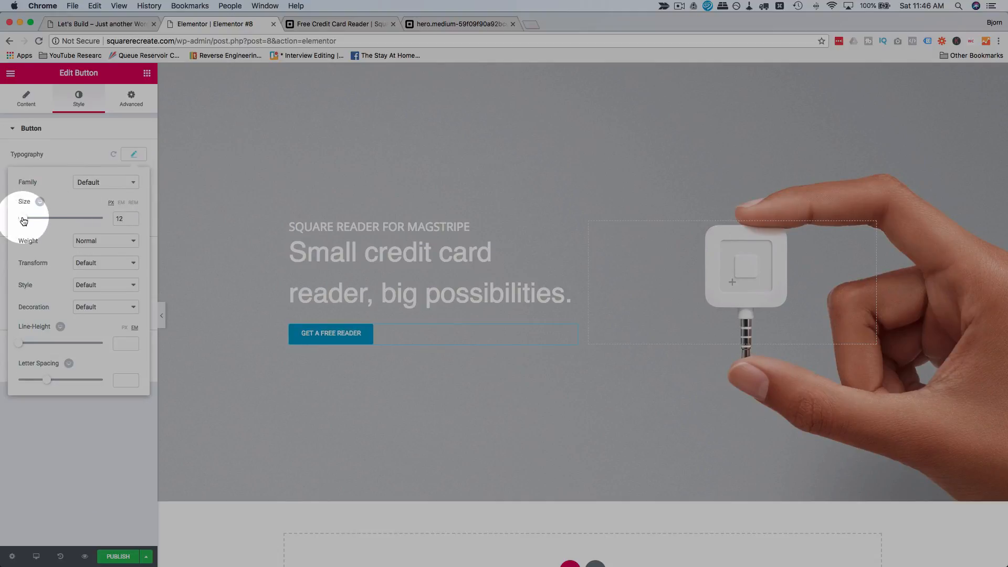
click(72, 121)
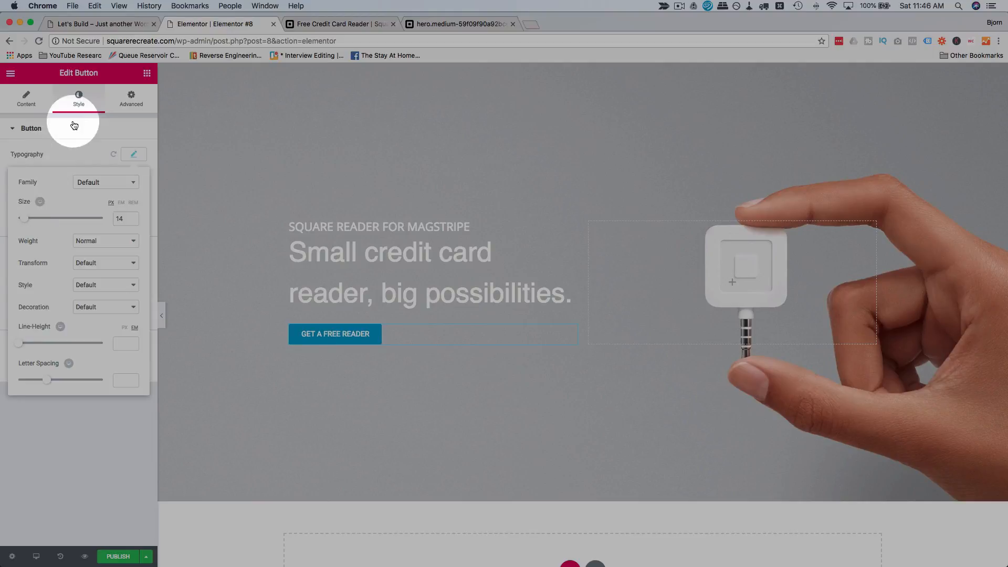
click(319, 25)
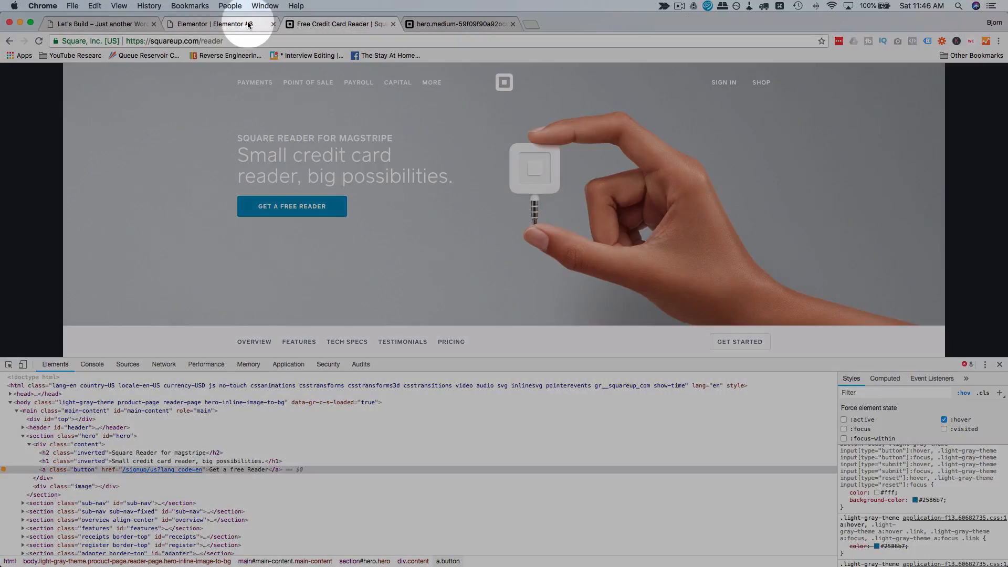
click(247, 24)
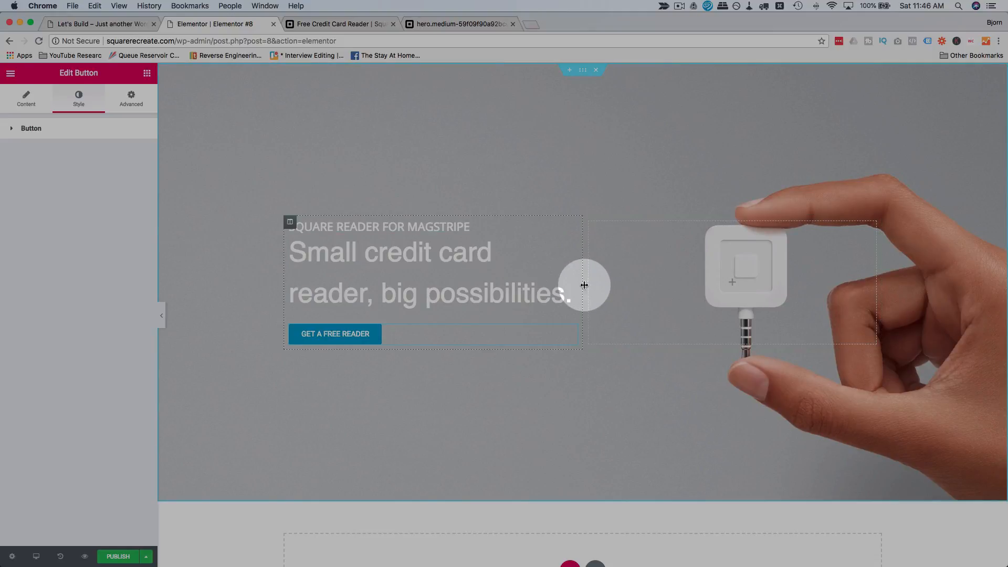
mouse_move(583, 285)
mouse_down()
mouse_move(596, 285)
mouse_move(584, 291)
mouse_up()
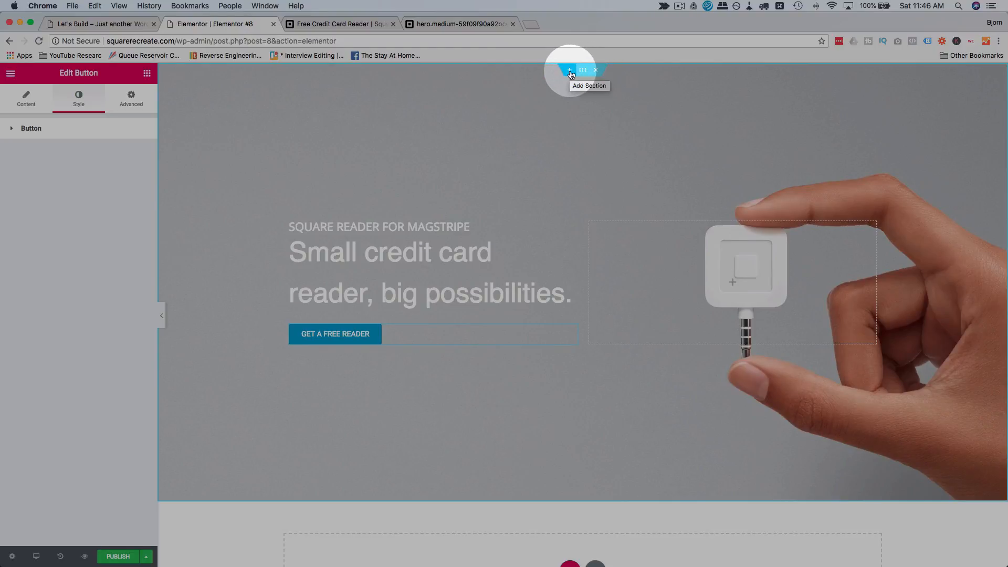
Add a three-column section above the hero, check the original's header layout, and open the widget search for the first column.
click(570, 71)
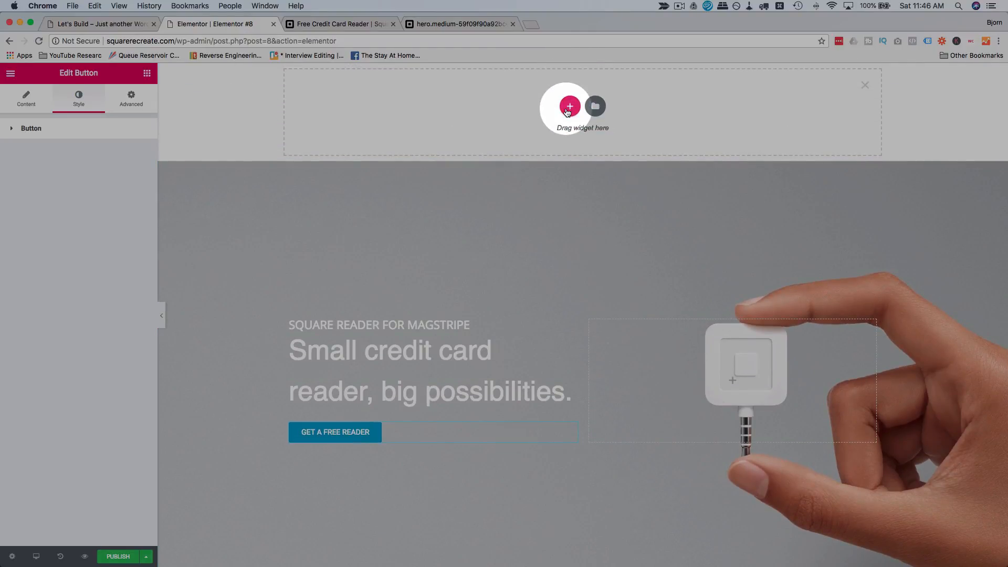
click(570, 109)
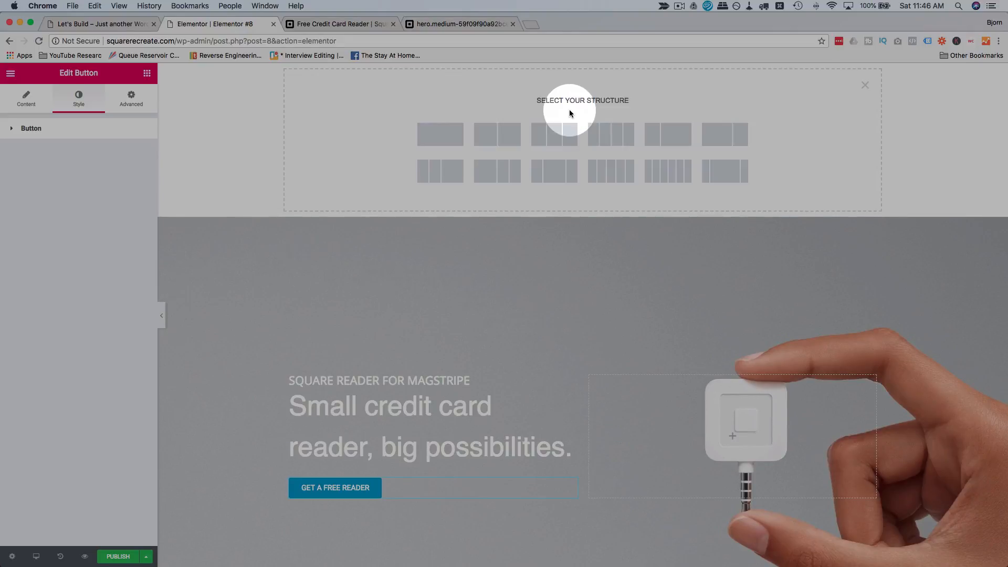
click(558, 131)
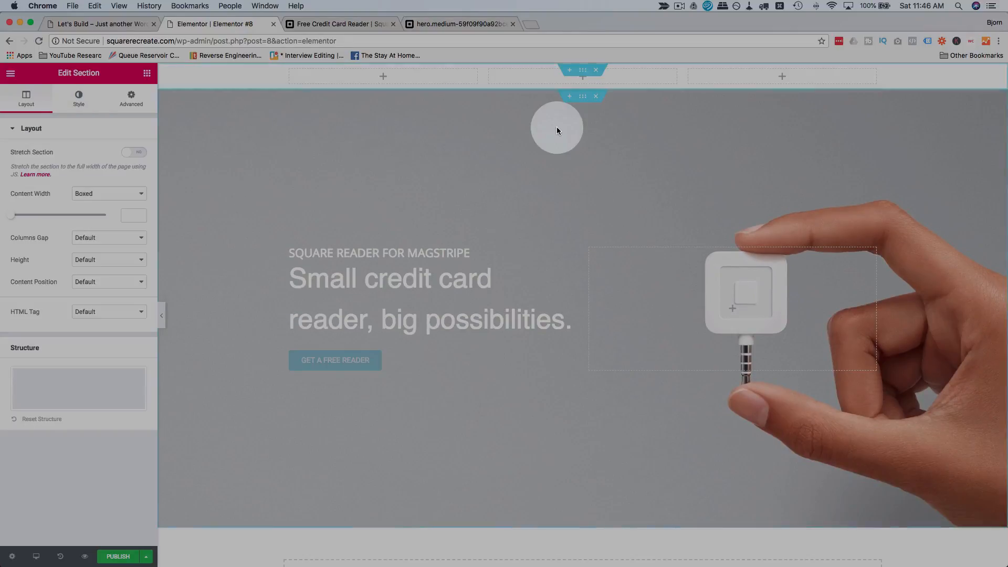
click(332, 23)
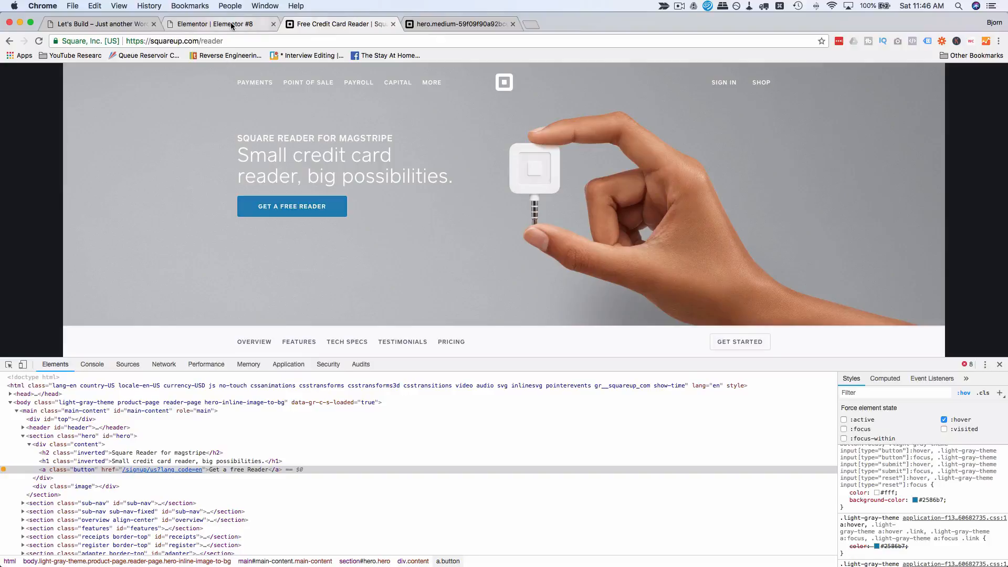
click(231, 27)
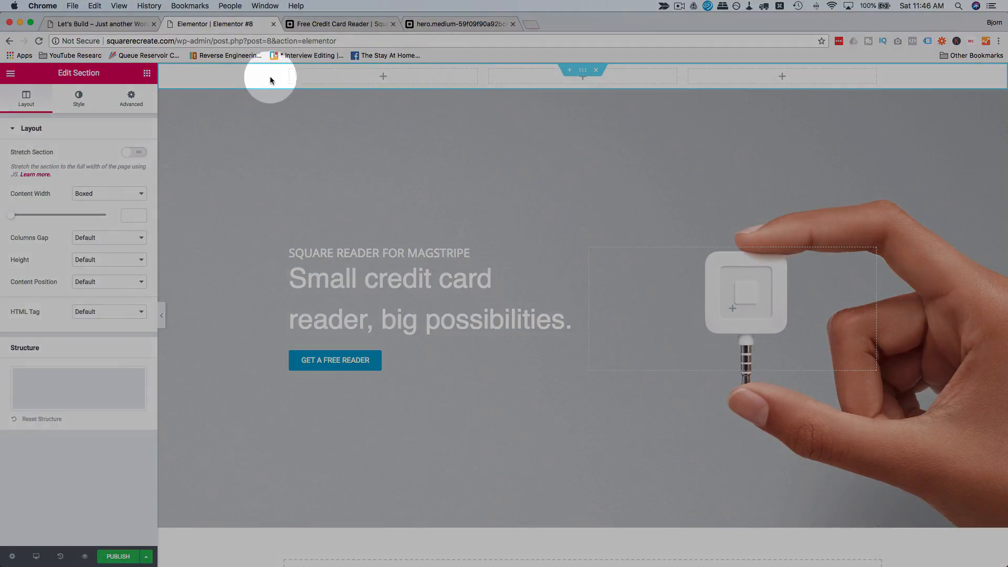
click(384, 77)
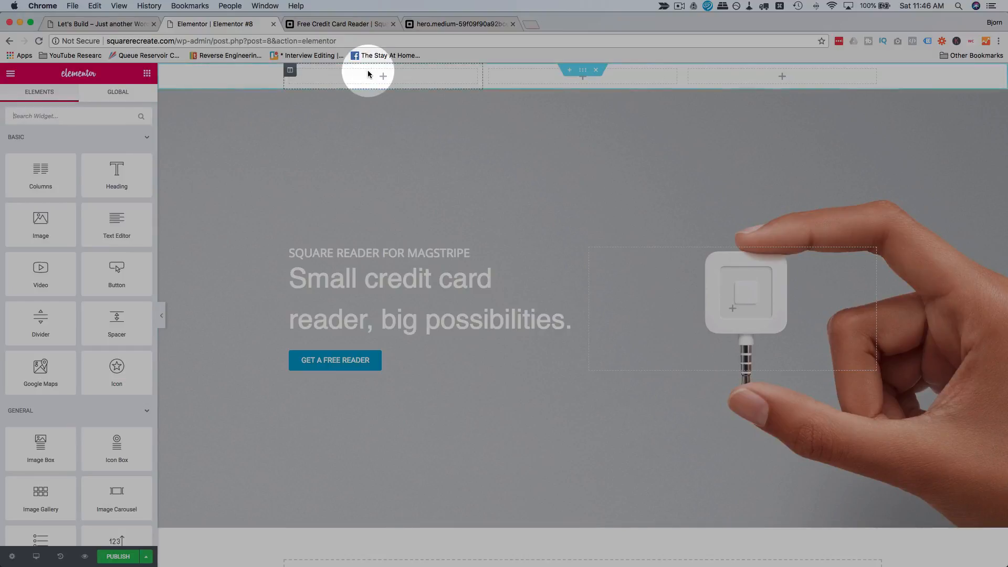
click(90, 120)
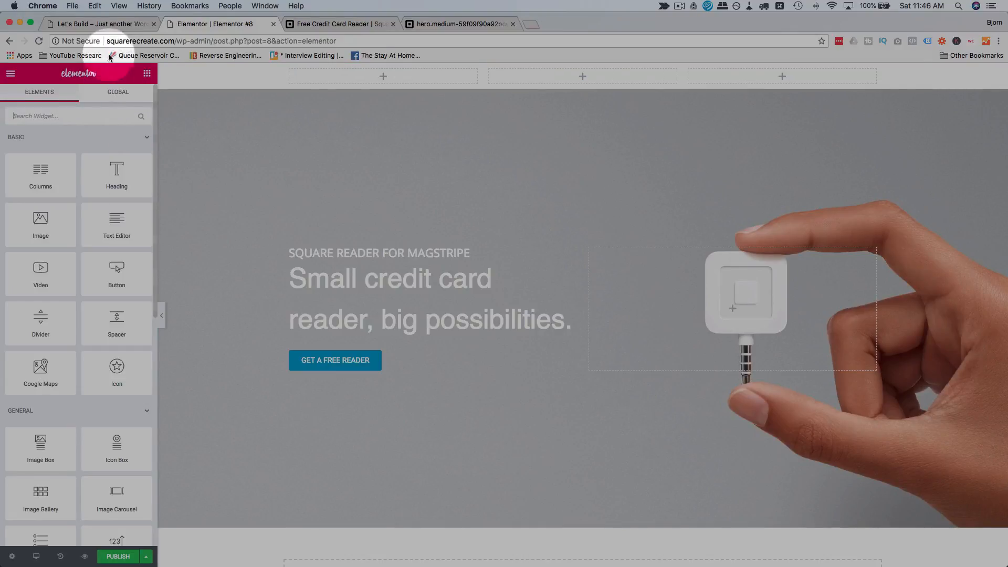
Switch to the WordPress dashboard, open the menu editor and create a menu named "Top Nav Left".
click(97, 24)
mouse_move(47, 72)
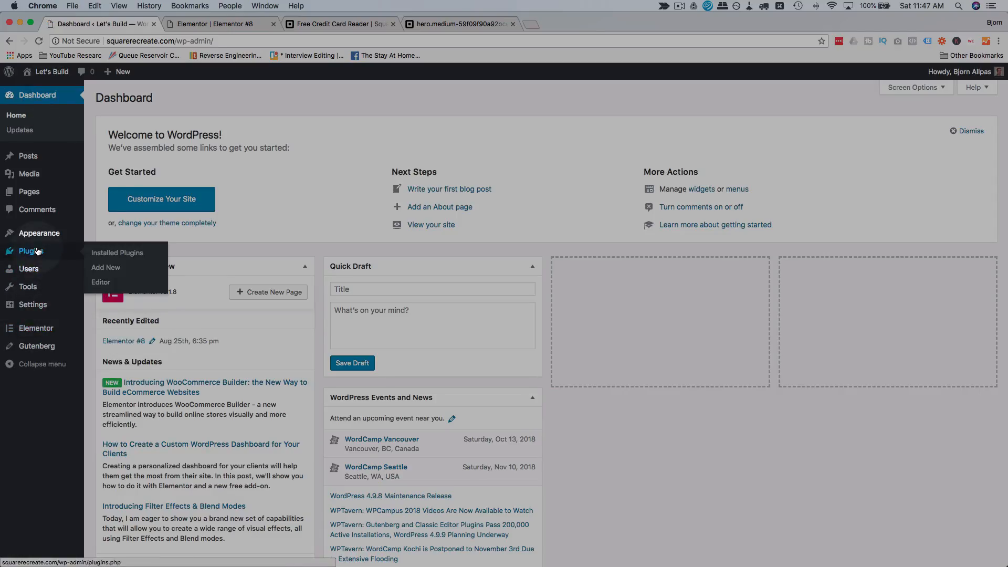
mouse_move(52, 236)
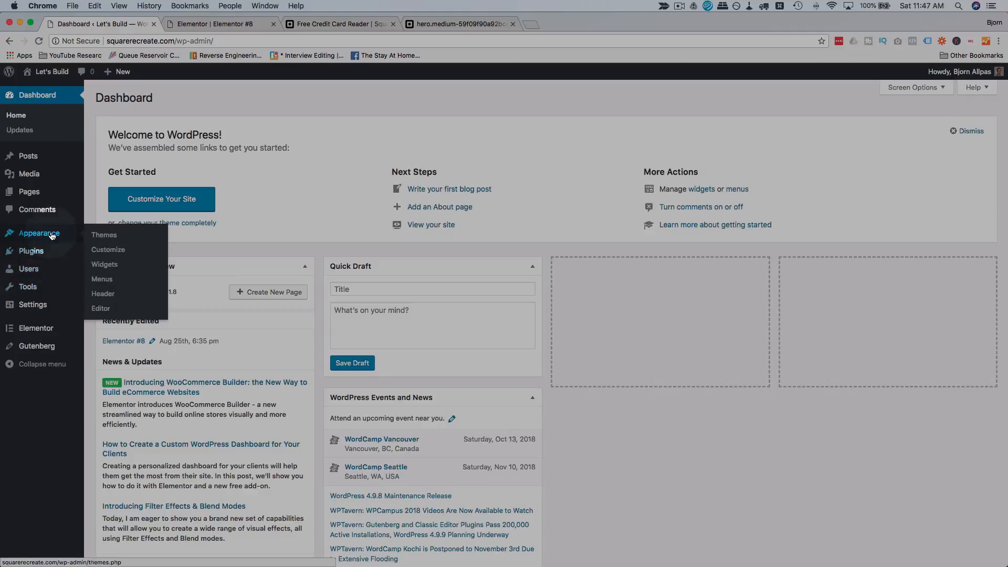
click(103, 279)
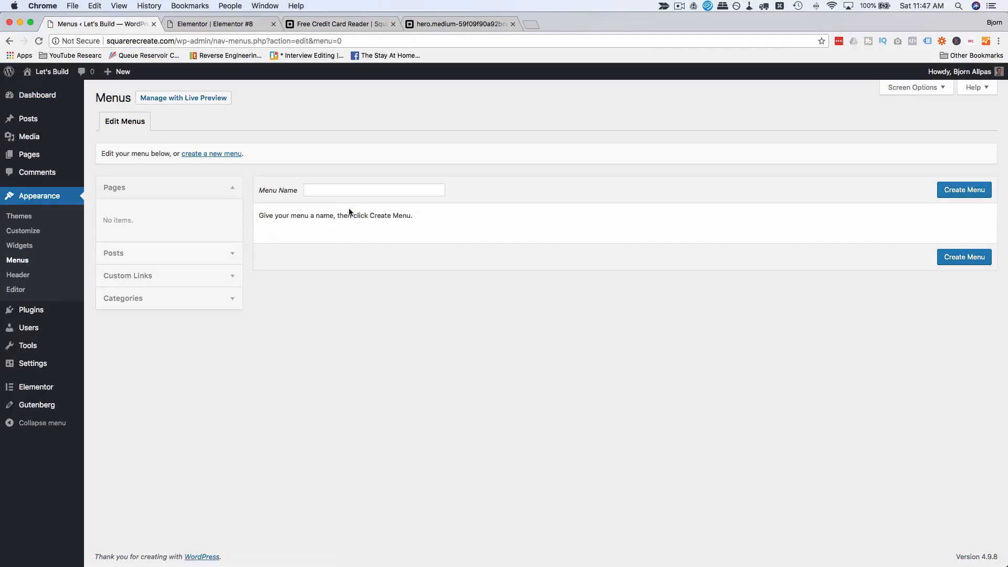
click(364, 190)
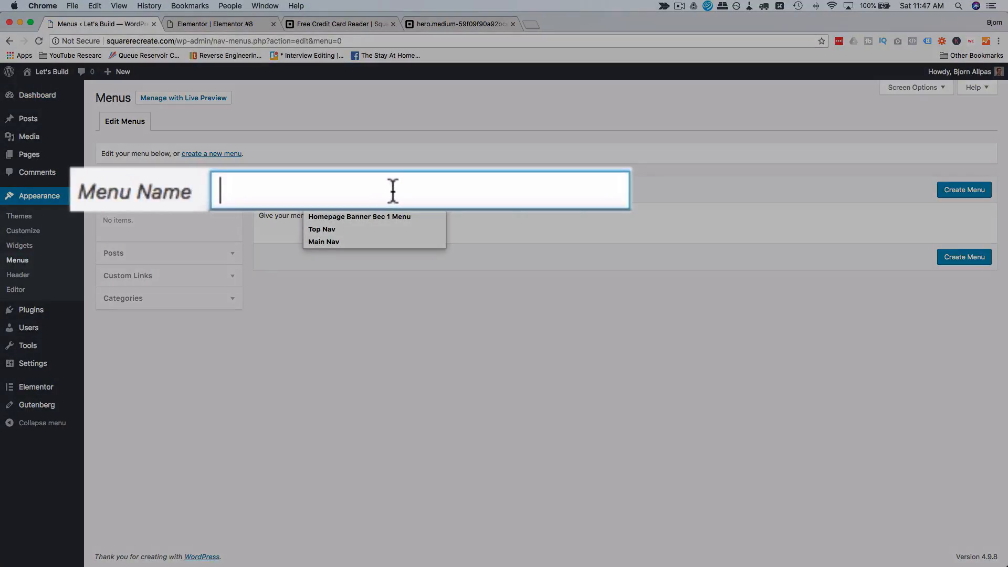
text(T)
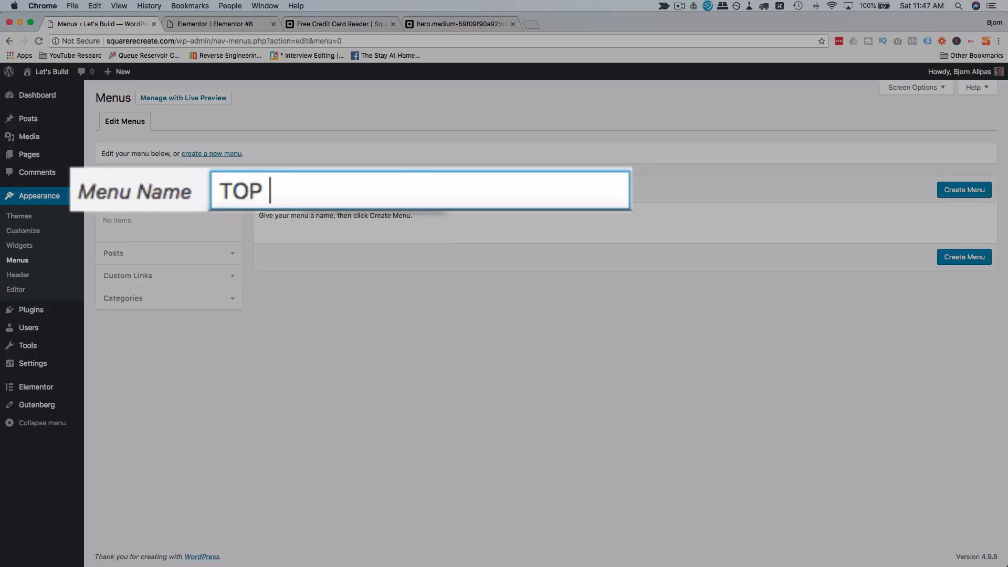
text(op Nav)
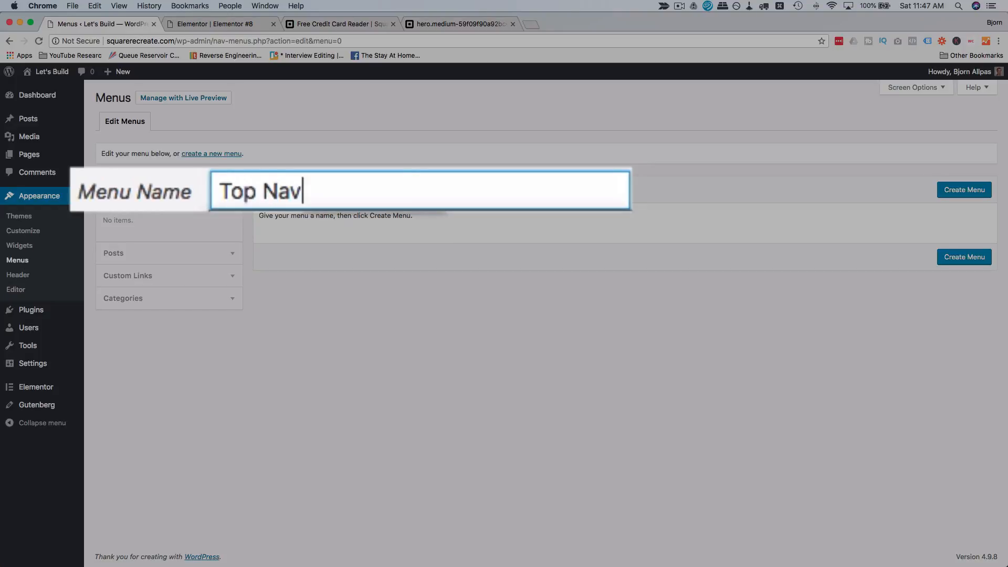
text( LEf)
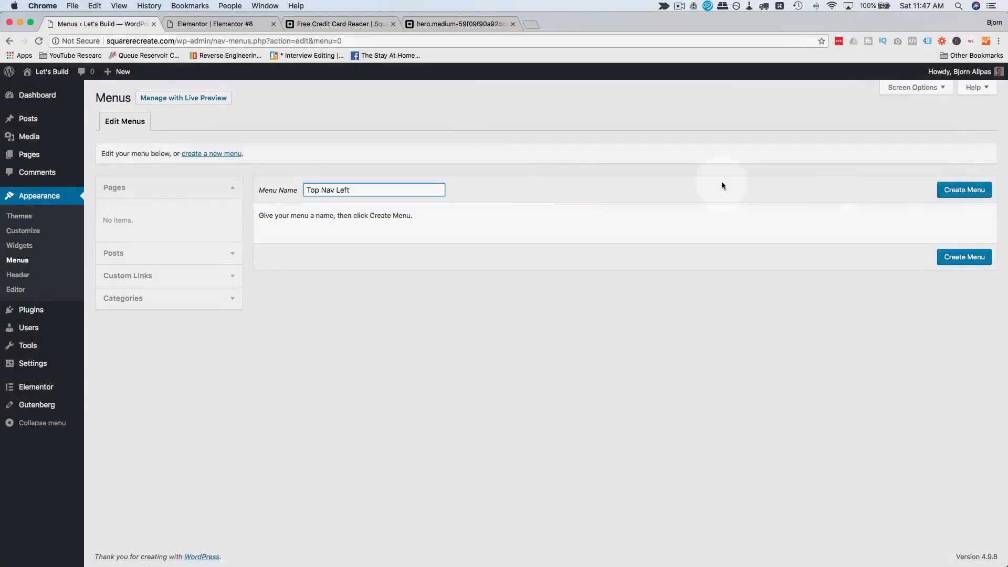
click(965, 190)
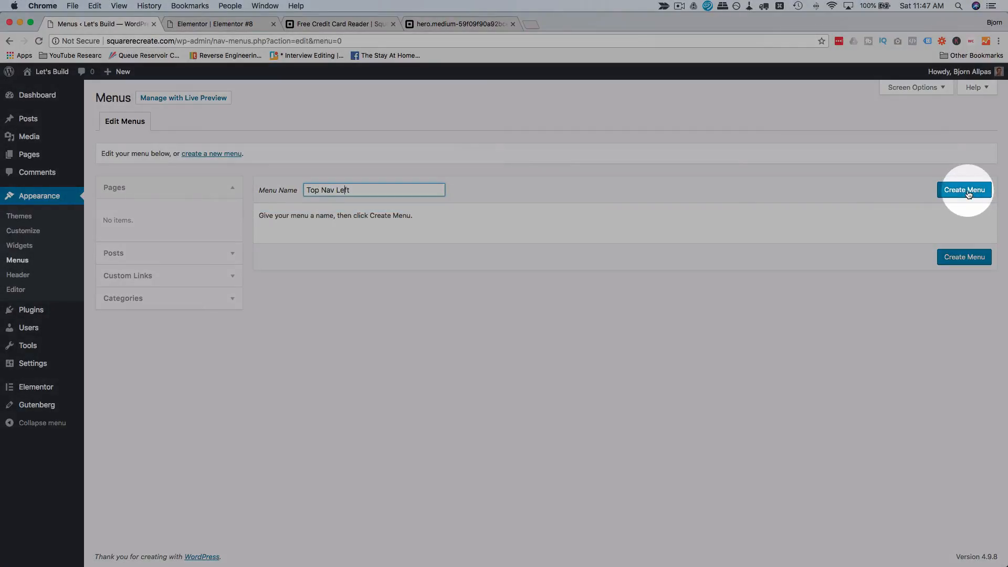
Check the navigation labels on the Square original and add a "Payments" custom link with URL # to the Top Nav Left menu.
click(352, 21)
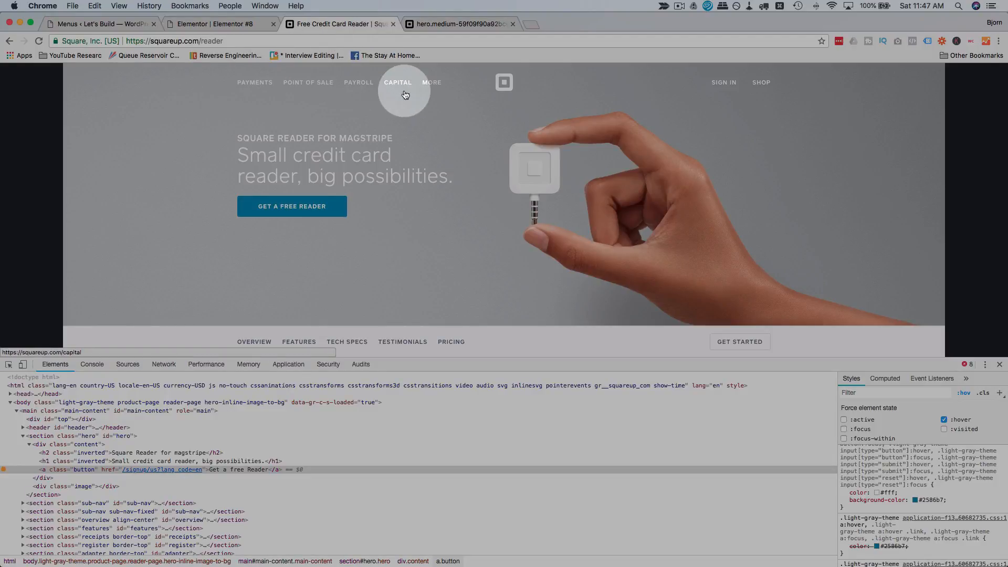
click(103, 23)
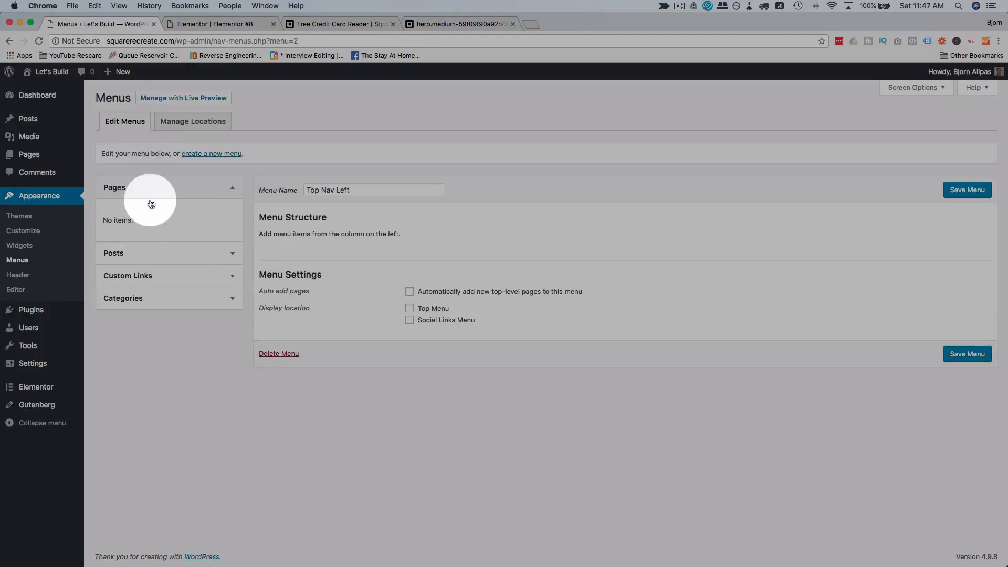
click(192, 274)
click(174, 269)
key(super+a)
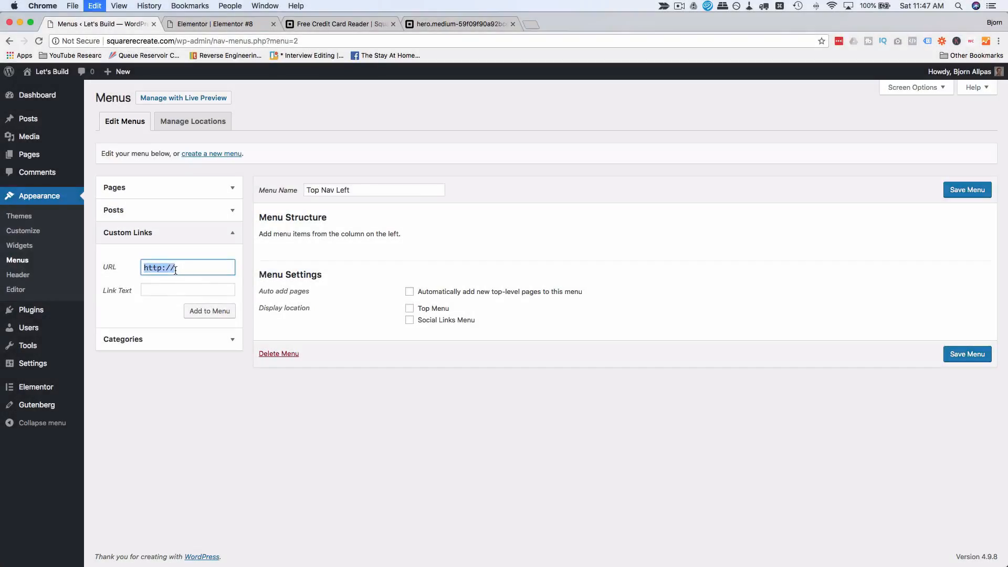
text(#)
key(Tab)
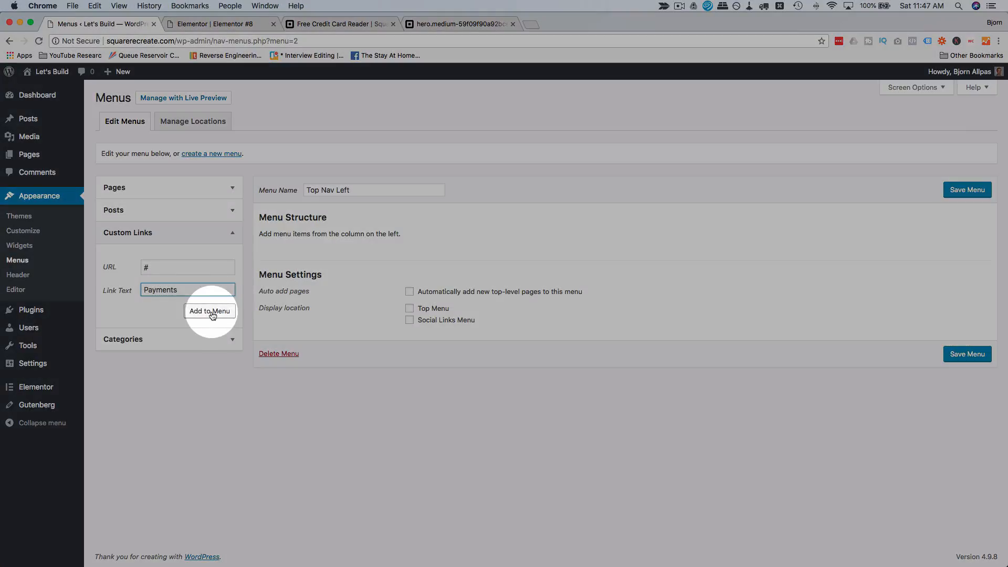
click(210, 311)
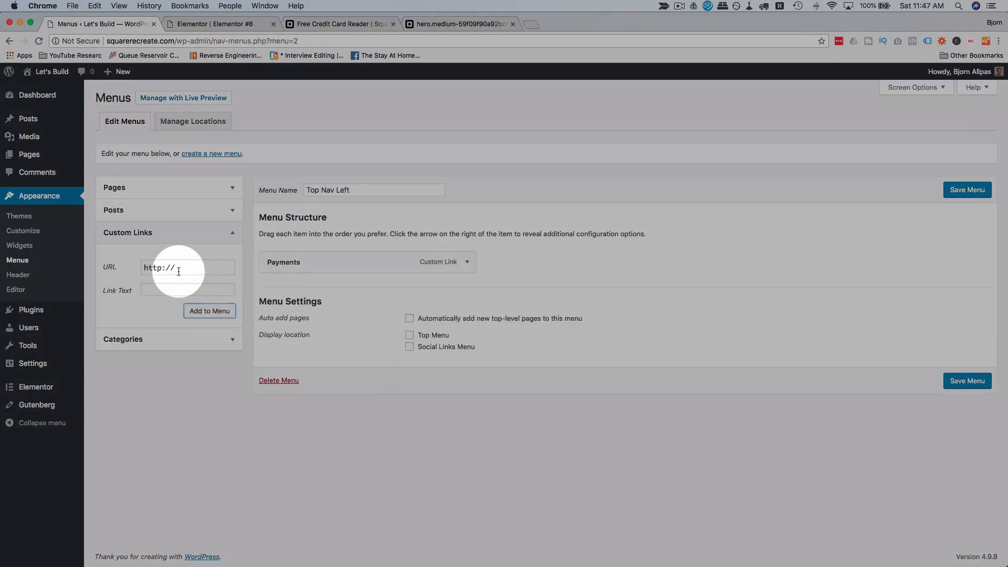
Add a "Point Of Sale" custom link with URL # to the menu.
click(178, 271)
key(super+a)
text(#)
key(Tab)
text(Point Of Sale)
click(211, 313)
Add a "Payroll" custom link with URL # to the menu.
click(179, 269)
key(super+a)
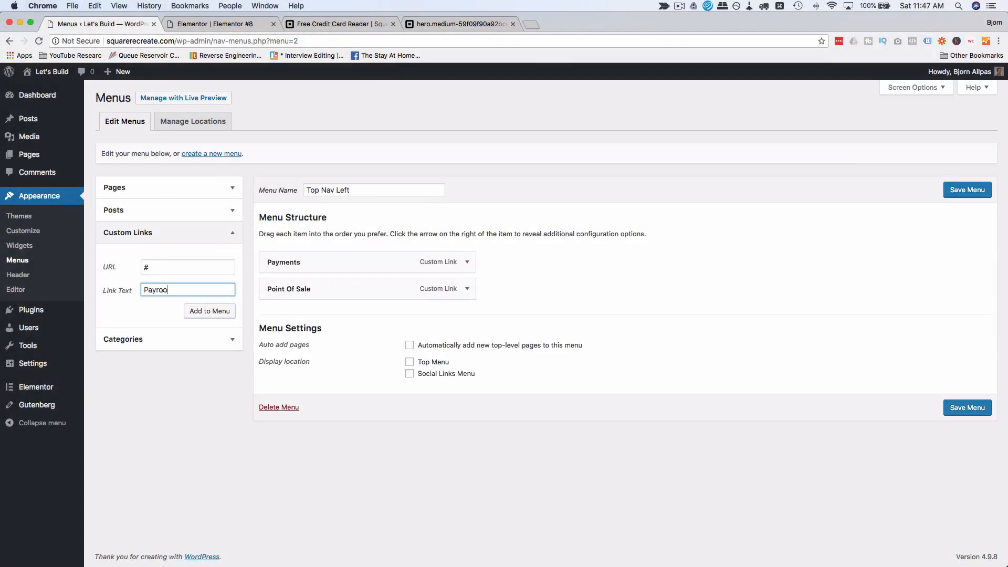
key(BackSpace)
text(ll)
click(210, 312)
Add "Capital" and "More" custom links, checking the original's labels, and save the Top Nav Left menu.
click(178, 268)
key(super+a)
text(#)
key(Tab)
text(Capital)
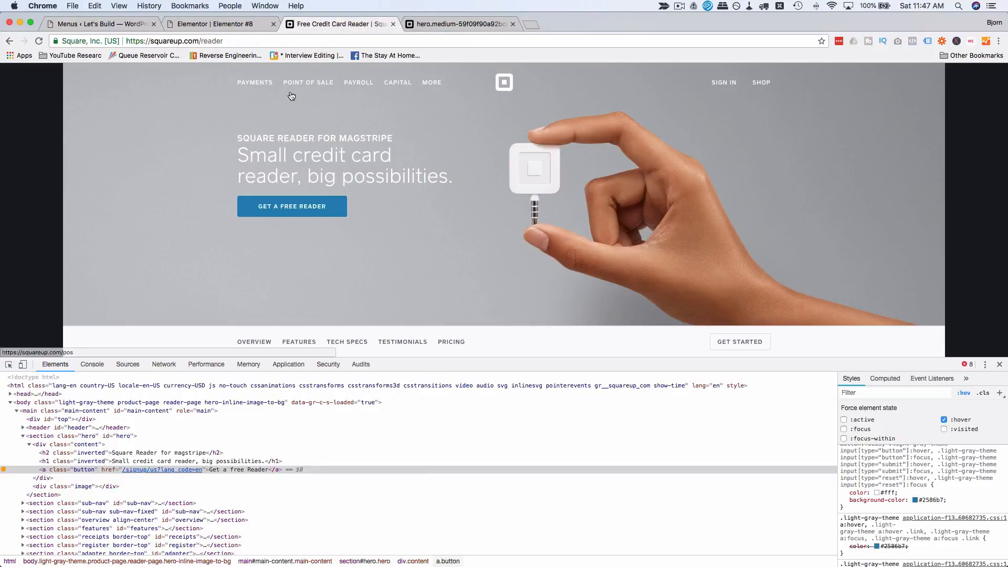
key(super+1)
click(173, 298)
key(super+a)
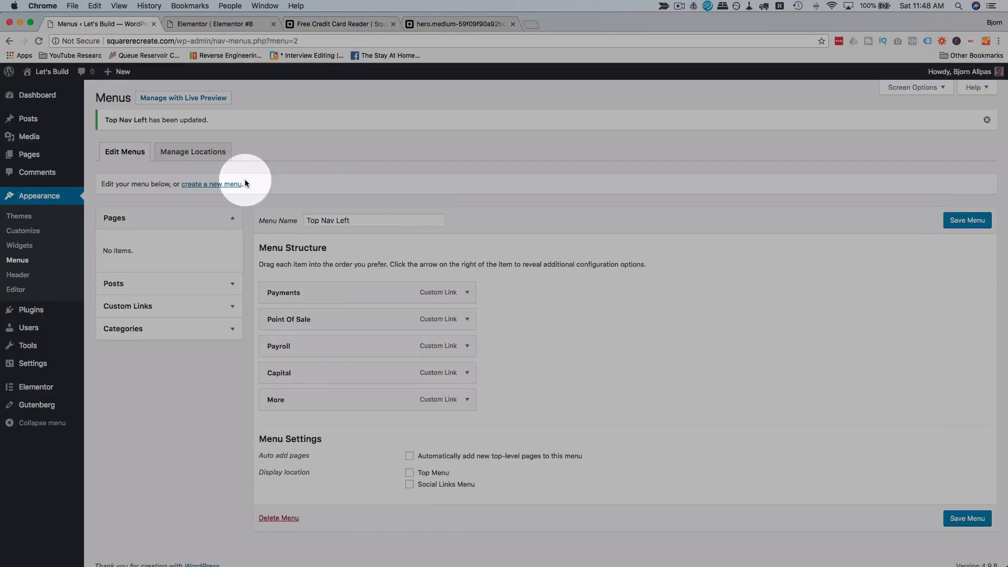
Check the original's right-hand header links and create a "Top Nav Right" menu containing "Sign In" and "Shop" custom links.
click(214, 23)
click(359, 28)
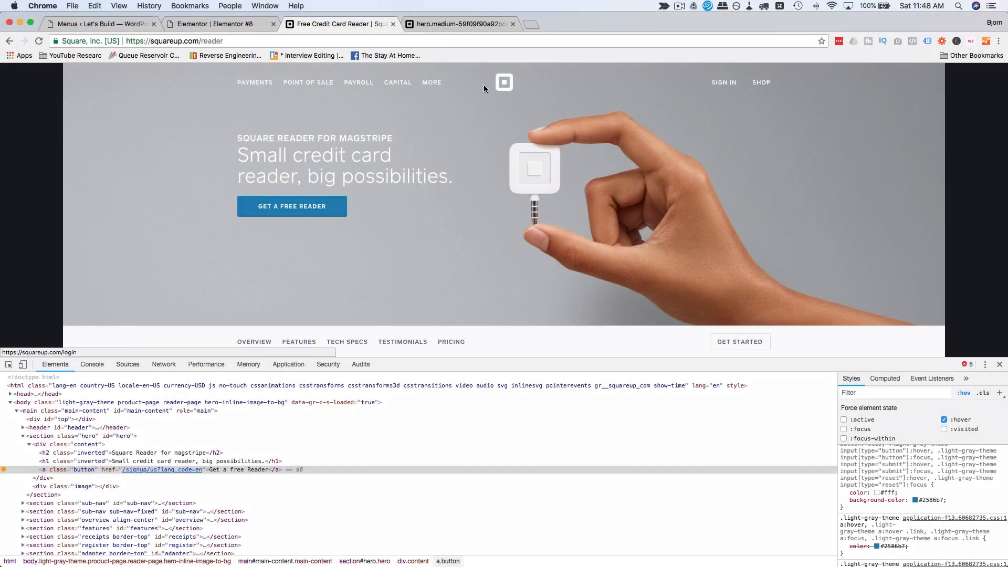
click(115, 24)
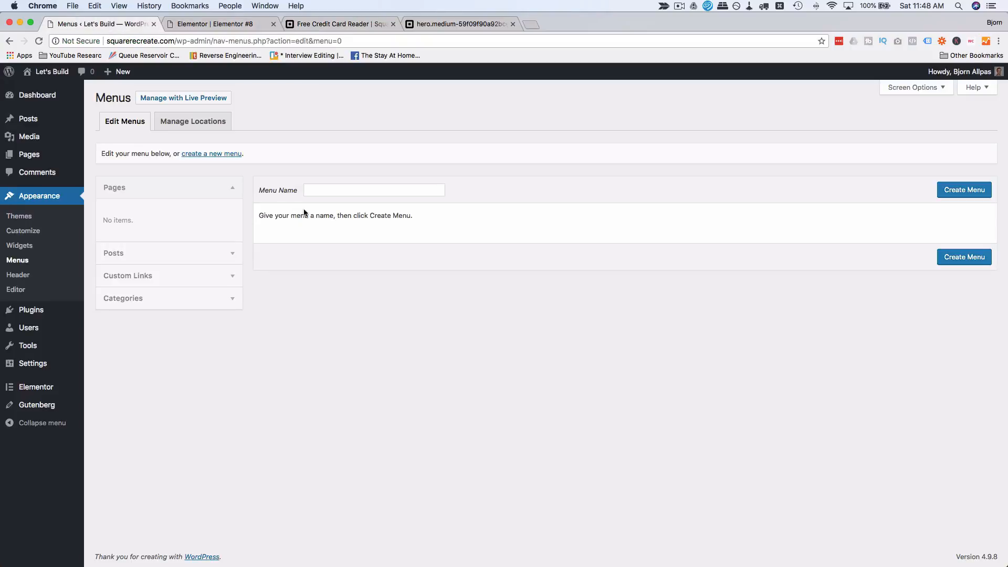
click(333, 189)
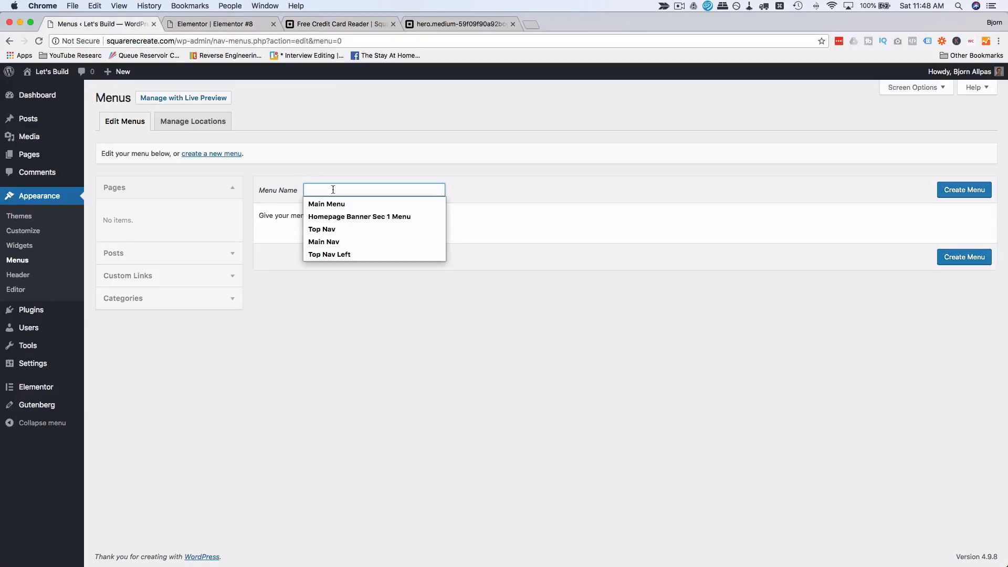
text(Top Nav Right)
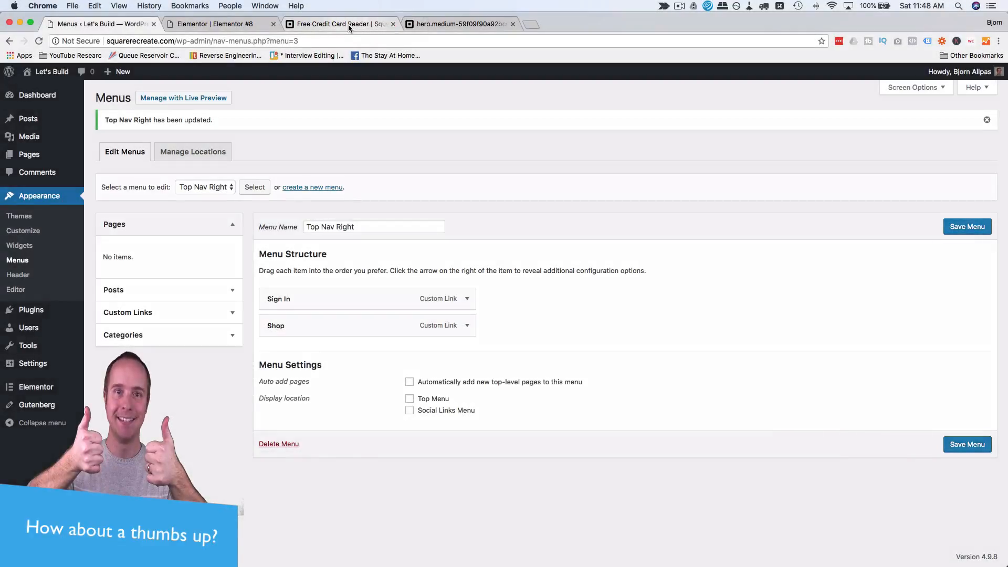
Check the navigation bar below the original's hero and create a new WordPress menu named "Main Menu".
click(348, 24)
scroll(421, 231, down, 1)
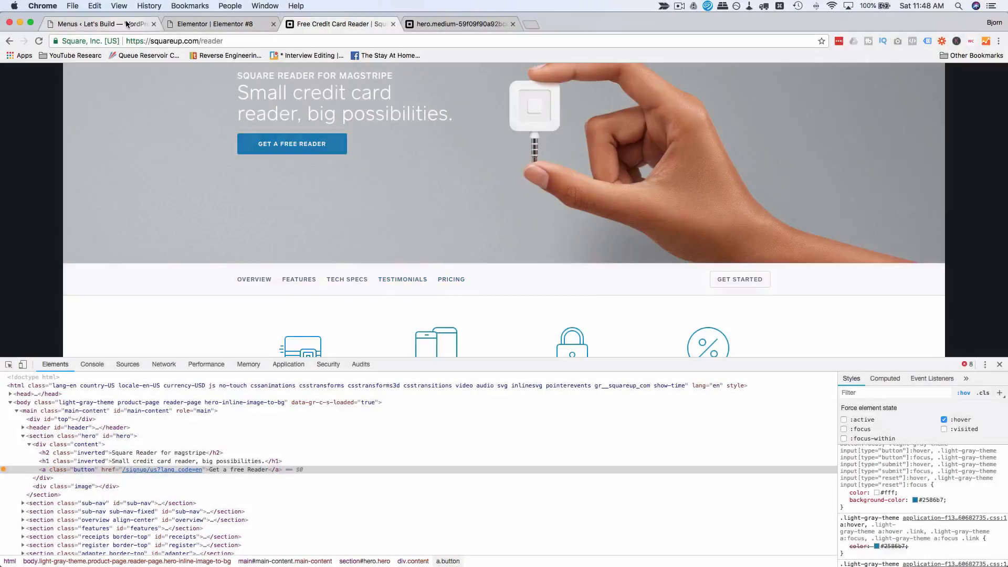
click(136, 24)
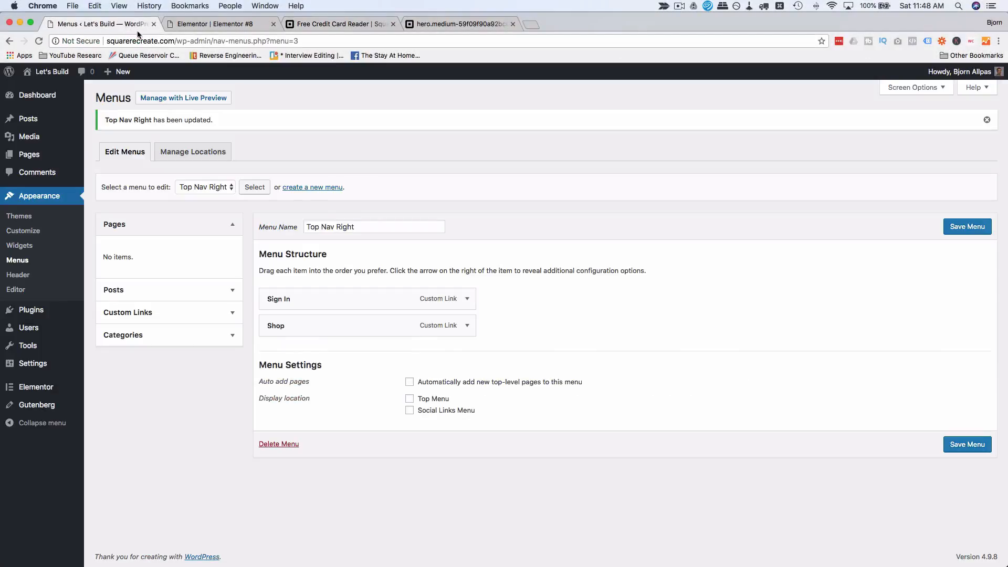
click(304, 188)
text(Main Menu)
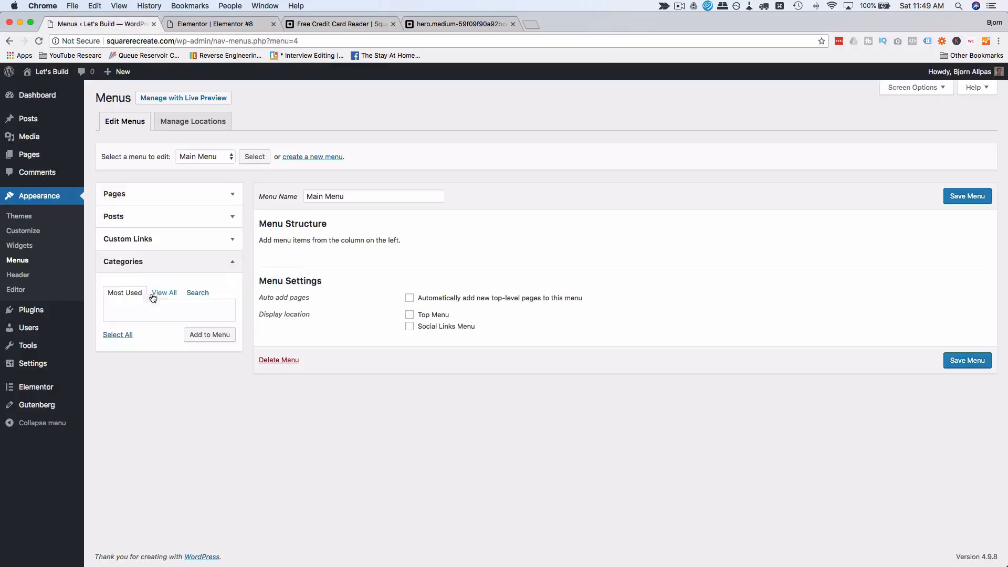
Add an "Overview" custom link with URL # to the Main Menu.
click(128, 239)
click(188, 274)
text(#)
click(188, 296)
text(Overview)
click(210, 317)
Add "Testimonials", "Tech Specs" and "Pricing" custom links to the Main Menu.
text(Testimonials)
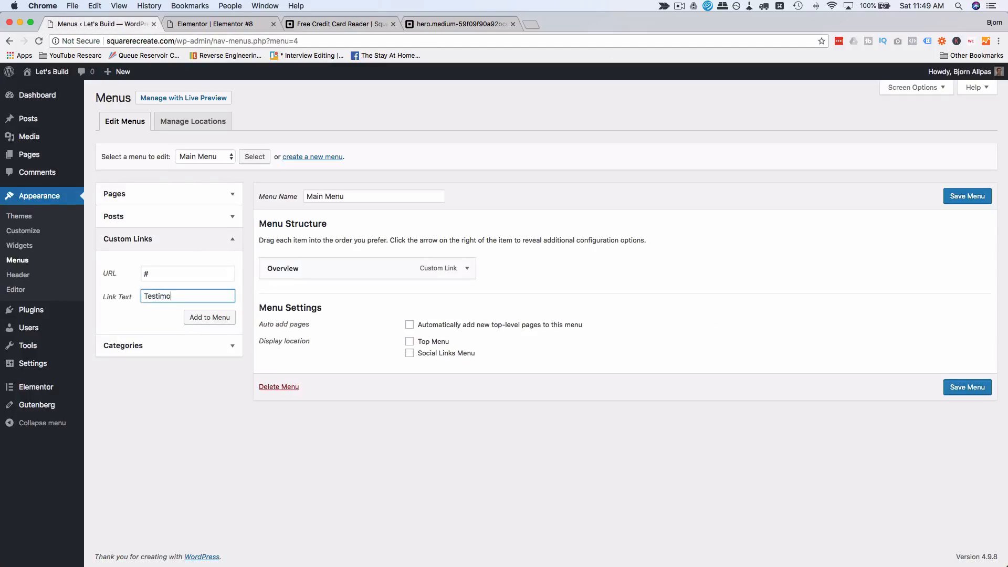
click(209, 318)
text(Tech Specs)
click(209, 318)
text(Pricing)
click(210, 318)
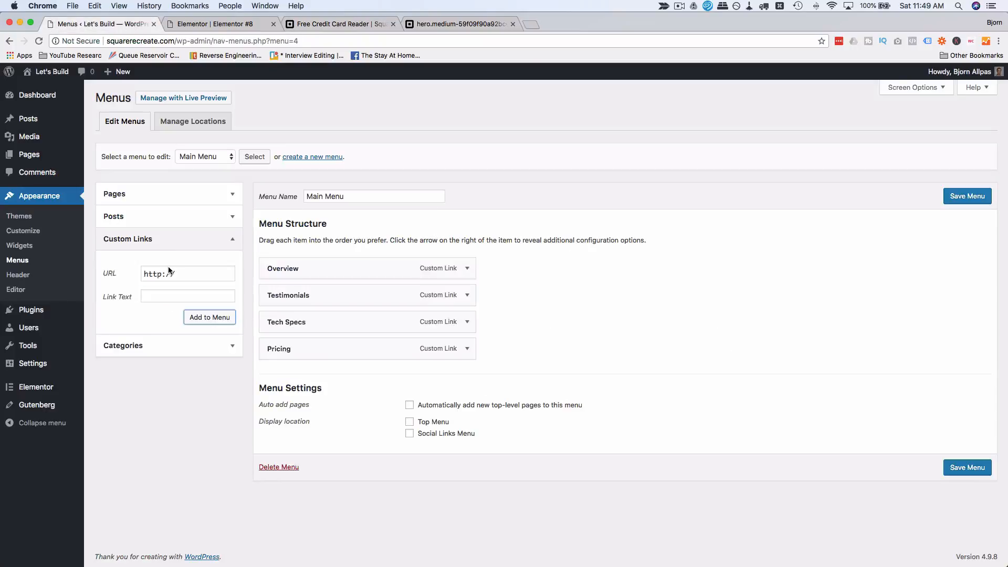
Add a "Features" custom link directly after Overview and save the Main Menu.
text(Features)
click(209, 317)
click(959, 203)
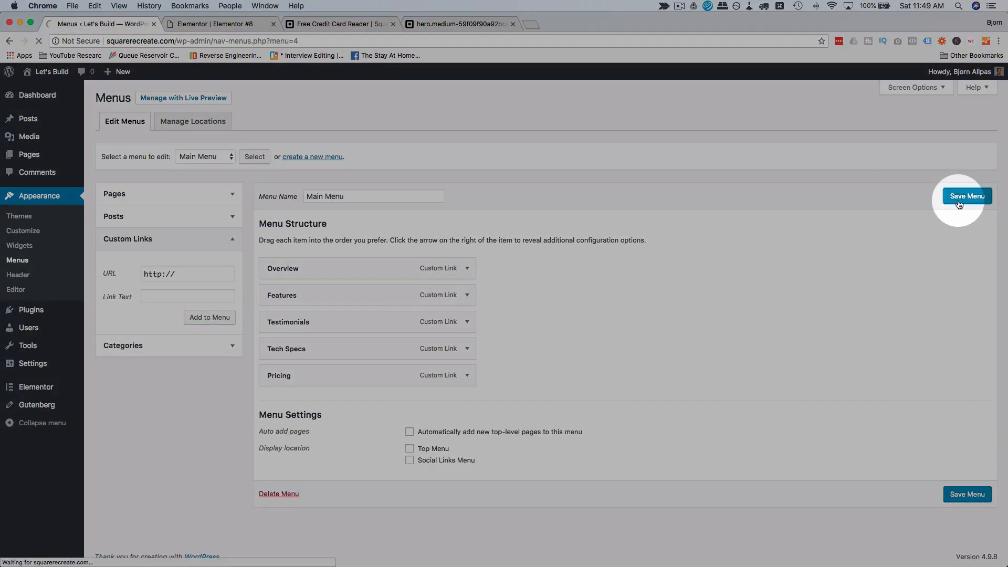
Switch to Elementor, update the page and add a Navigation Menu widget showing Top Nav Left to the first header column.
click(234, 25)
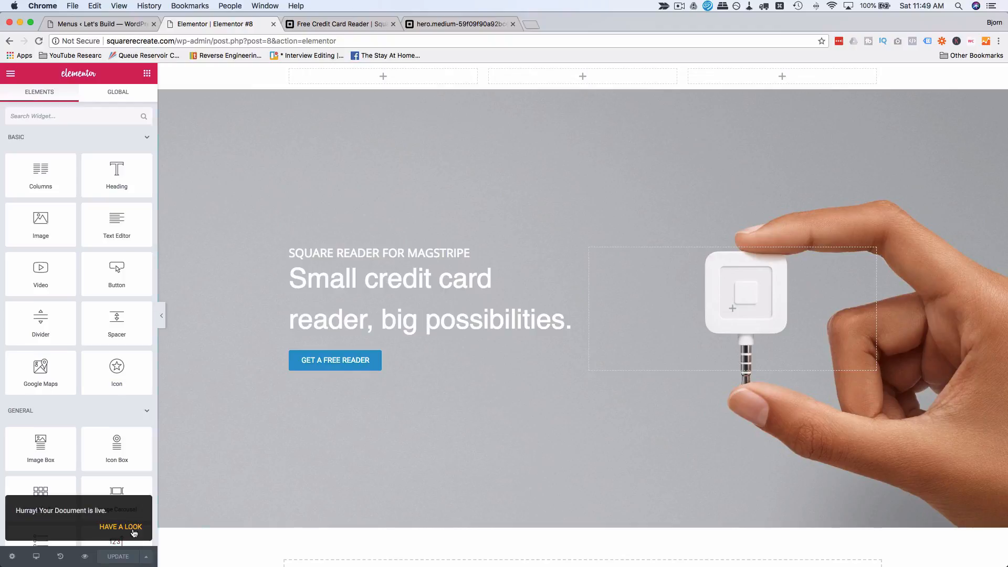
click(134, 527)
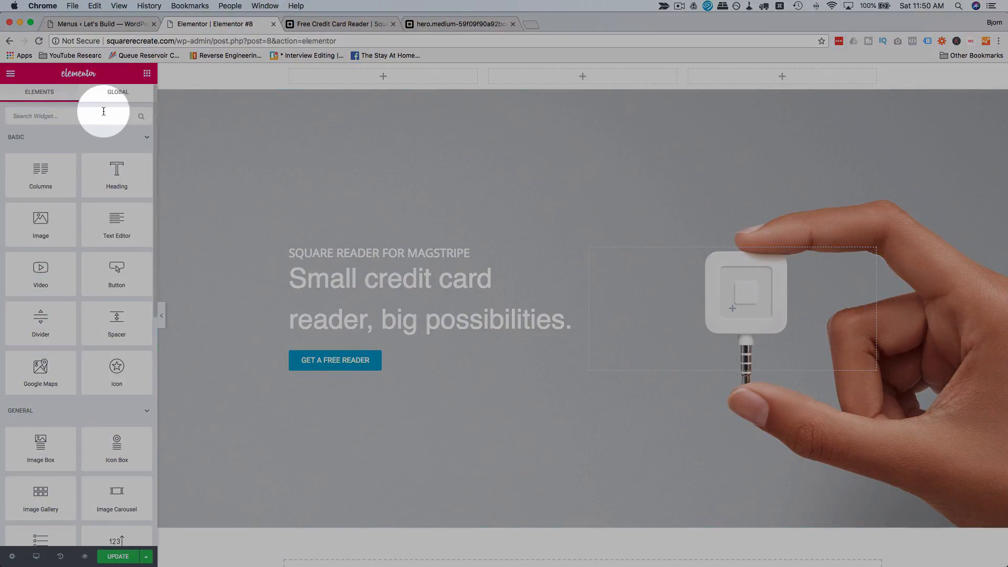
click(103, 112)
text(menu)
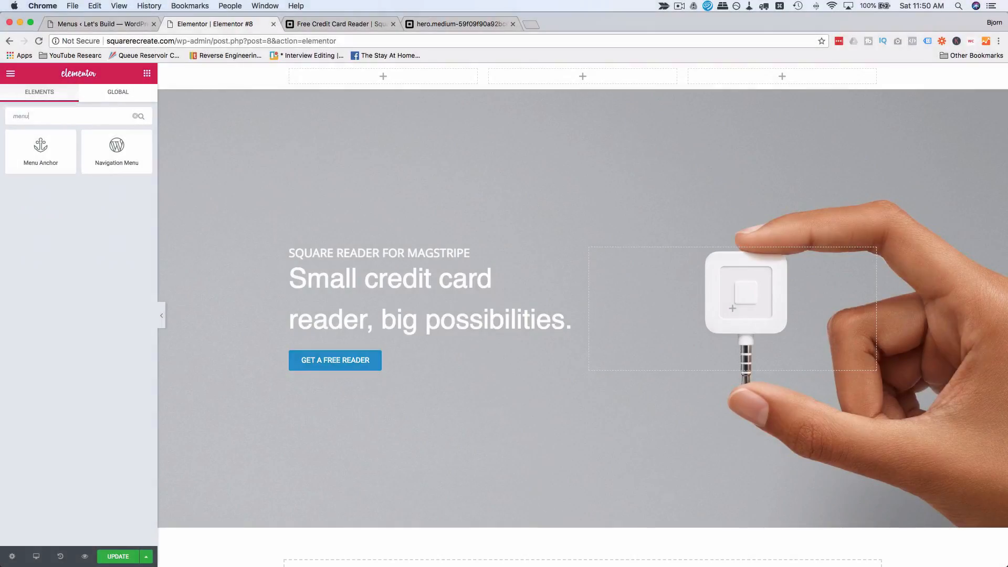
drag(111, 139, 333, 77)
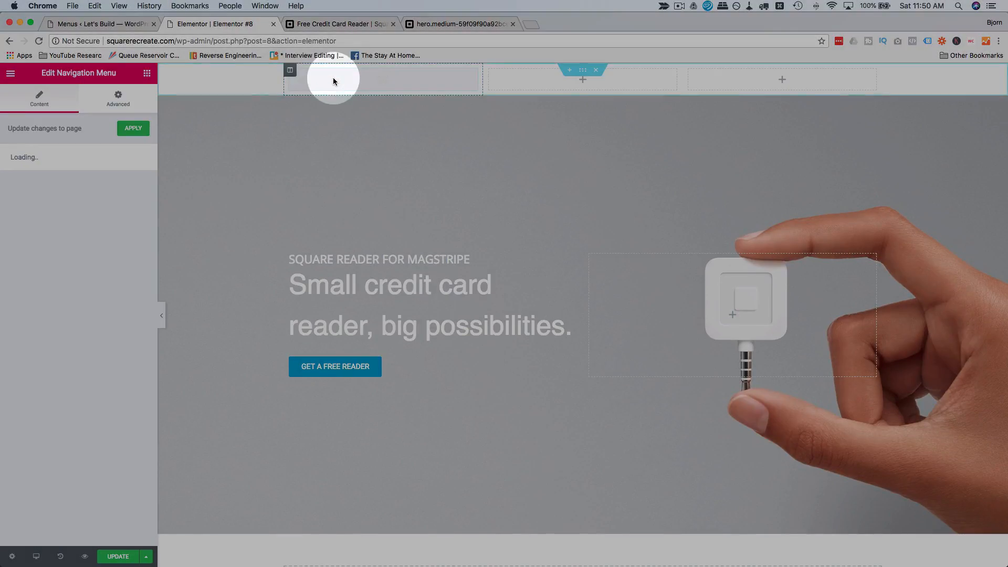
click(76, 212)
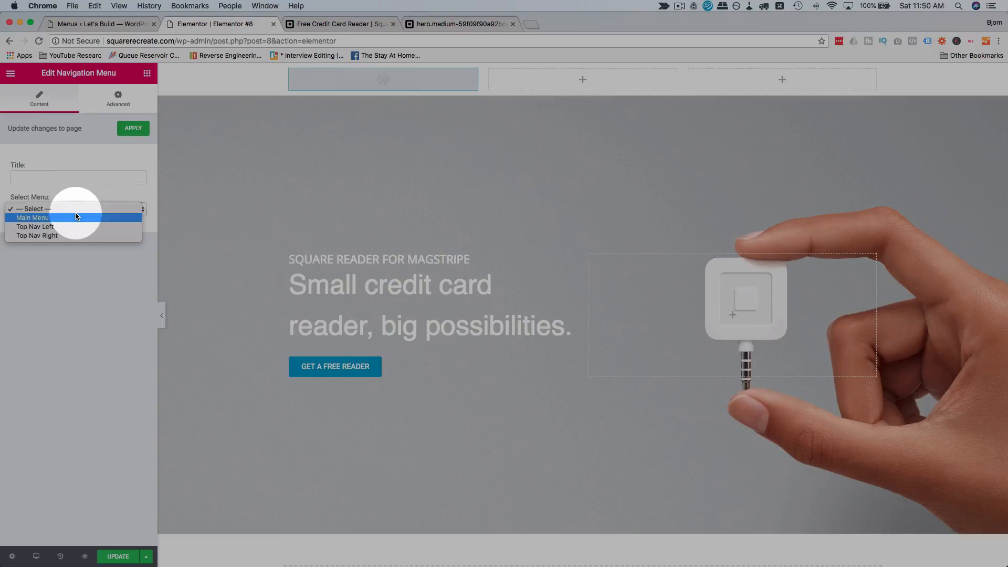
click(75, 226)
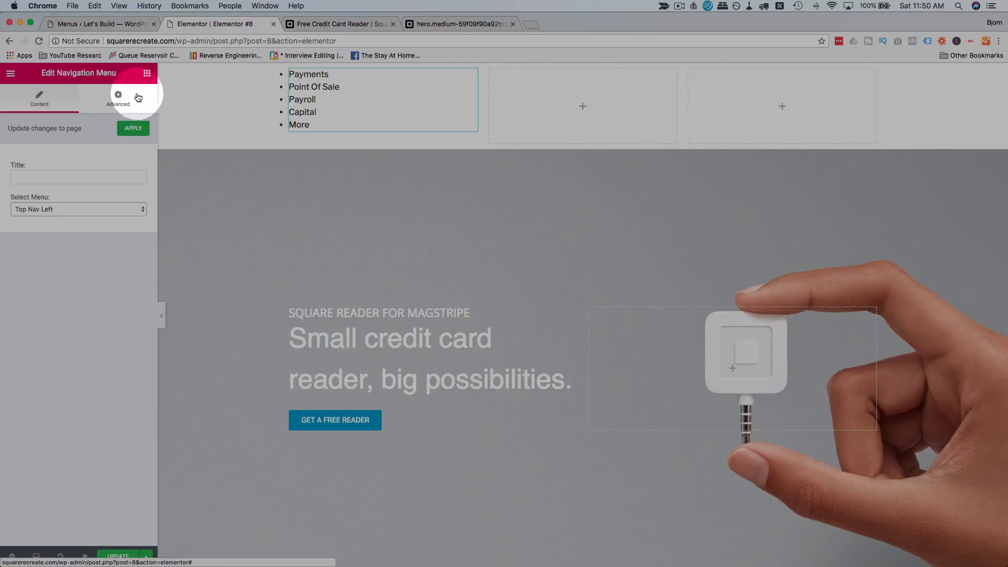
Add a Navigation Menu widget to the third header column and set its menu to Top Nav Right.
click(754, 99)
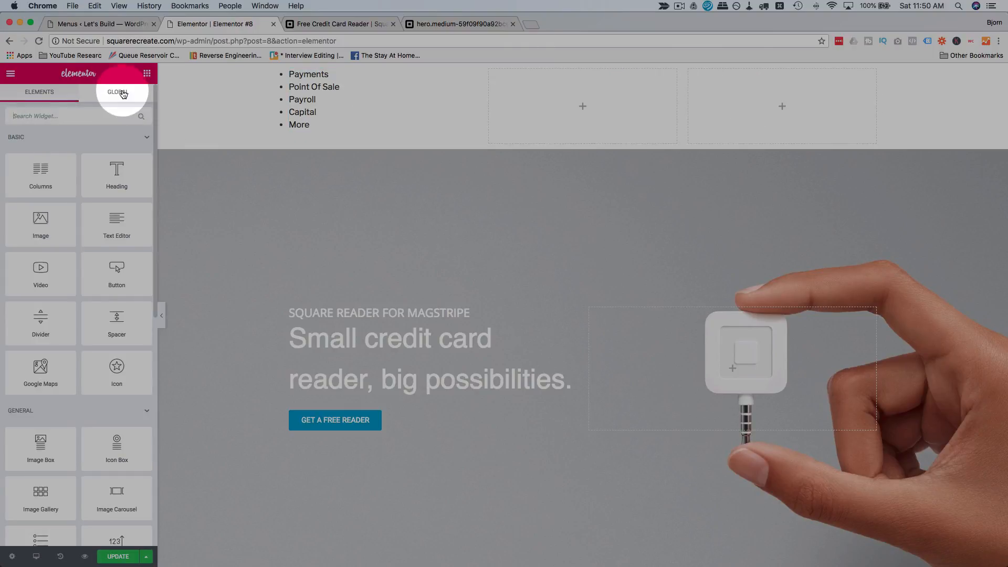
click(108, 120)
text(menu)
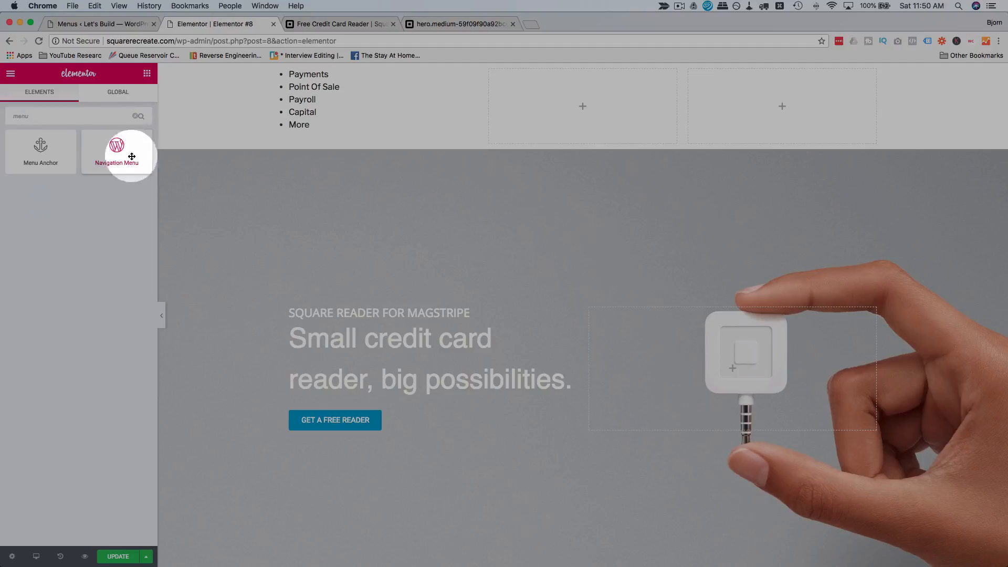
drag(123, 155, 782, 90)
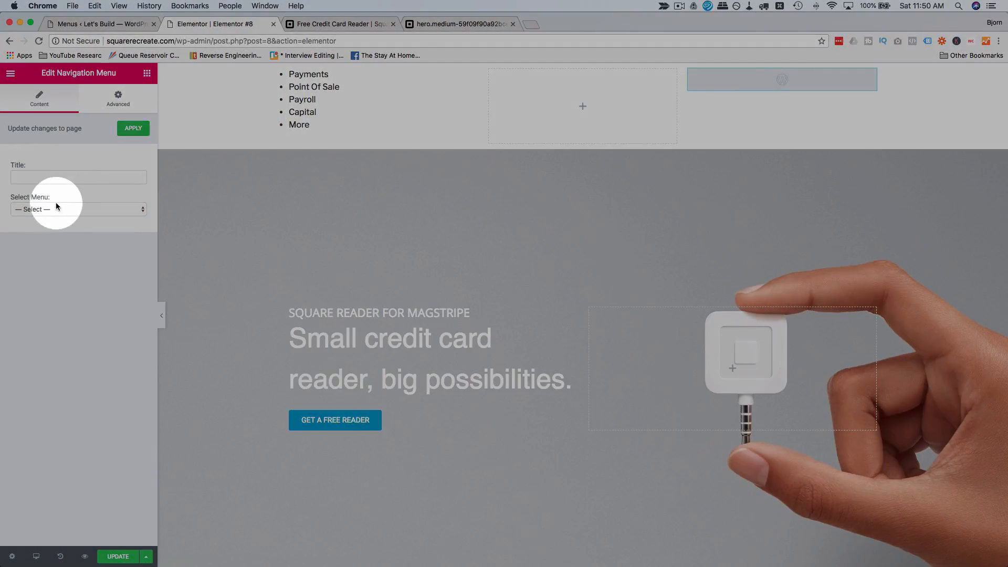
click(49, 209)
click(52, 236)
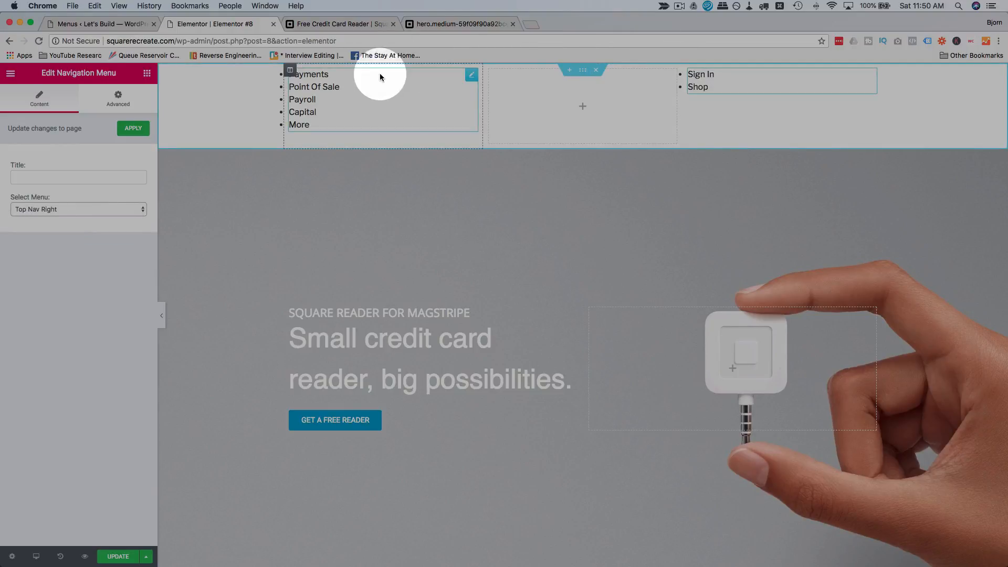
Examine the content, advanced and custom CSS settings of the Top Nav Left navigation widget for styling options.
click(363, 94)
click(124, 105)
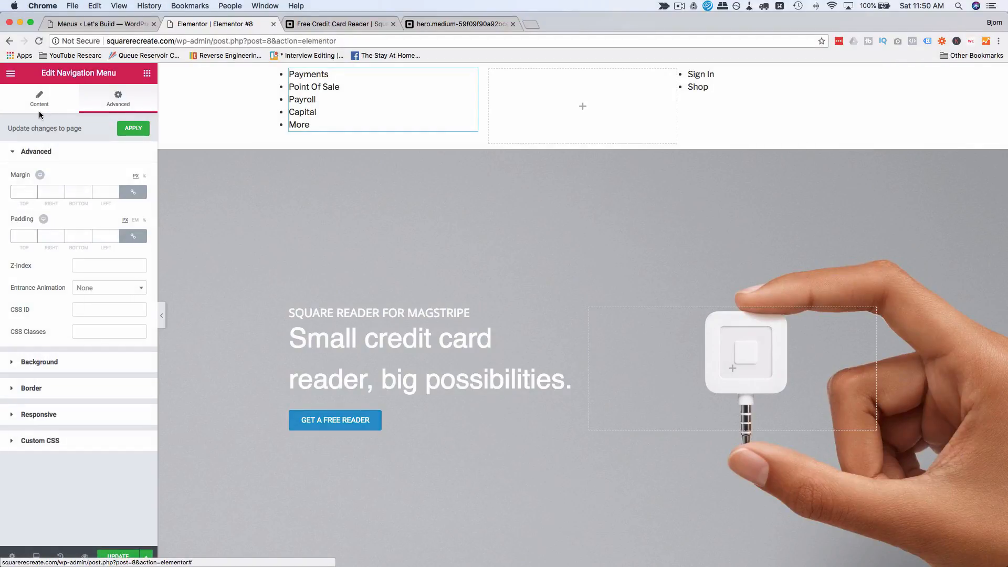
click(41, 106)
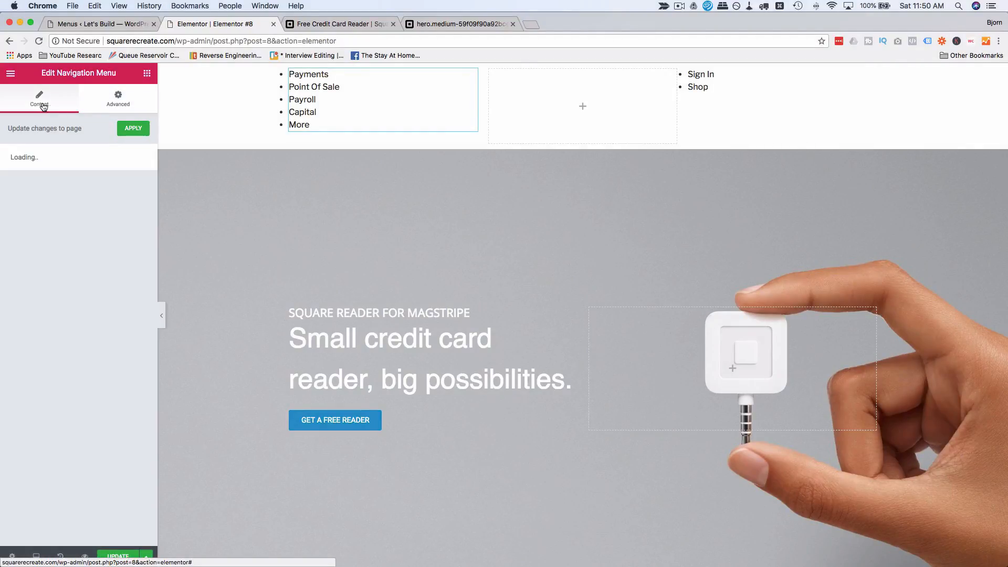
click(98, 109)
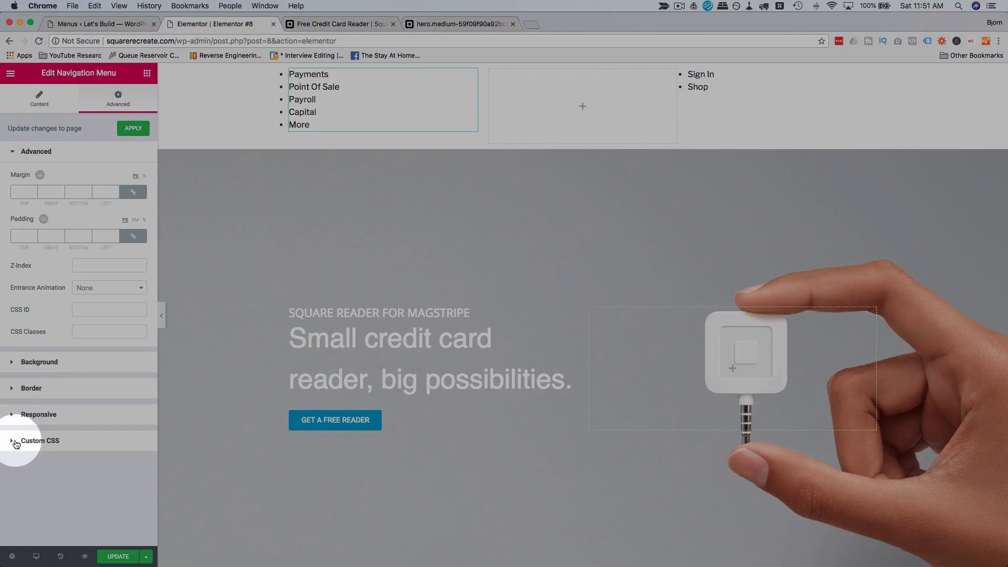
click(15, 442)
click(17, 256)
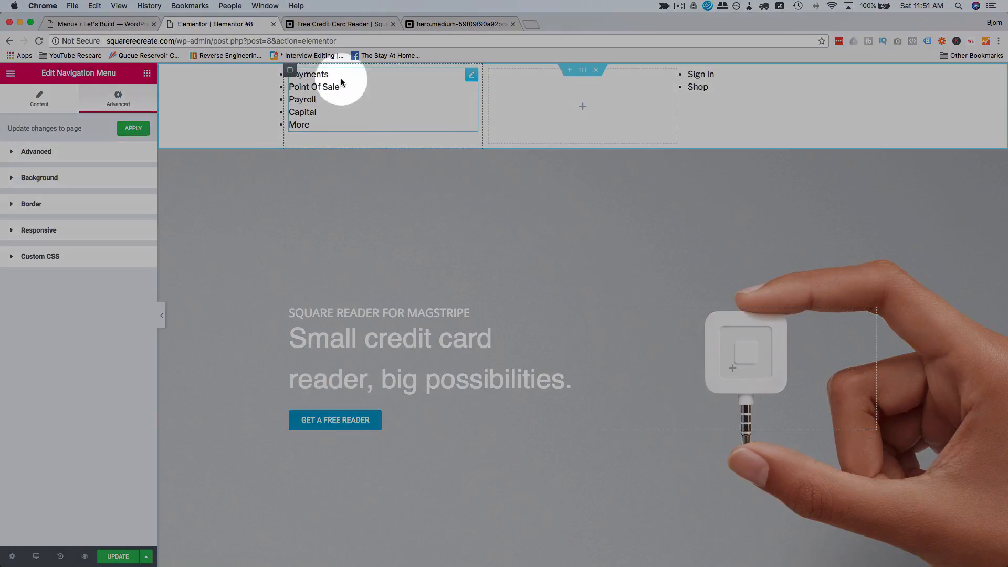
Unlink the hero section's margin values and set its top margin to -124 px so it slides up behind the header.
click(584, 145)
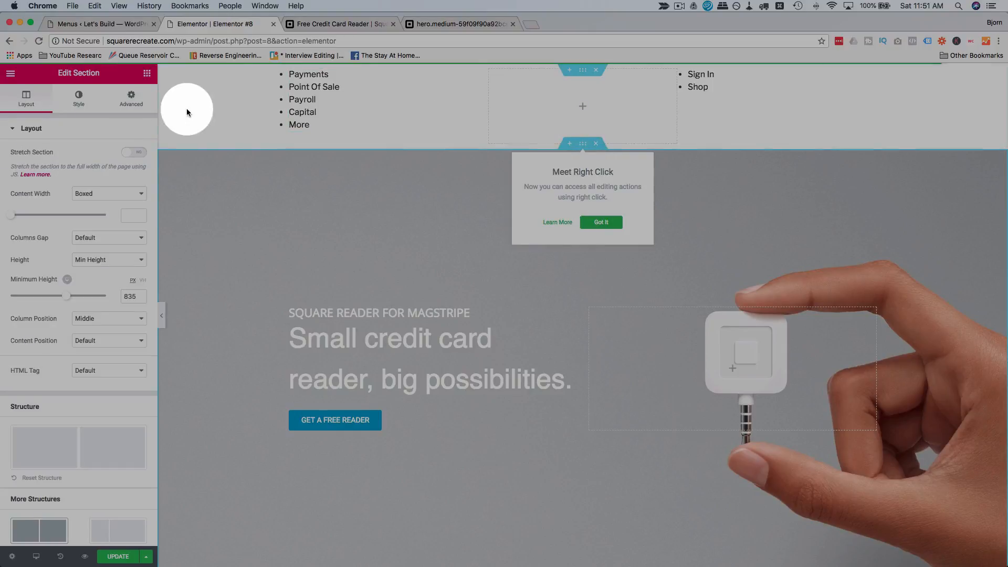
click(602, 222)
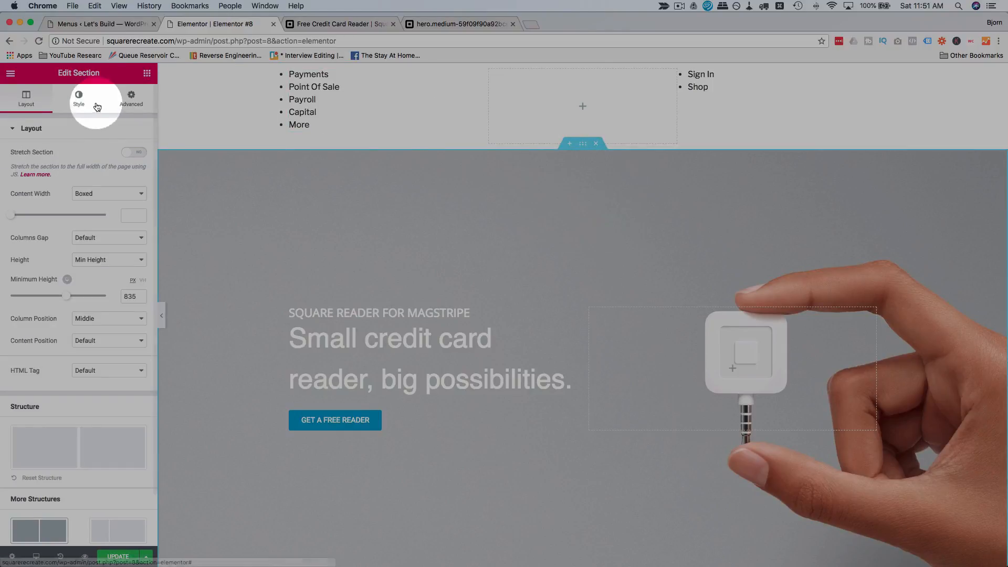
click(132, 96)
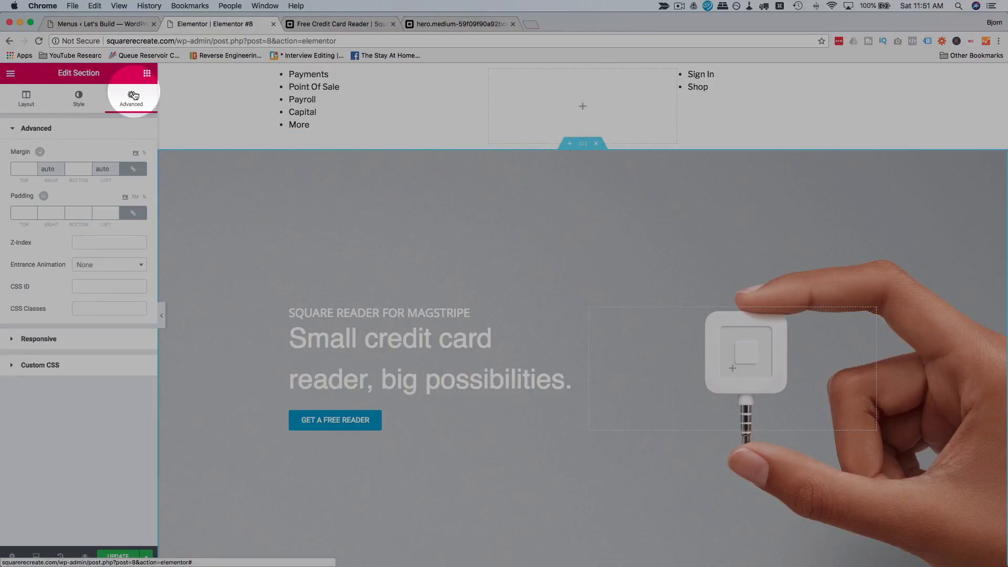
click(22, 167)
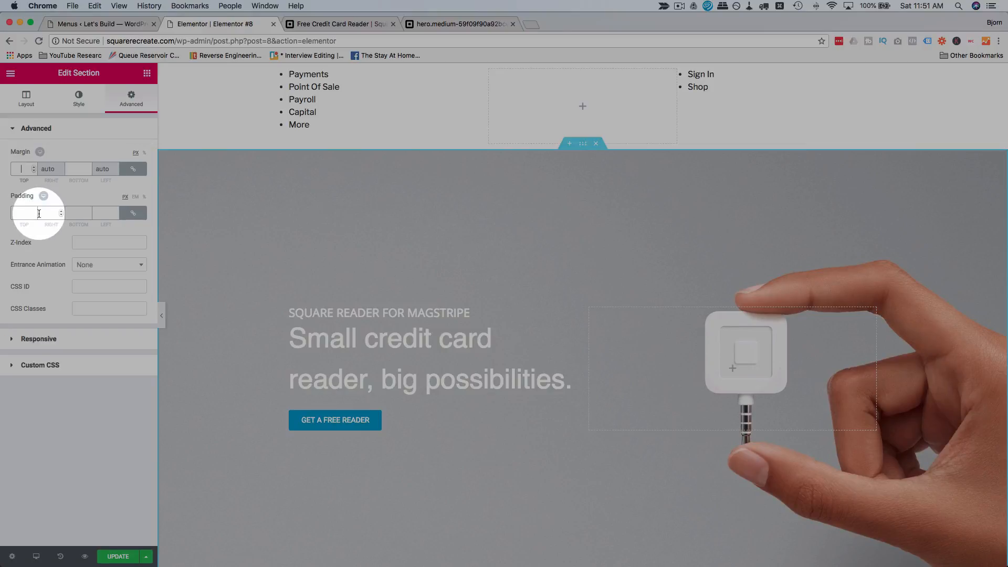
click(133, 169)
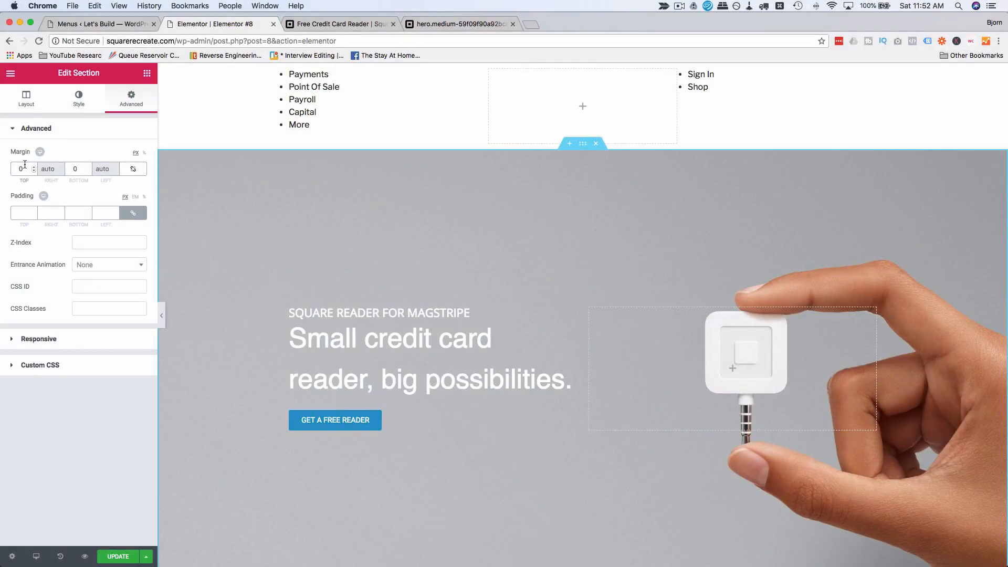
text(5)
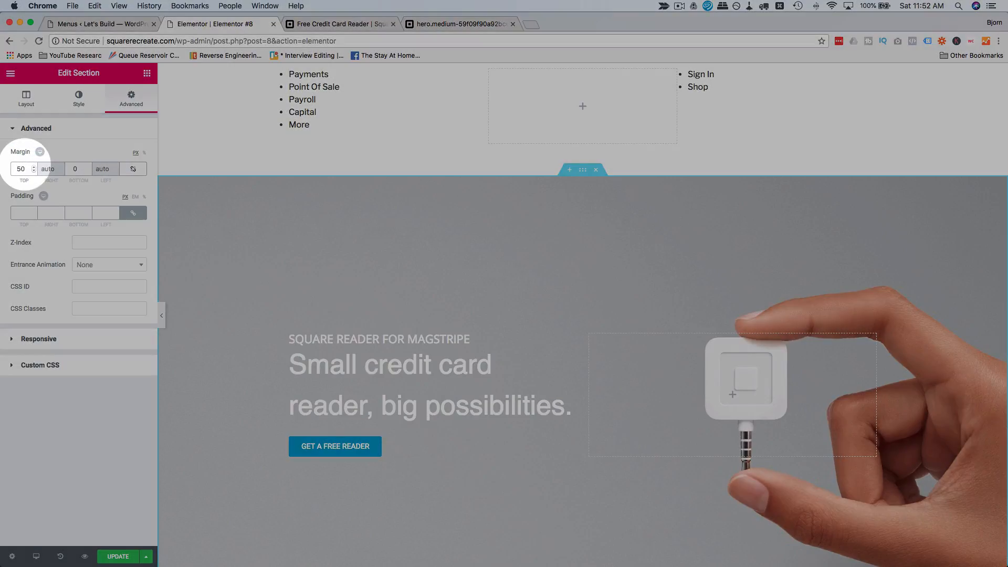
text(-)
key(Down)
key(Down)
key(Down)
key(Down)
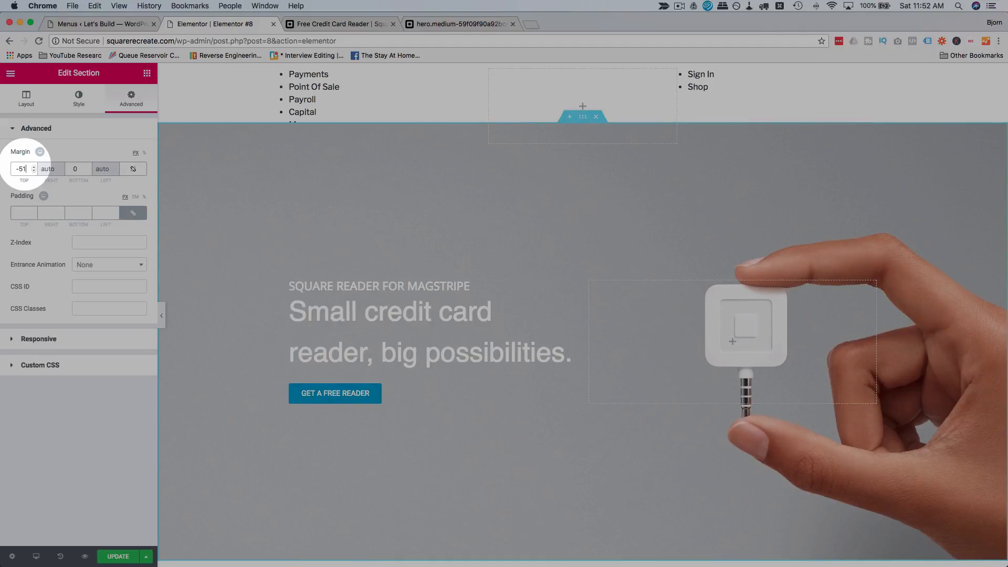
key(Down)
key(Down)
key(Down)
key(Down)
key(Down)
key(Down)
key(Down)
key(Down)
key(Down)
key(Down)
key(Down)
key(Down)
key(Down)
key(Down)
key(Down)
key(Down)
key(Down)
key(Down)
key(Down)
key(Down)
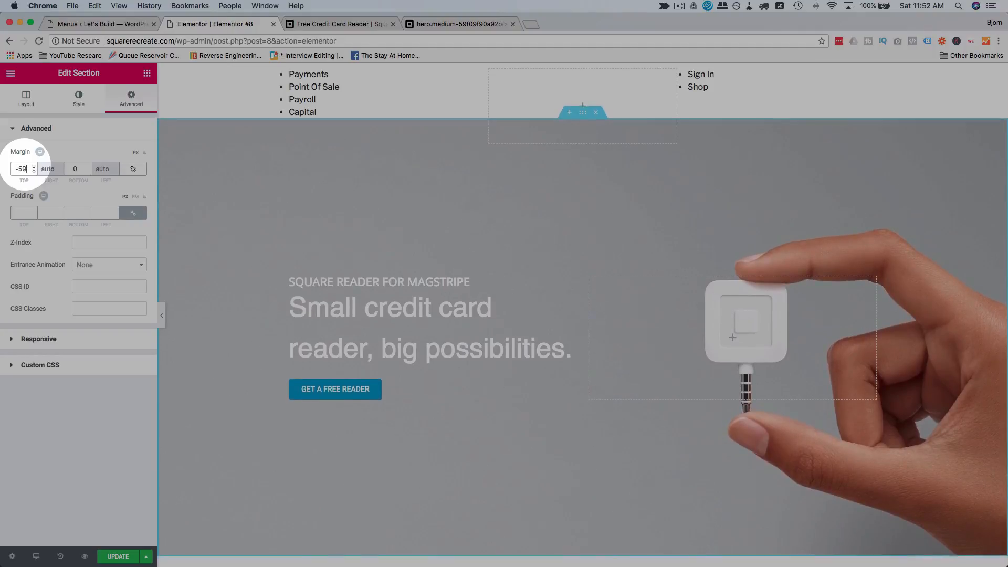
key(Down)
key(Down)
key(Down)
key(Down)
key(Down)
key(Down)
key(Down)
key(Down)
key(Down)
key(Down)
key(Down)
key(Down)
key(Down)
key(Down)
key(Down)
key(Down)
key(Down)
key(Down)
key(Down)
key(Down)
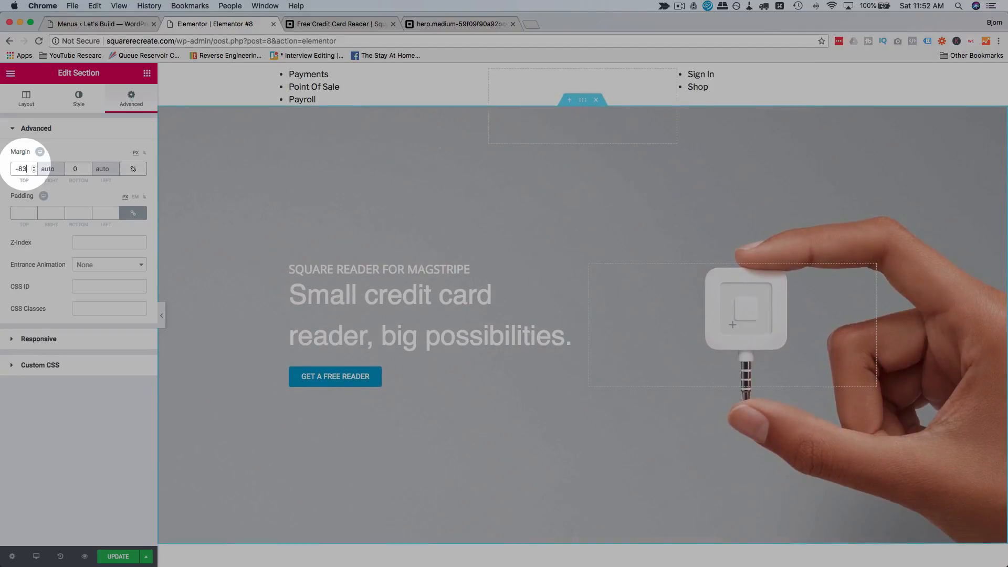
key(Down)
key(Down)
key(Down)
key(Down)
key(Down)
key(Down)
key(Down)
key(Down)
key(Down)
key(Down)
key(Down)
key(Down)
key(Down)
key(Down)
key(Down)
key(Down)
key(Down)
key(Down)
key(Down)
key(Down)
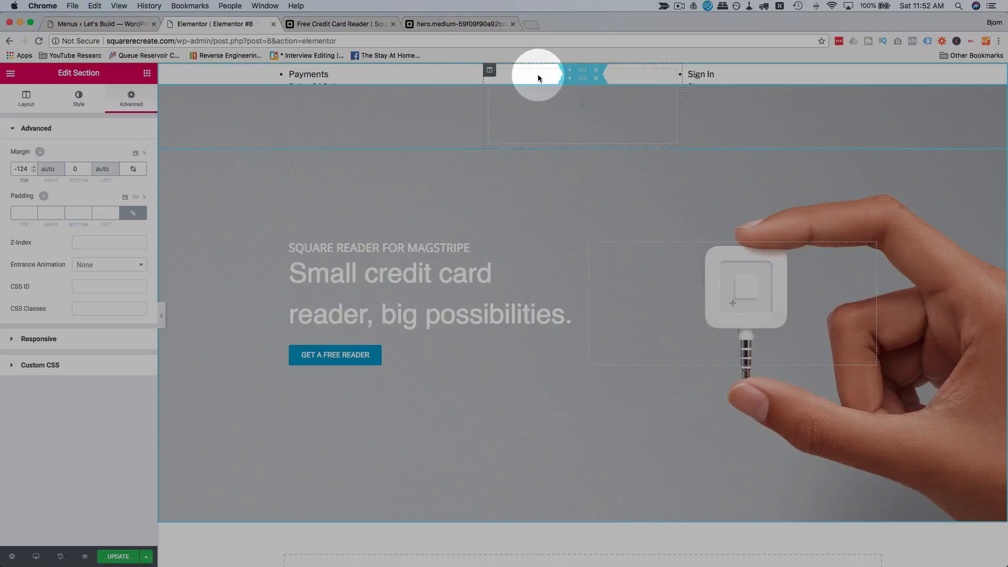
Set the header section's Z-Index to 1 so the navigation menus sit above the hero.
click(582, 69)
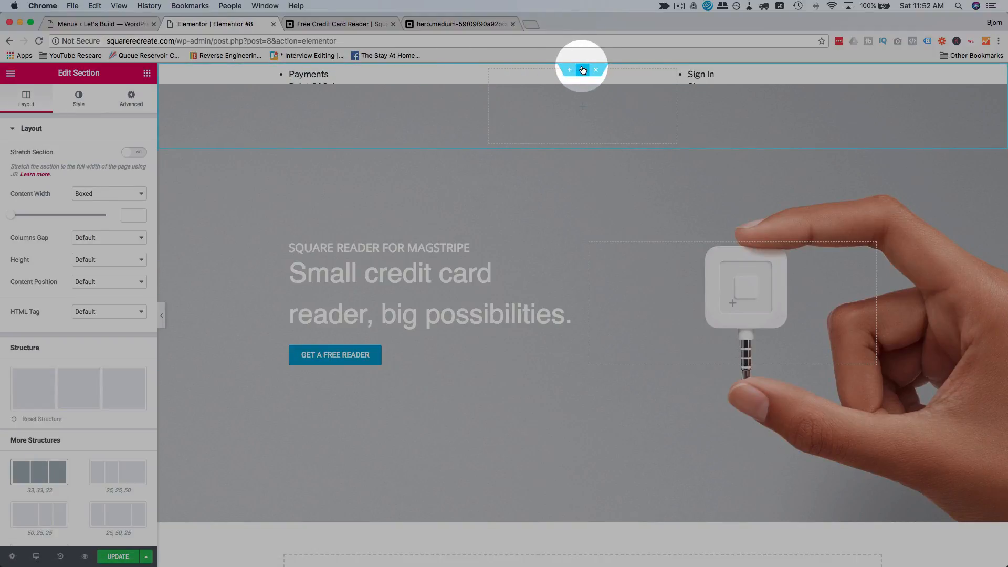
click(131, 98)
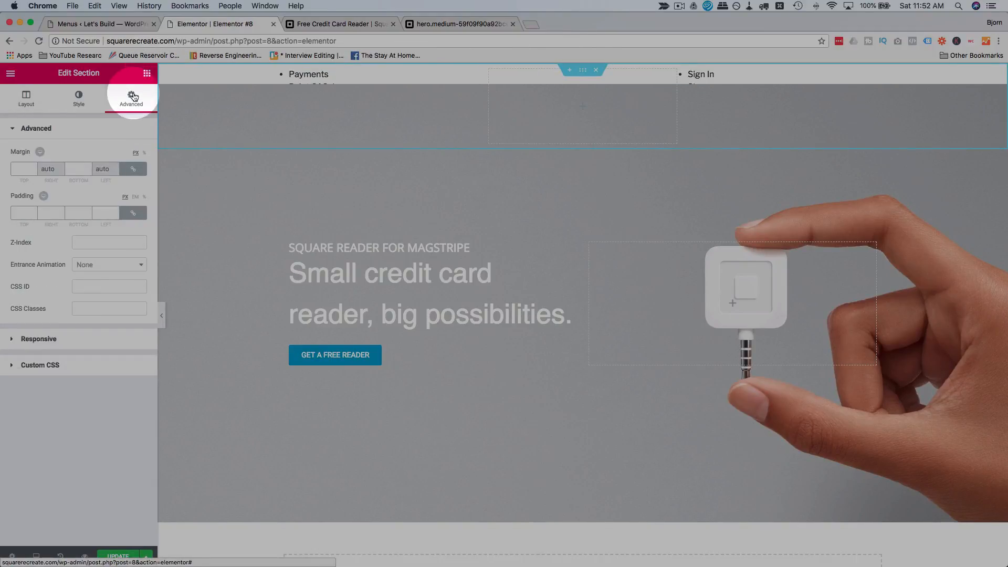
click(94, 241)
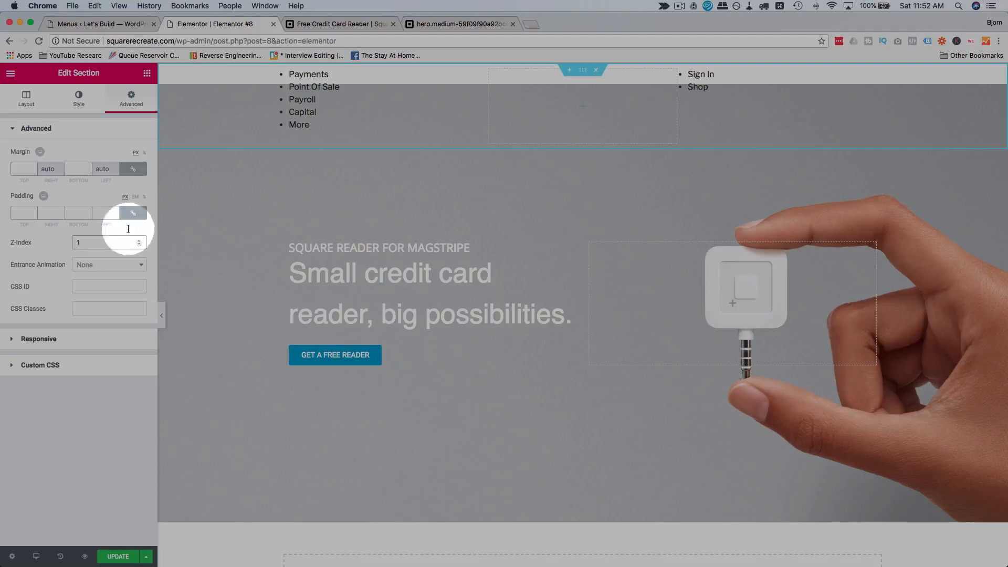
click(570, 187)
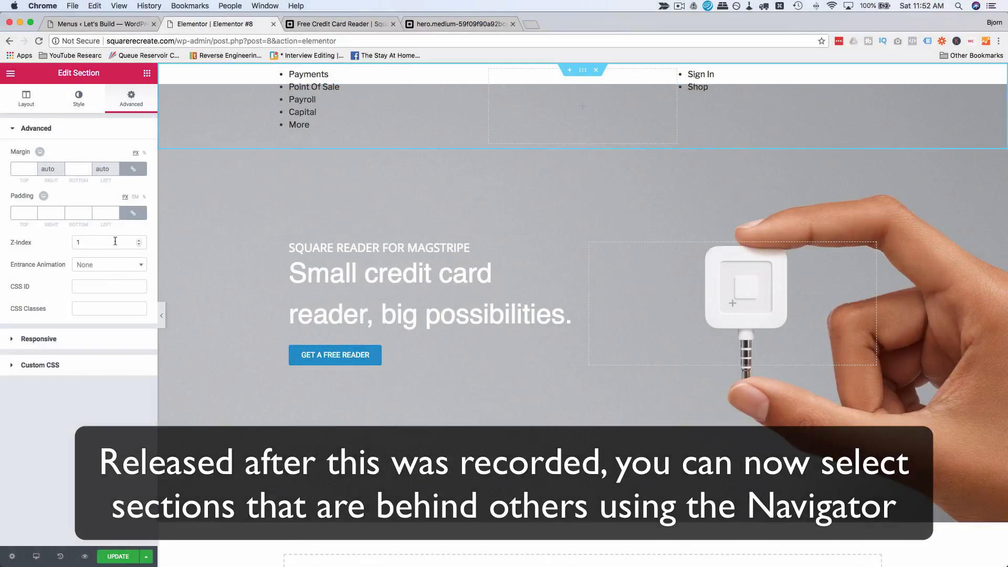
click(102, 243)
click(587, 185)
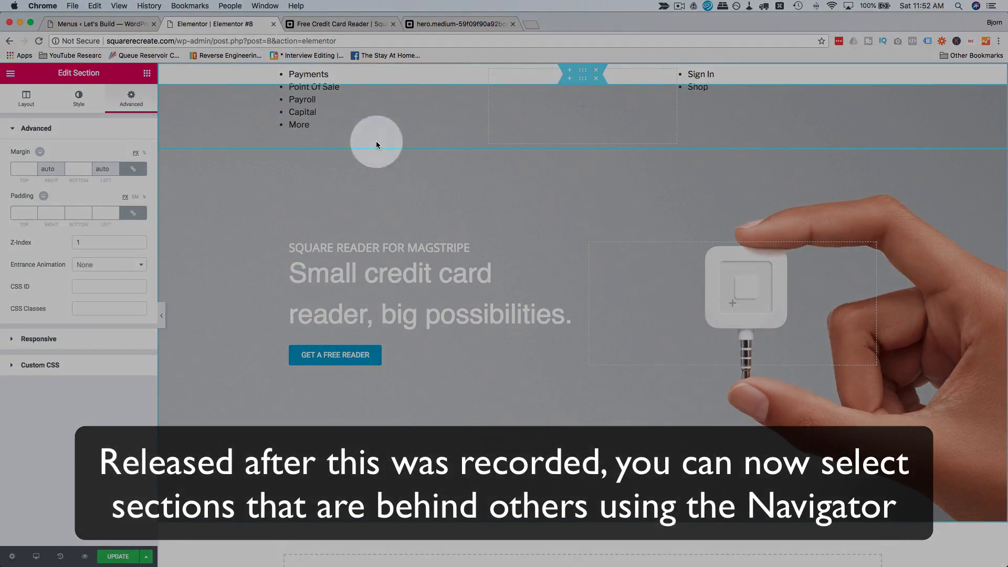
click(423, 136)
click(377, 215)
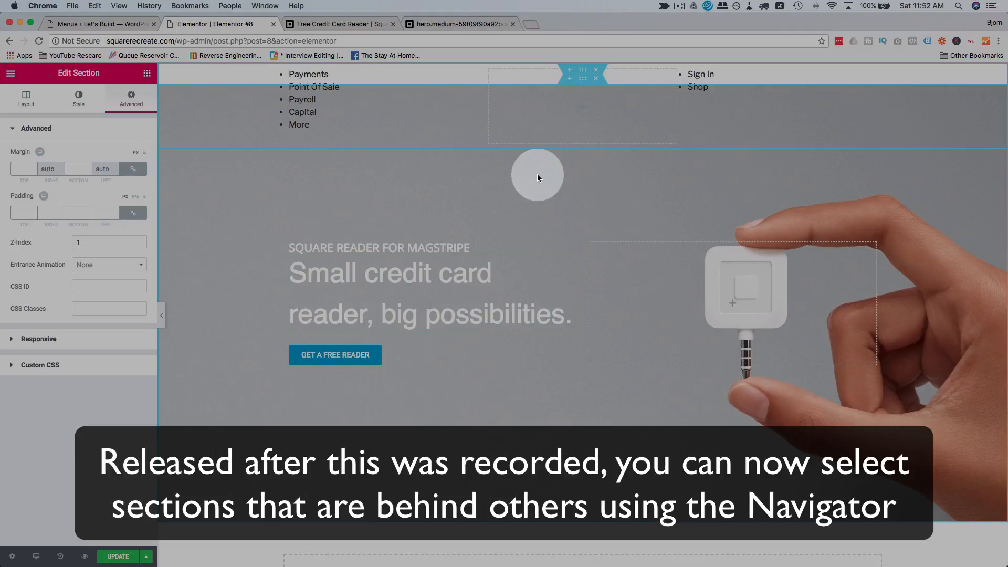
Open the theme Customizer from the WordPress dashboard and preview the Elementor page changes in a new tab.
click(95, 18)
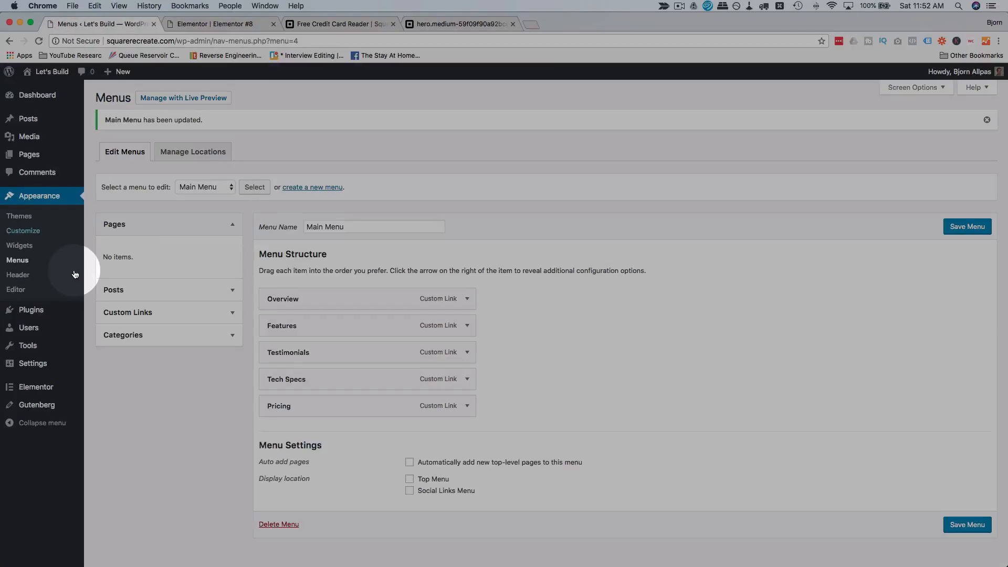
click(21, 233)
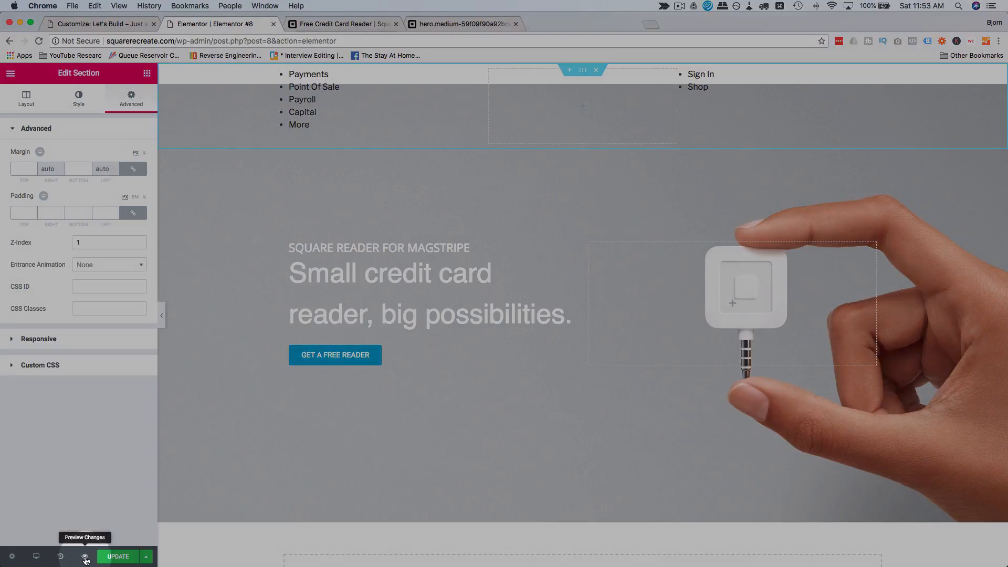
click(84, 556)
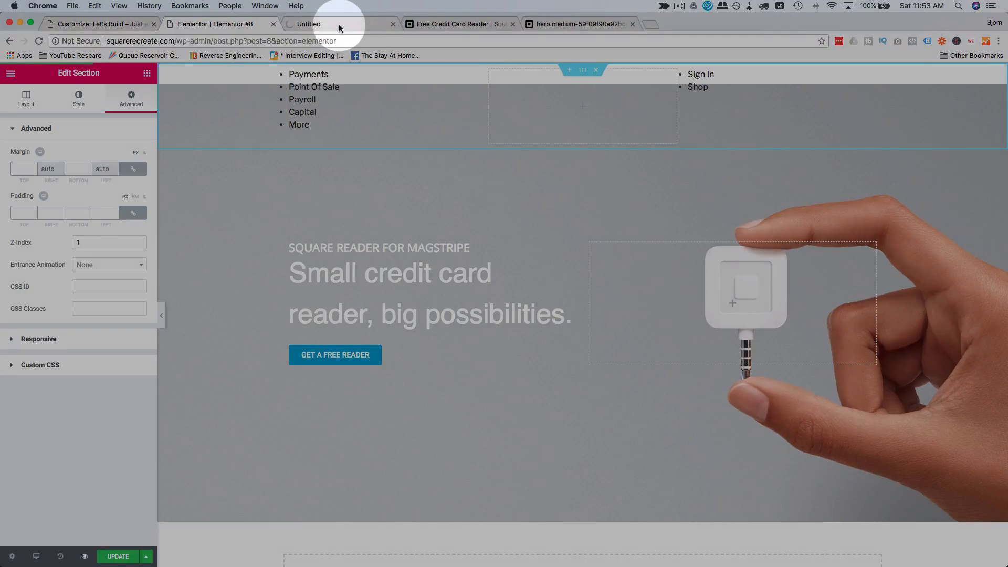
Check the Top Nav Left widget's advanced settings and inspect the Payments link's markup in the page preview.
click(301, 83)
click(117, 97)
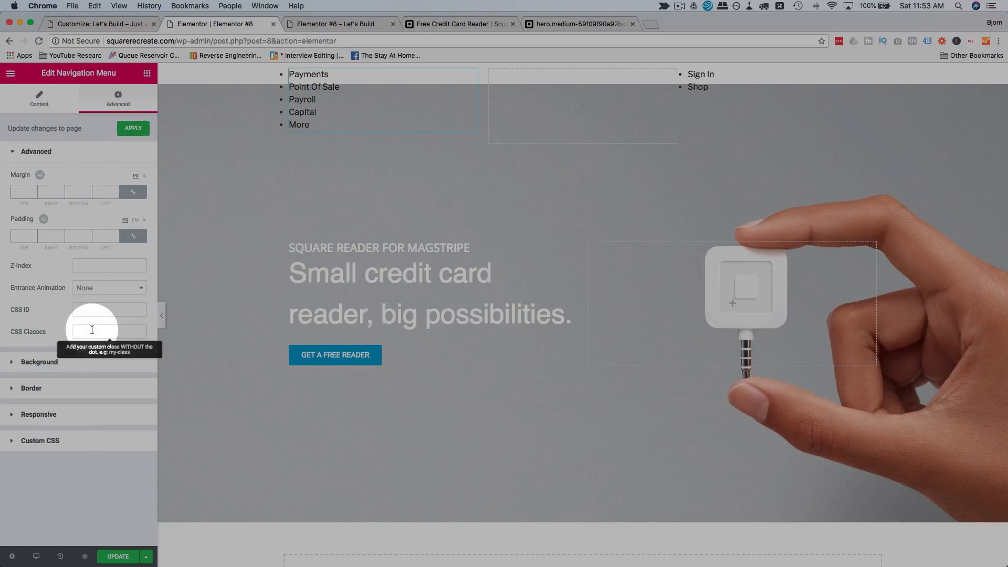
click(323, 21)
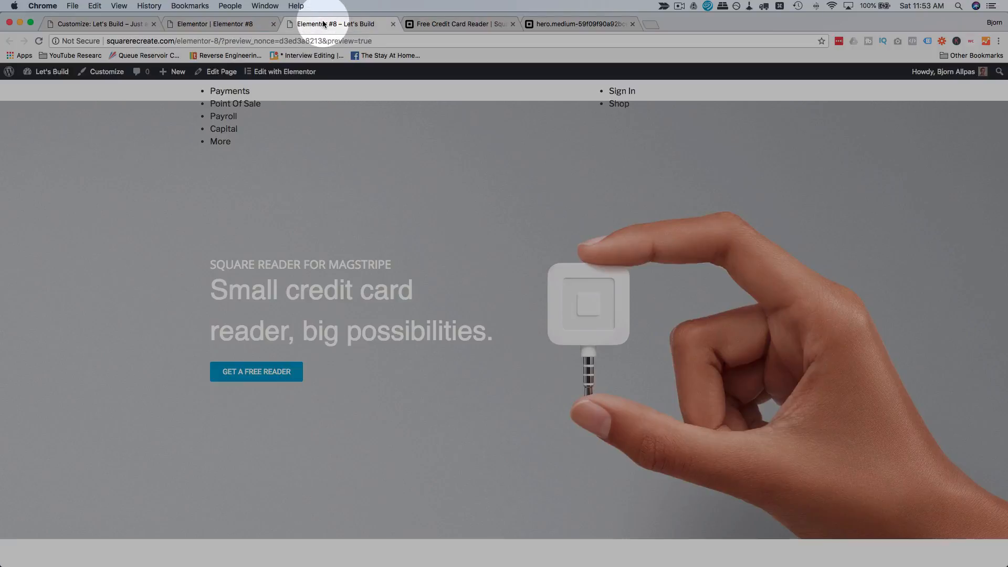
right_click(222, 93)
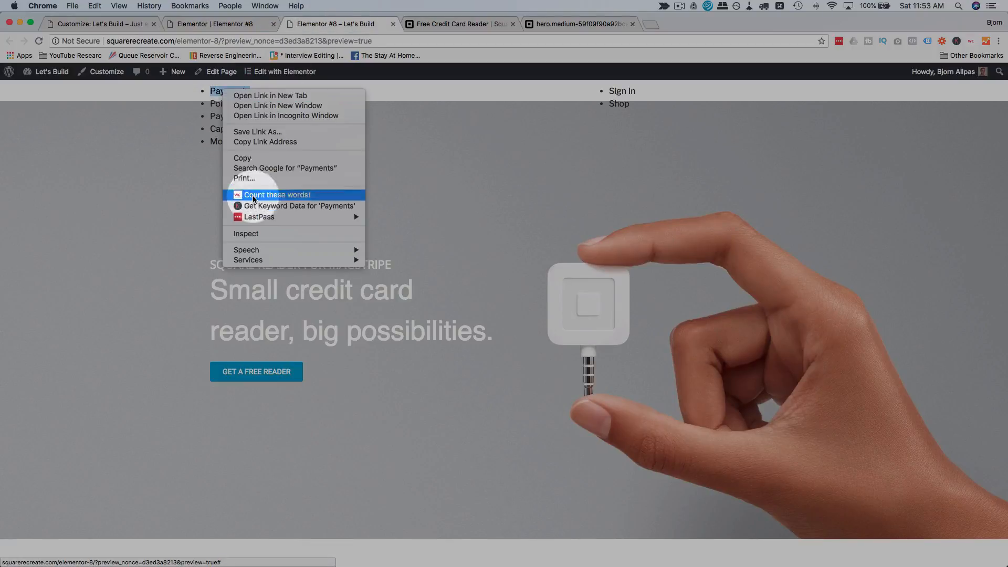
click(246, 234)
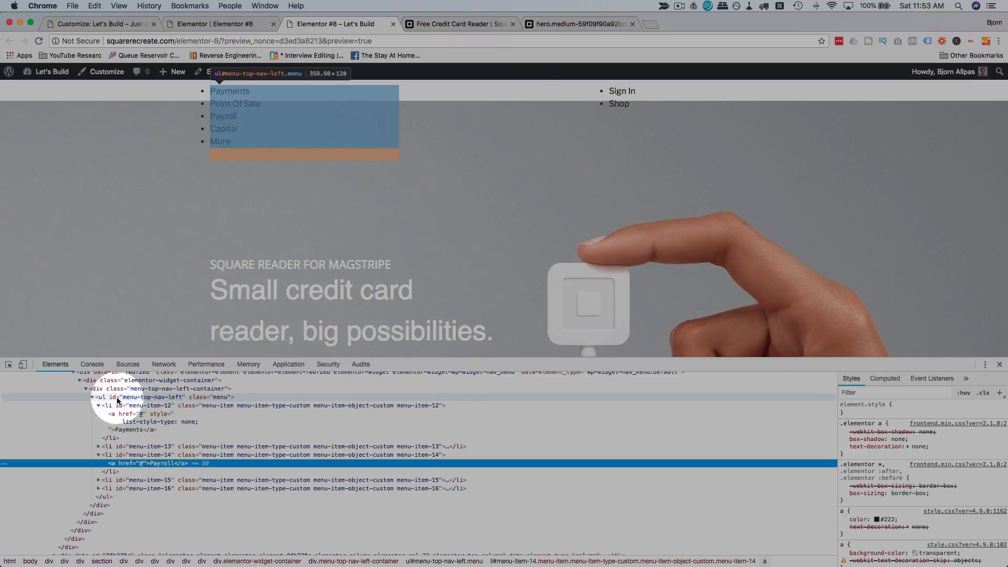
Add list-style-type: none to the inline style of the menu-top-nav-left list in the inspector.
click(118, 397)
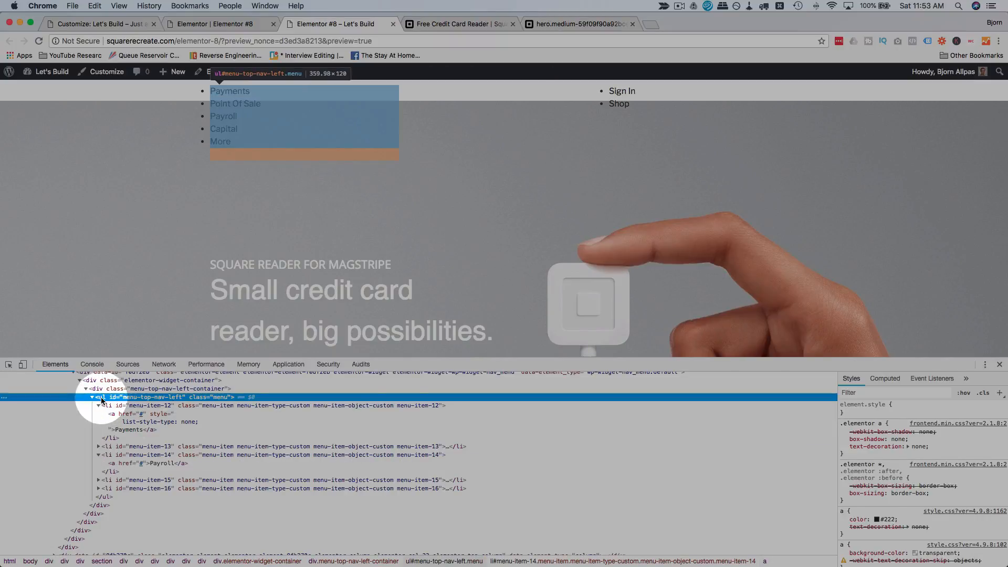
click(869, 405)
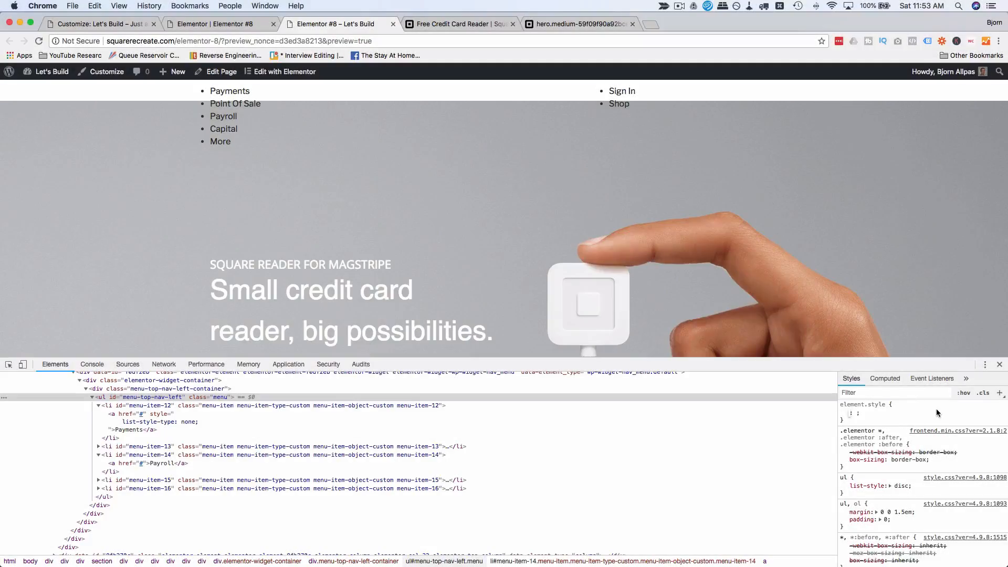
text(list-style-type: none)
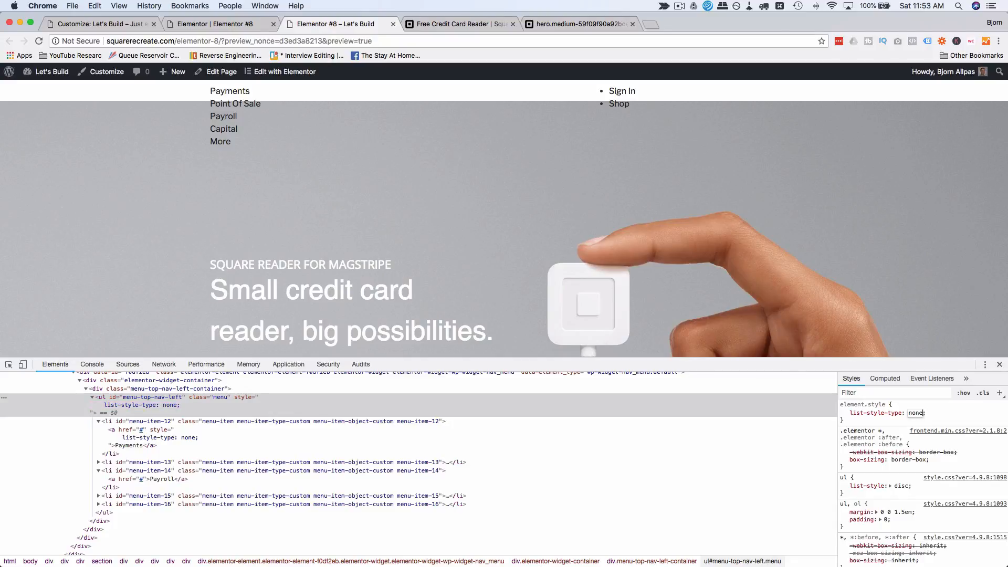
key(Return)
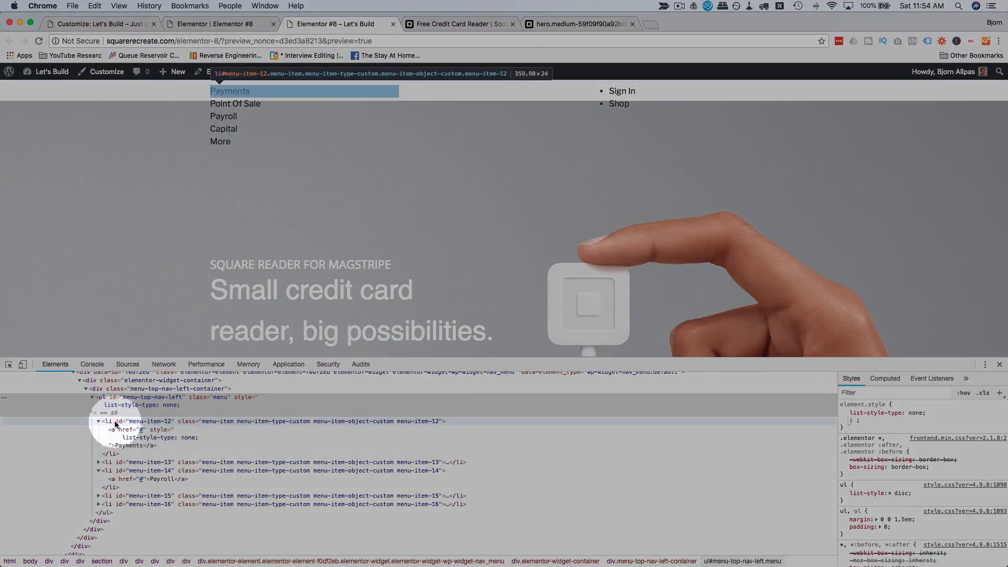
Add float: left and margin-right: 20px to the inline style of the Payments list item.
click(109, 422)
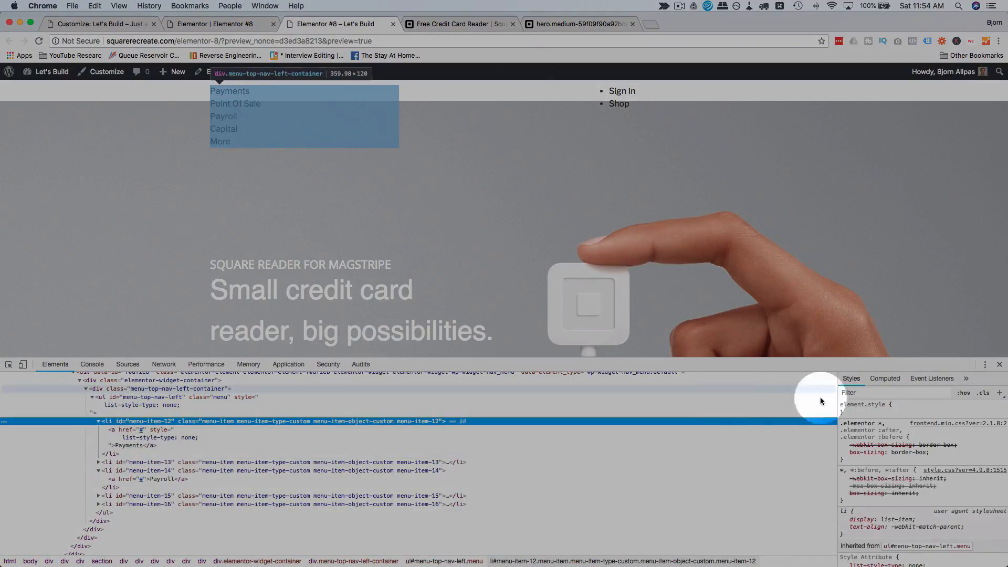
click(872, 407)
text(float: ;)
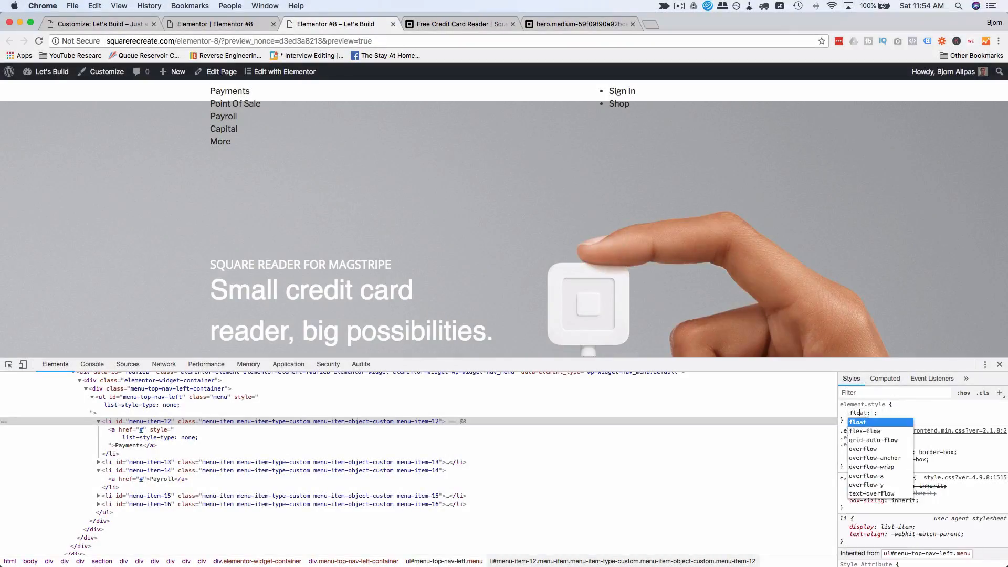
key(Tab)
text(left)
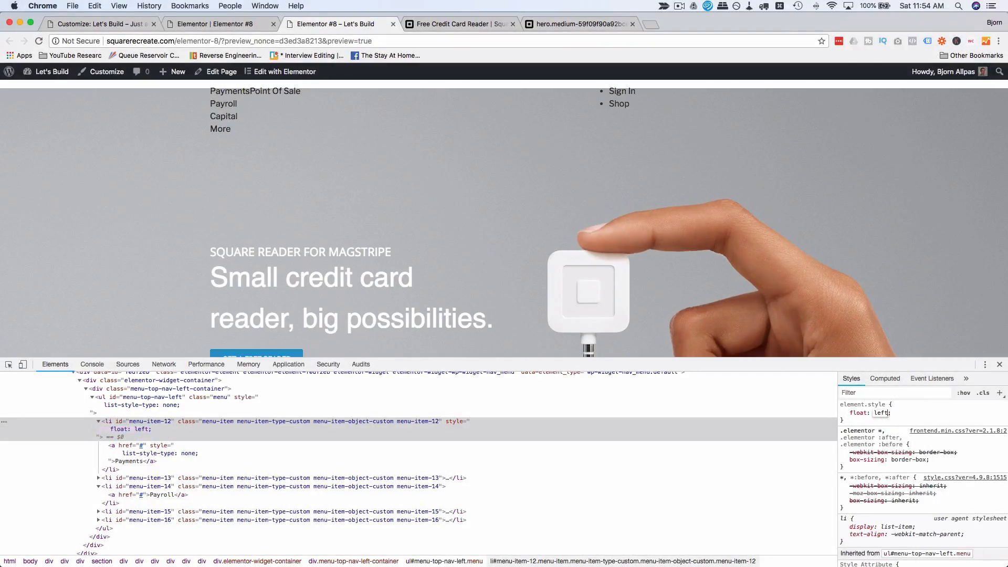
key(Return)
text(margin-right: )
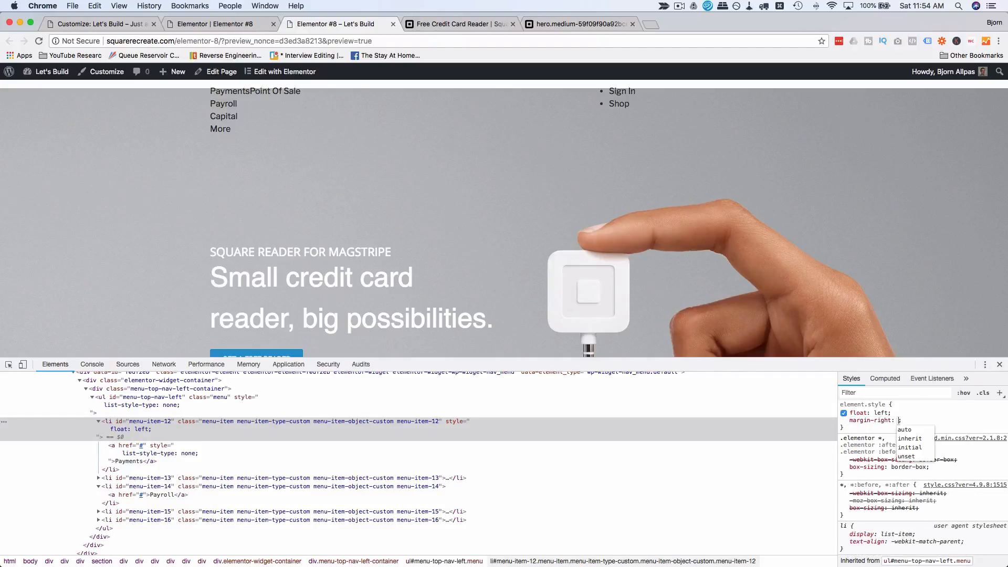
text(20px)
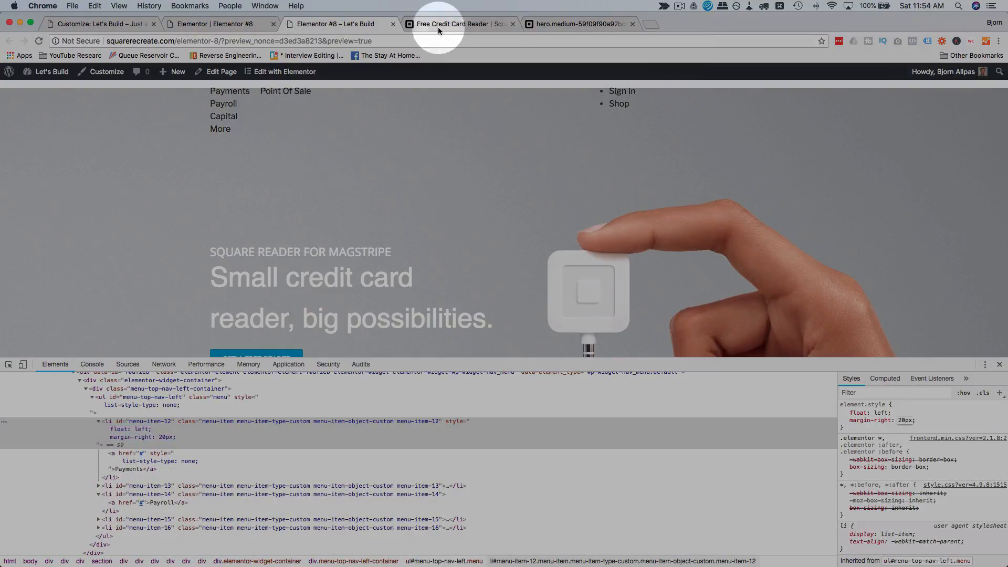
Compare the preview with the Square reference page and add text-transform: uppercase to the Payments list item's inline style.
click(430, 27)
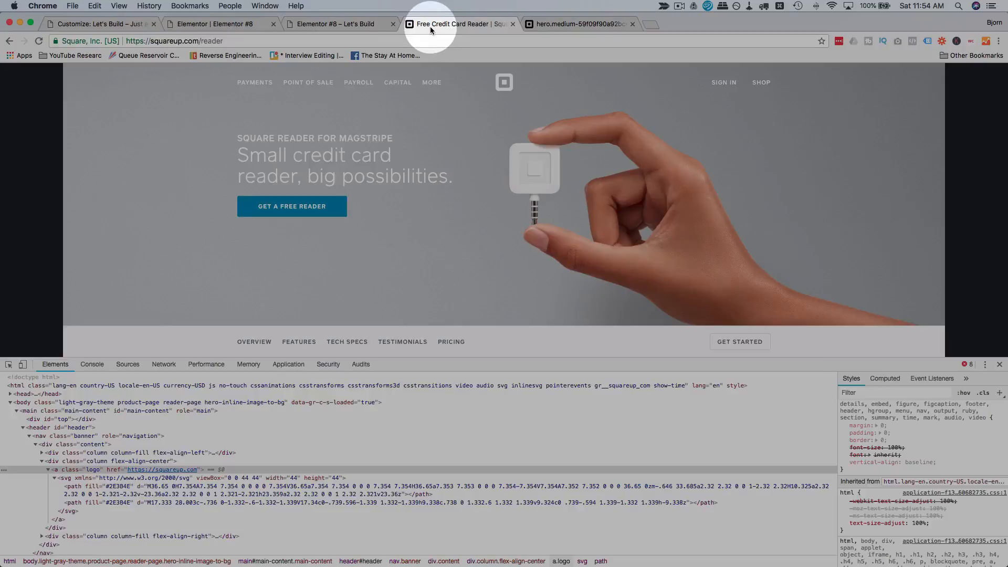
click(321, 25)
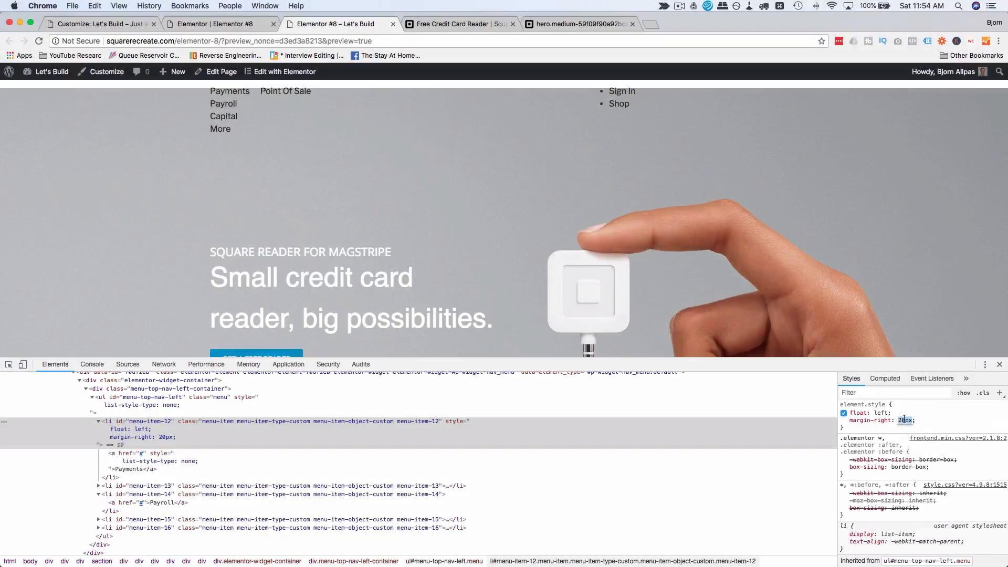
click(924, 420)
text(text)
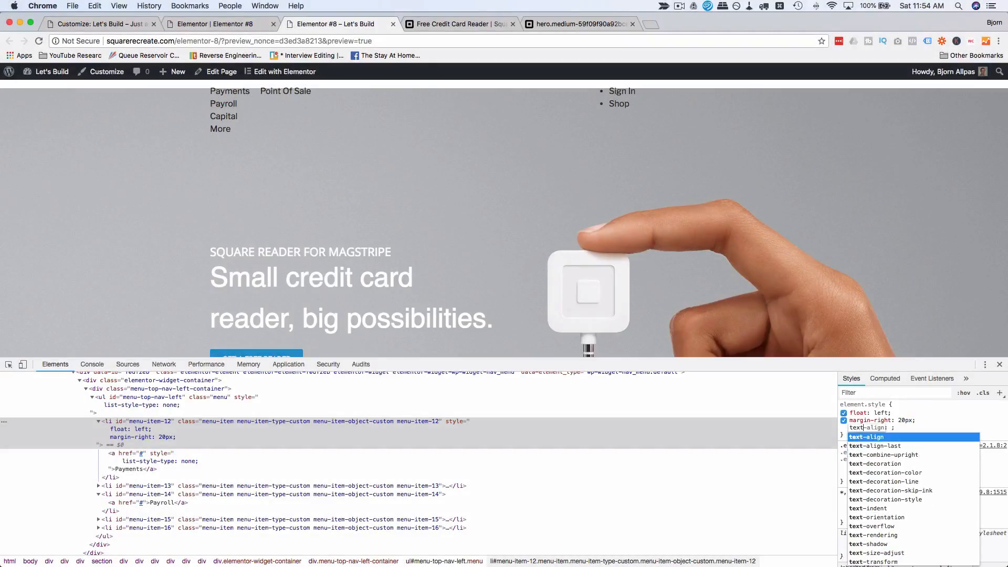
text(-transform)
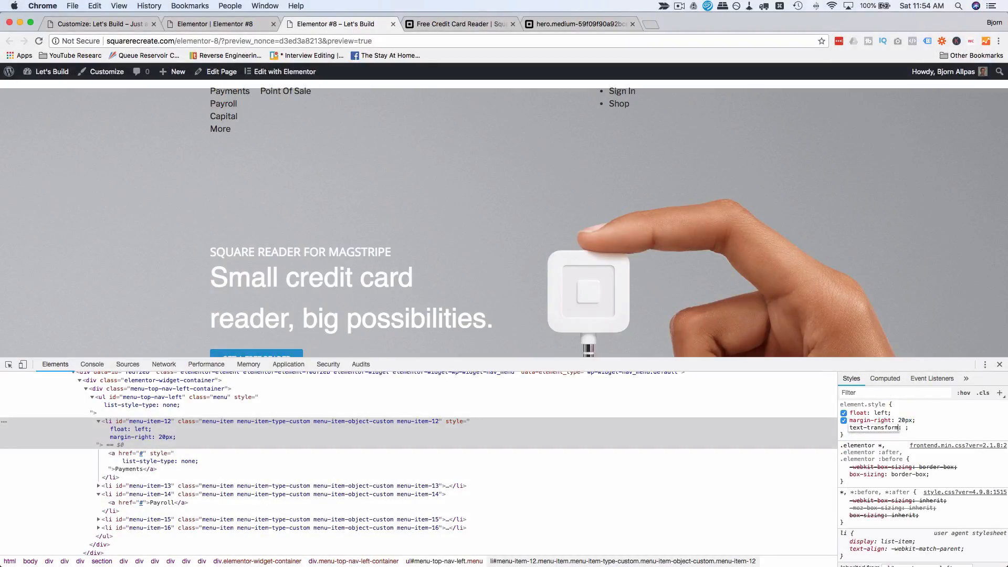
key(Tab)
text(uppercase)
key(Return)
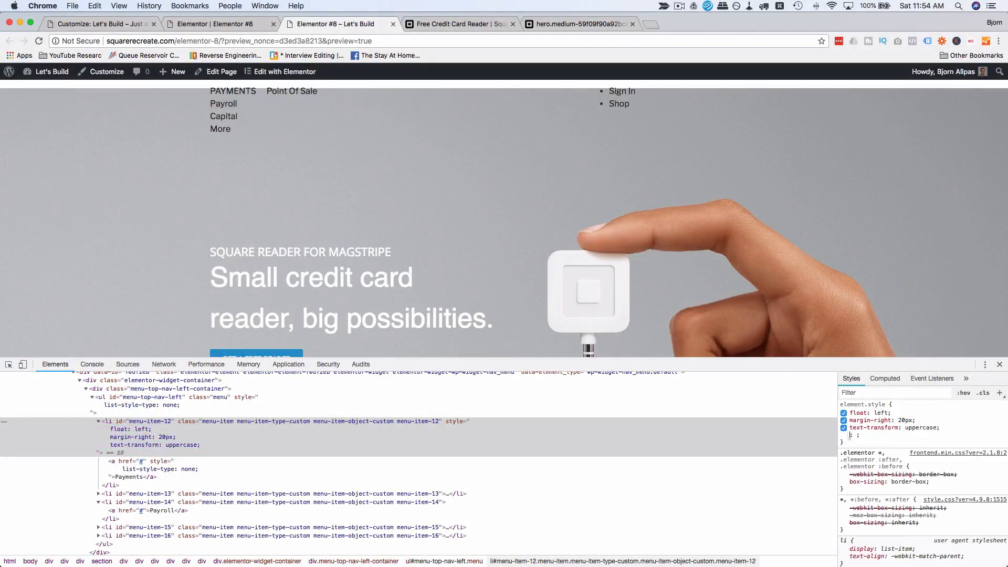
Add font-size: 14px to the inline style of the Payments list item.
text(font-size)
key(Tab)
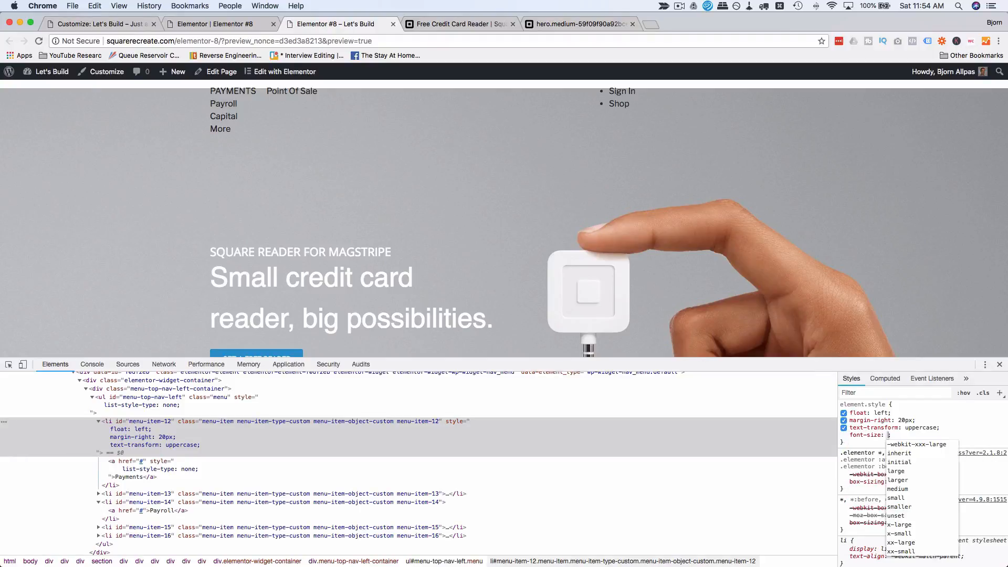
text(14px)
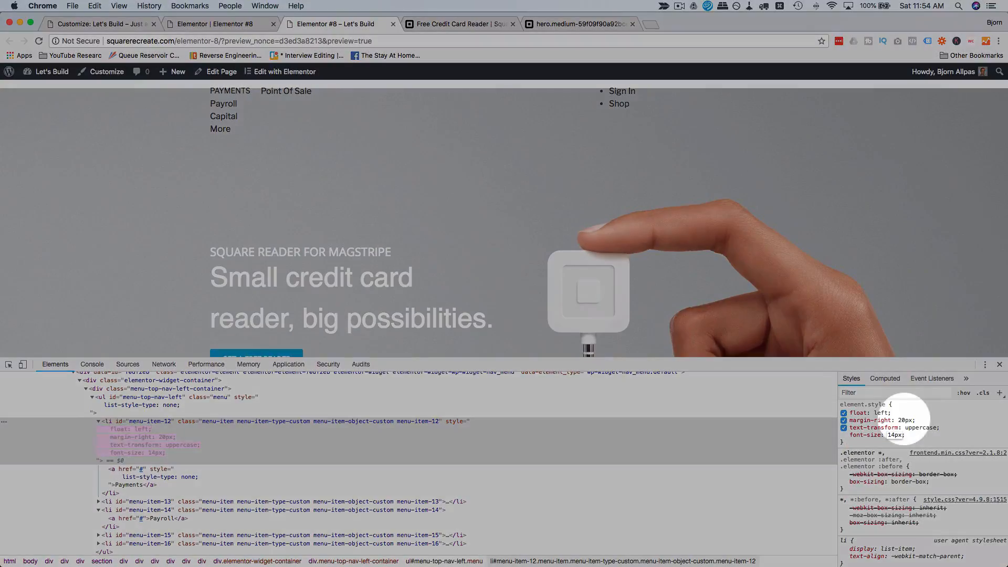
Inspect the Payments link on the Square reference page and check the font size in its banner link styles.
click(461, 25)
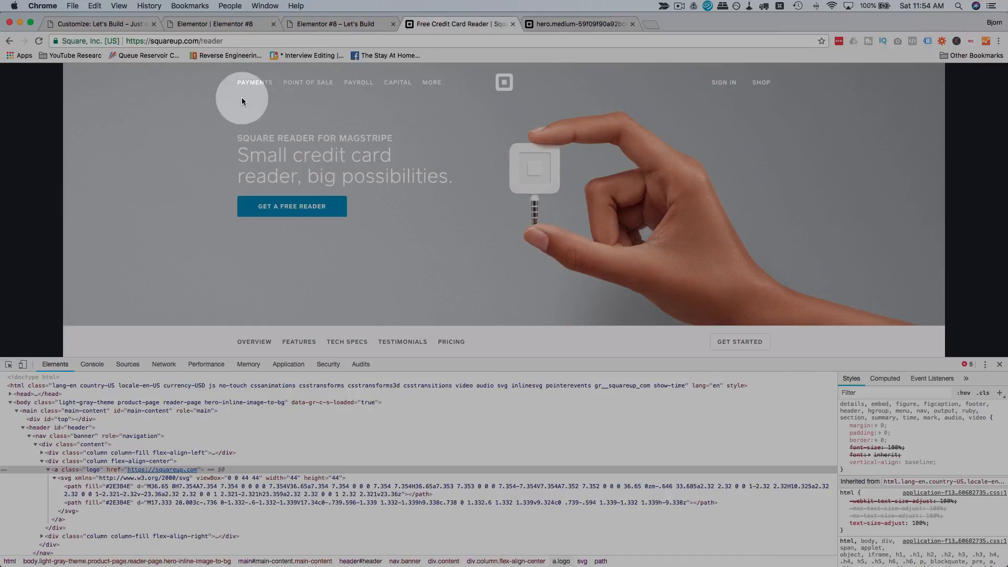
right_click(250, 80)
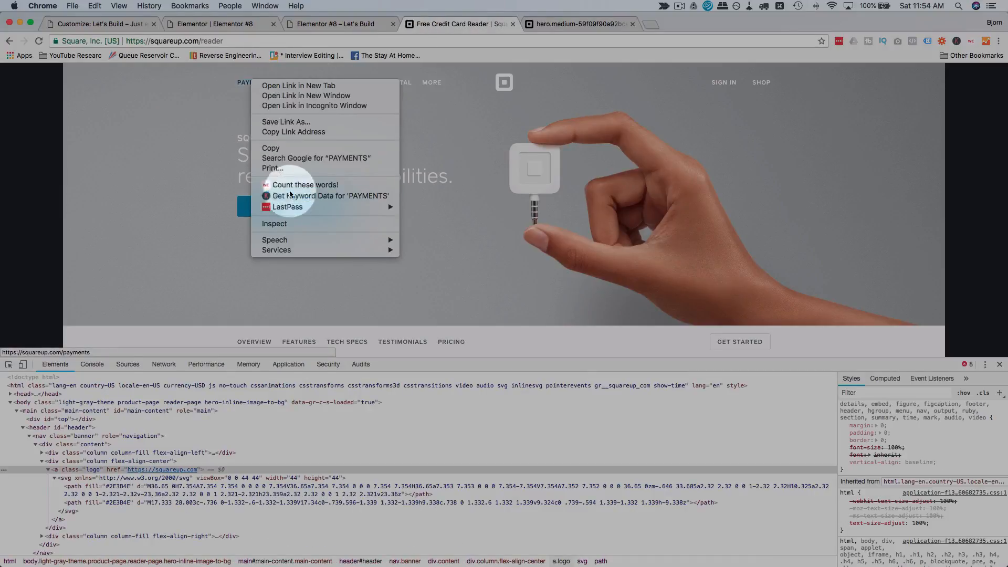
click(289, 220)
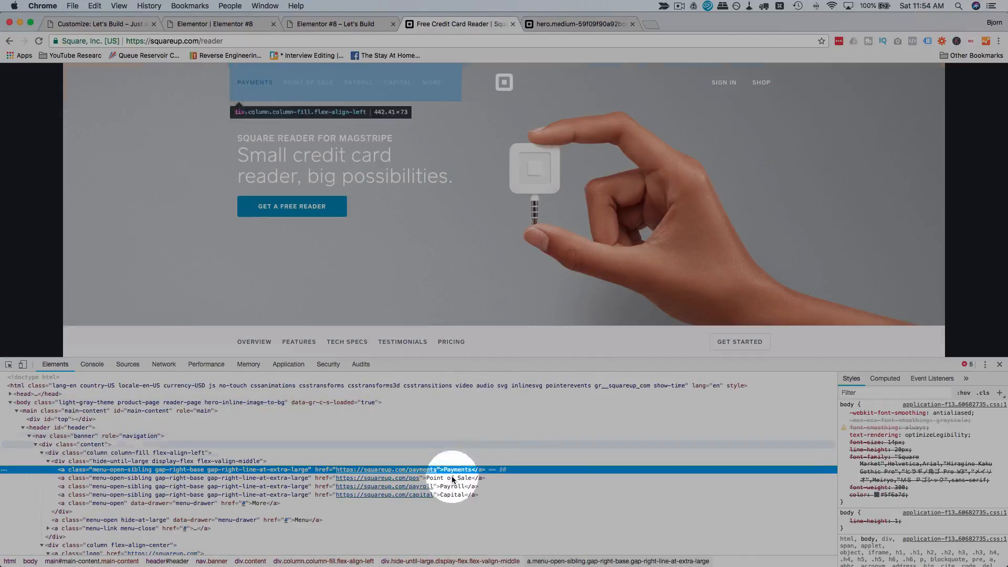
scroll(861, 461, down, 8)
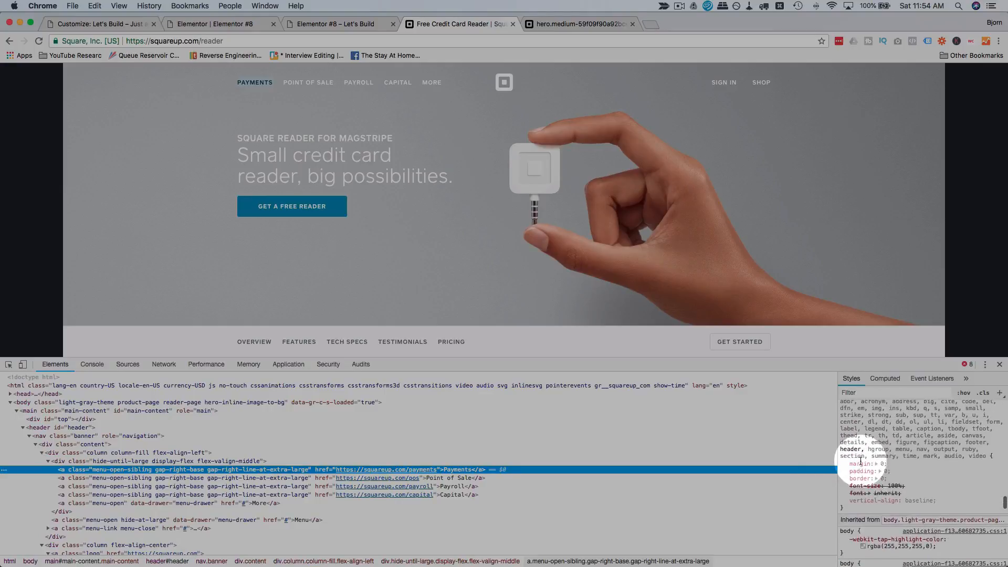
scroll(862, 461, up, 10)
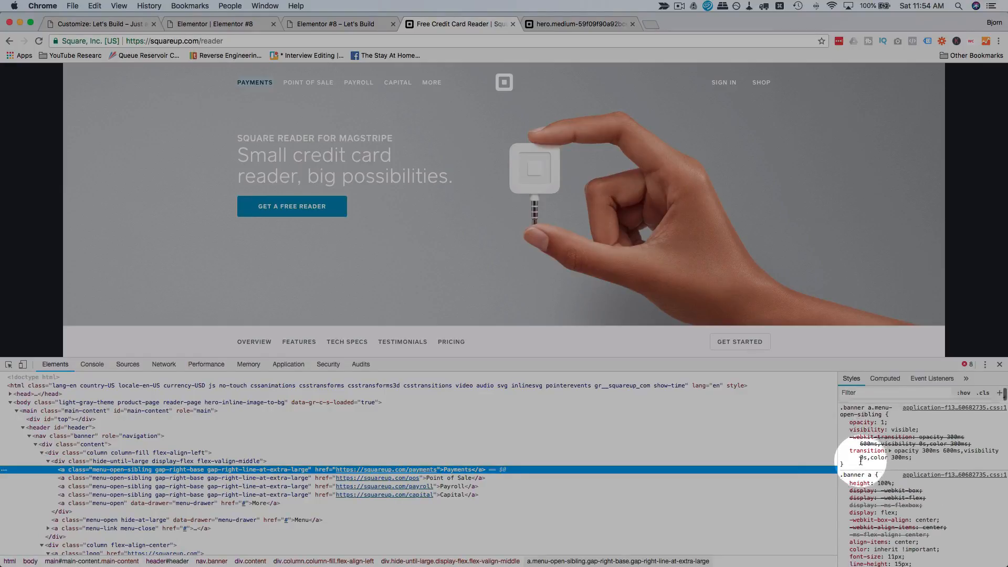
scroll(861, 460, down, 3)
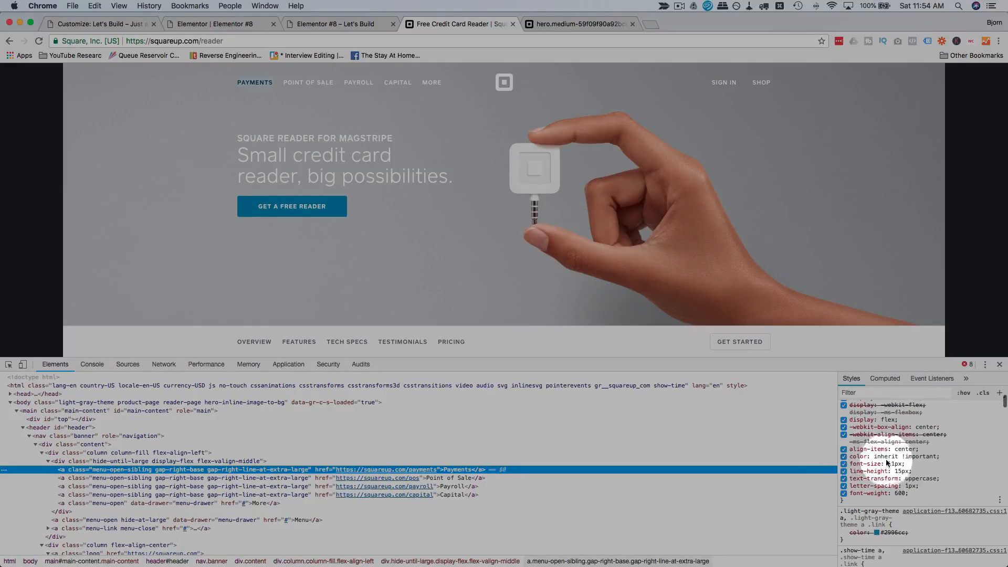
click(892, 463)
Set the font-size of the preview's Payments list item to 11px.
click(331, 23)
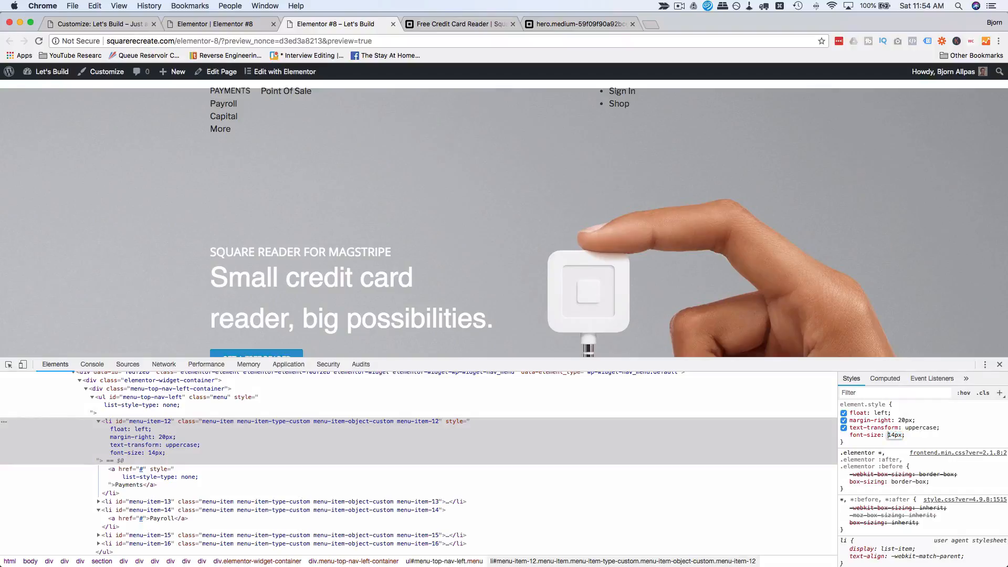
key(Down)
key(Down)
key(Down)
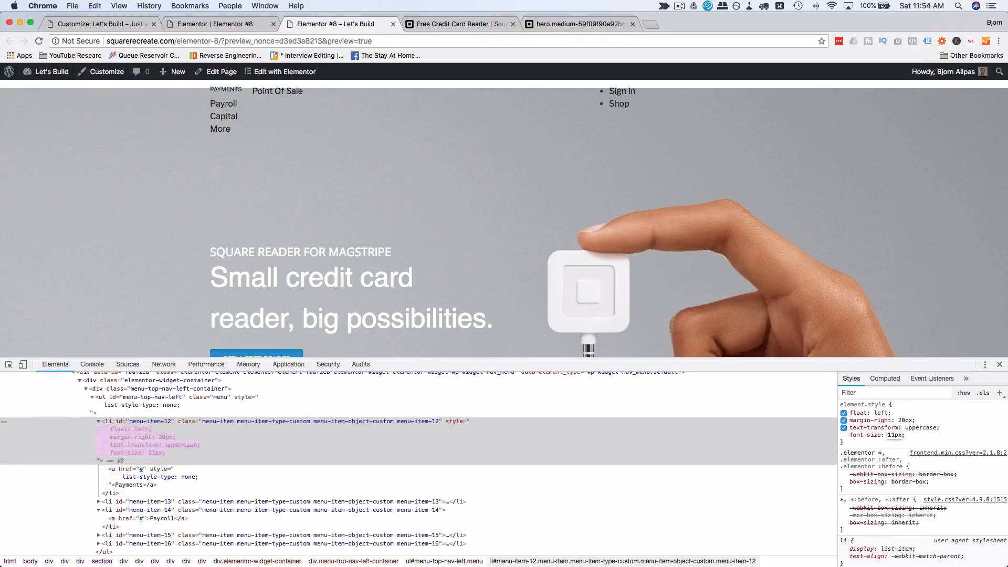
key(Return)
Try adding color: #ffffff to the inline style of the Payments list item.
text(color: )
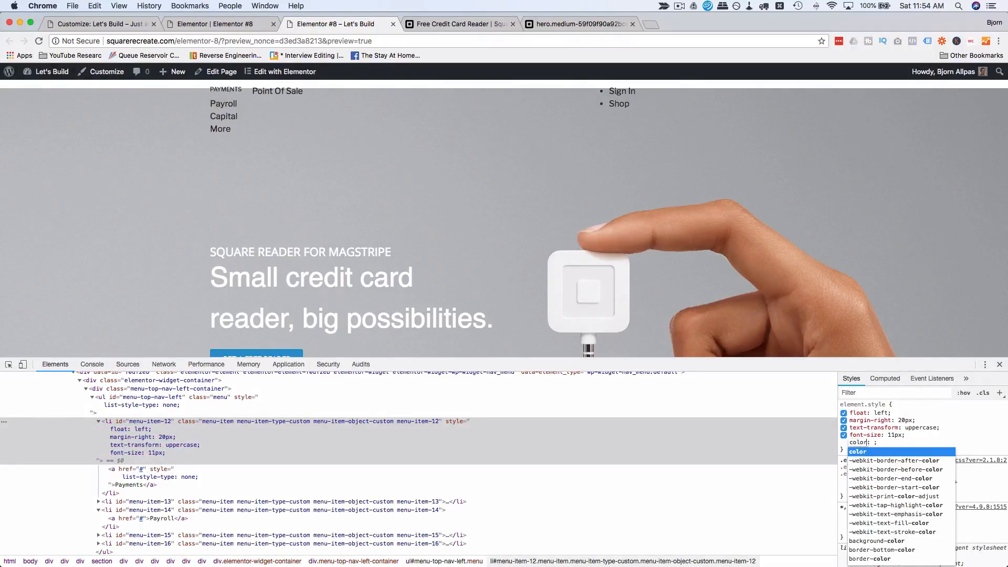
text(#ffffff)
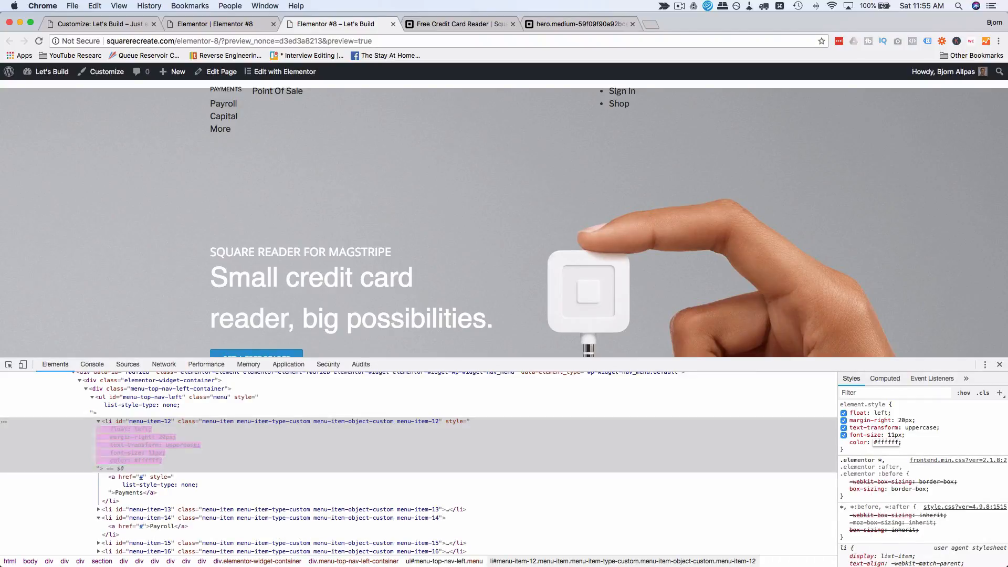
key(Return)
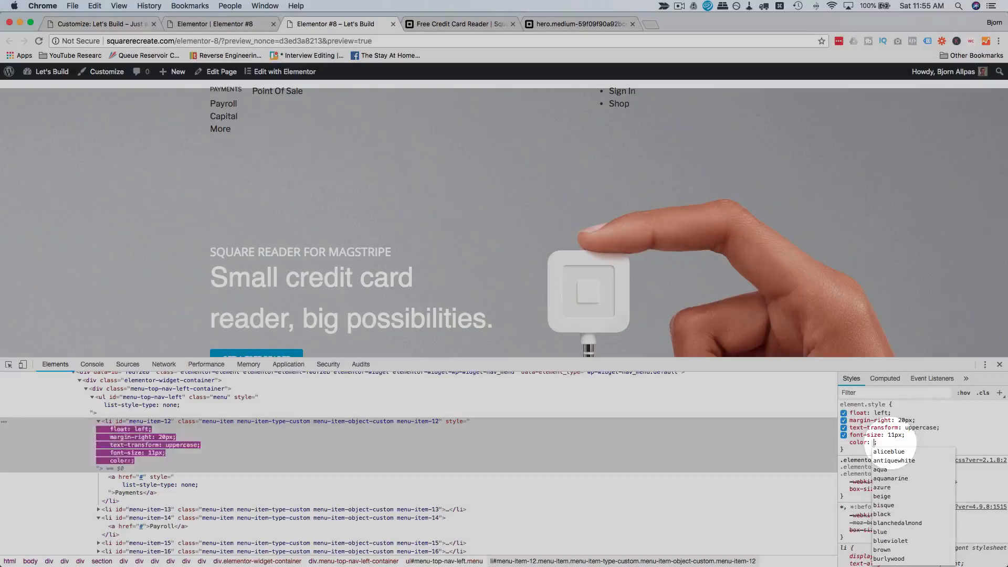
key(BackSpace)
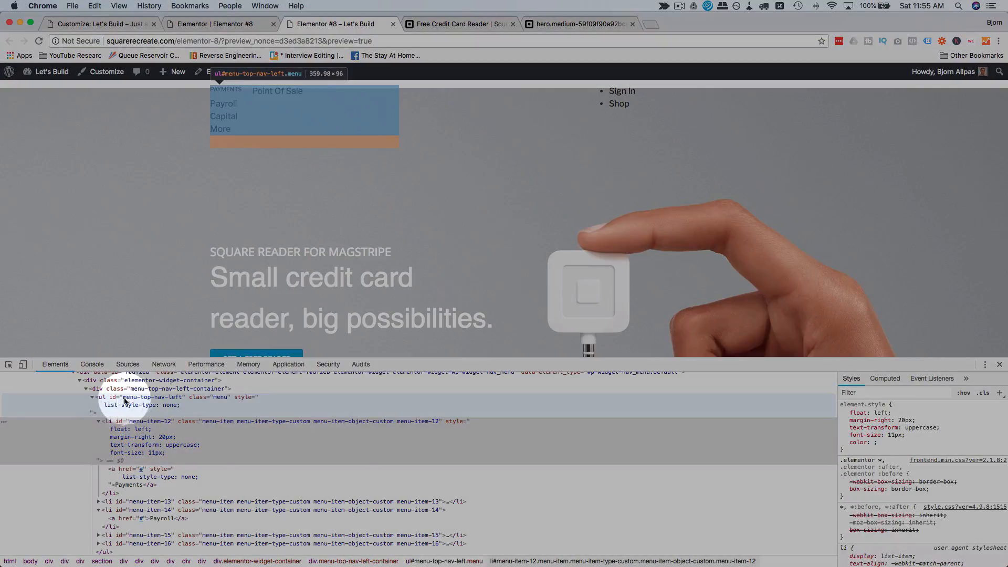
Copy the id menu-top-nav-left from the menu's ul element in the inspector.
click(126, 400)
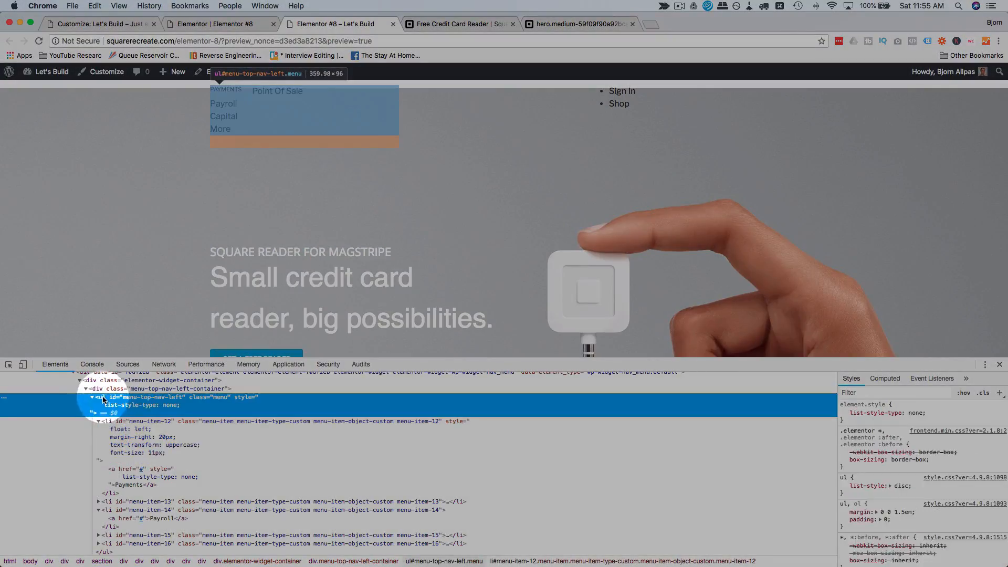
double_click(130, 402)
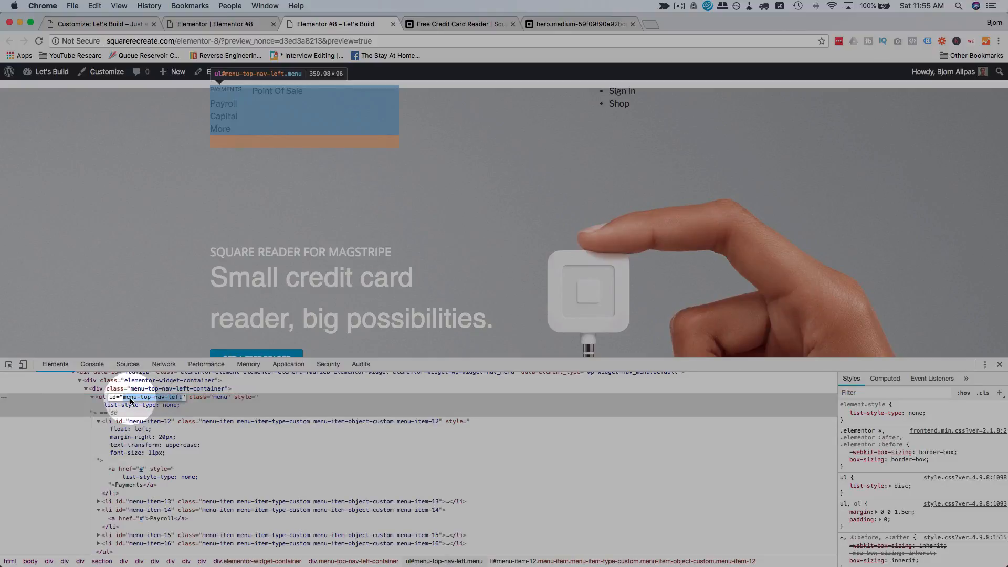
right_click(136, 401)
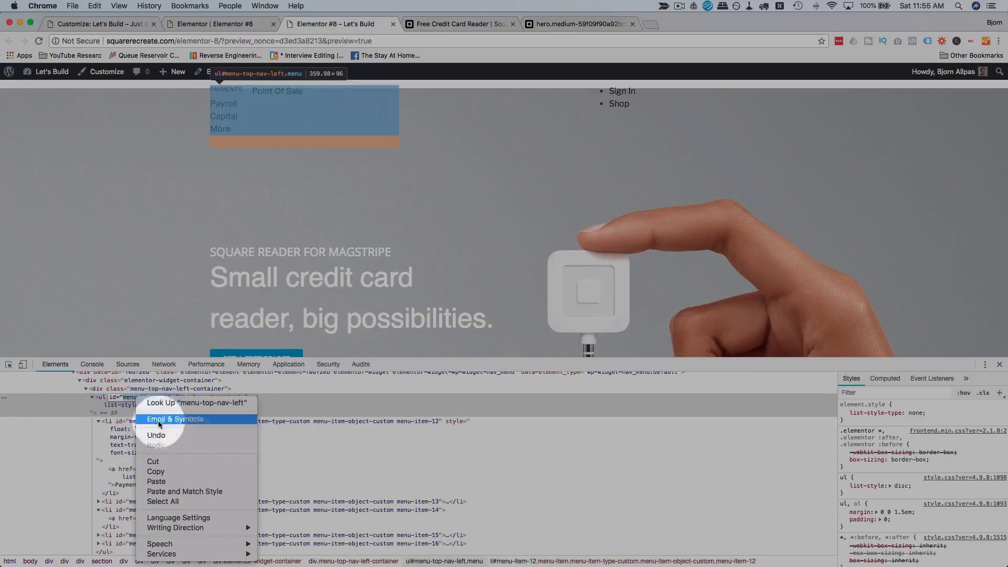
click(155, 472)
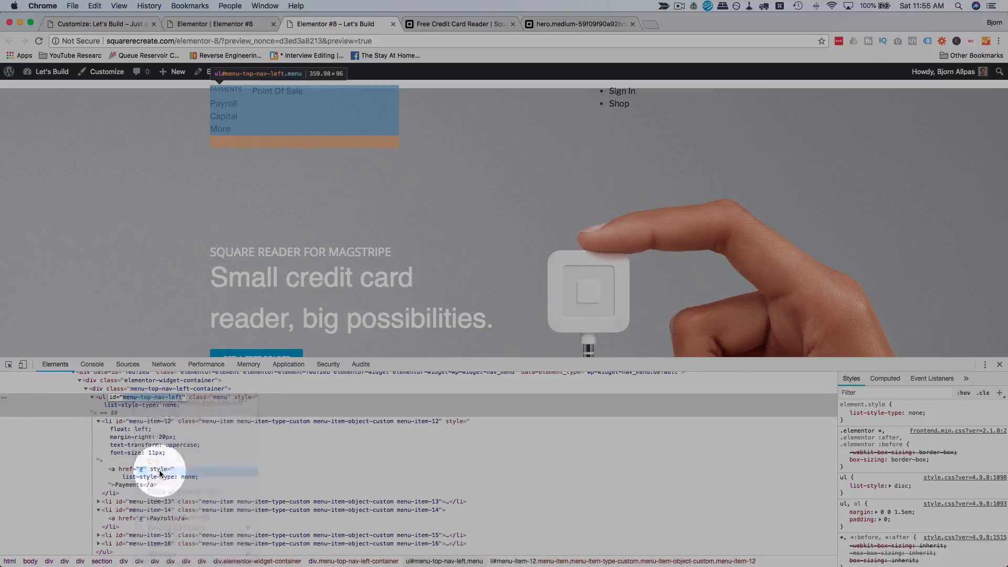
Open Additional CSS in the theme Customizer and start an empty rule for #menu-top-nav-left.
click(122, 25)
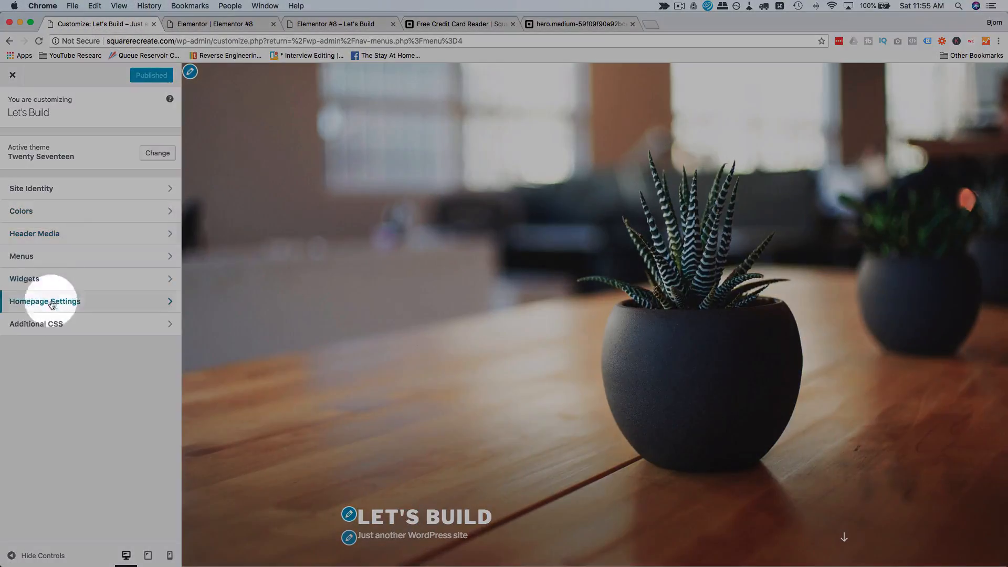
click(46, 324)
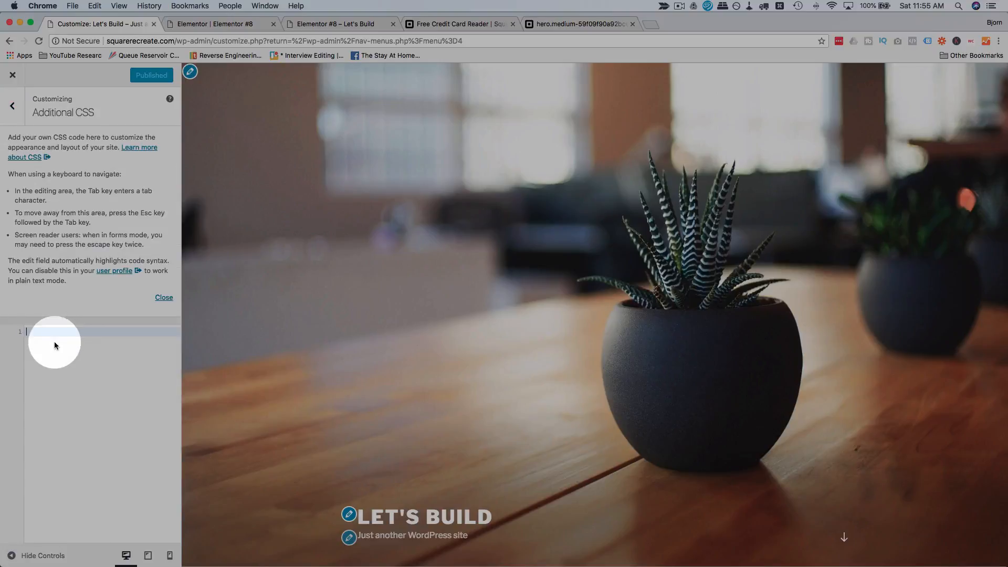
text(#)
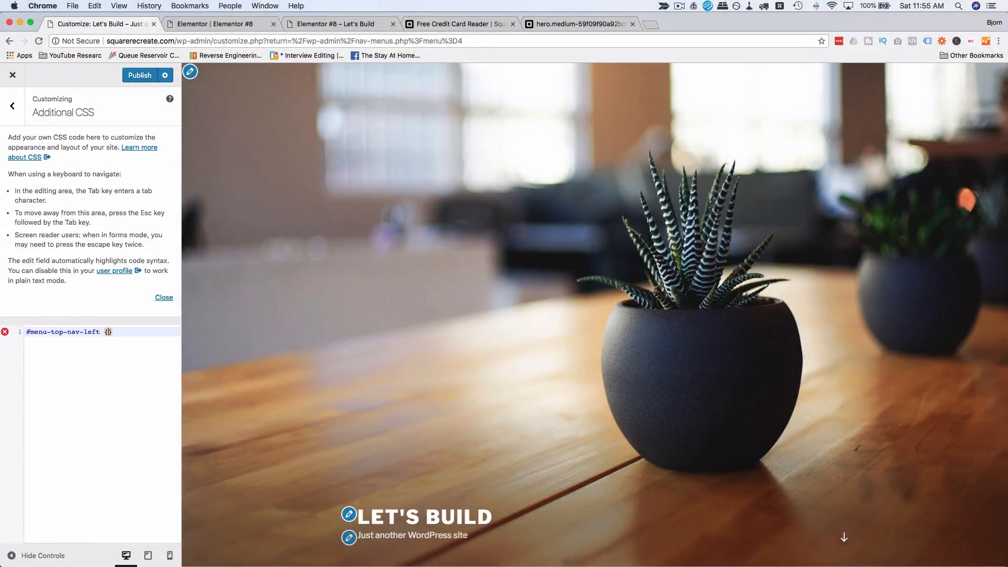
text(menu-top-nav-left {)
key(Return)
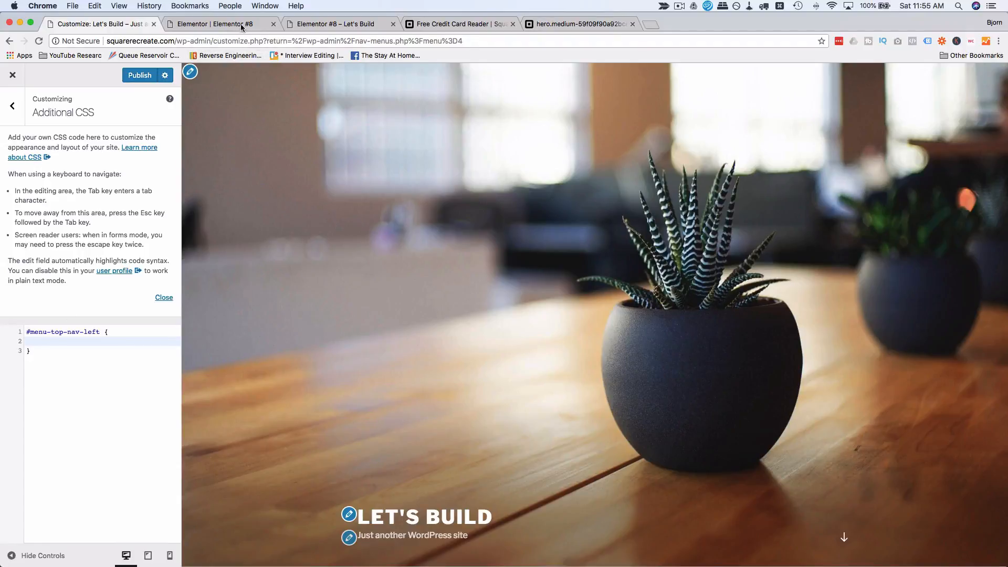
Copy the list-style-type: none declaration from the inline style of the menu-top-nav-left list in the page preview.
click(241, 27)
click(326, 25)
click(921, 450)
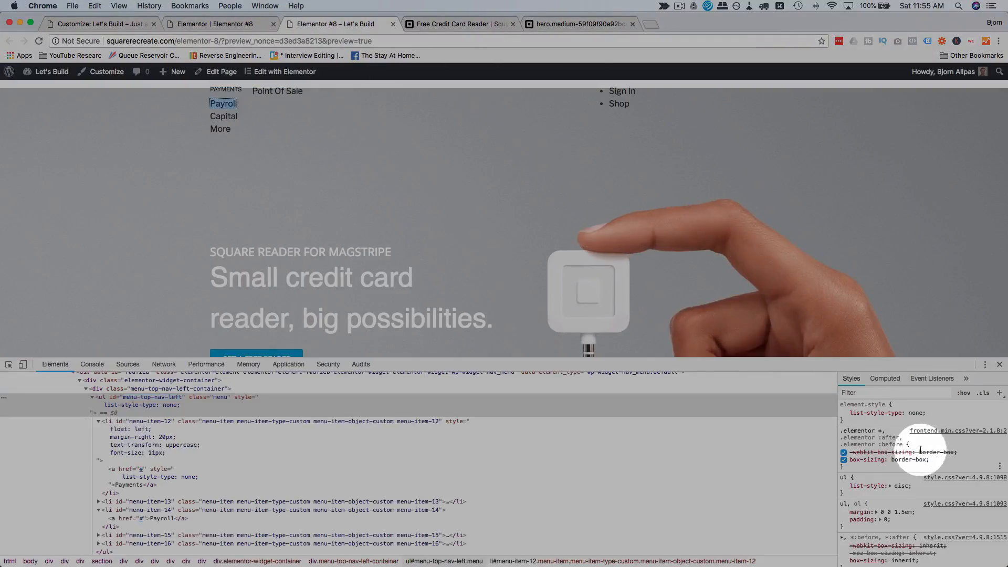
drag(927, 412, 851, 415)
key(super+c)
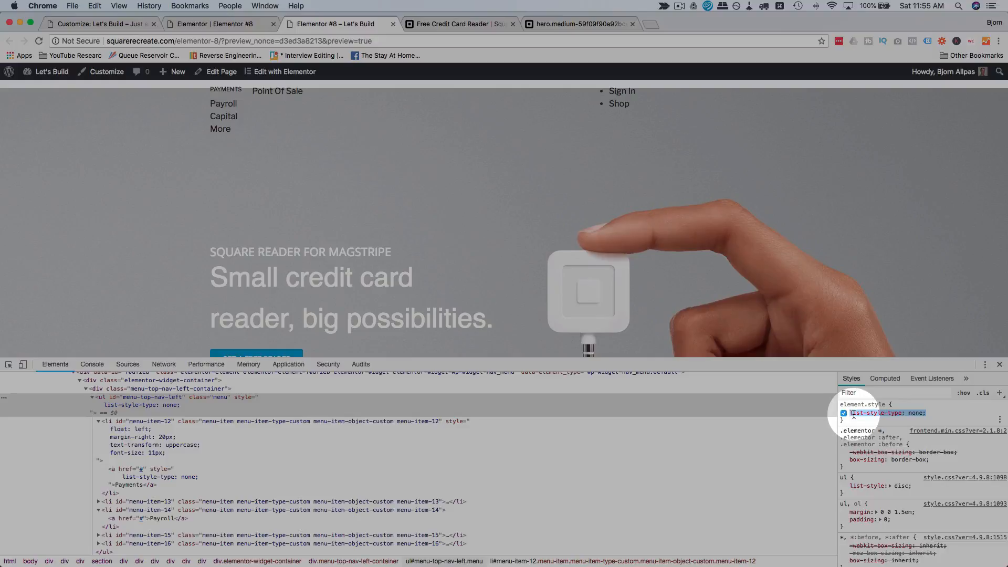
right_click(854, 414)
click(866, 433)
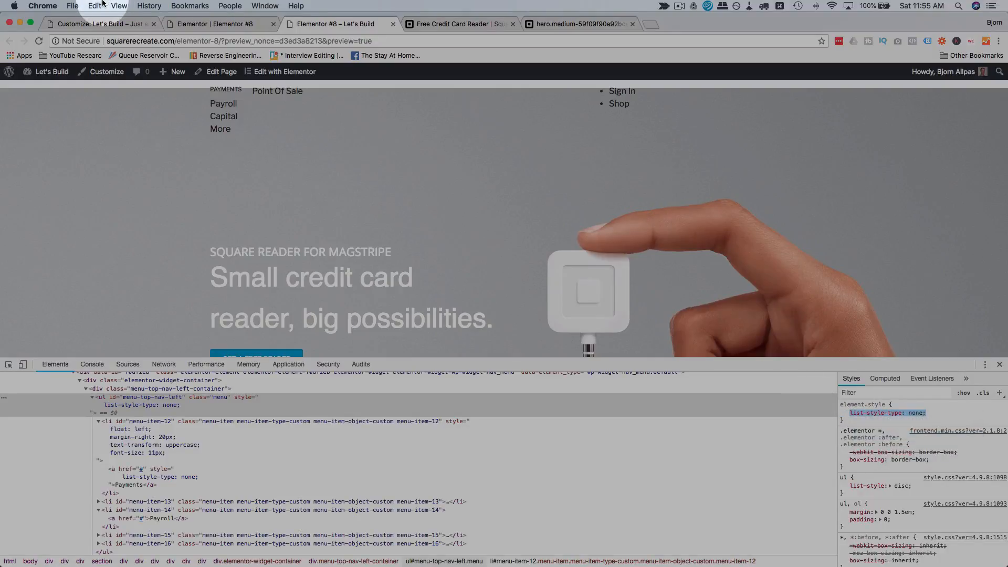
Paste list-style-type: none into the #menu-top-nav-left rule in Additional CSS and add blank lines below the rule.
click(98, 24)
click(129, 331)
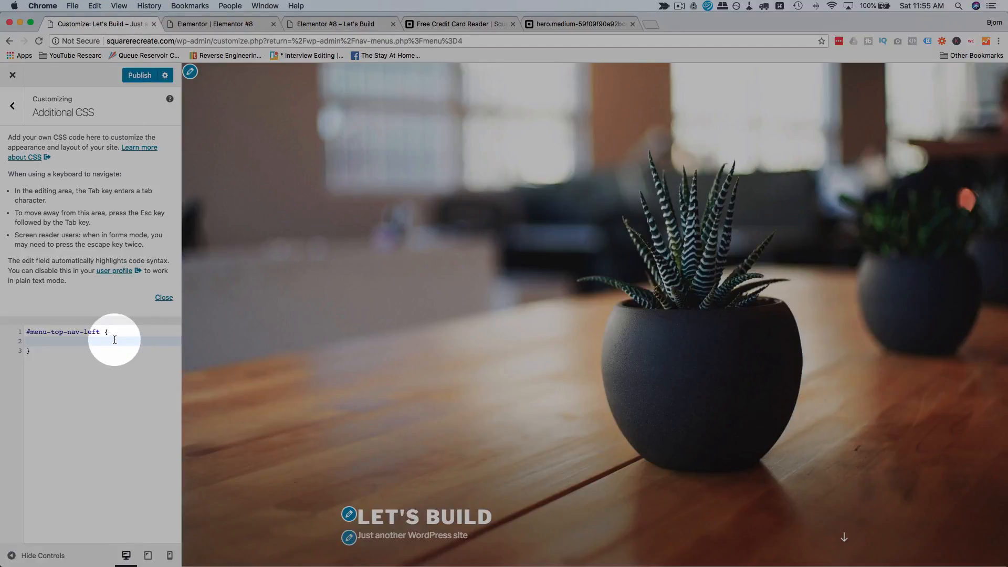
right_click(115, 340)
click(134, 407)
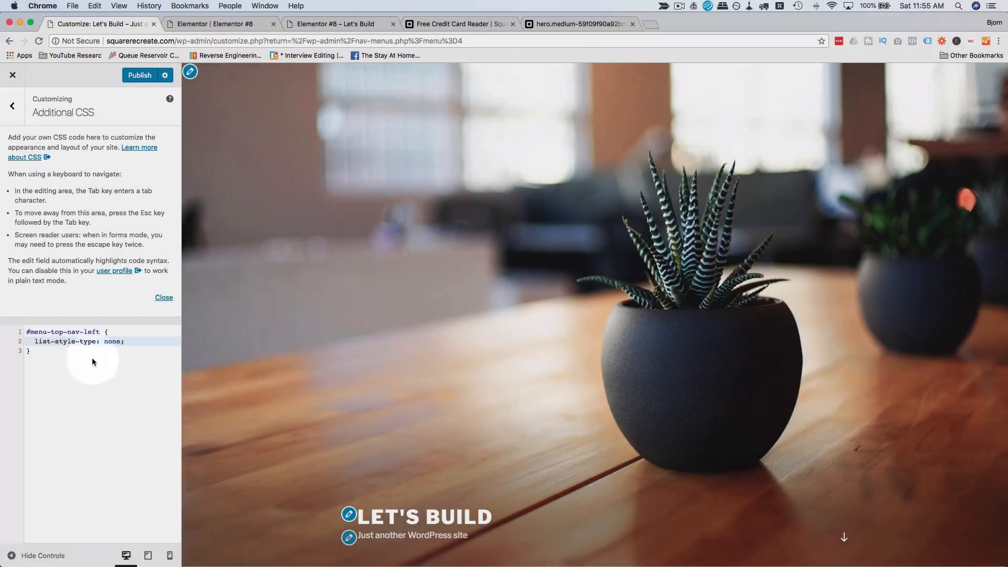
click(92, 358)
key(Return)
key(Return)
In the page preview's inspector, select all inline style declarations of the menu-item-12 list item.
click(221, 24)
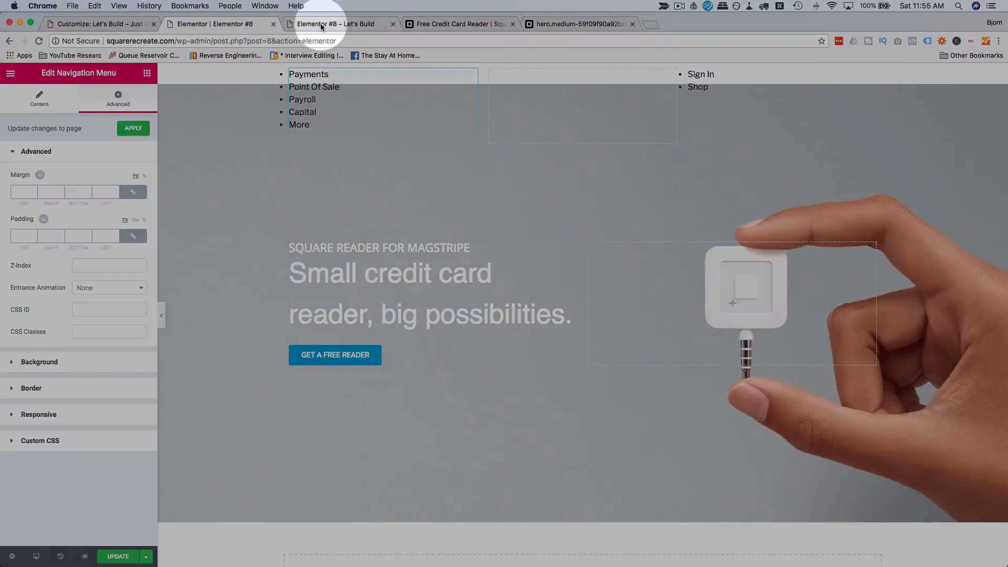
click(321, 23)
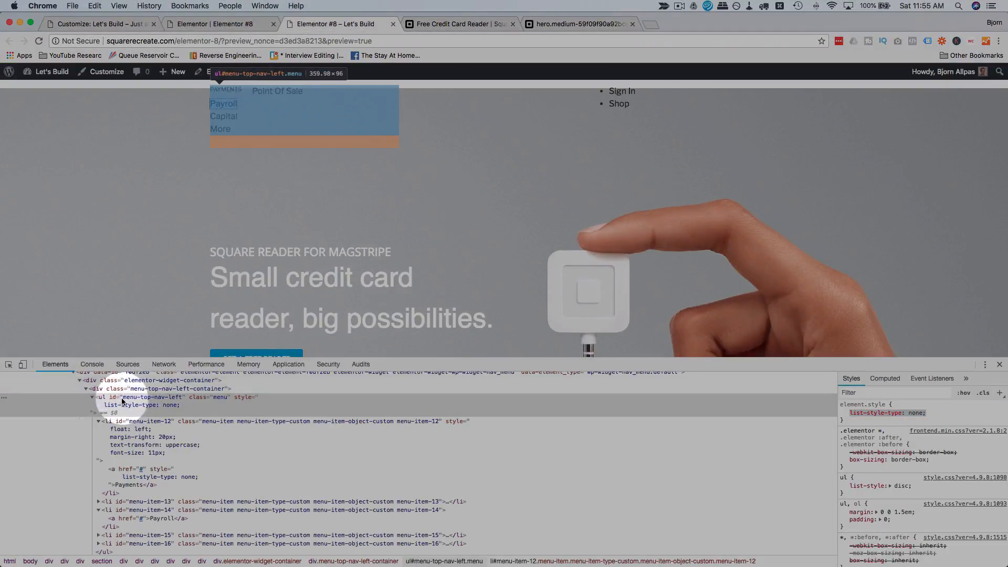
click(158, 421)
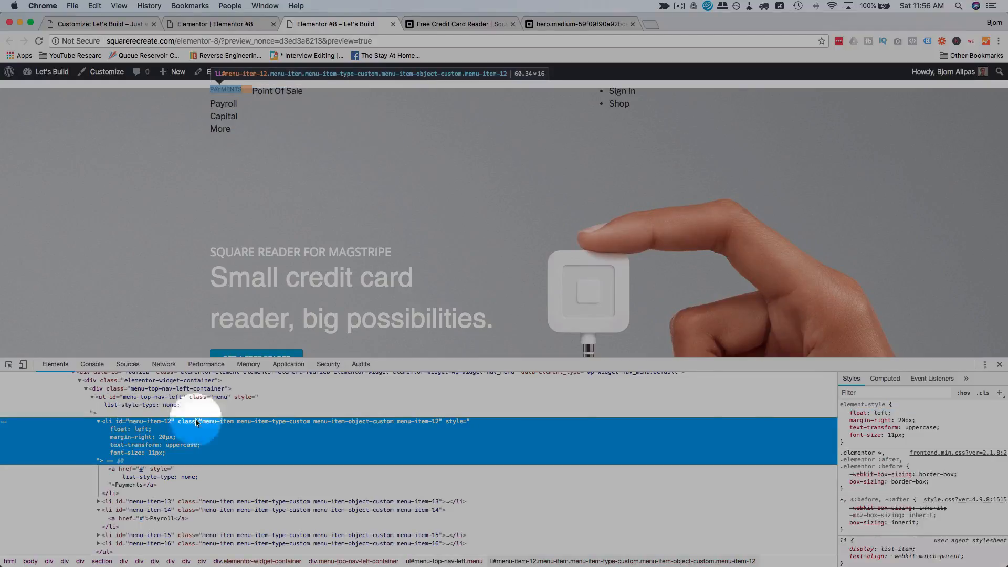
drag(911, 436, 854, 420)
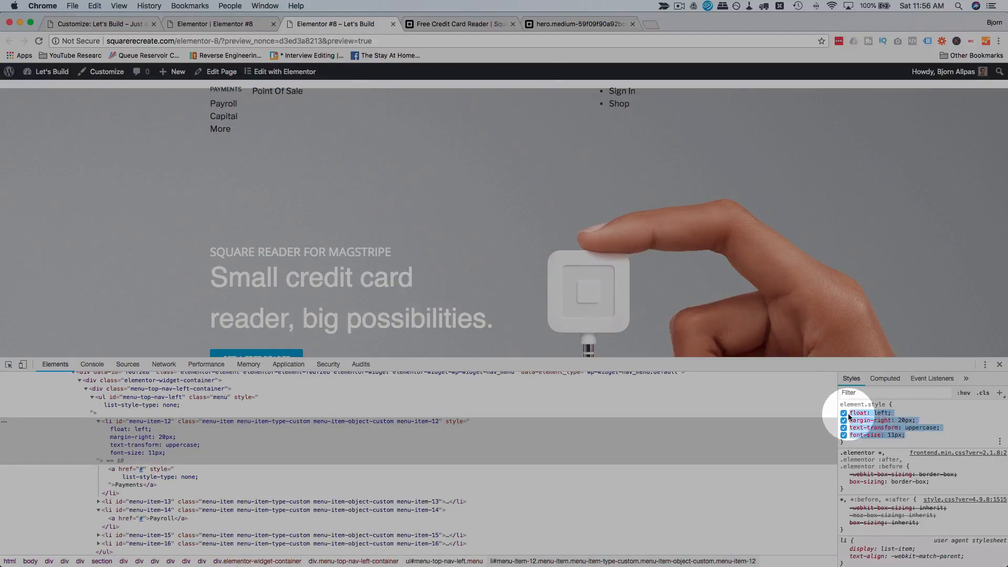
Duplicate the #menu-top-nav-left rule below itself in the Customizer's Additional CSS and change the copy's selector to #menu-top-nav-left li.
click(113, 24)
drag(50, 362, 26, 332)
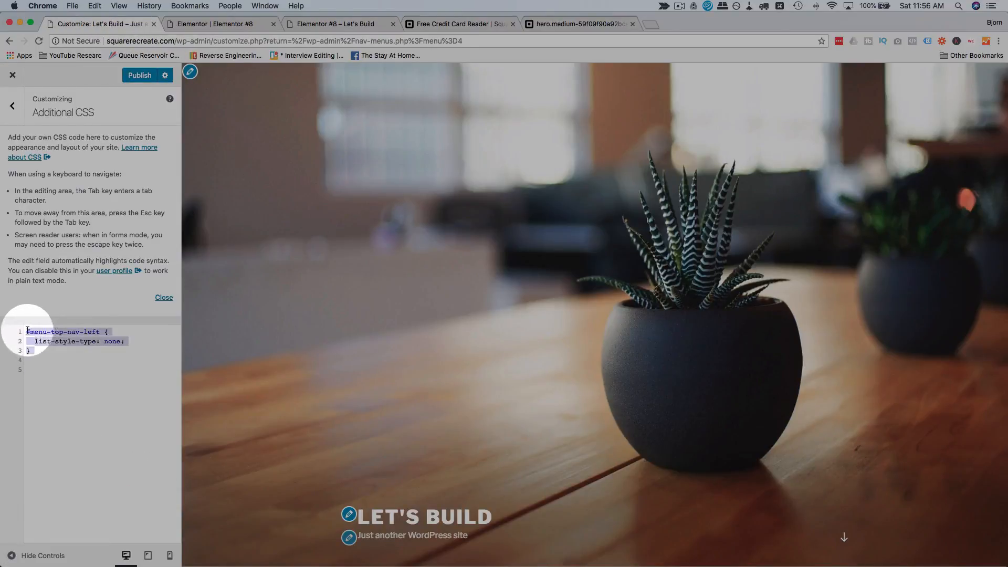
right_click(44, 340)
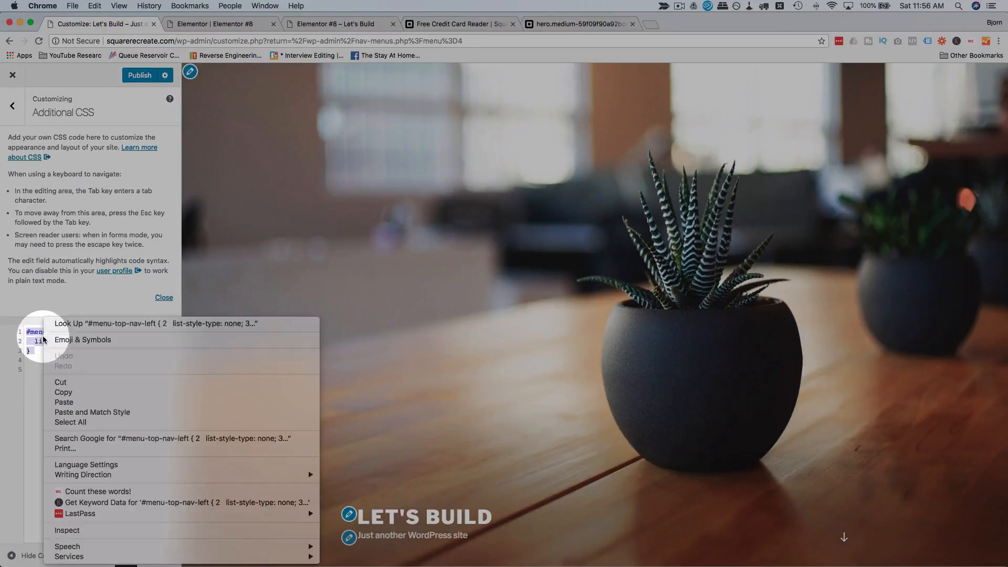
click(50, 391)
click(43, 384)
key(super+v)
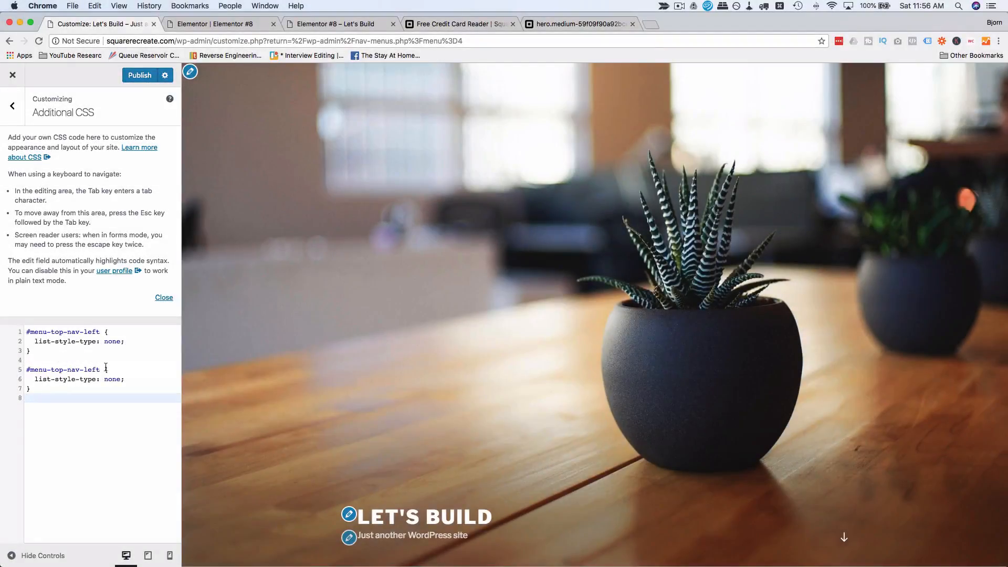
click(104, 369)
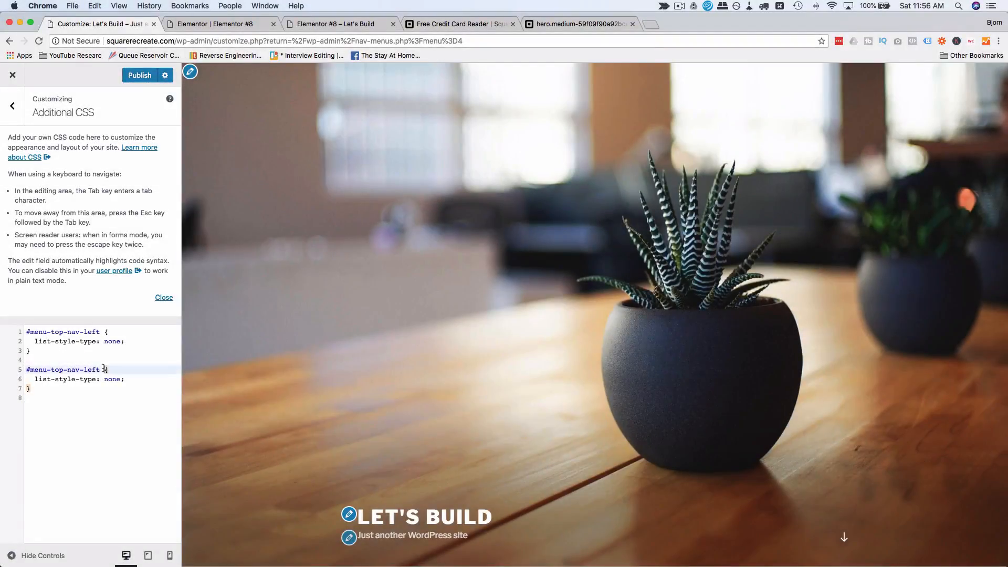
text(li)
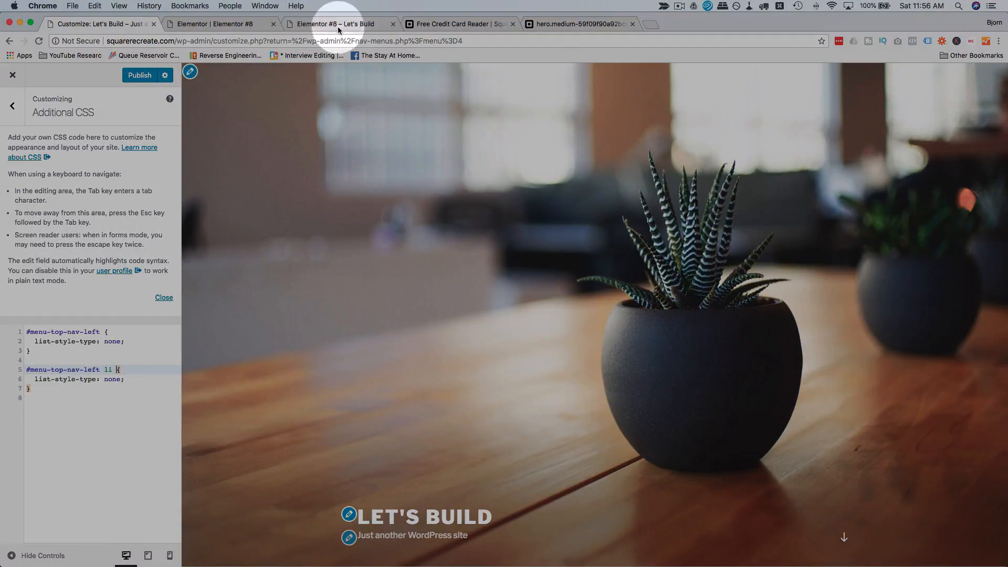
Replace the #menu-top-nav-left li rule's declaration with menu-item-12's copied styles: float: left, margin-right: 20px, text-transform: uppercase, font-size: 11px.
click(326, 24)
right_click(865, 411)
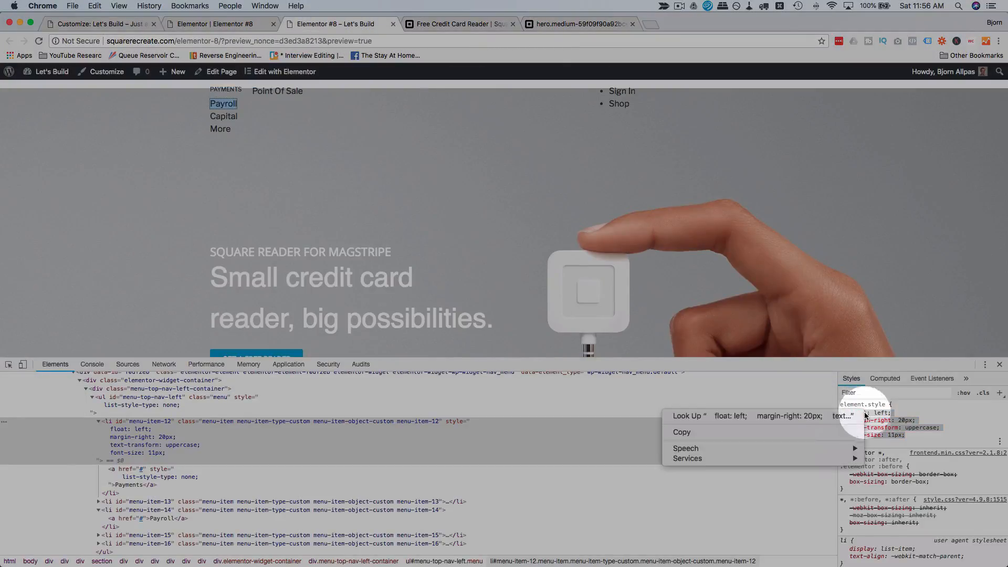
click(821, 434)
click(132, 26)
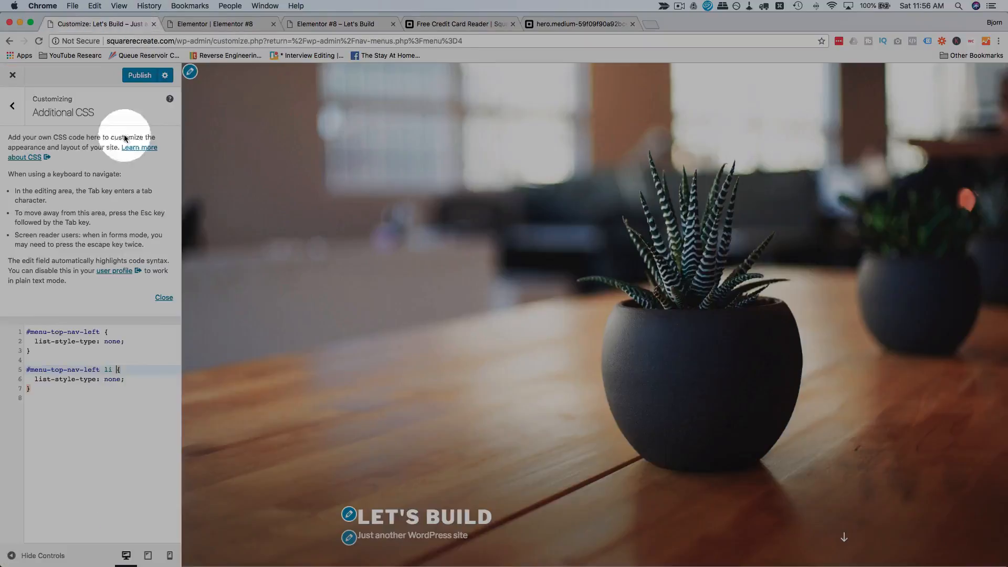
drag(128, 378, 36, 379)
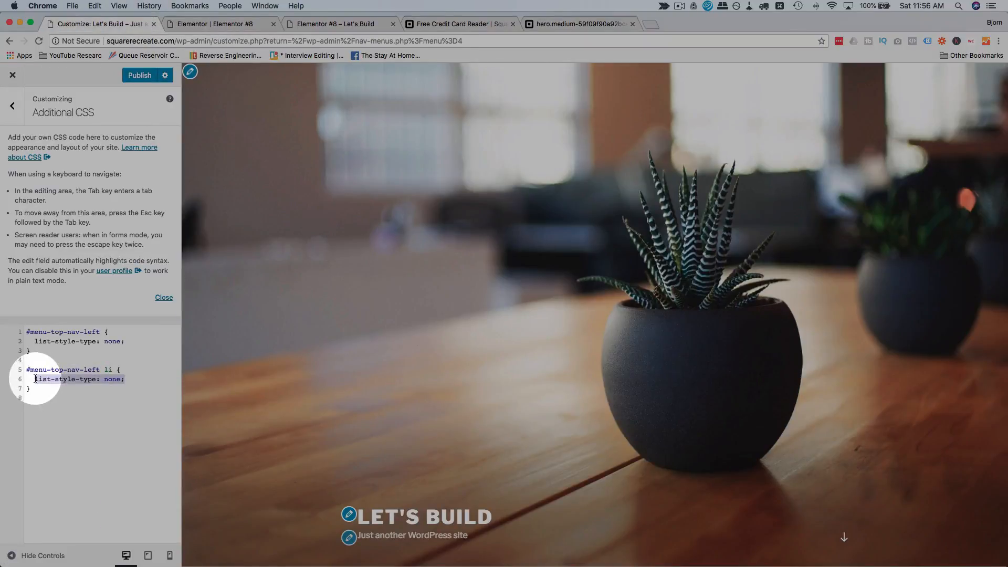
right_click(36, 378)
click(56, 403)
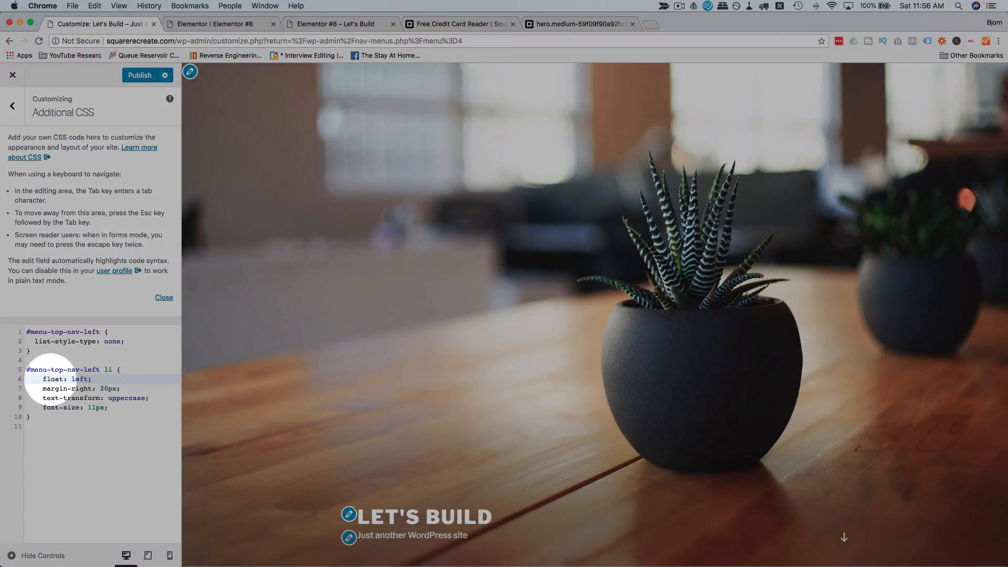
Copy the opening line "#menu-top-nav-left li {" and add blank lines below that rule for another one.
drag(32, 417, 25, 371)
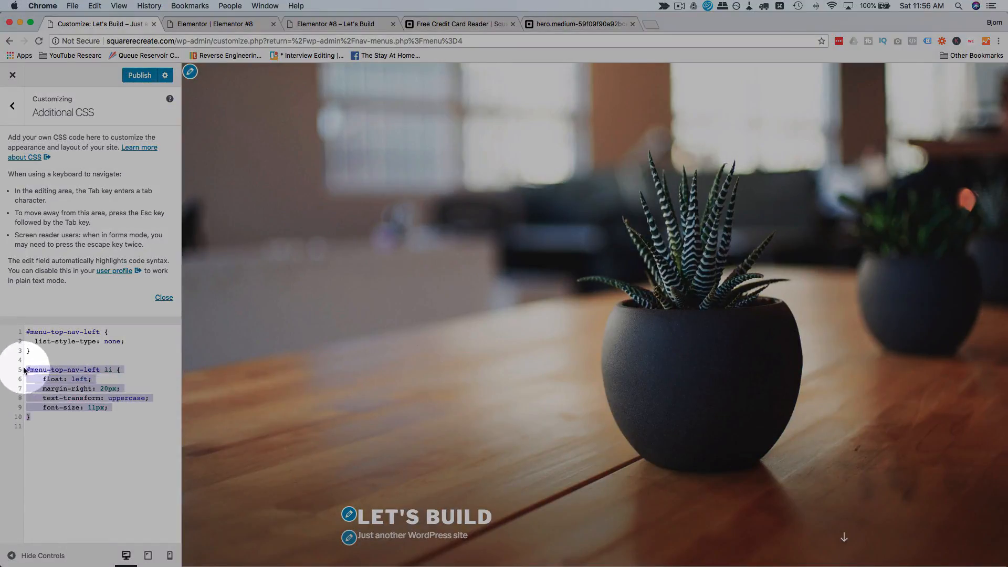
click(111, 369)
drag(126, 370, 25, 370)
key(super+c)
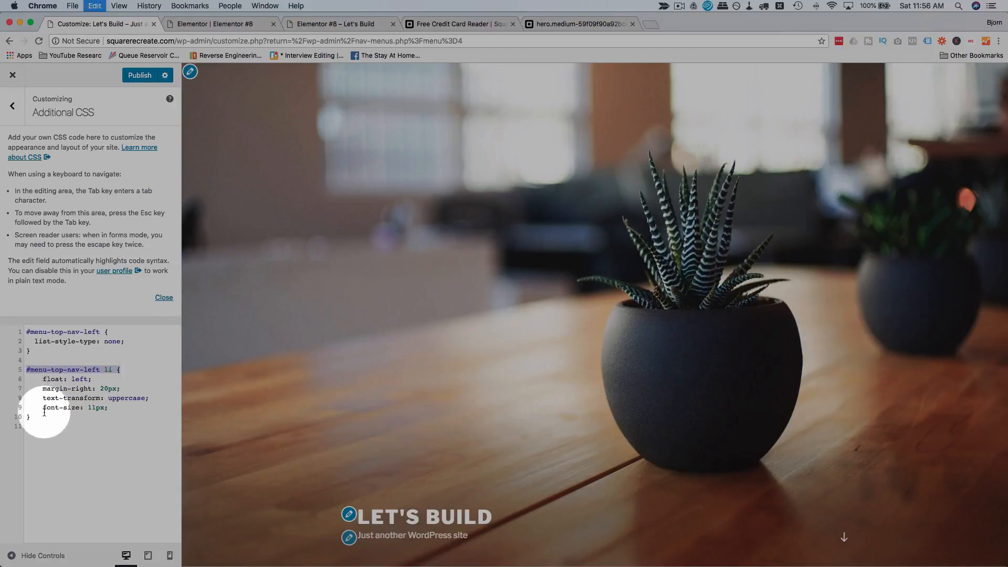
click(42, 418)
key(Return)
key(Return)
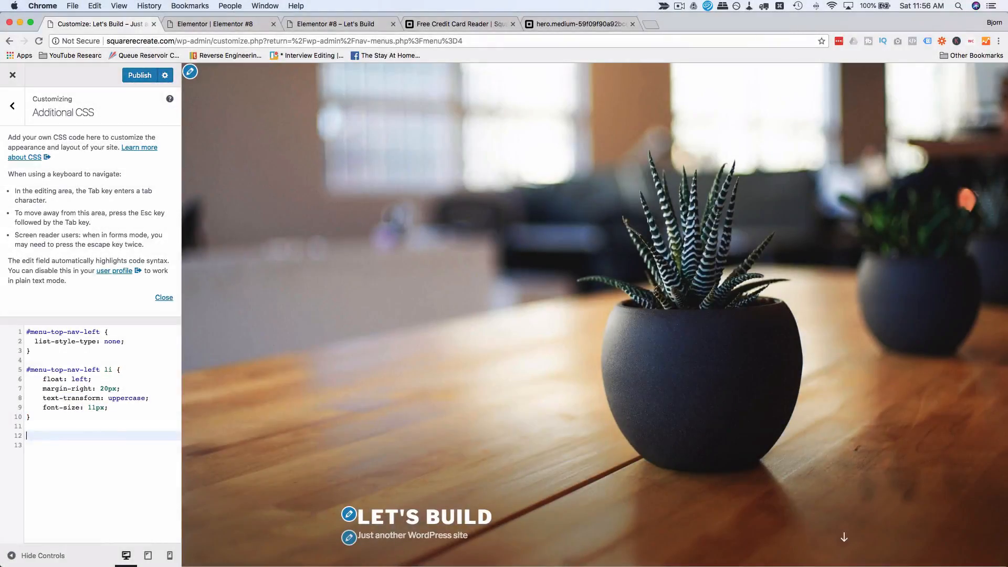
Paste the copied selector line at the end of the CSS and complete it as an empty rule with a closing brace.
key(super+v)
key(Return)
key(super+z)
key(Return)
key(super+z)
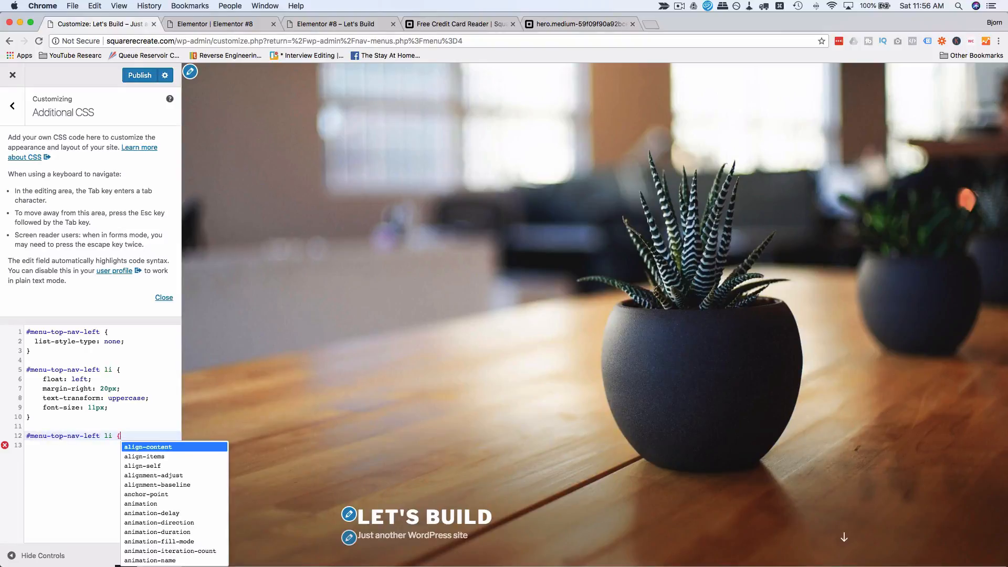
key(Left)
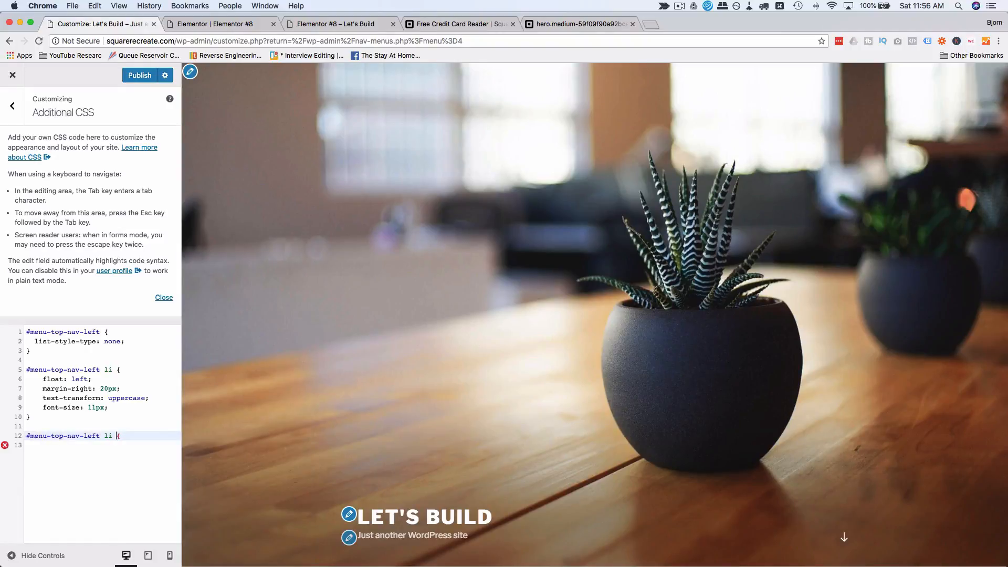
key(Return)
key(Return)
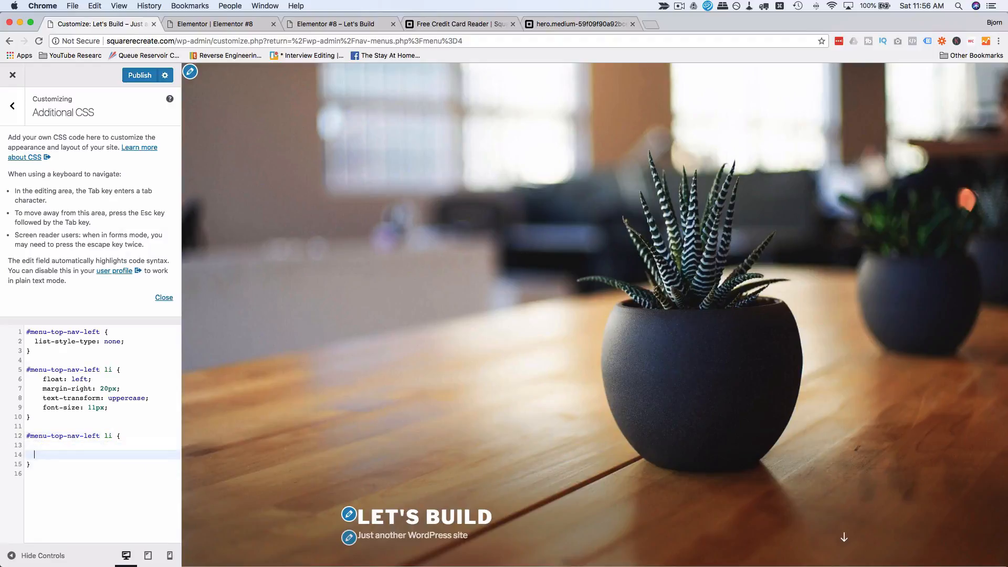
key(BackSpace)
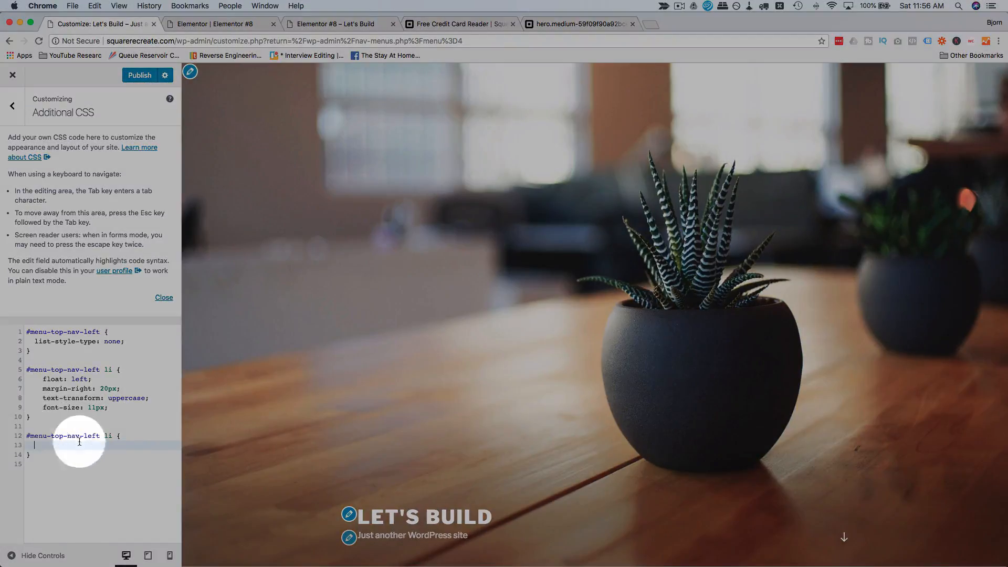
Change the empty rule's selector to #menu-top-nav-left li a, give it color:#fff, and publish the CSS.
click(116, 436)
text(a)
click(115, 449)
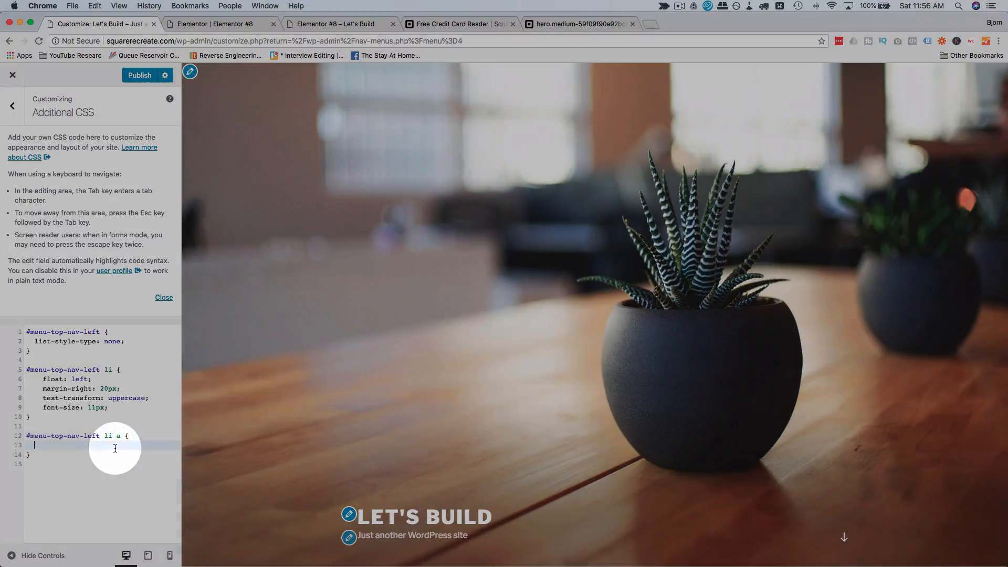
text(color:)
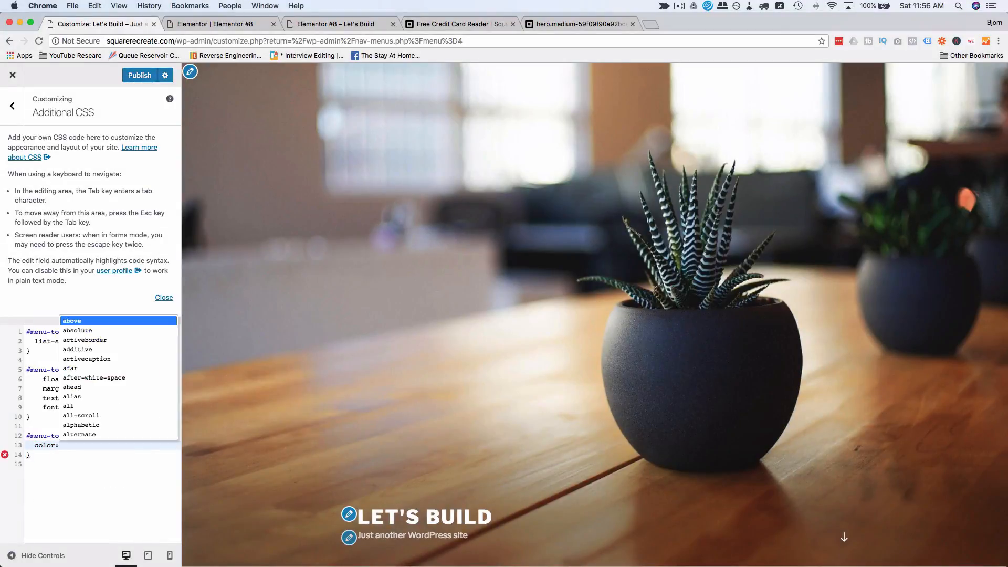
text(#fff;)
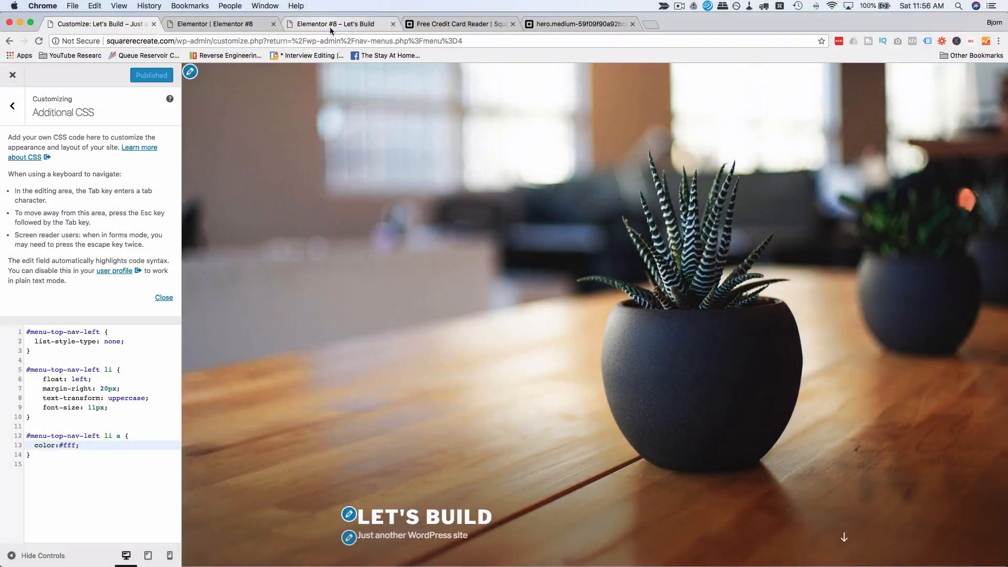
Reload the page preview to check the left navigation menu's styling, then view the same menu in the Elementor editor.
click(329, 27)
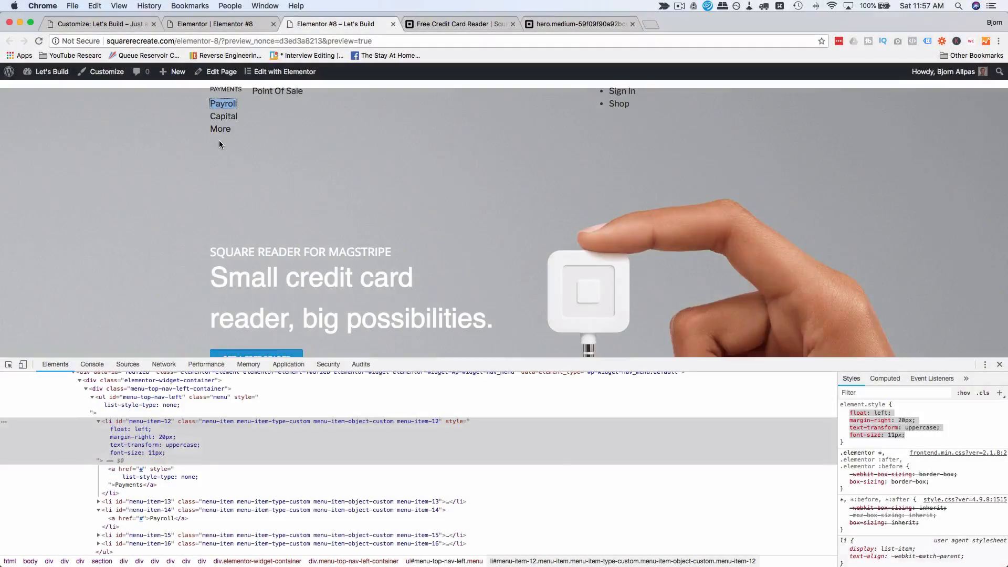
key(super+r)
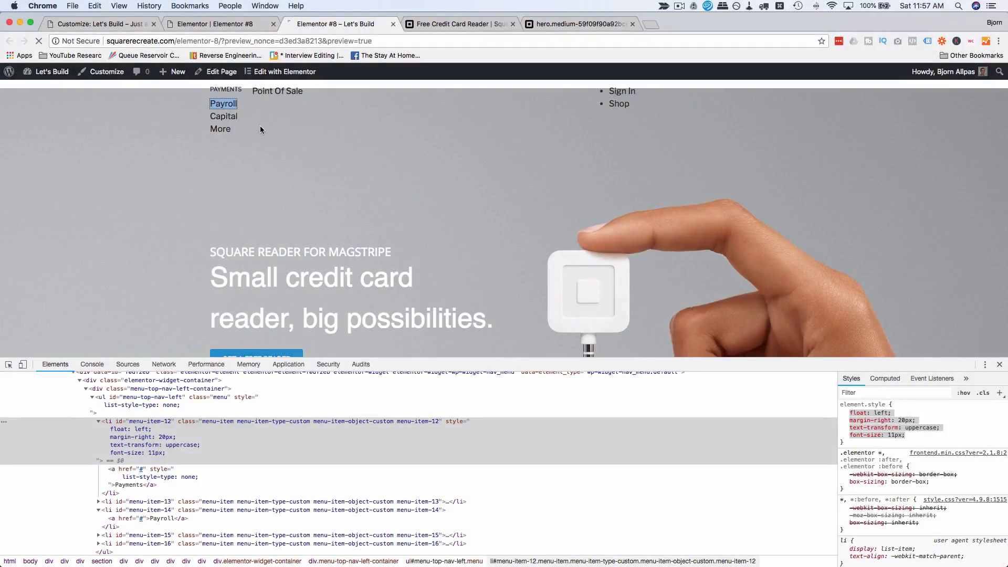
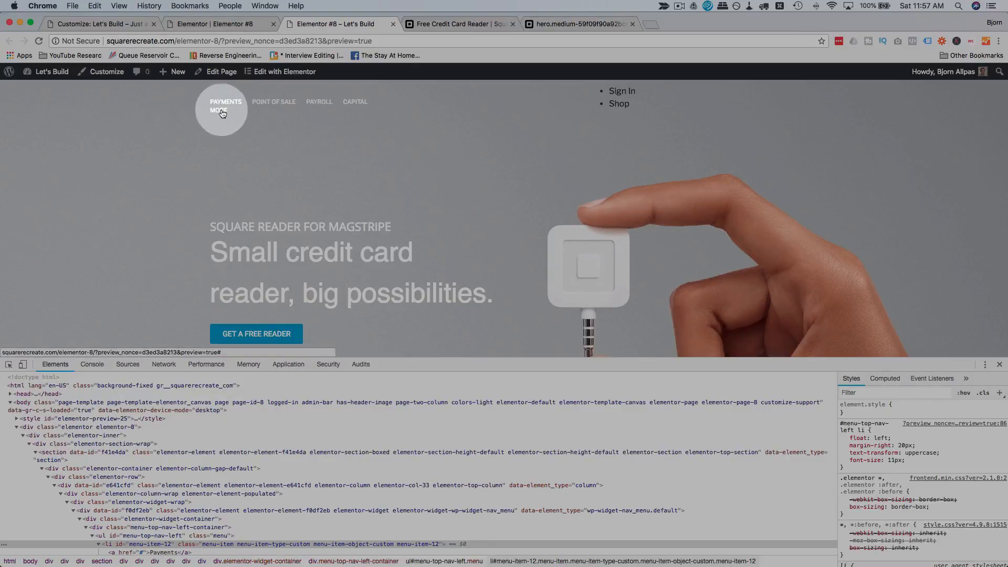
click(226, 24)
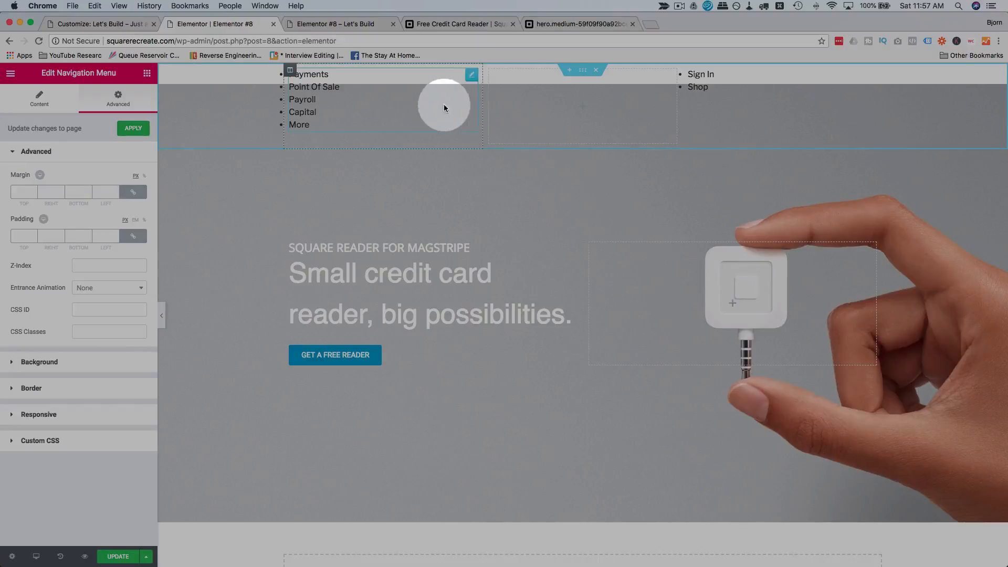
Inspect the Sign In link of the right navigation menu in the page preview to locate its parent list.
click(366, 24)
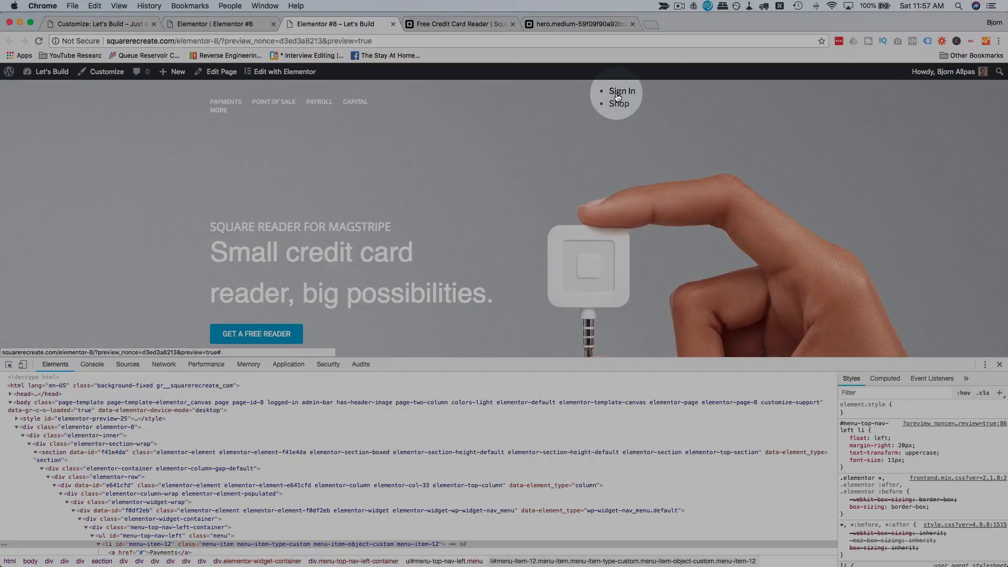
right_click(614, 97)
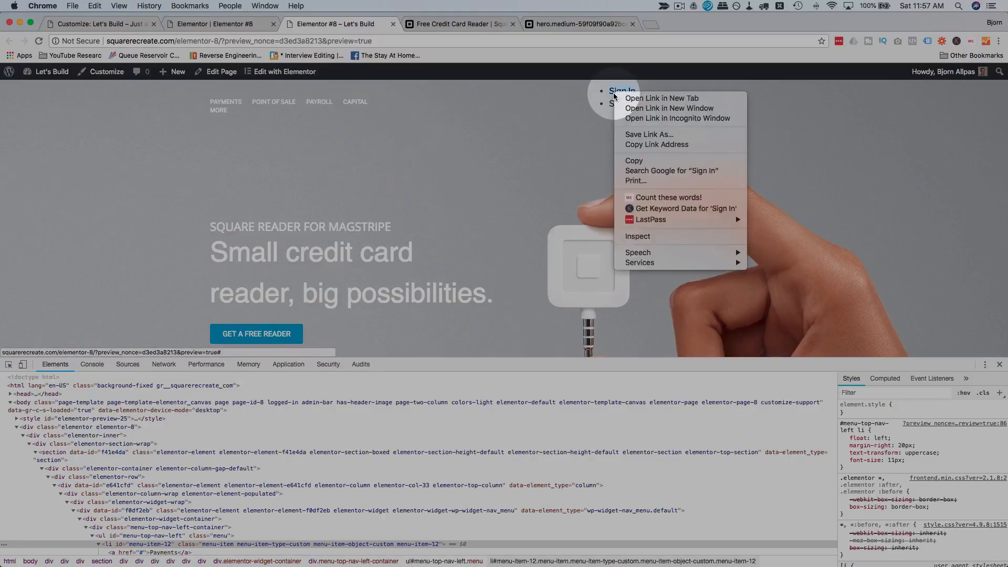
click(639, 230)
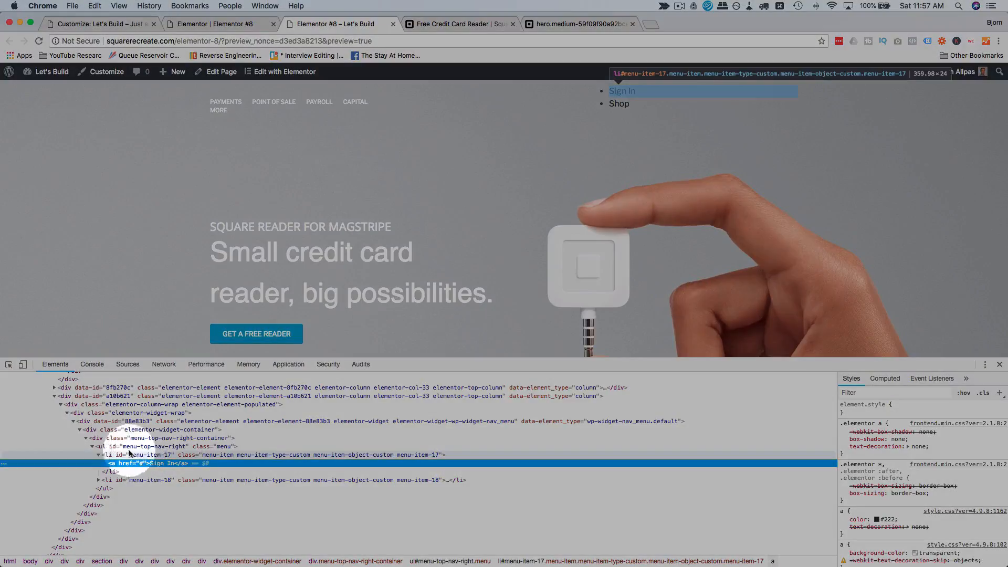
Copy the id "menu-top-nav-right" from the list element that holds the Sign In and Shop menu items.
click(129, 447)
double_click(131, 447)
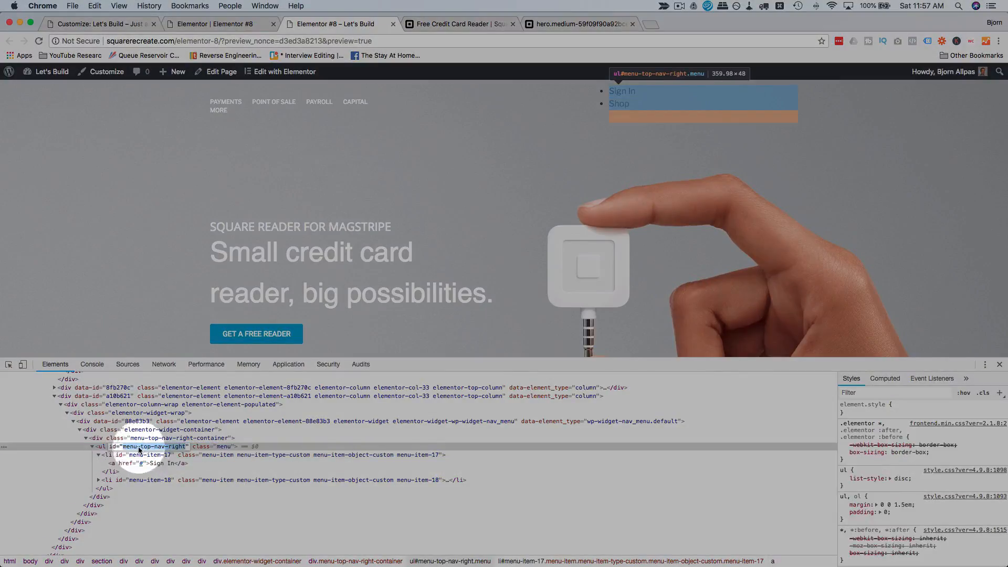
right_click(170, 450)
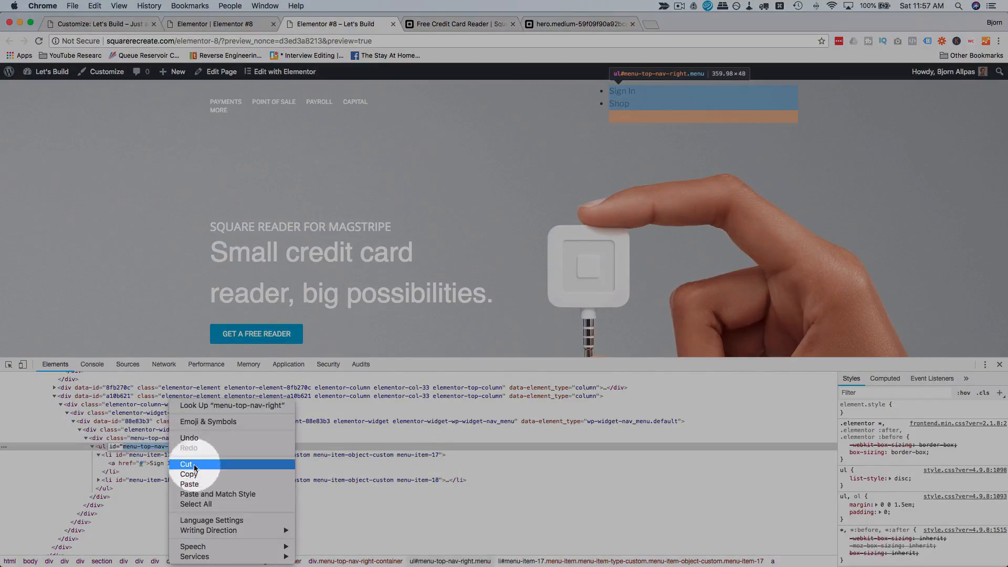
click(181, 462)
In the site's Additional CSS, add "#menu-top-nav-right" to the selector of the list-style-type rule.
click(451, 24)
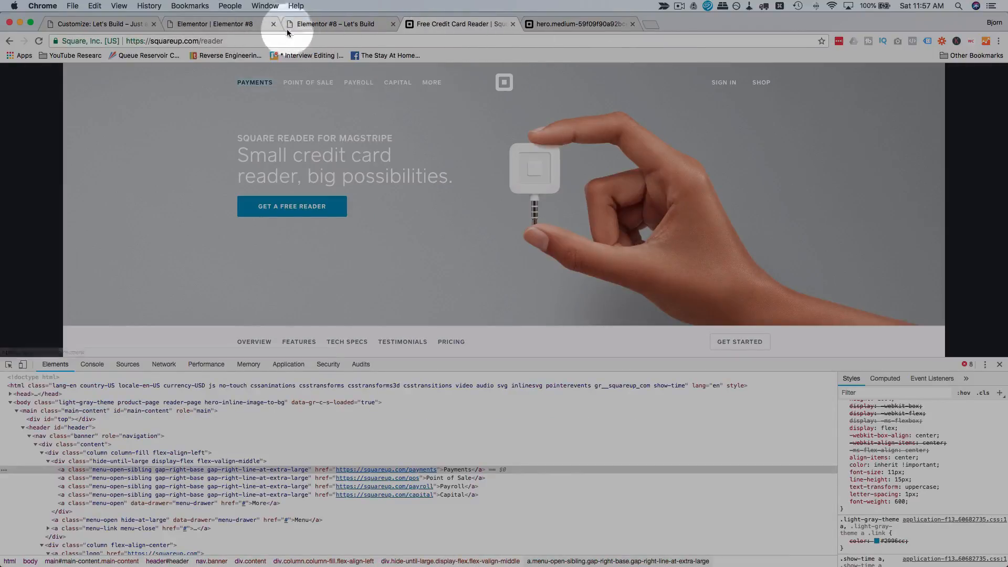
click(235, 23)
click(142, 24)
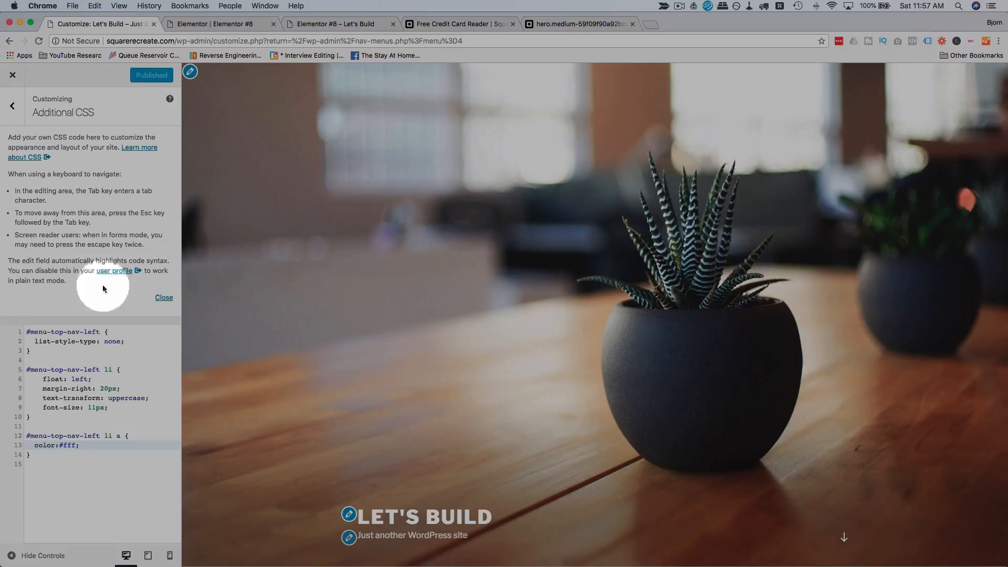
click(100, 333)
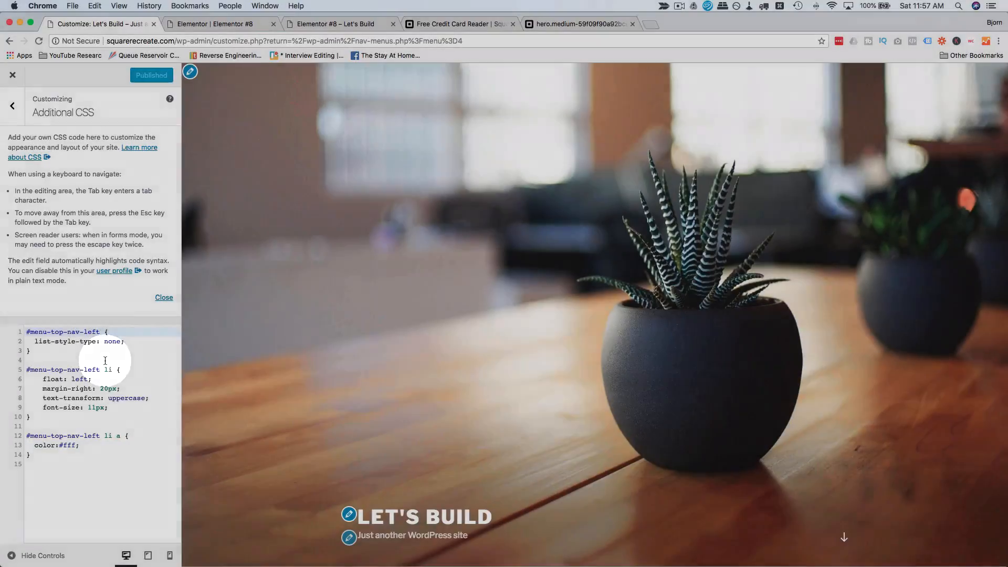
text(, menu-top-nav-right)
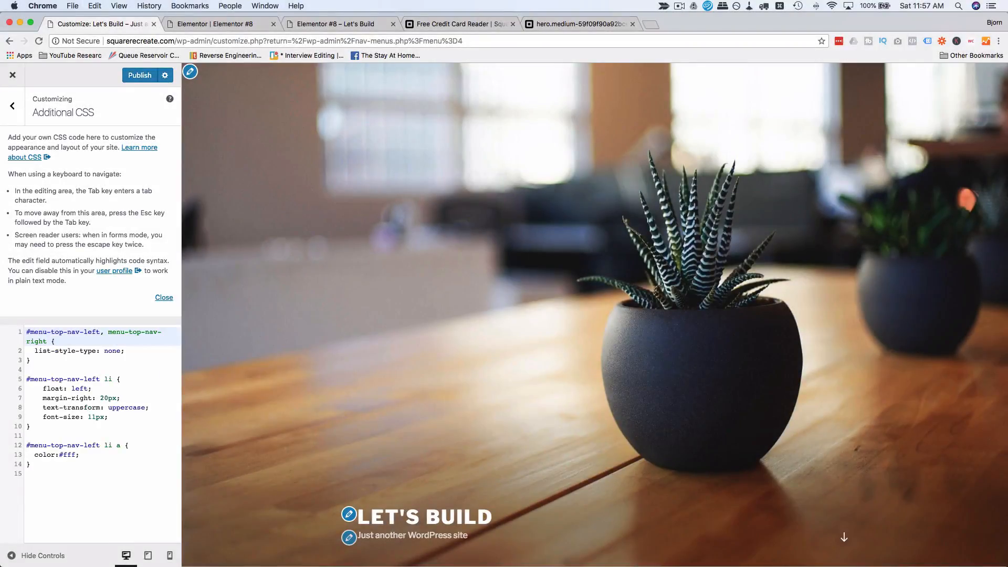
click(107, 332)
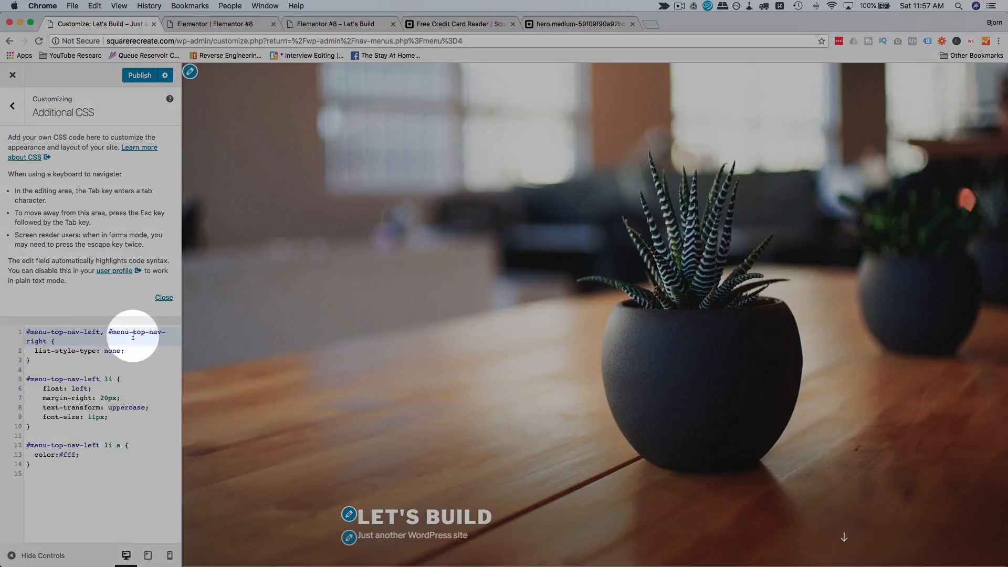
Add "#menu-top-nav-right li" to the selector of the floated list-item rule.
click(113, 378)
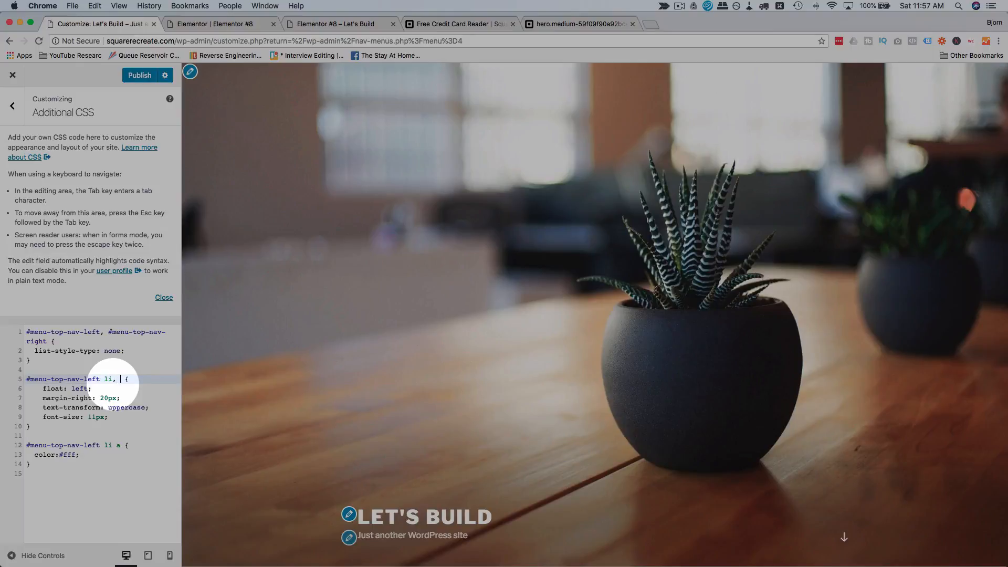
text(, #)
key(super+v)
text(li)
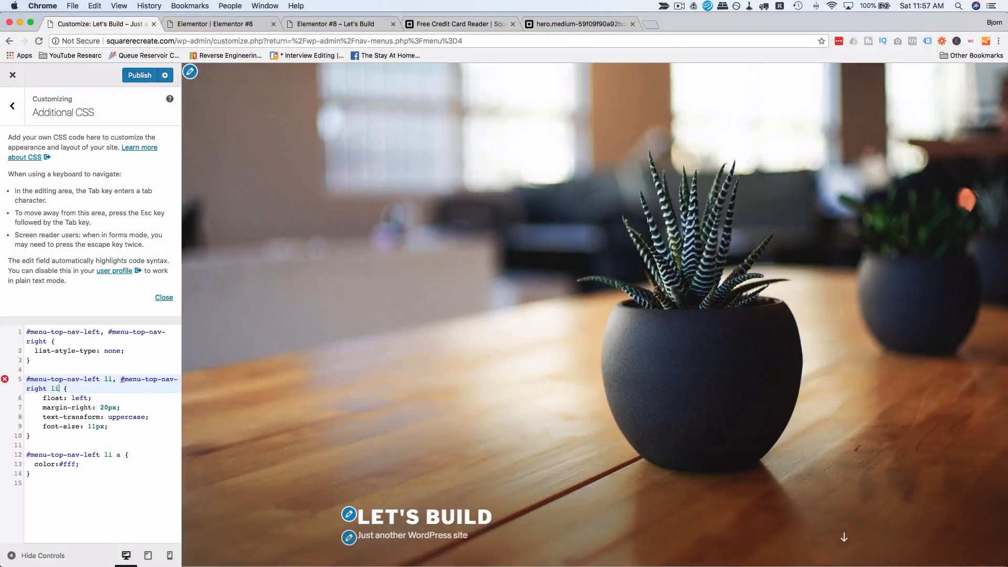
Add "#menu-top-nav-right li a" to the selector of the white link color rule.
click(121, 455)
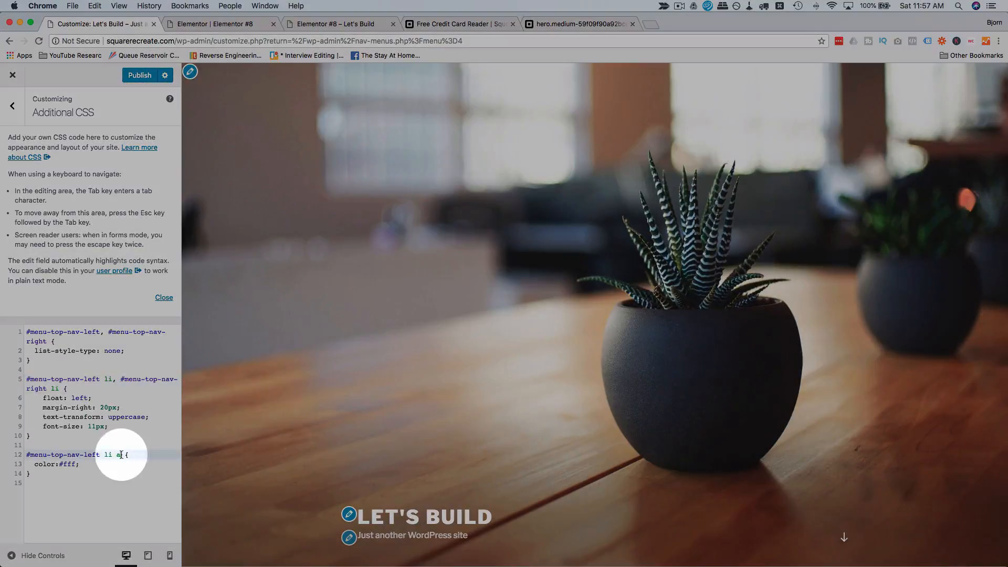
text(, #)
key(super+v)
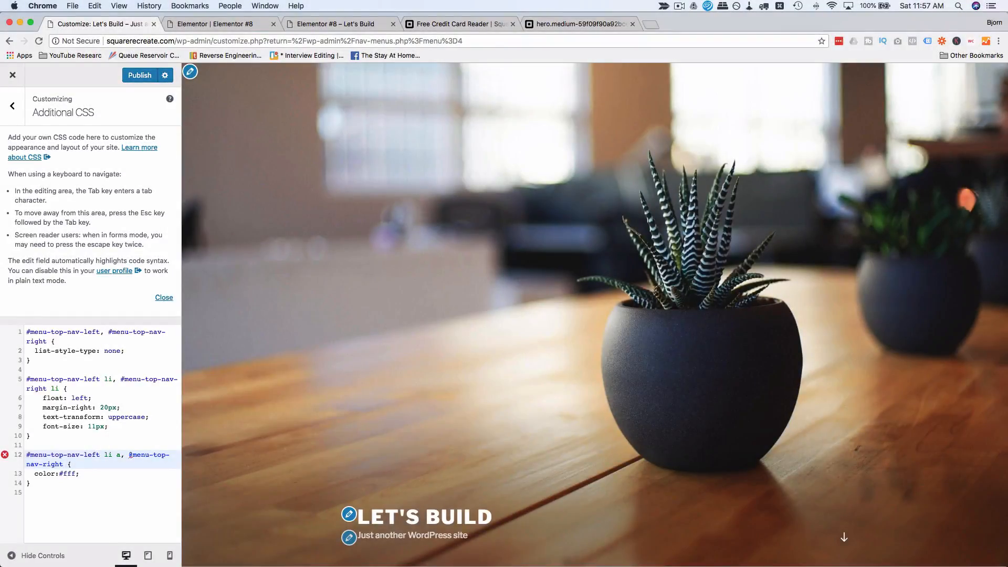
text(li a)
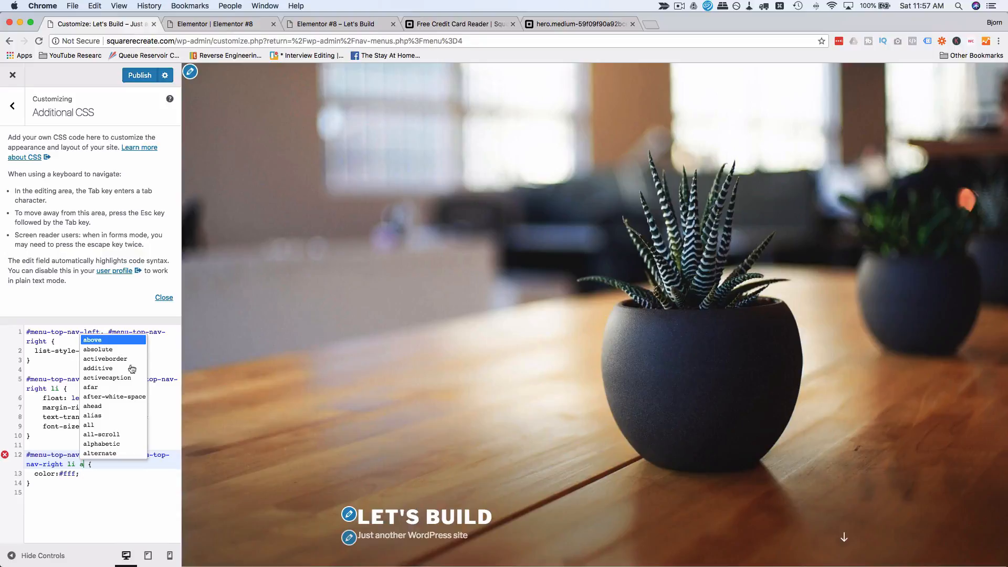
click(126, 300)
scroll(93, 439, down, 3)
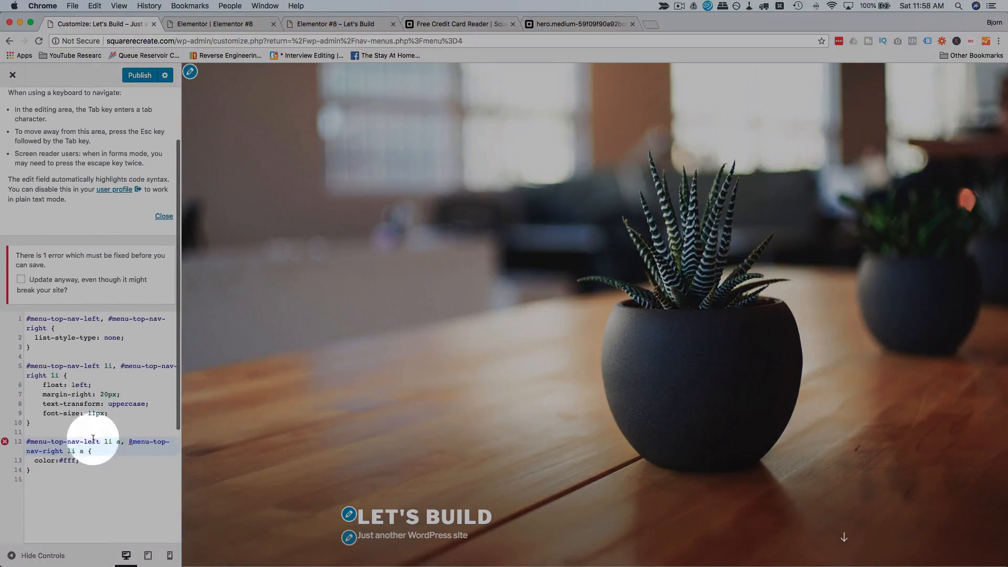
scroll(93, 439, down, 1)
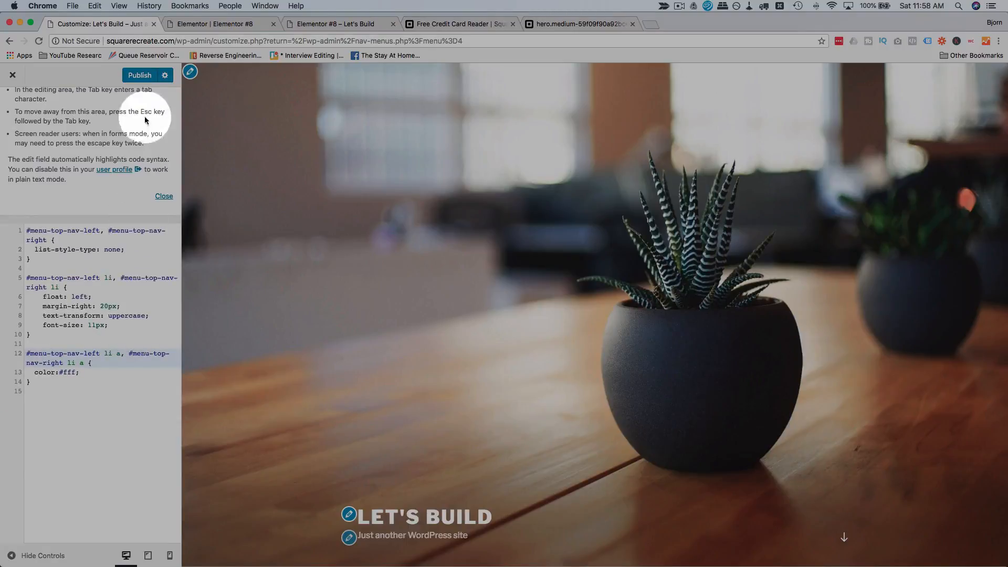
Reload the Elementor #8 page preview to check the header menus, and close the developer tools.
click(346, 27)
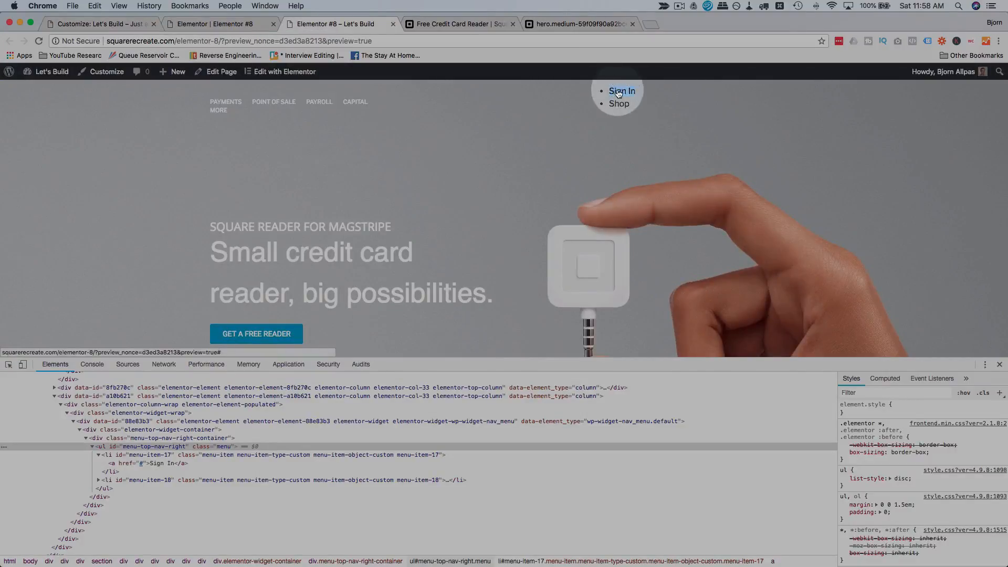
click(39, 42)
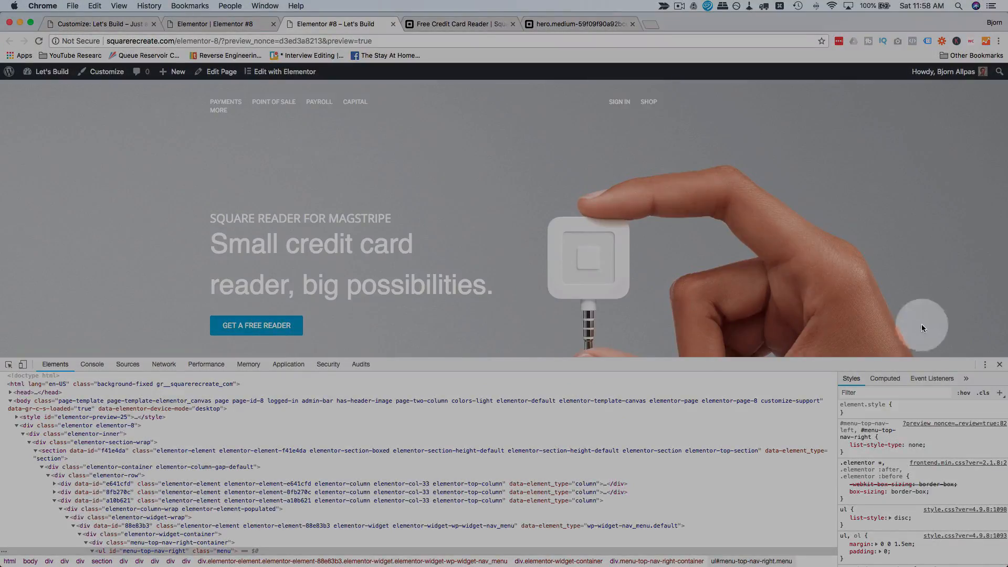
click(1000, 364)
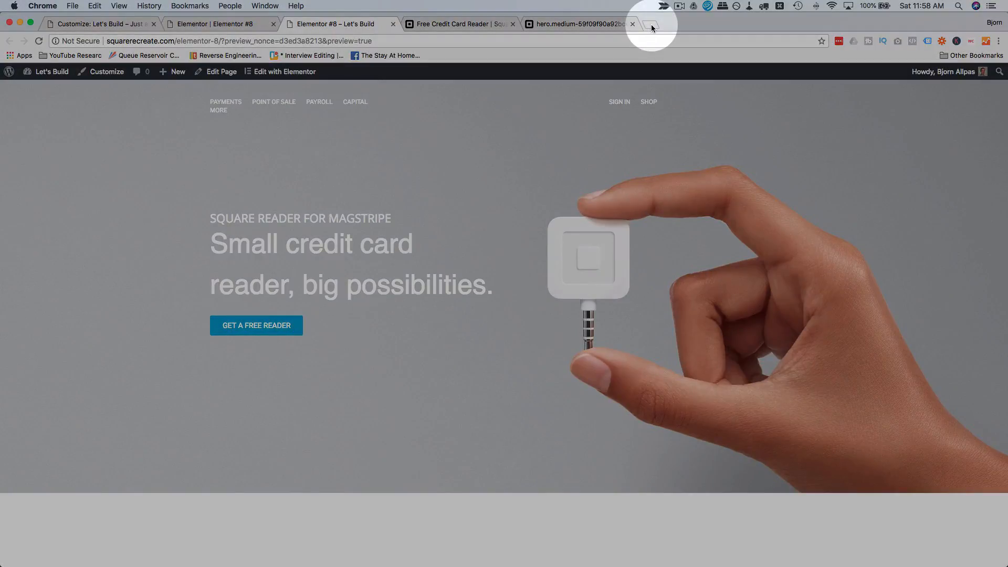
Search the web for "square logo" in a new tab and show the image results.
click(652, 26)
text(square)
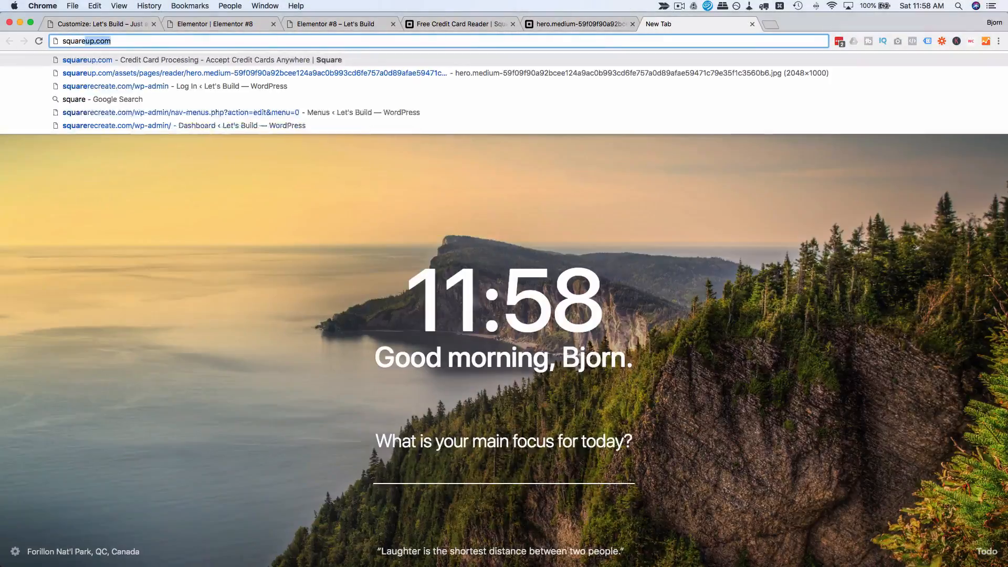
text( logo)
key(Return)
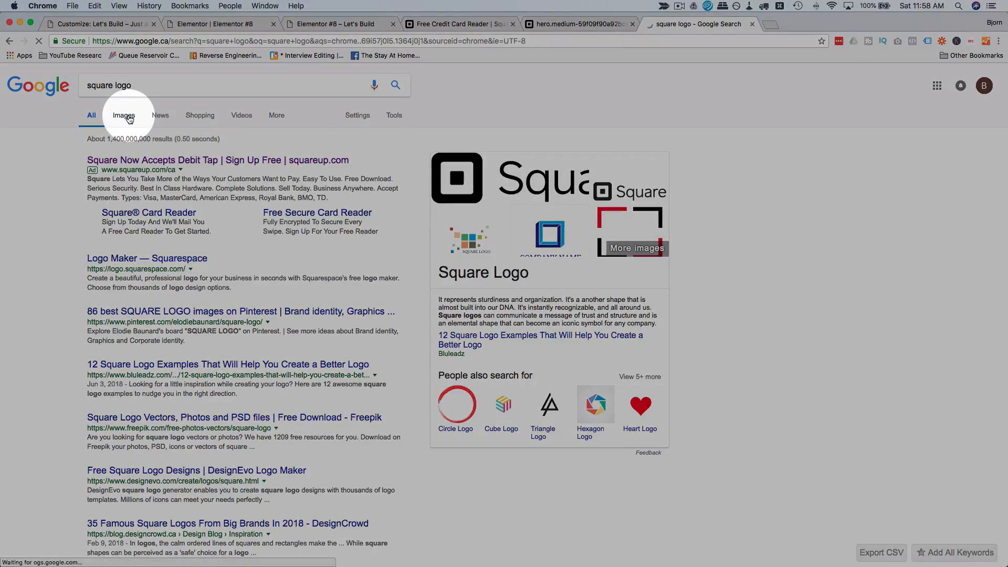
click(129, 120)
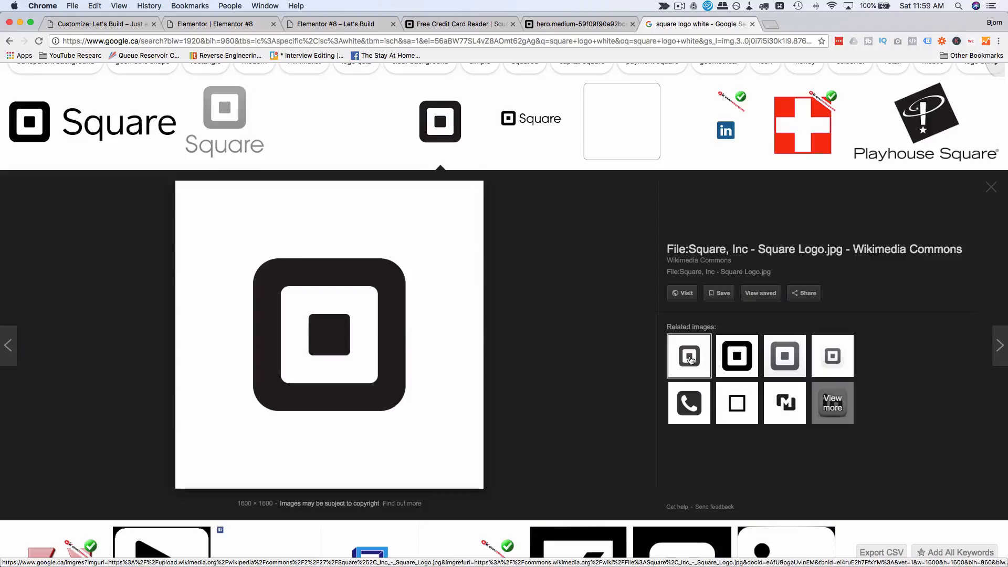
Copy the enlarged Square logo image from Wikimedia Commons and close the image search.
right_click(396, 315)
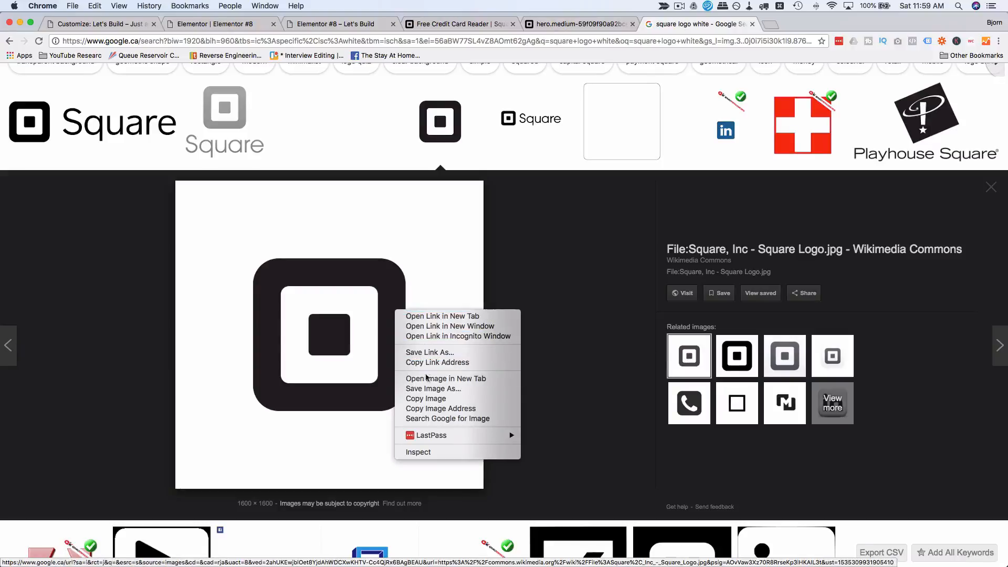
click(426, 401)
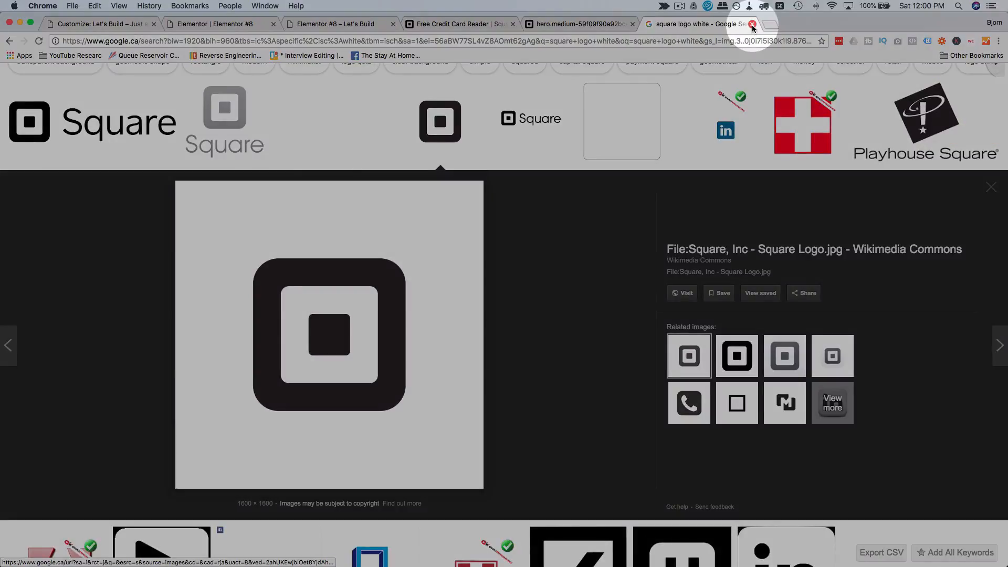
click(752, 24)
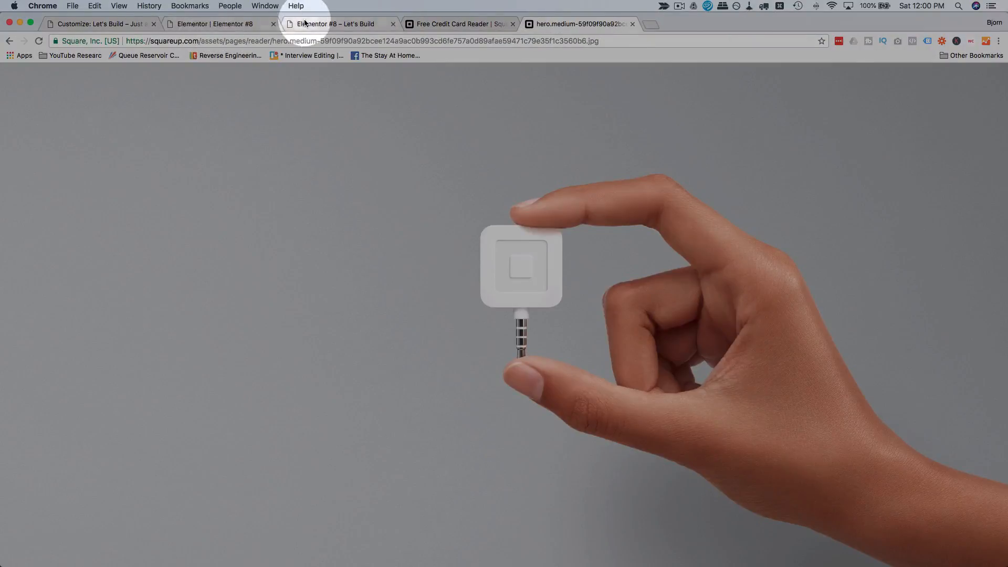
In the Elementor editor, add an Image widget to the empty middle column of the header section.
click(213, 24)
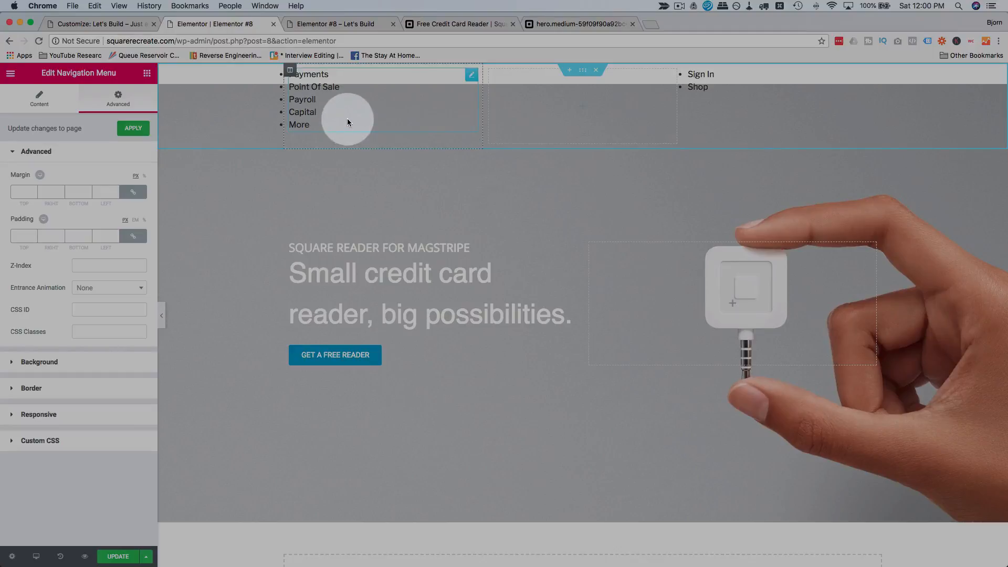
click(349, 24)
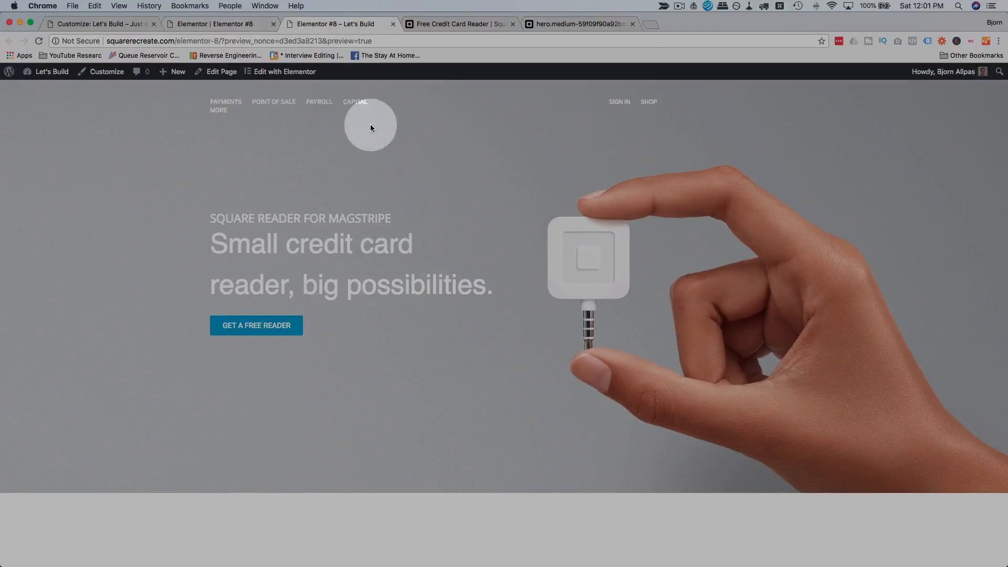
click(237, 23)
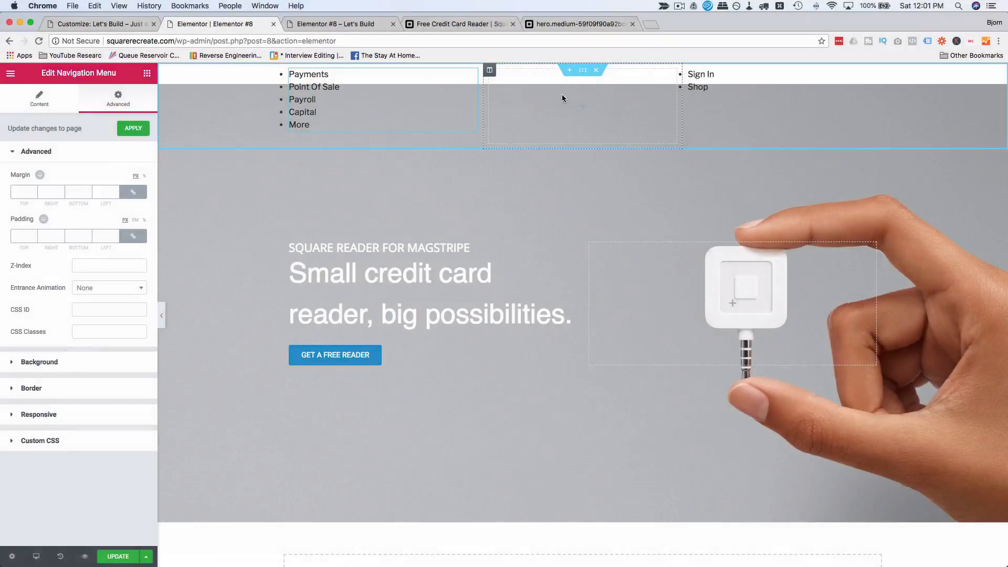
click(562, 95)
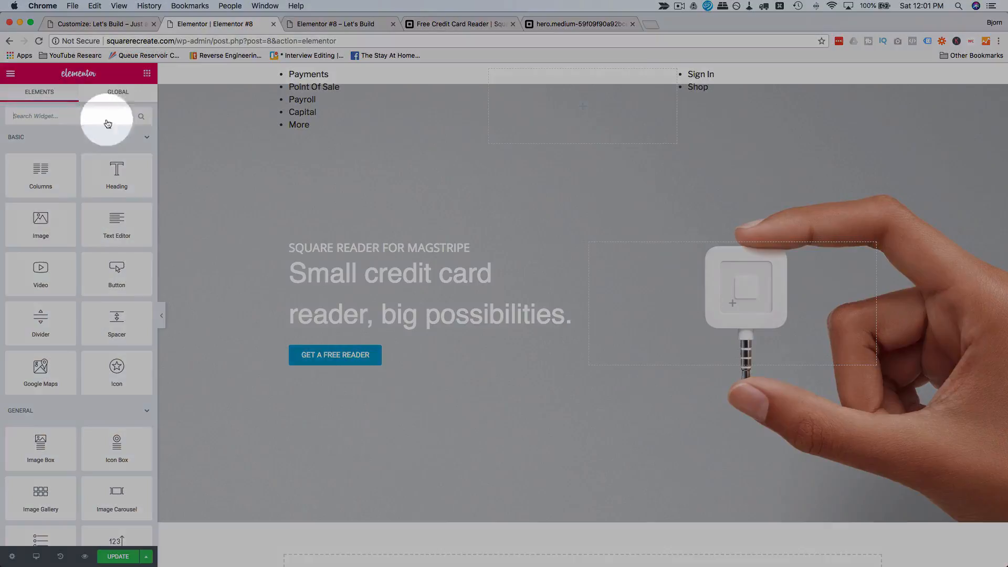
drag(42, 233, 529, 102)
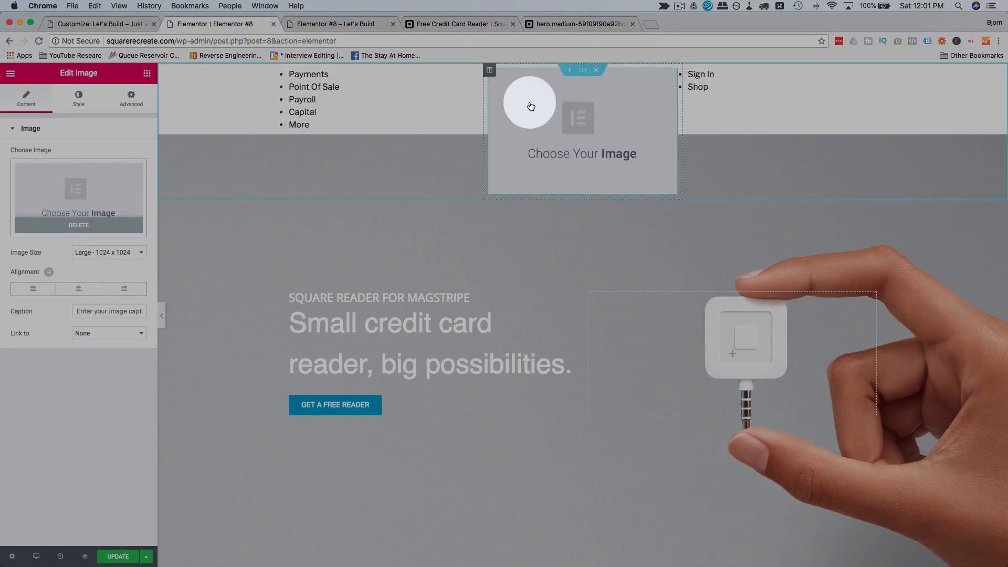
Upload square-logo.png to the media library, give it the alt text "square-logo" and insert it into the Image widget.
click(112, 191)
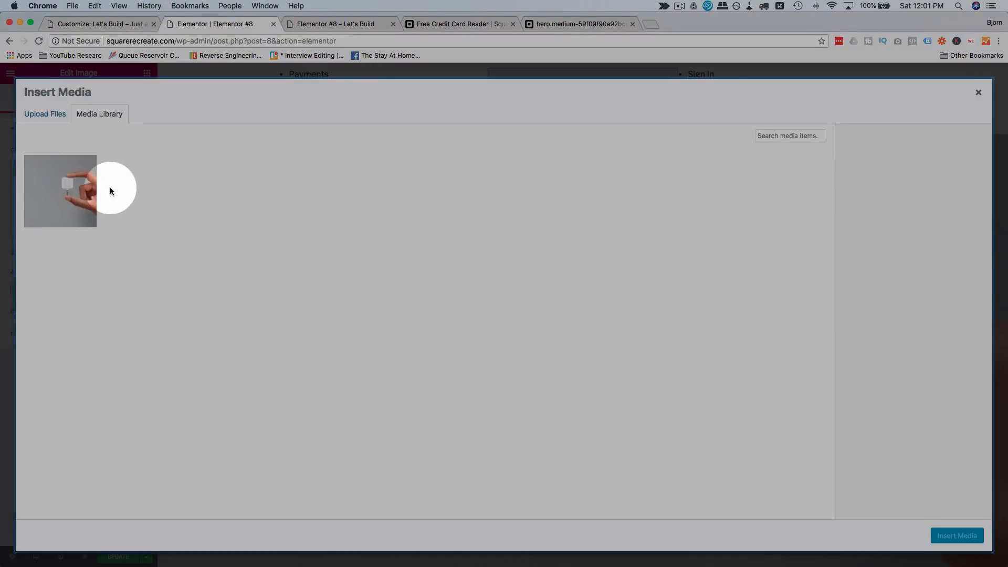
drag(857, 192, 426, 197)
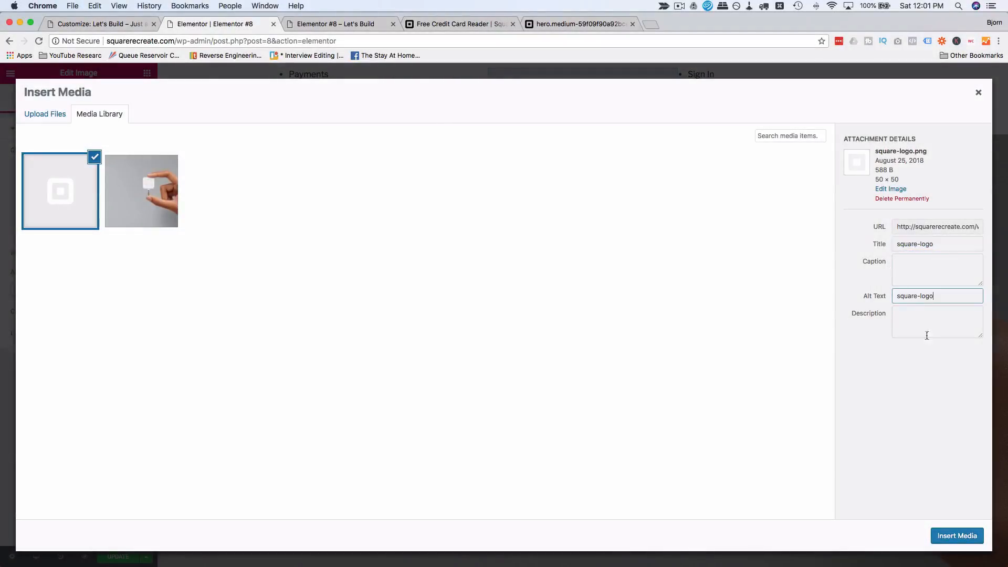
click(961, 536)
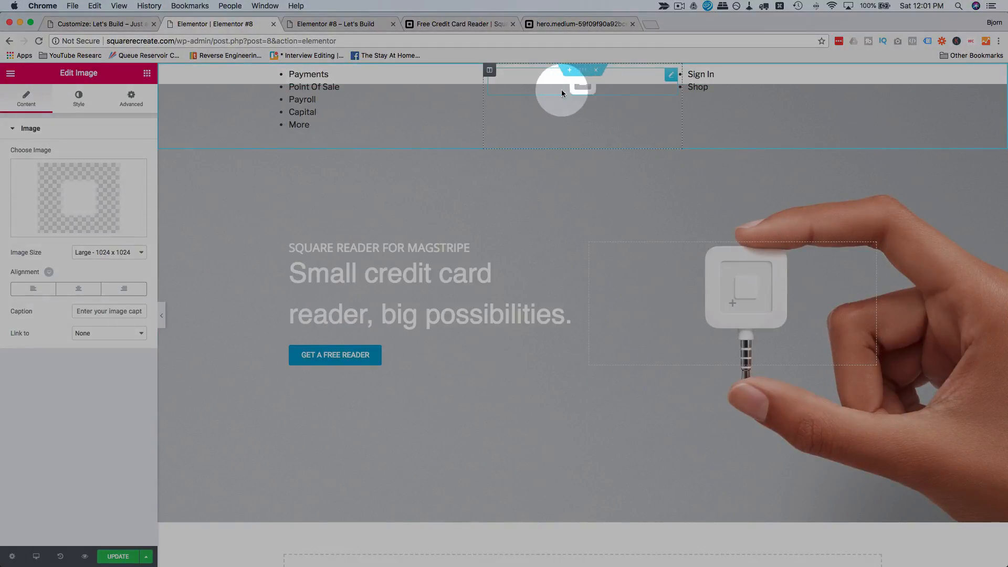
Save the page changes and reload the Elementor editor.
click(118, 557)
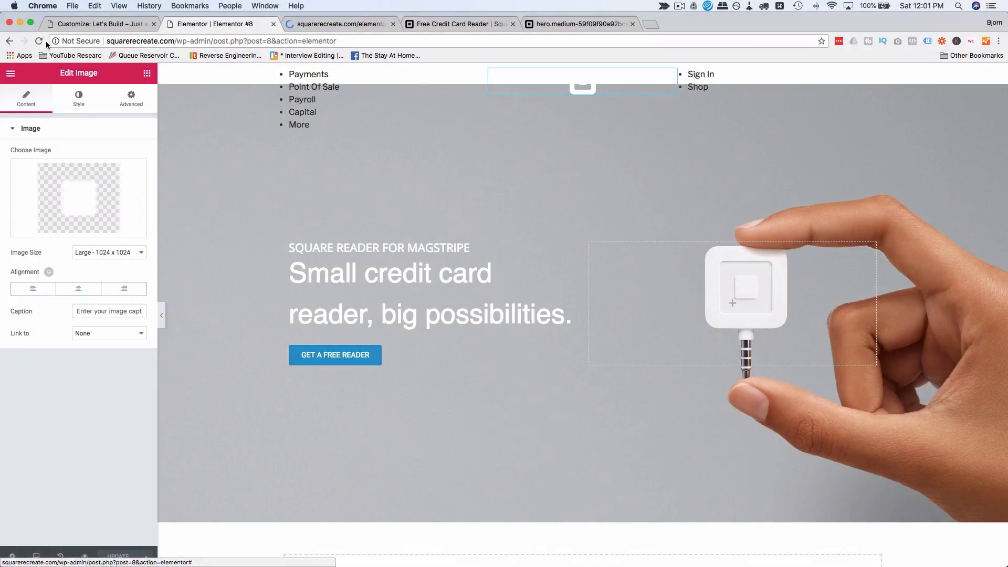
click(40, 42)
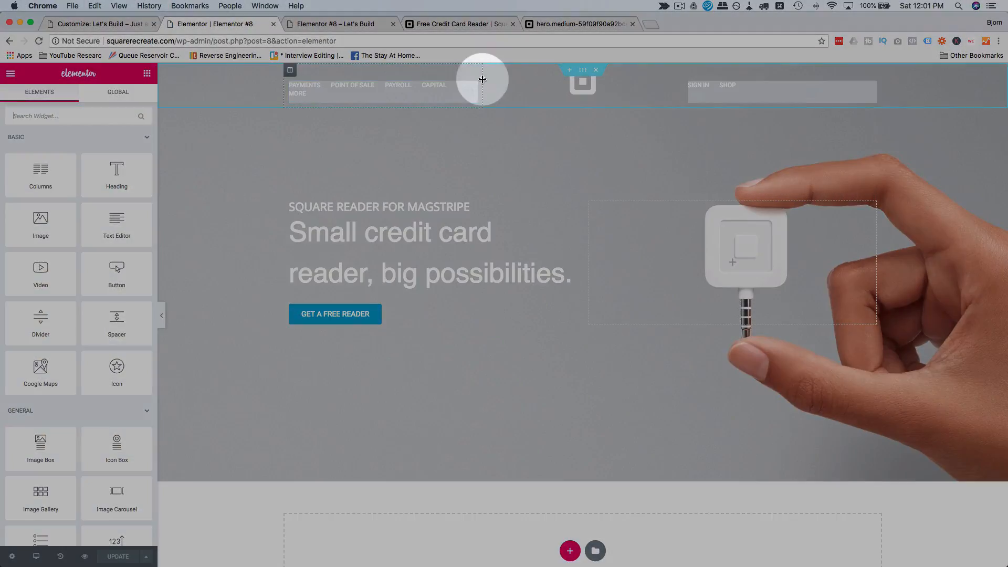
Widen the header's first menu column to about 35.5%, and bring up the original Square reader page for comparison.
drag(486, 79, 491, 79)
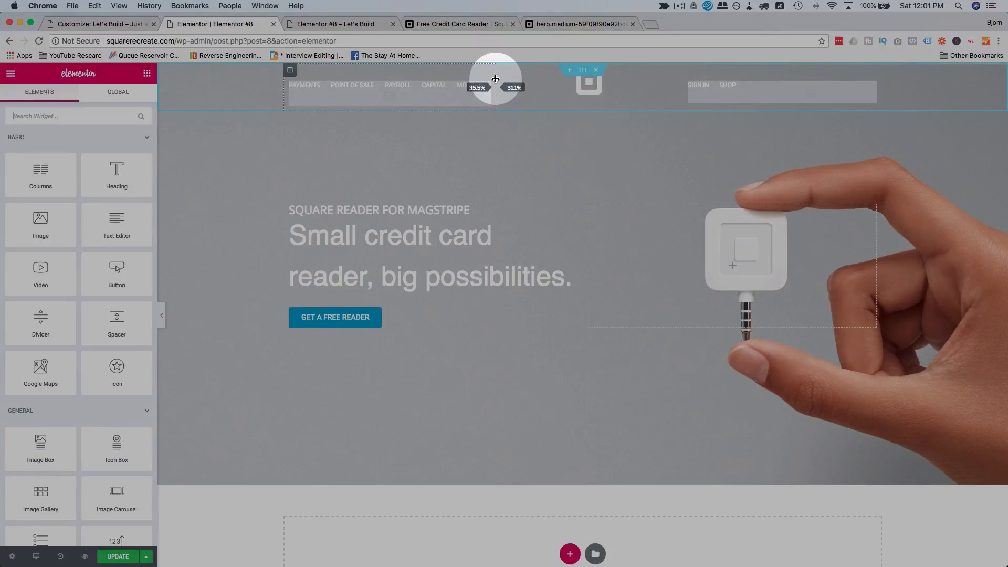
click(437, 23)
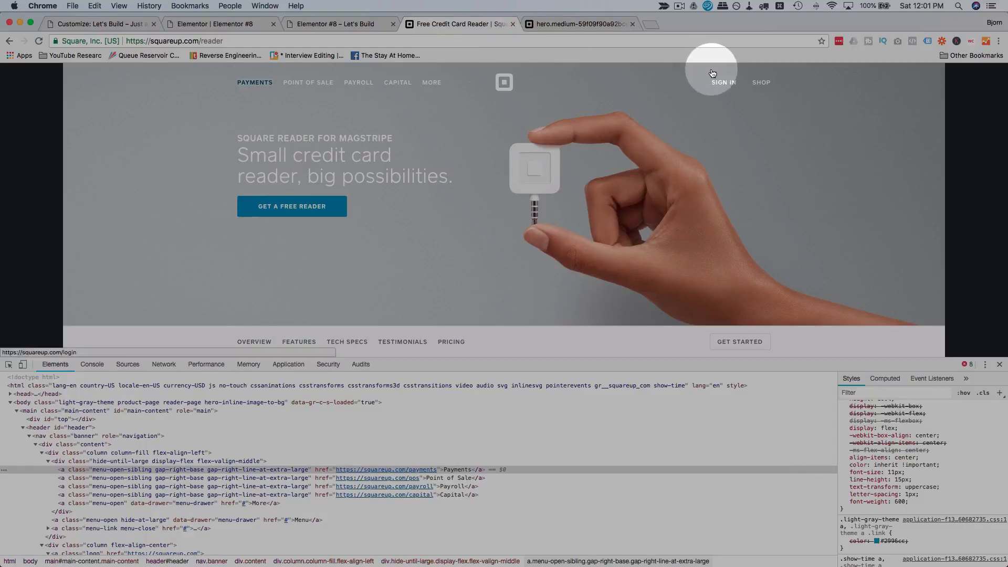
Compare the menu positions in the original Square header with those in the WordPress page preview.
click(1000, 364)
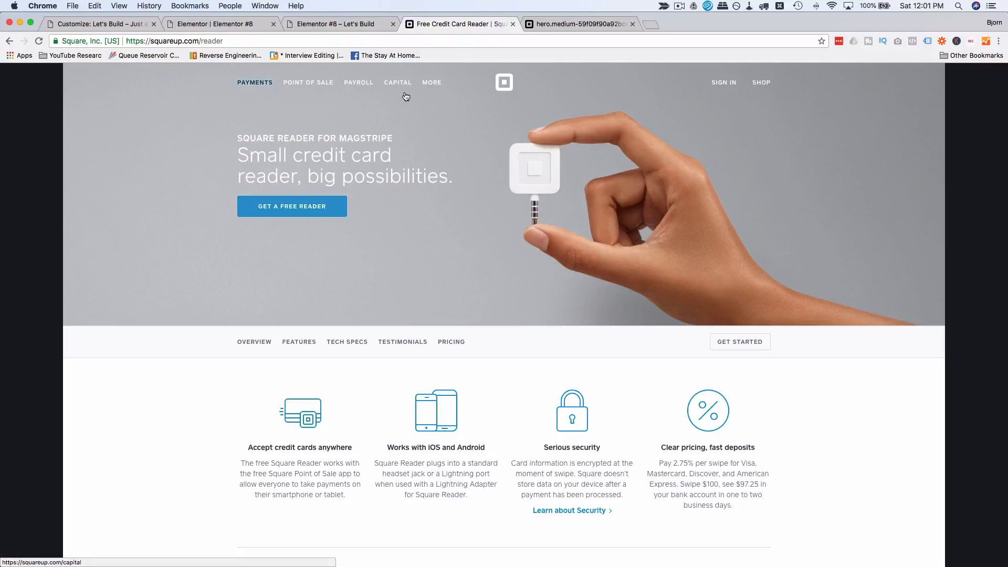
click(358, 25)
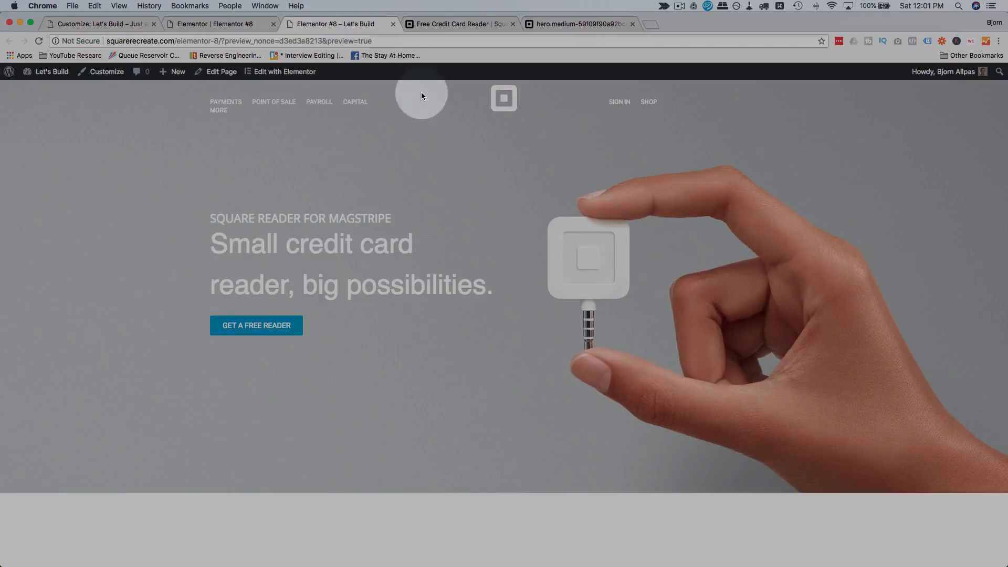
click(451, 24)
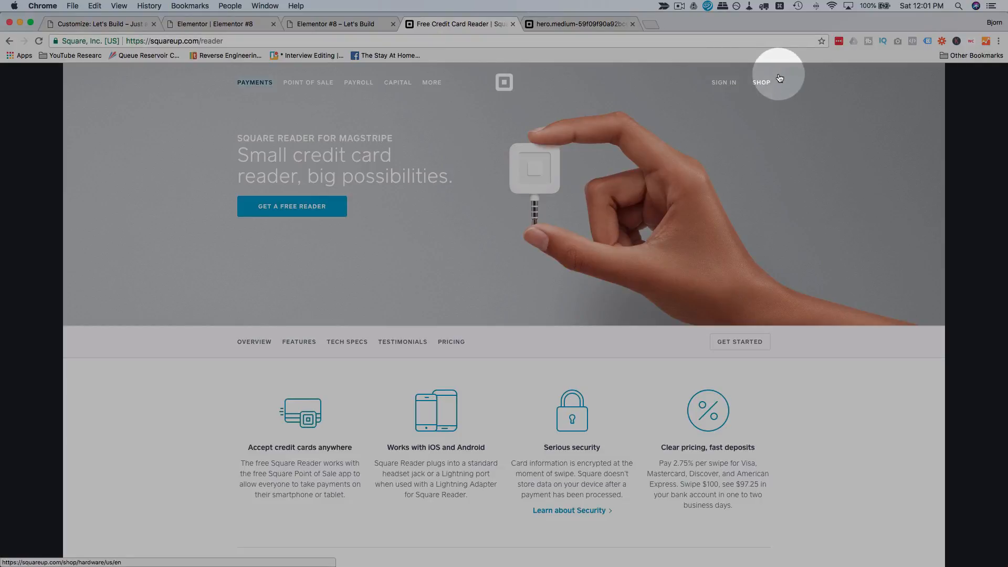
click(253, 25)
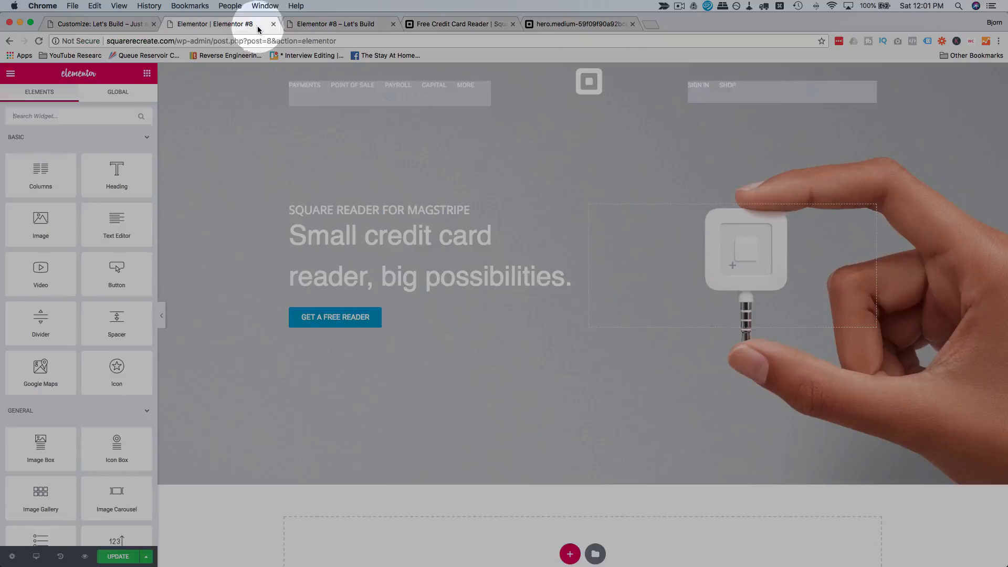
Check the Sign In/Shop navigation menu widget in the Elementor editor for content and advanced alignment settings.
click(714, 89)
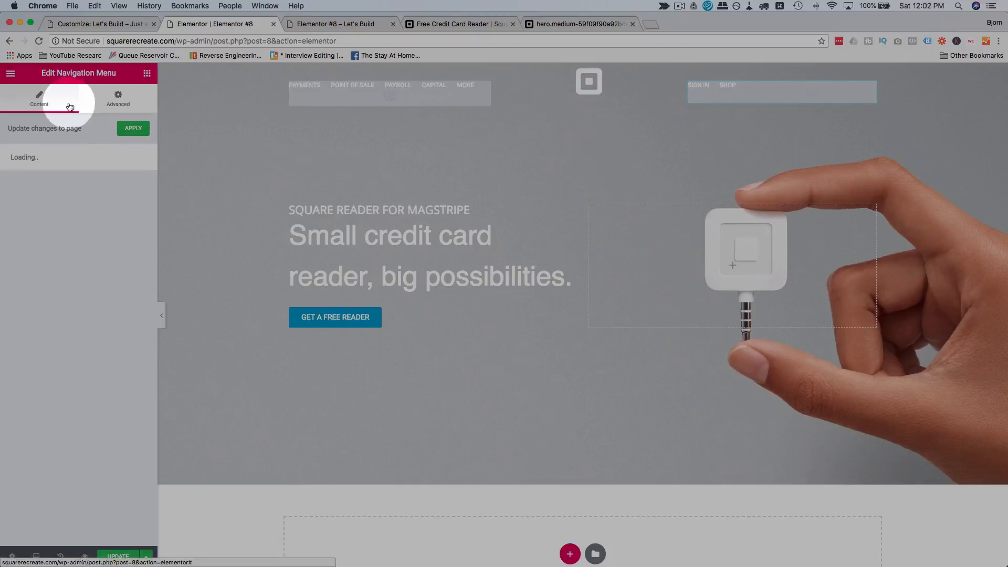
click(119, 98)
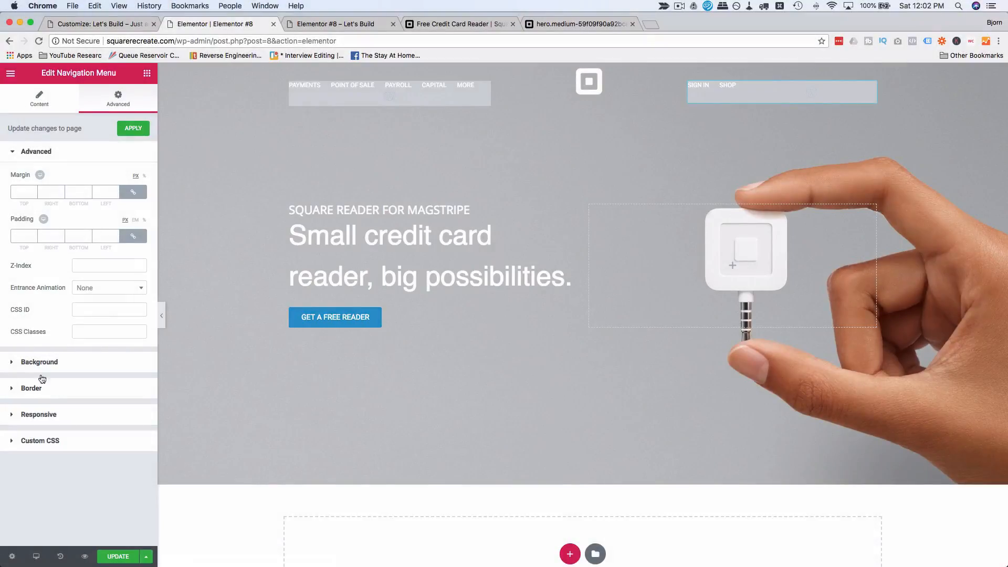
click(43, 108)
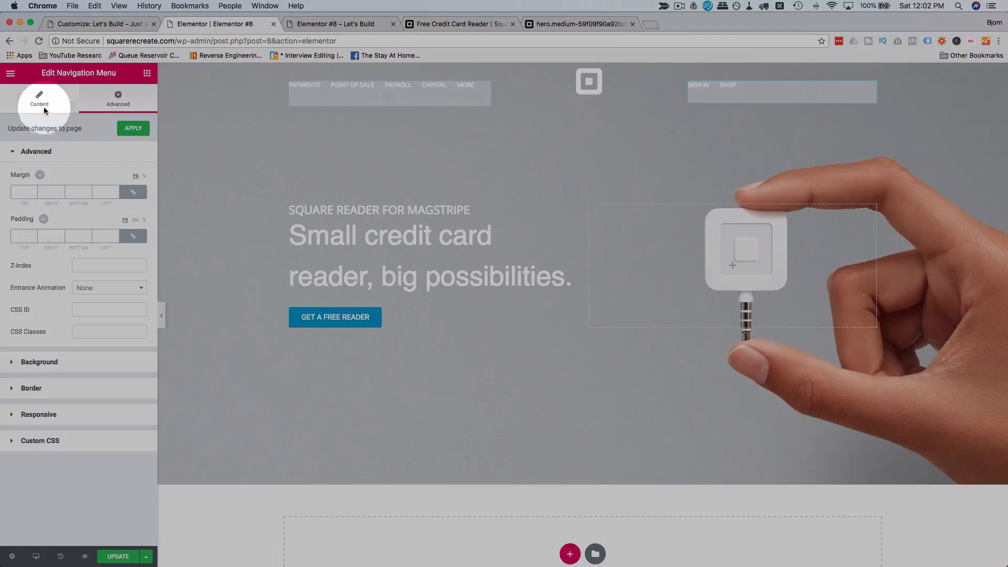
click(121, 105)
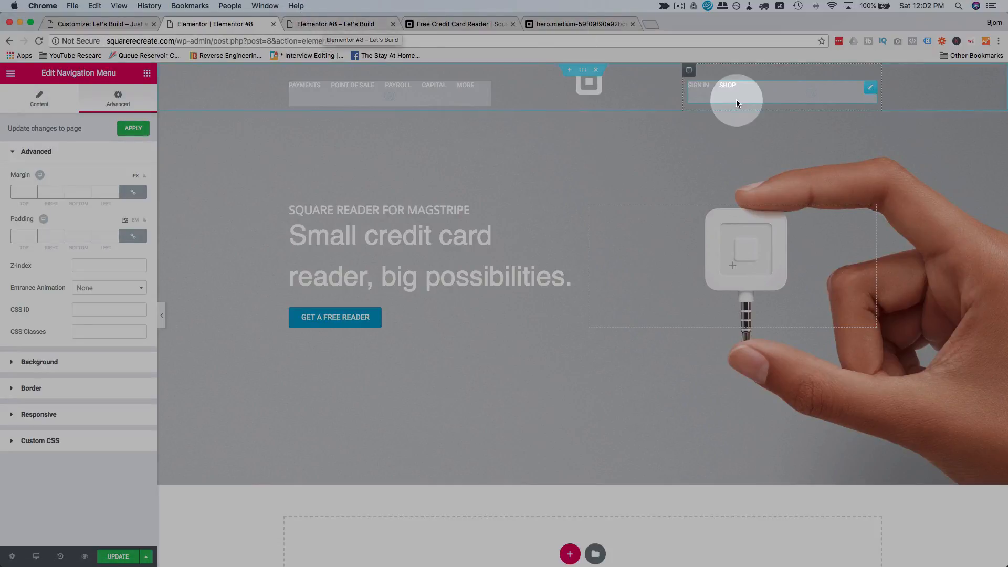
Save the Elementor page changes and reload the page preview.
click(352, 24)
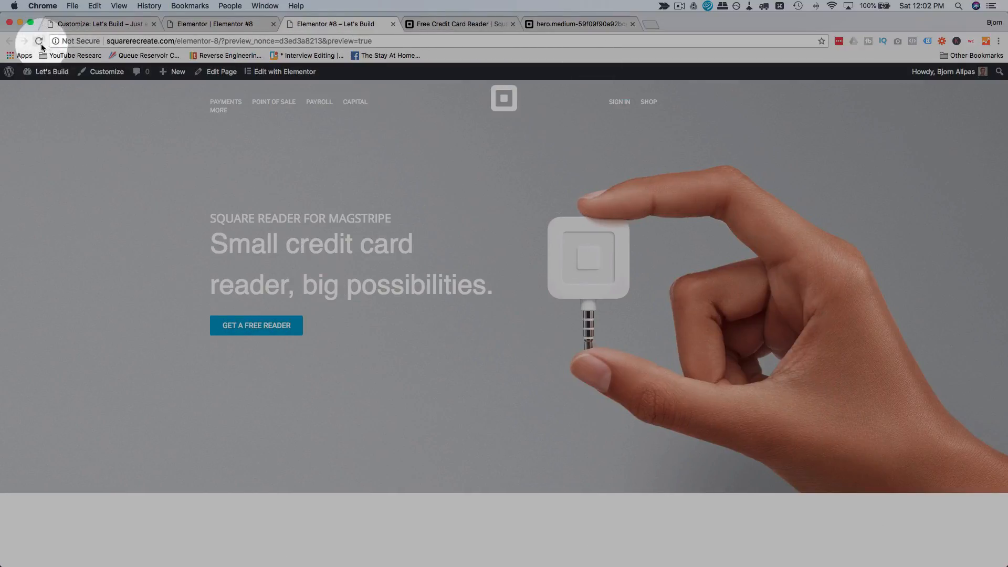
click(198, 25)
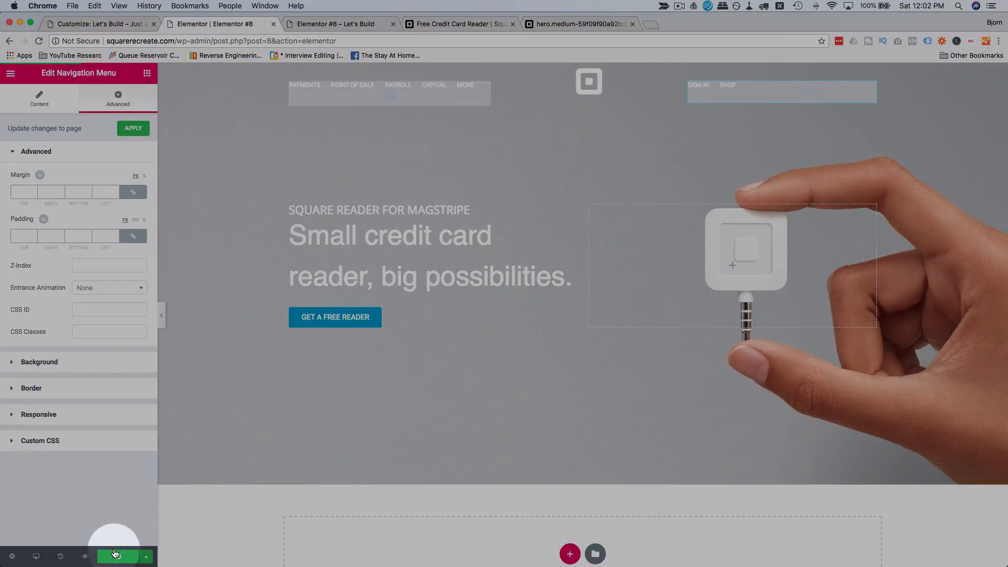
click(350, 26)
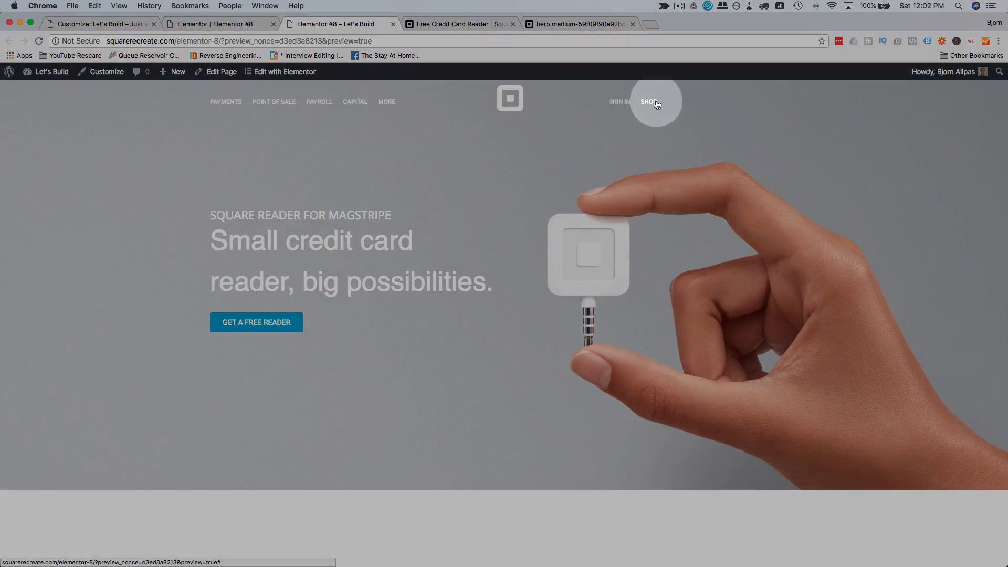
Inspect the Sign In menu item in the preview and try float: right on the shared menu list item rule.
right_click(618, 102)
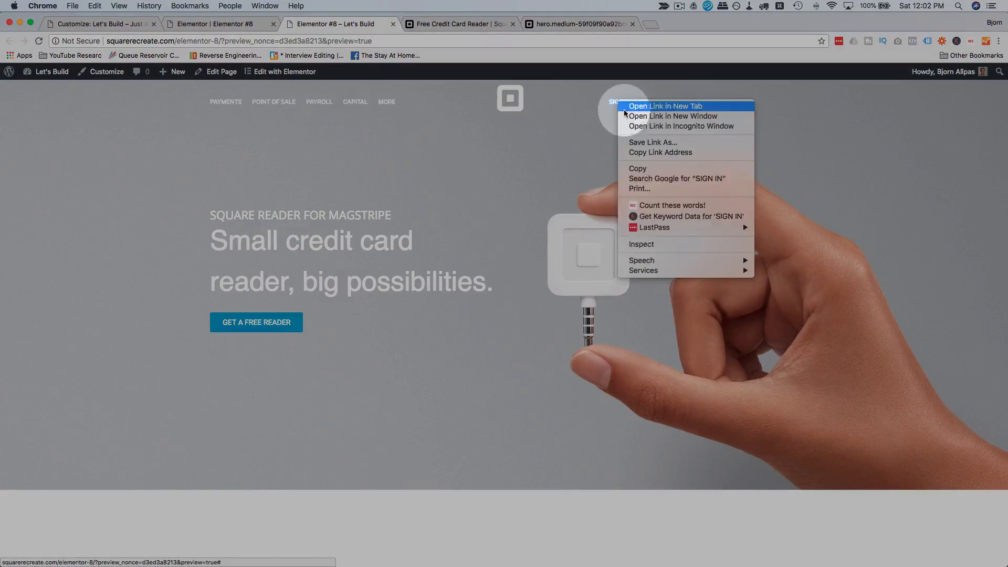
click(642, 250)
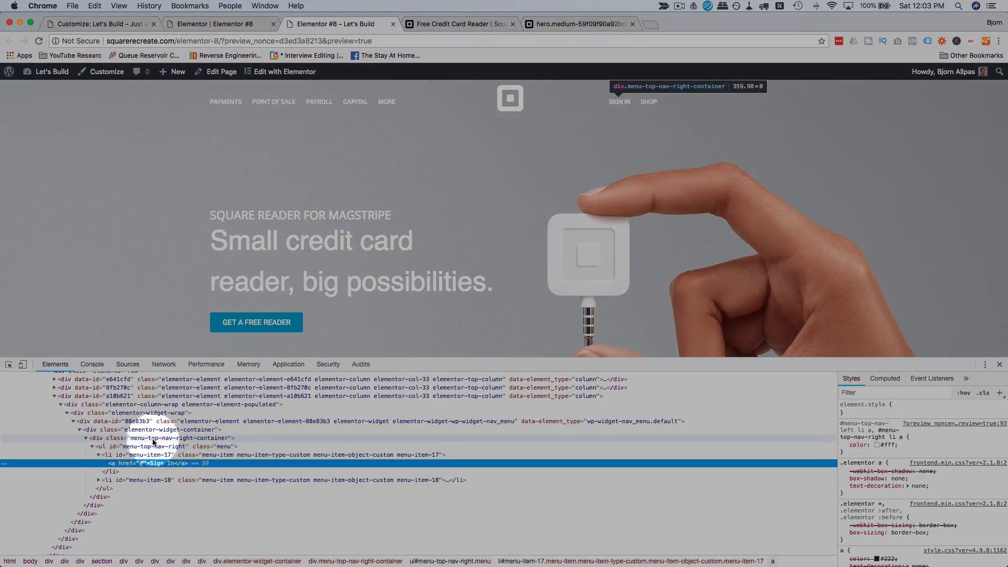
click(153, 455)
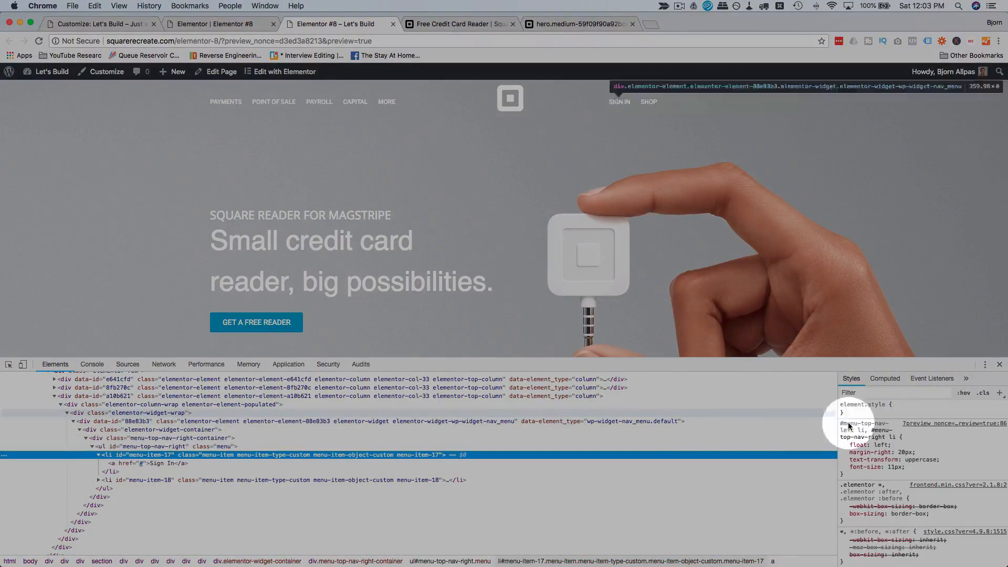
click(882, 445)
text(right)
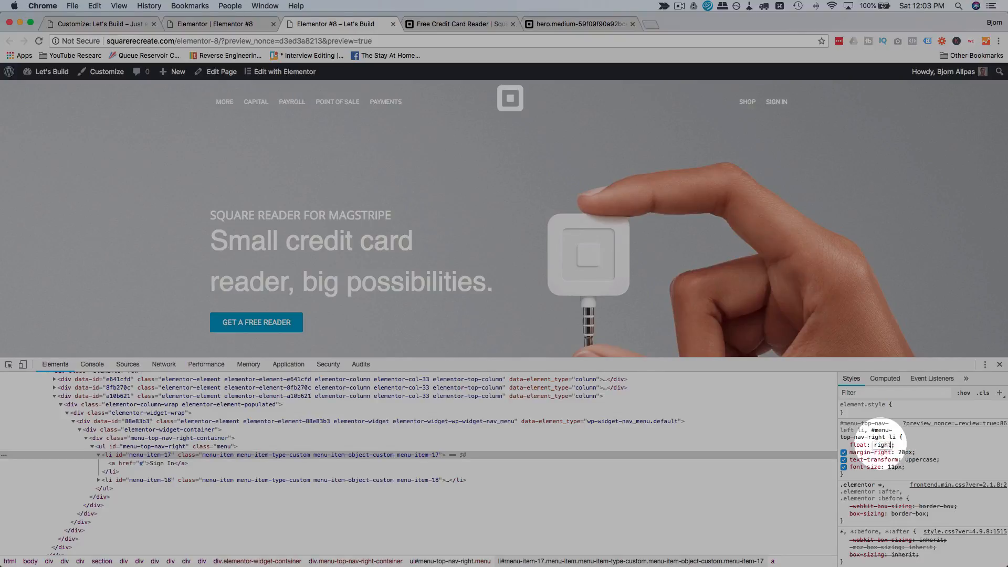
key(Return)
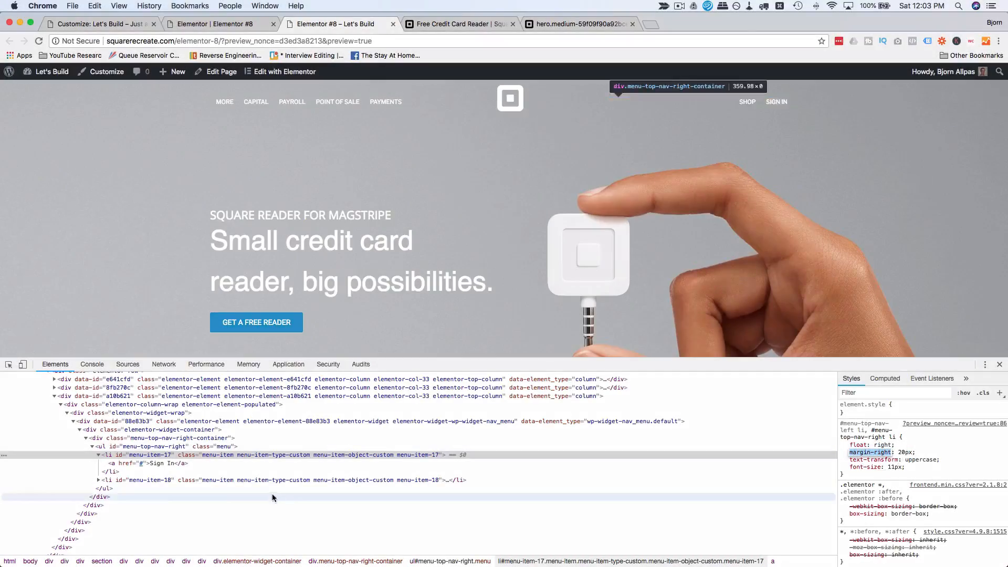
click(130, 480)
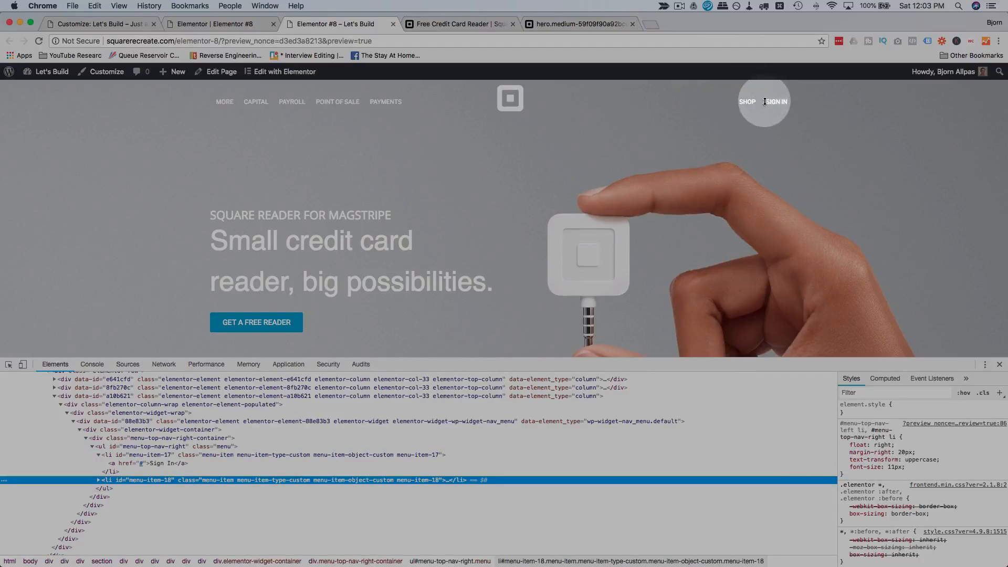
In the Customizer's additional CSS, add a #menu-top-nav-right li rule with float:right; after the shared list item rule and publish it.
click(124, 27)
click(66, 386)
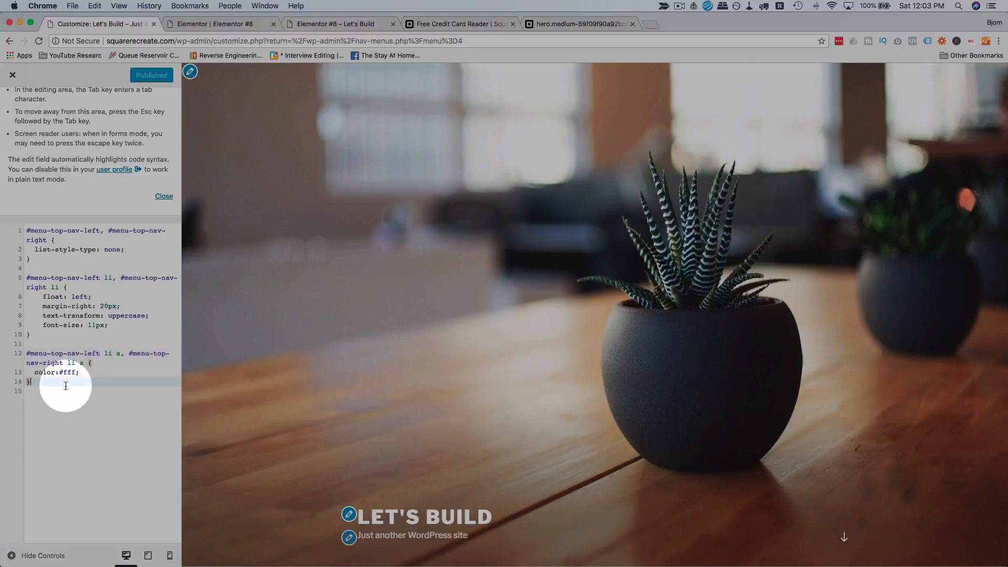
click(47, 331)
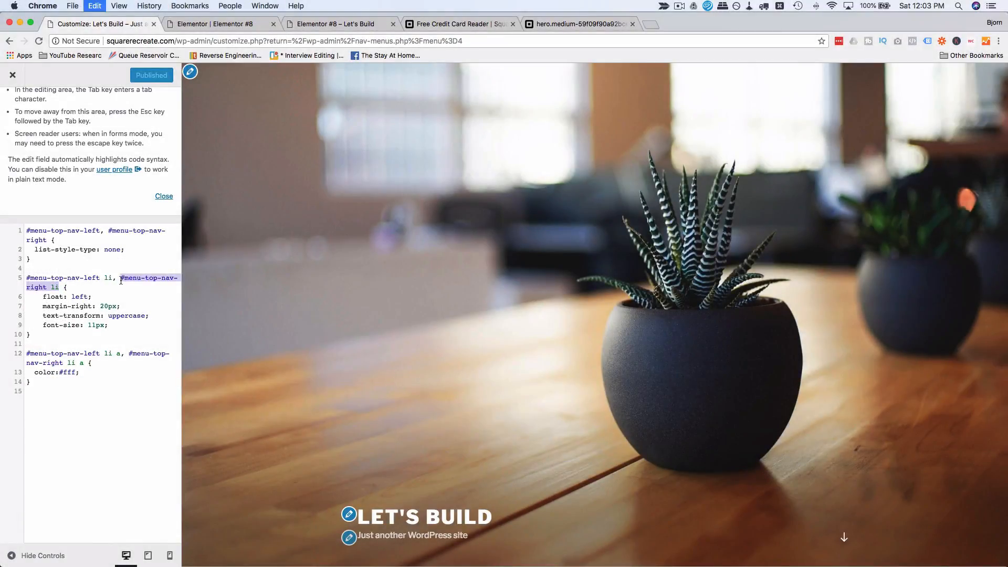
click(47, 332)
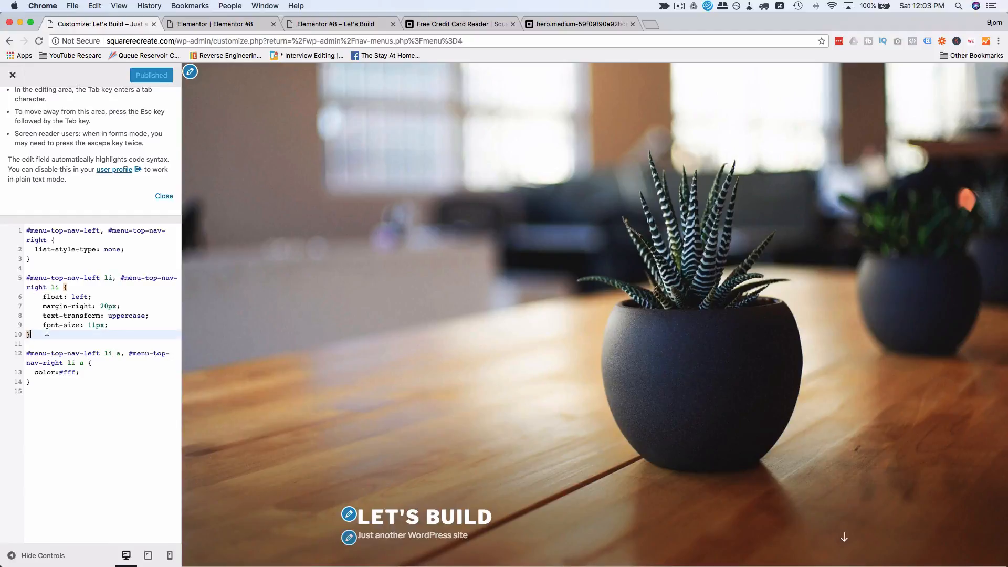
key(Return)
key(Return)
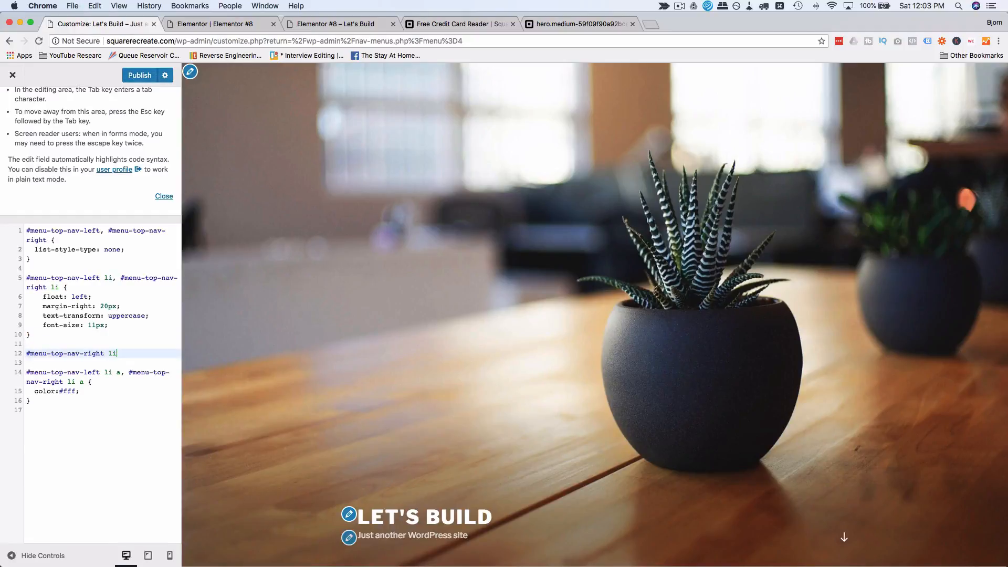
text({)
key(Return)
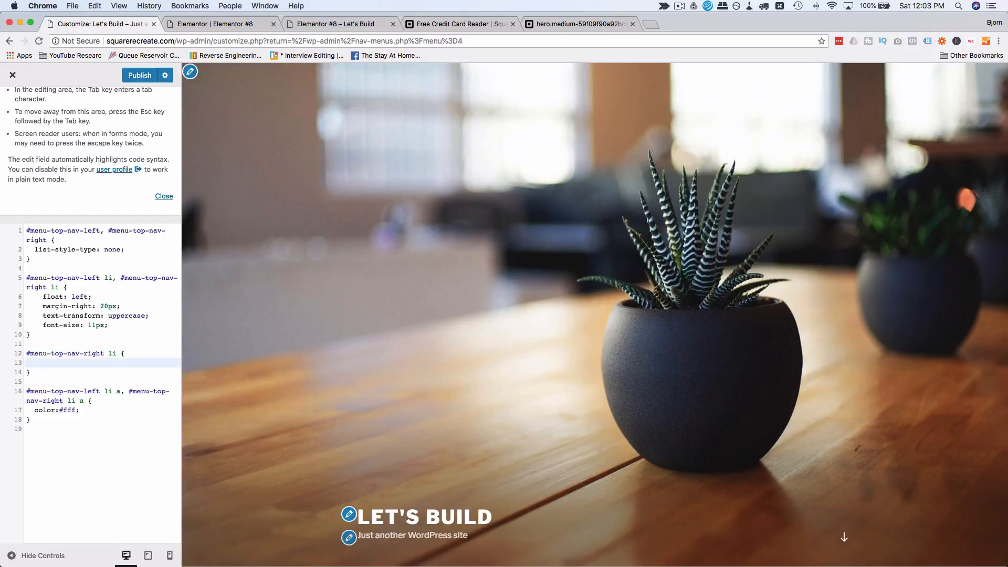
text(float:right;)
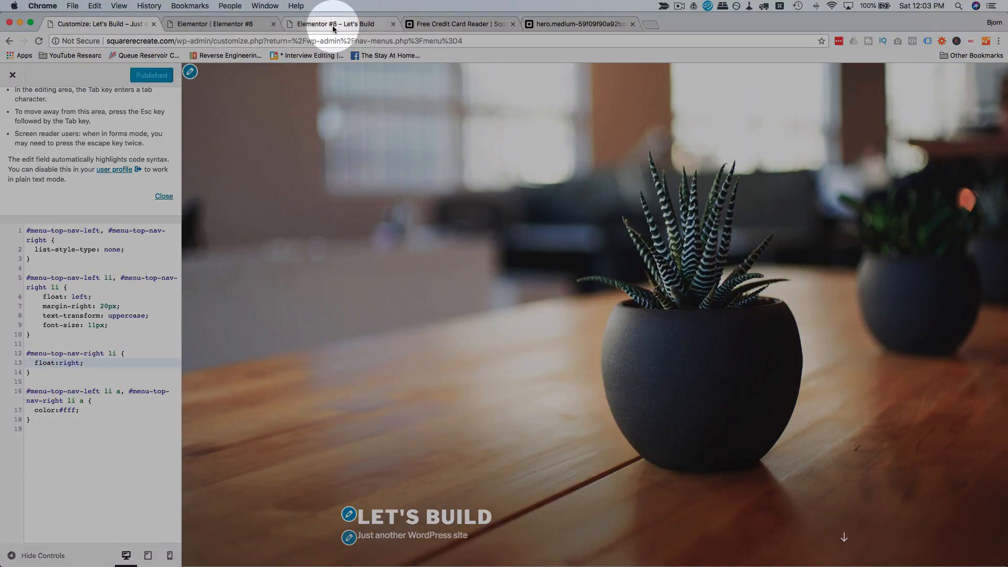
Reload the page preview without the developer tools and compare its header and menu order with the original Square page.
click(332, 24)
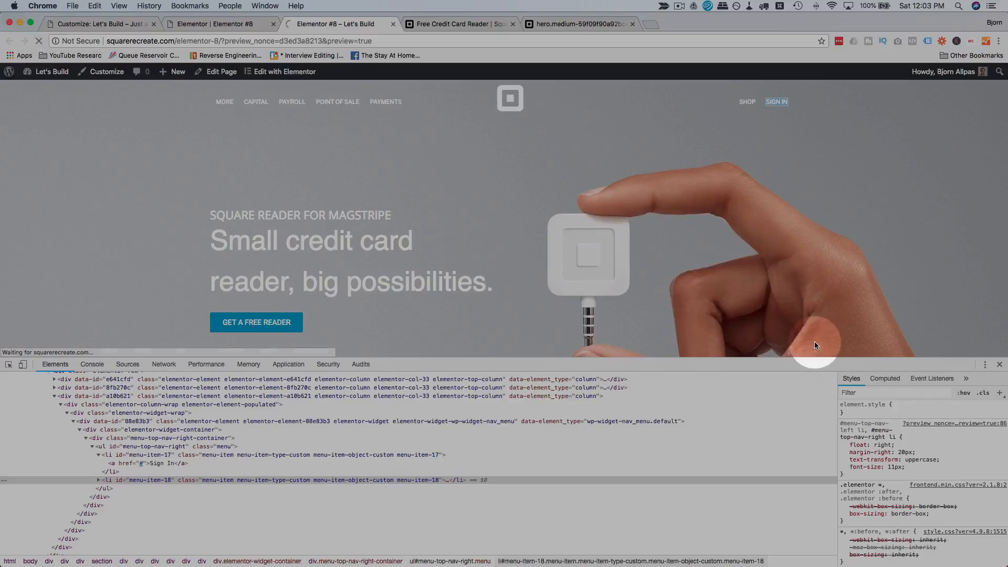
click(1000, 364)
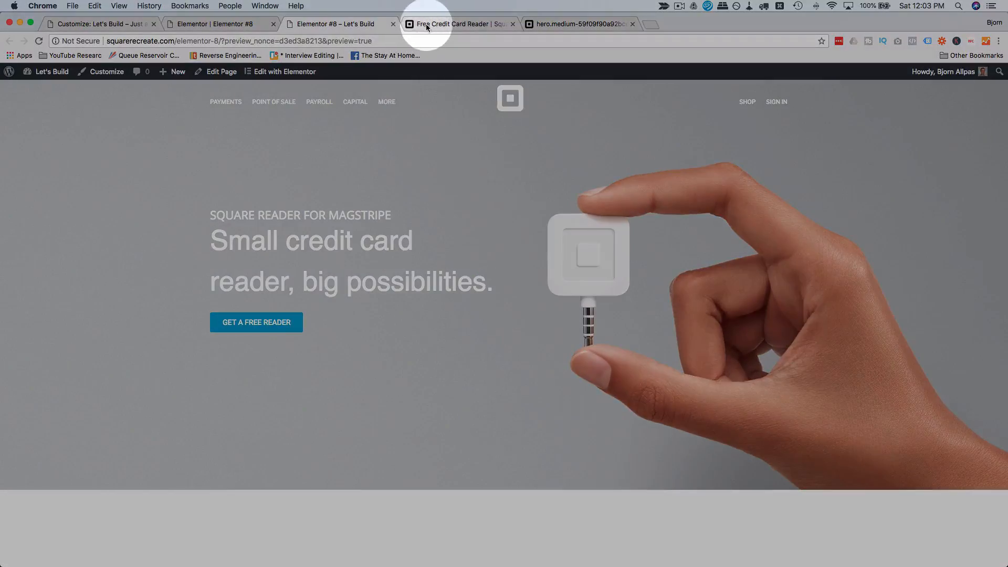
click(427, 24)
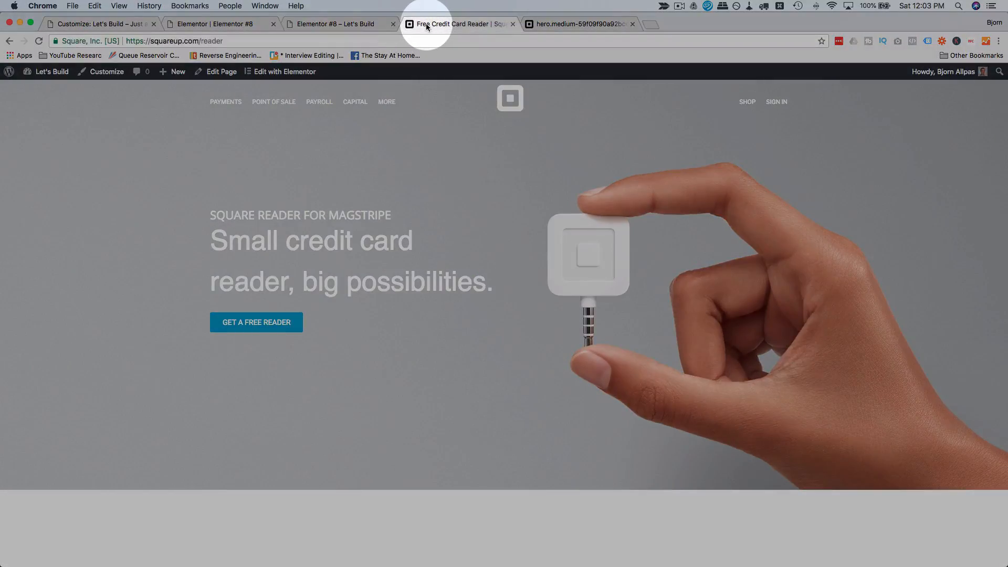
click(350, 24)
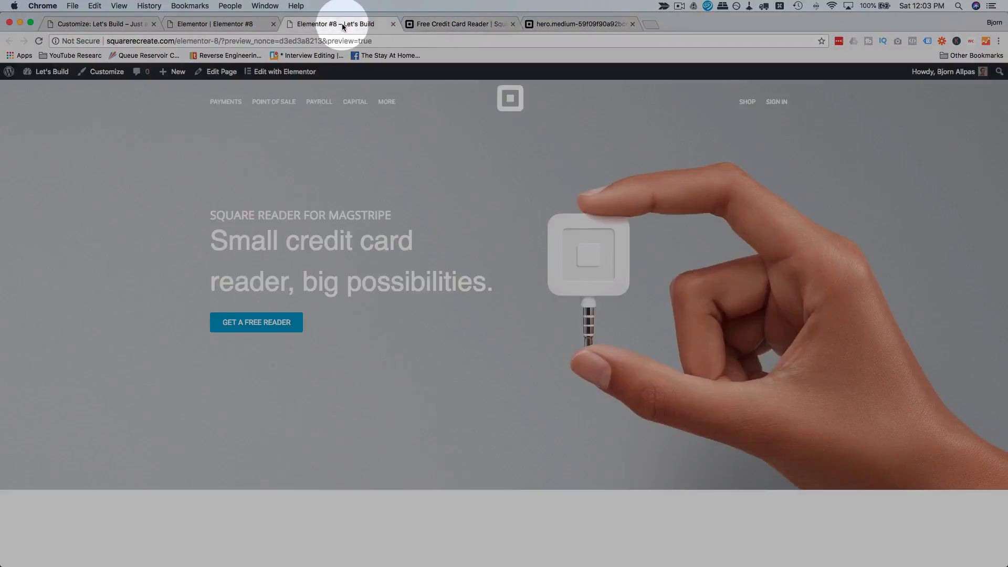
click(450, 24)
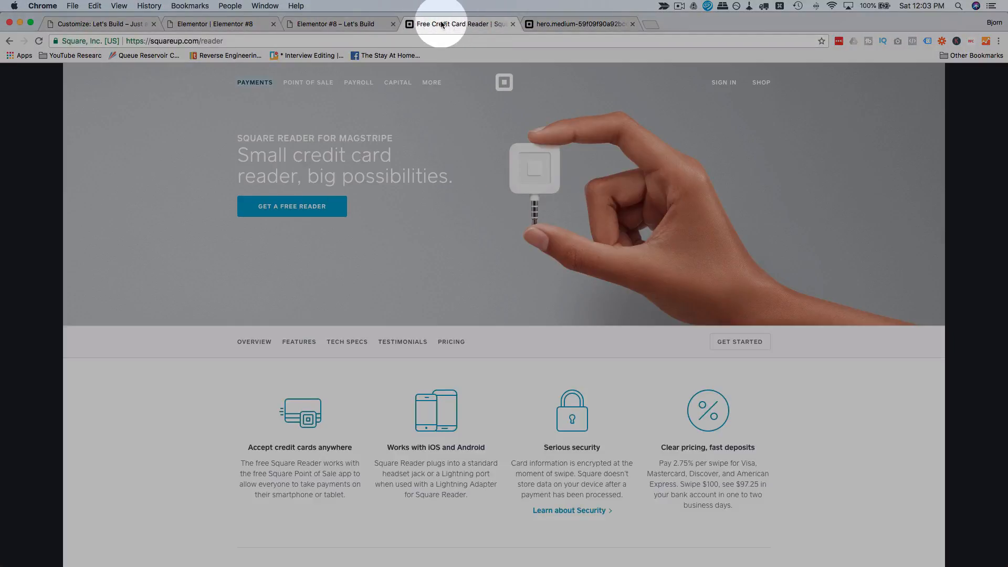
click(364, 24)
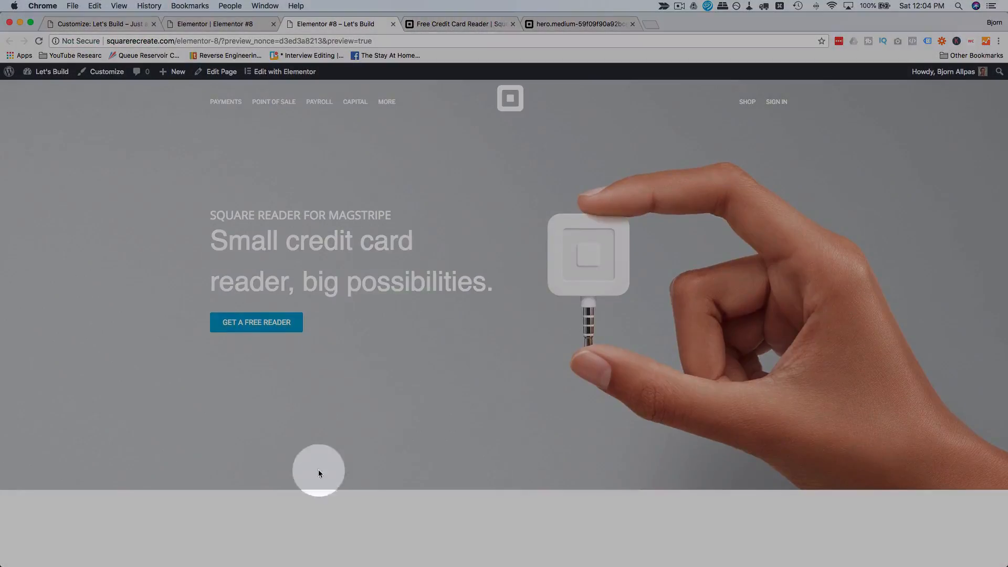
click(428, 24)
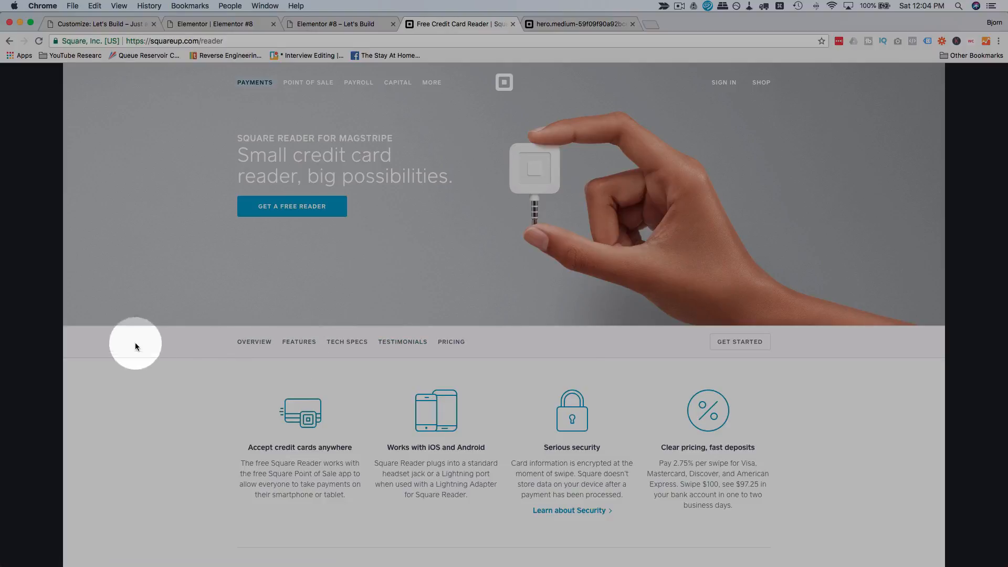
In the Elementor editor, add a section with two equal columns below the hero, and check the original page's secondary menu bar.
scroll(436, 377, down, 5)
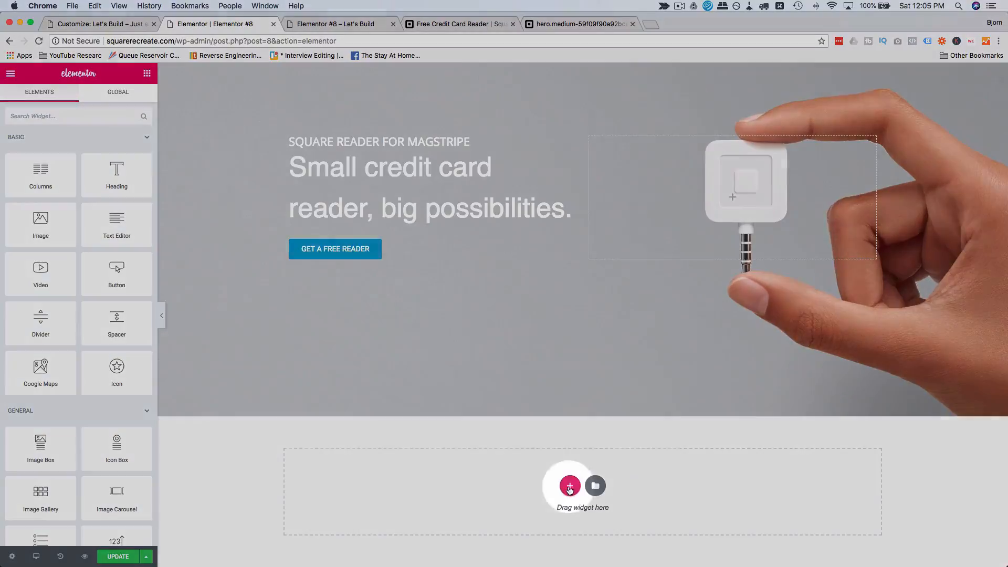
click(567, 488)
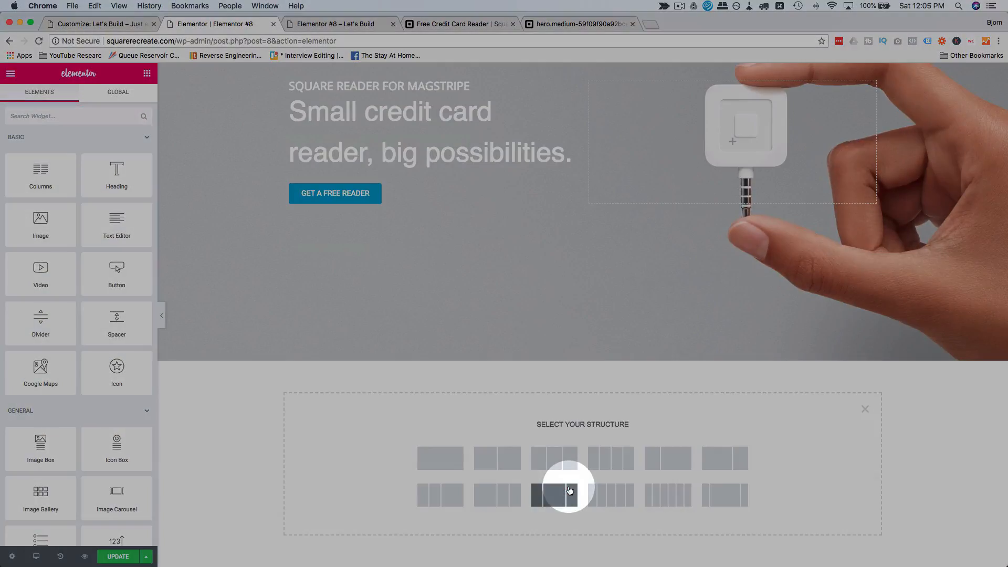
click(507, 466)
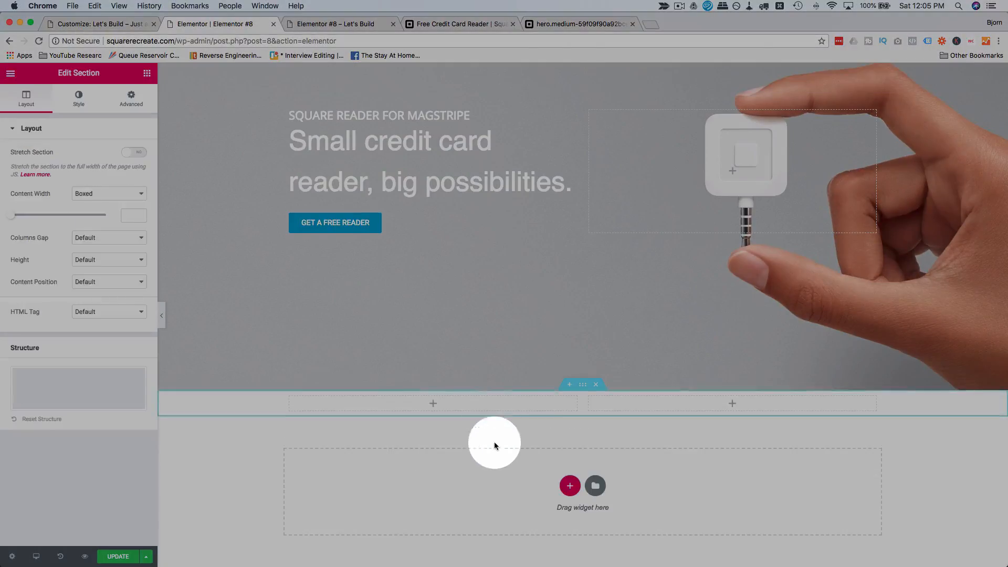
click(477, 24)
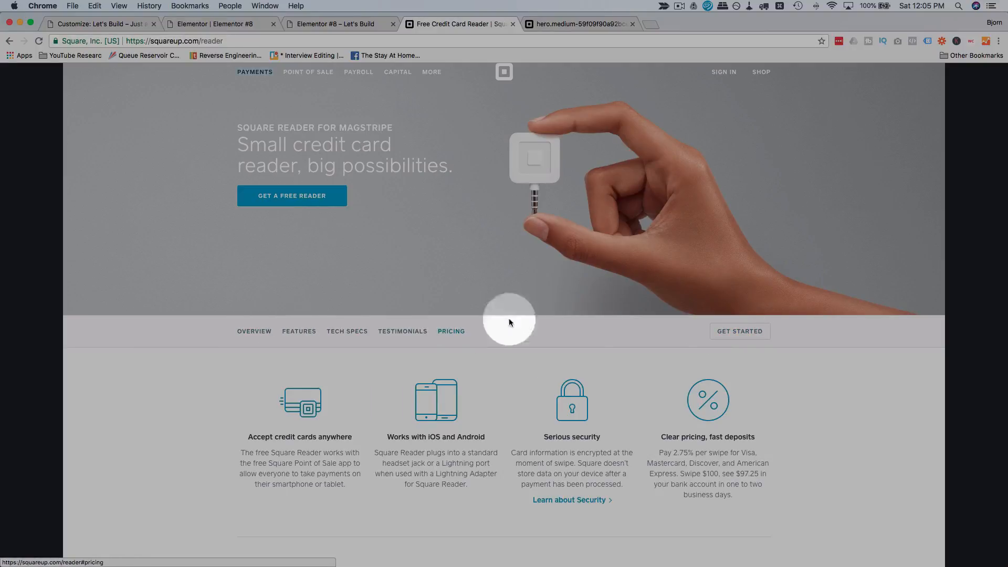
click(247, 24)
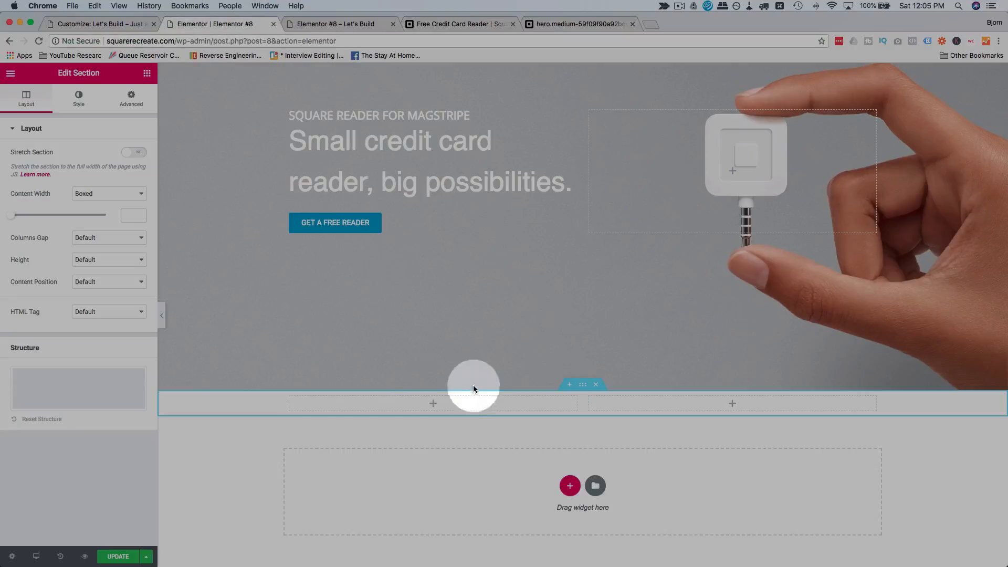
Add a Navigation Menu widget to the first column of the new section below the hero and set its menu to Main Menu.
click(395, 402)
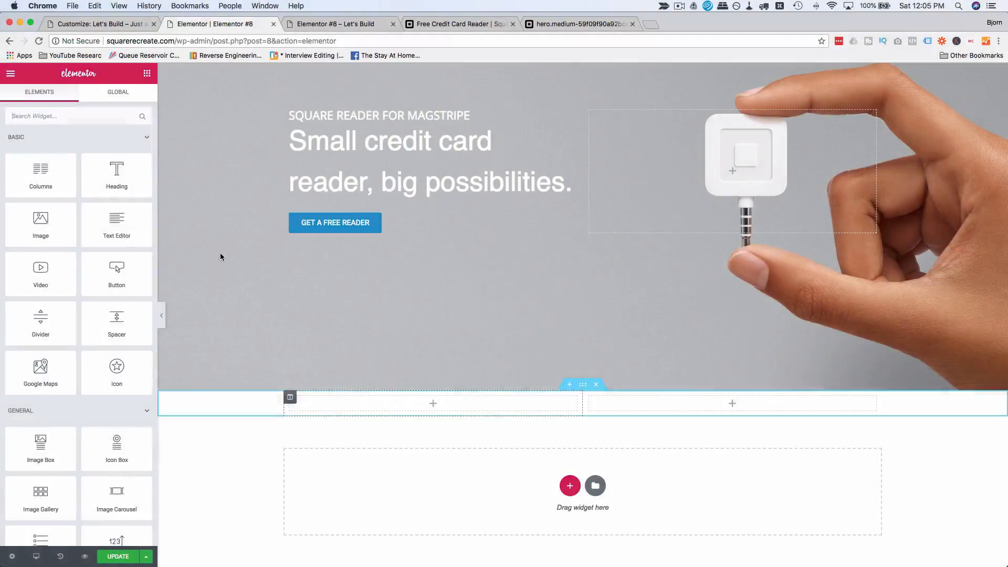
click(93, 115)
text(menu)
drag(115, 153, 423, 408)
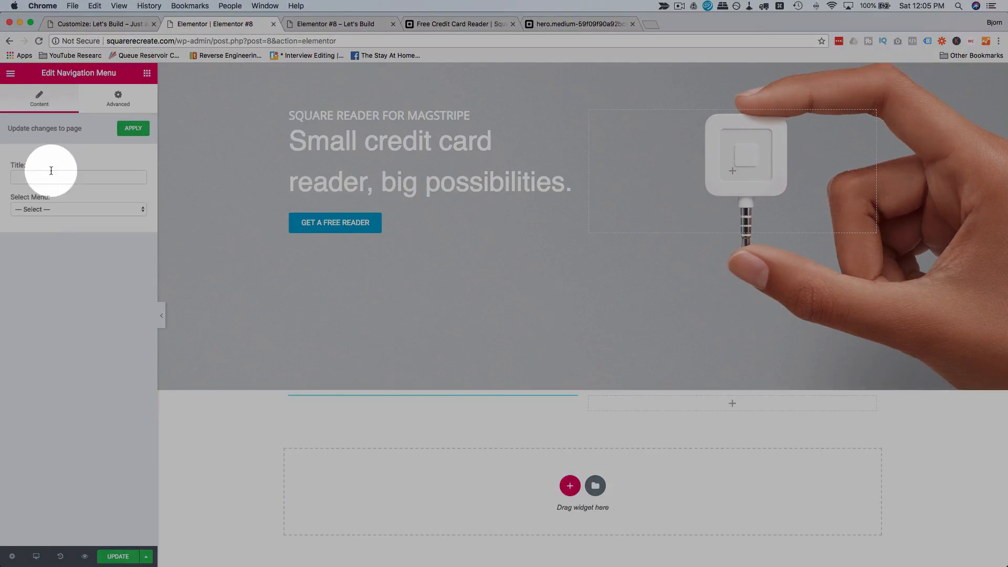
click(45, 209)
click(45, 217)
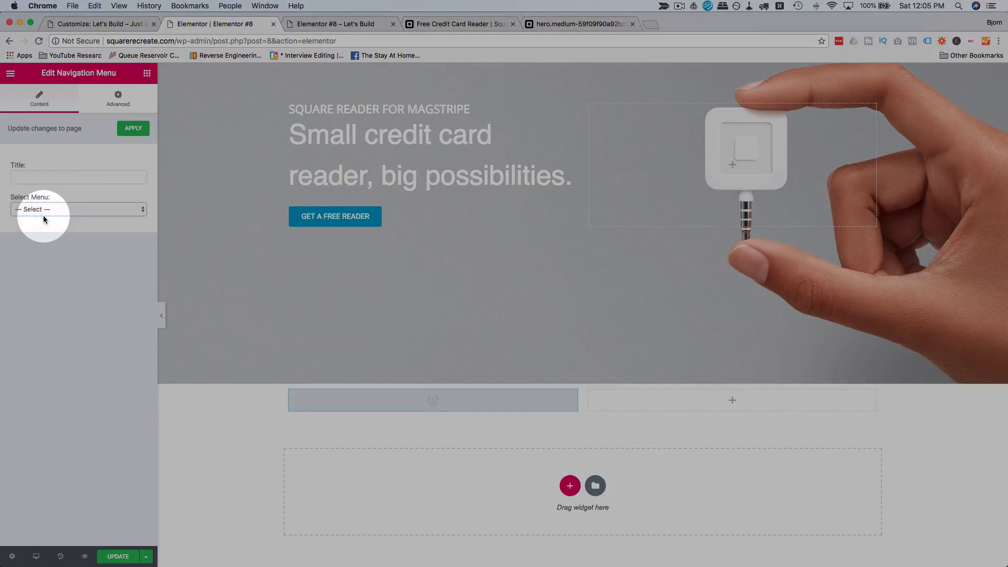
scroll(439, 405, down, 1)
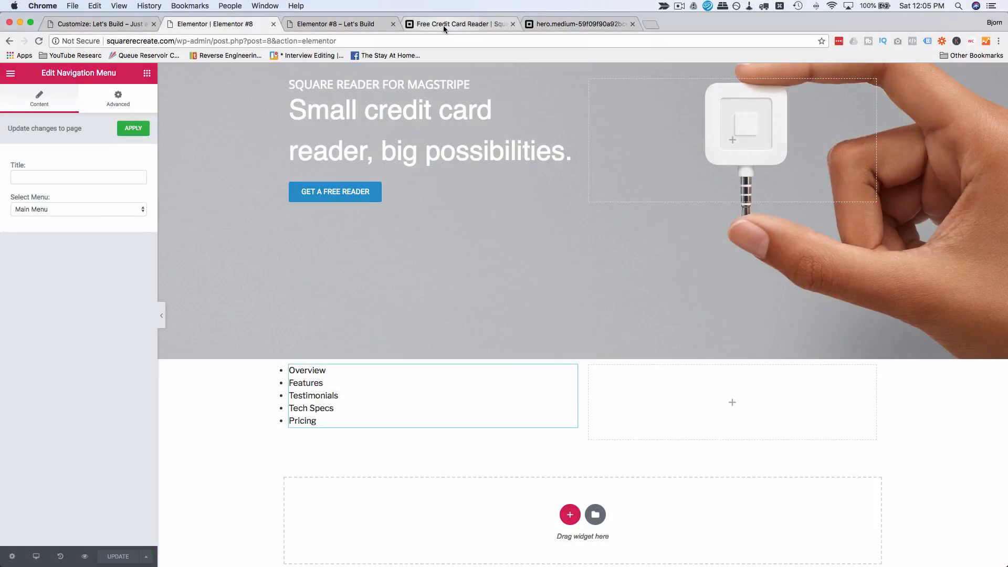
Check the original page's secondary menu, then inspect the bulleted menu in the reloaded preview and copy its list ID, menu-main-menu.
click(443, 26)
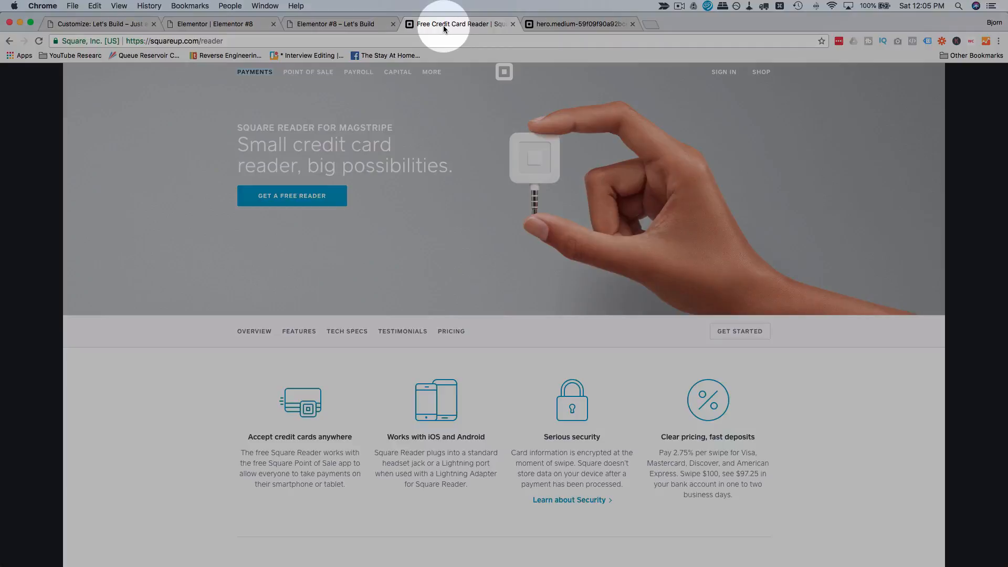
click(355, 25)
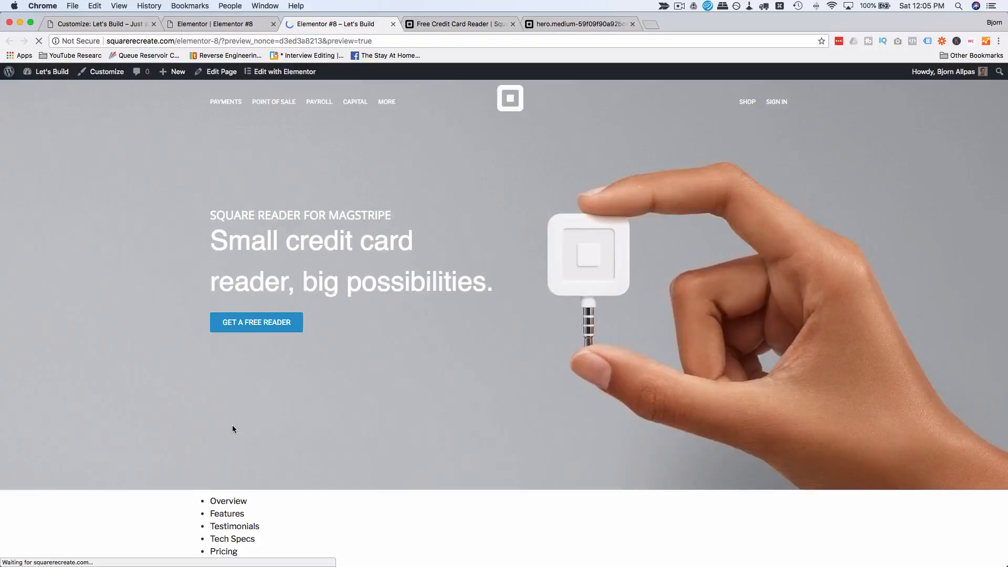
scroll(232, 424, down, 1)
click(218, 504)
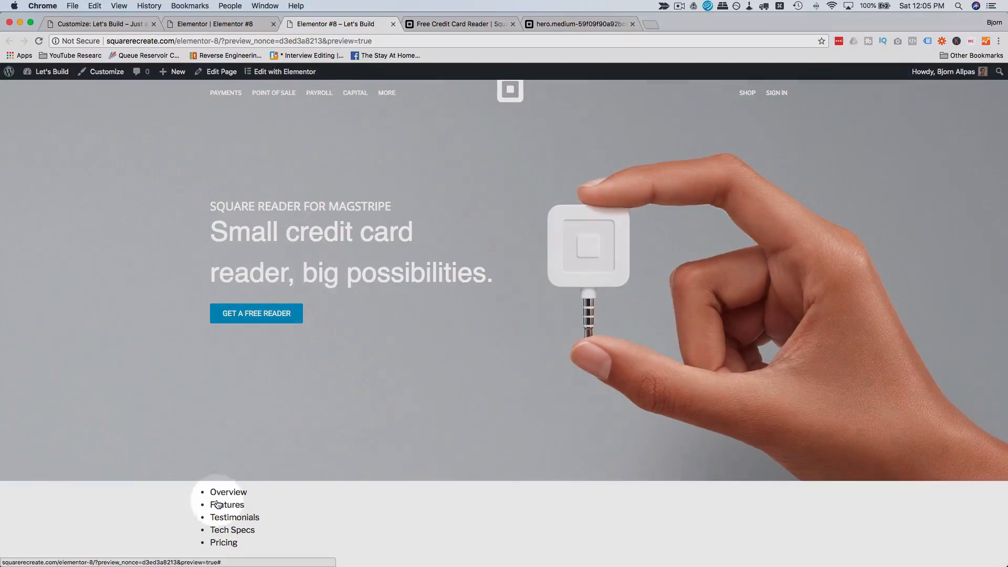
right_click(218, 504)
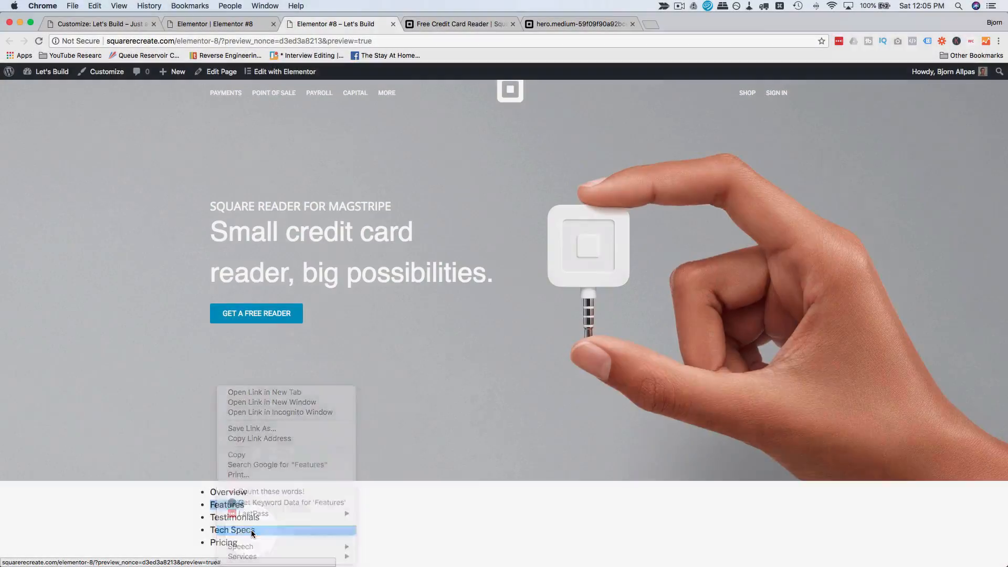
click(251, 534)
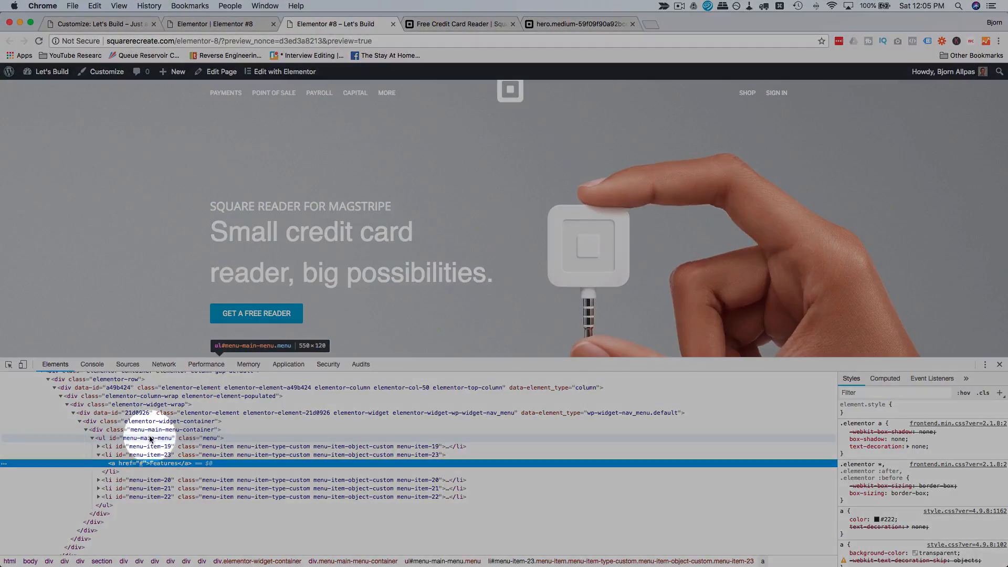
click(149, 438)
double_click(148, 438)
right_click(148, 440)
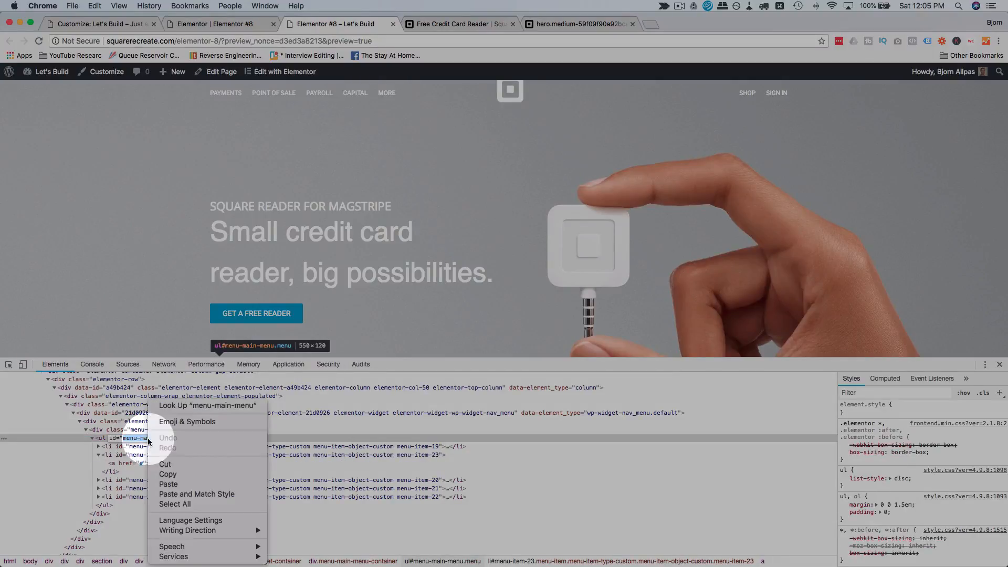
click(183, 476)
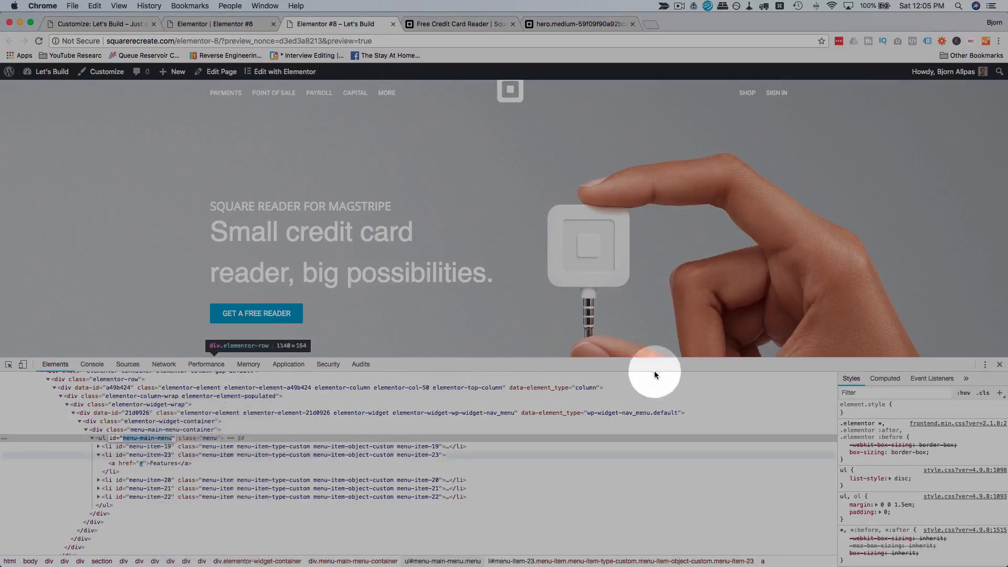
click(999, 364)
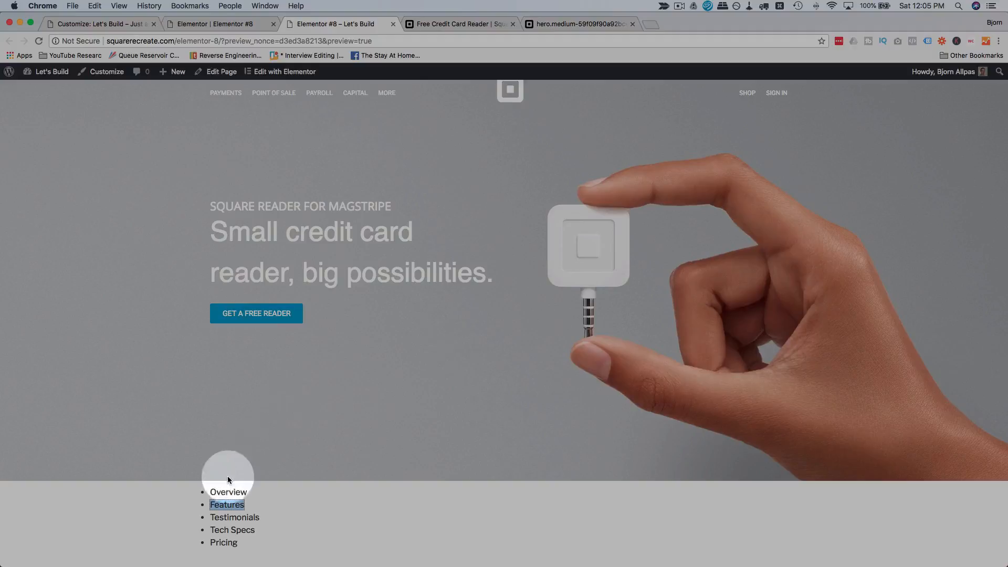
In the Customizer's additional CSS, add #menu-main-menu to the selectors of the list-style-type rule and the shared list item rule.
click(442, 29)
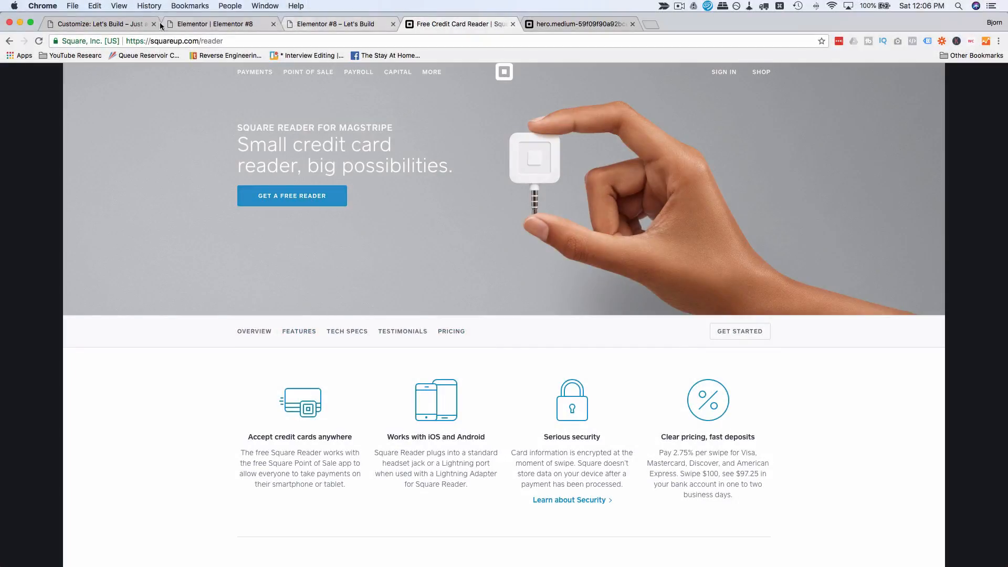
click(127, 23)
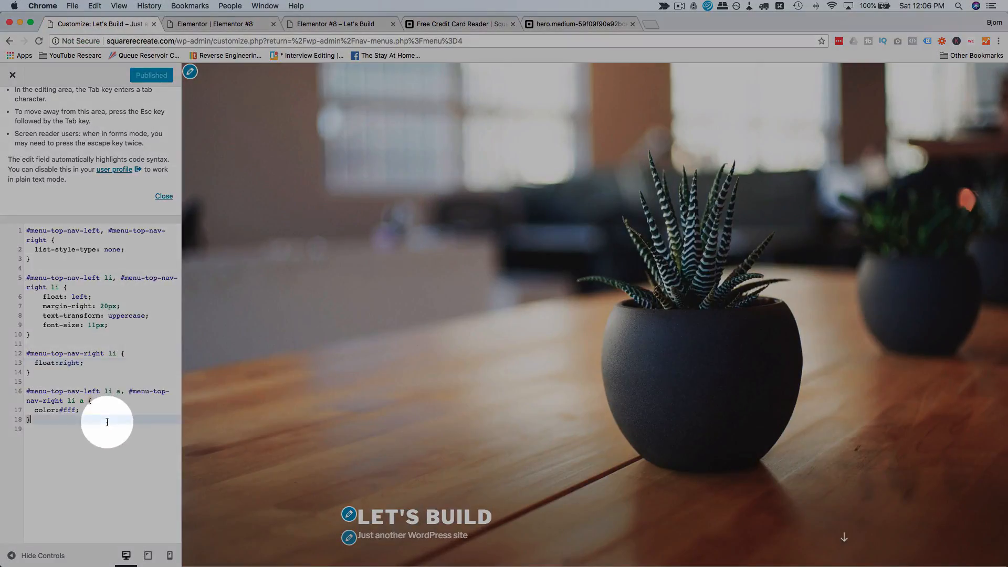
click(47, 240)
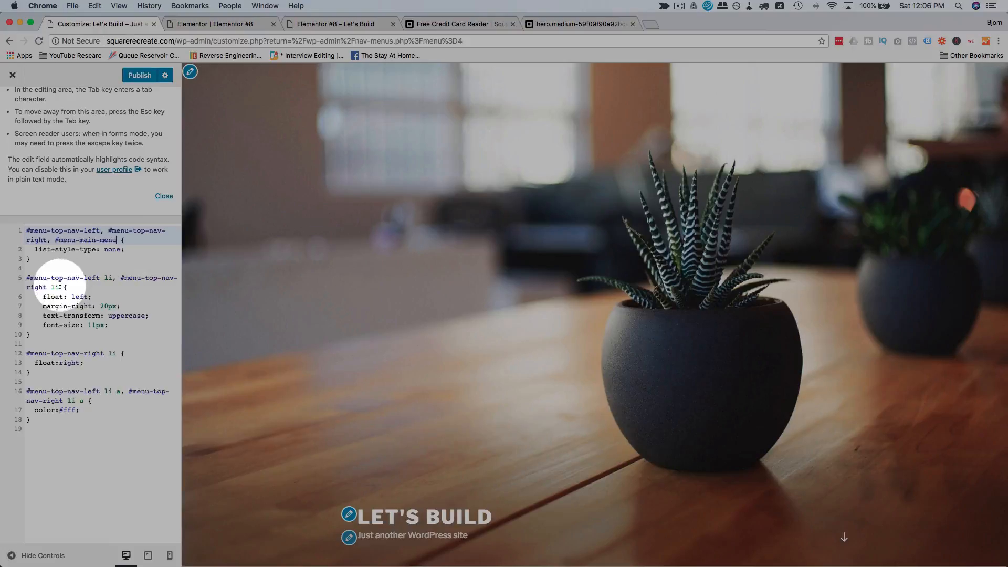
click(61, 286)
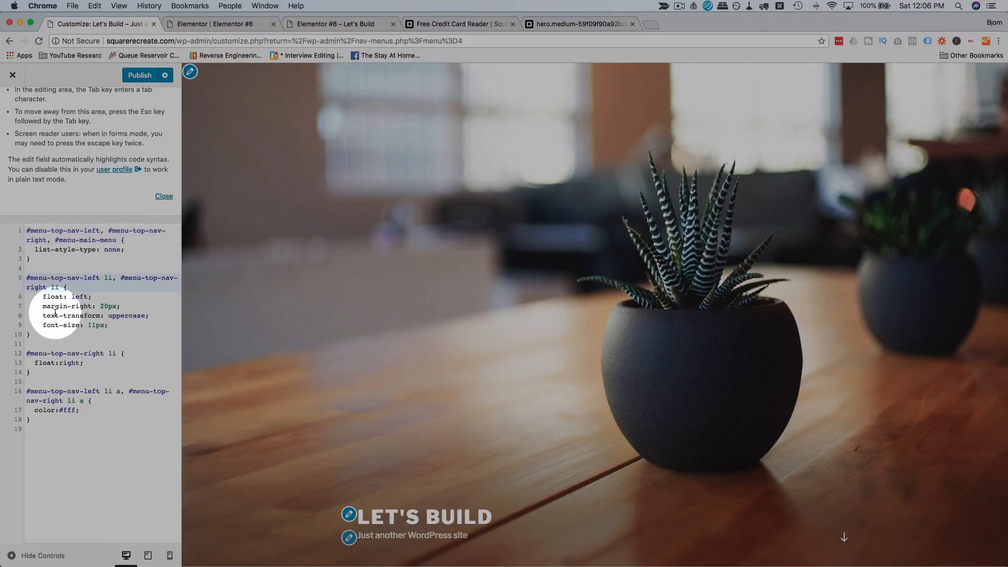
text(, #menu-main-menu)
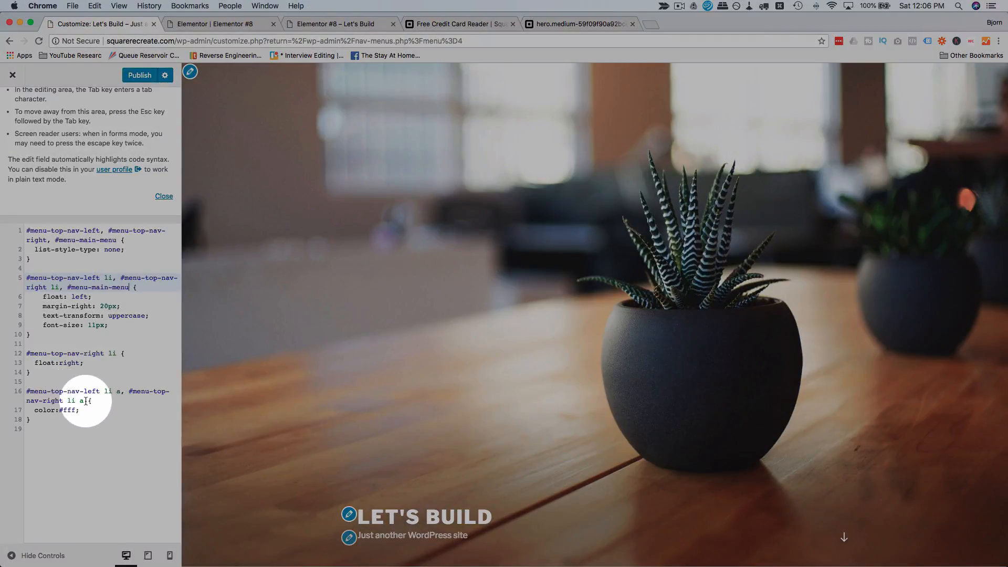
Start a #menu-main-menu rule with a color property at the end of the additional CSS.
click(86, 402)
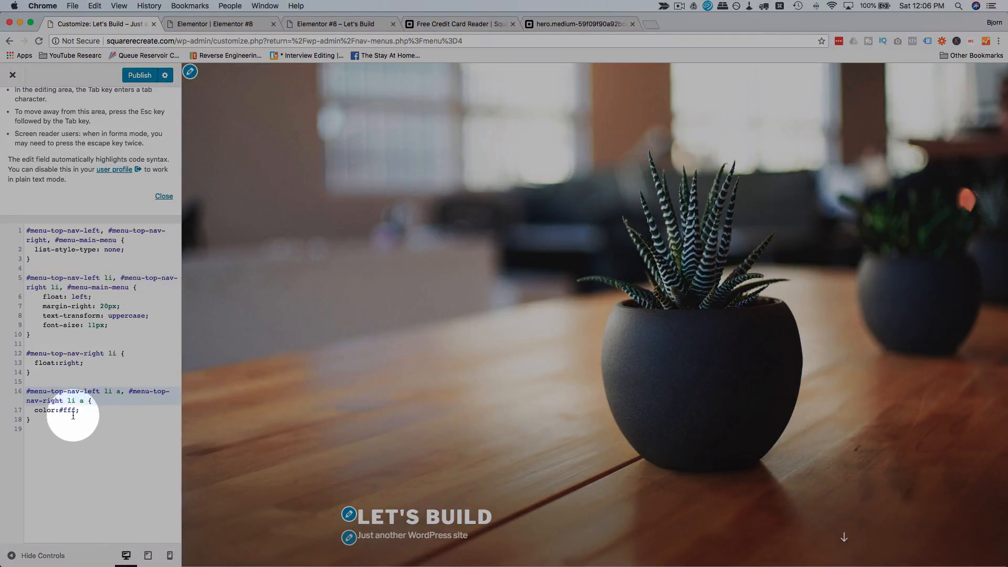
click(69, 420)
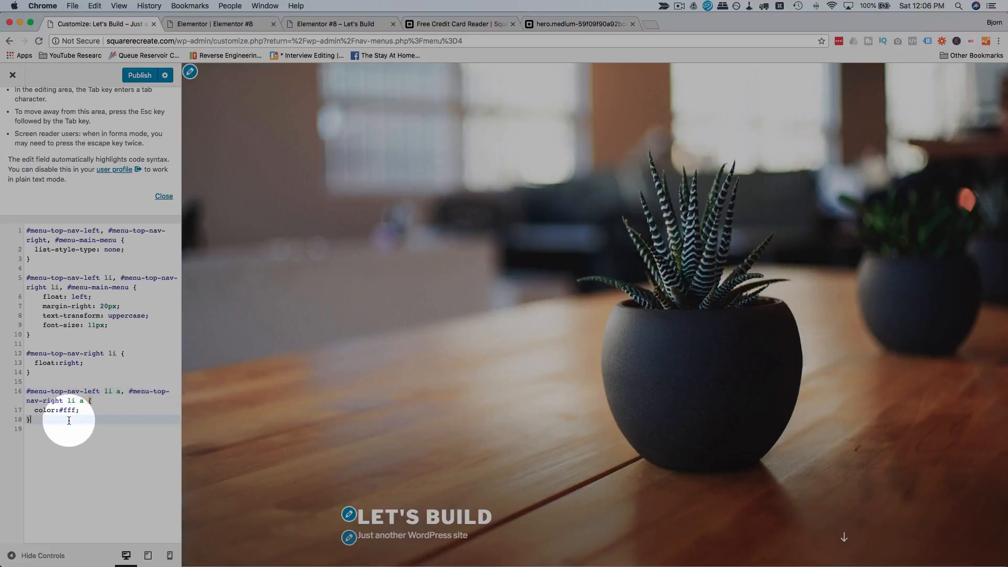
key(Return)
key(Return)
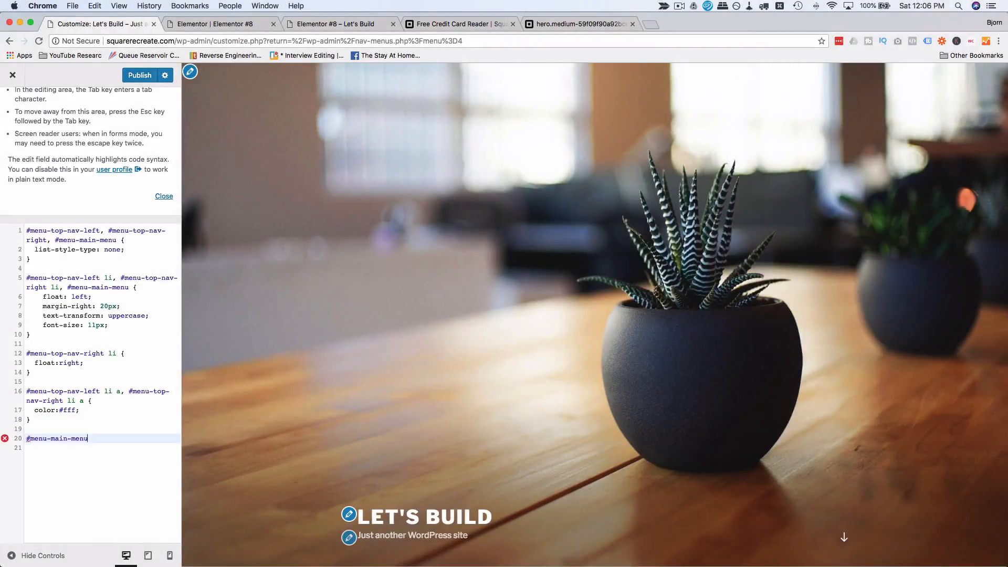
text(#menu-main-menu {)
key(Return)
text(color:)
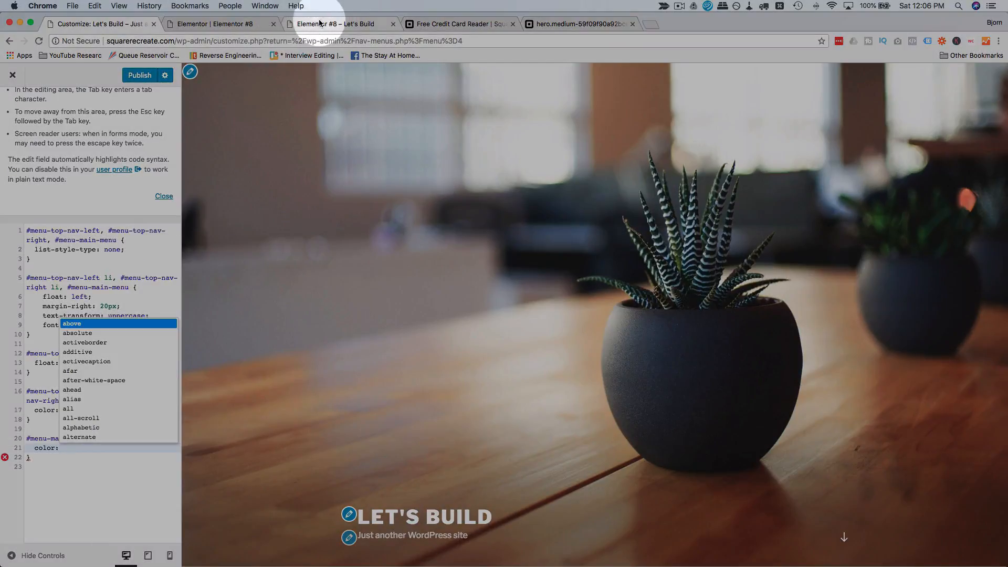
Inspect the Features link on the original Square page and copy its color, #5f6a7d, into the #menu-main-menu rule.
click(436, 27)
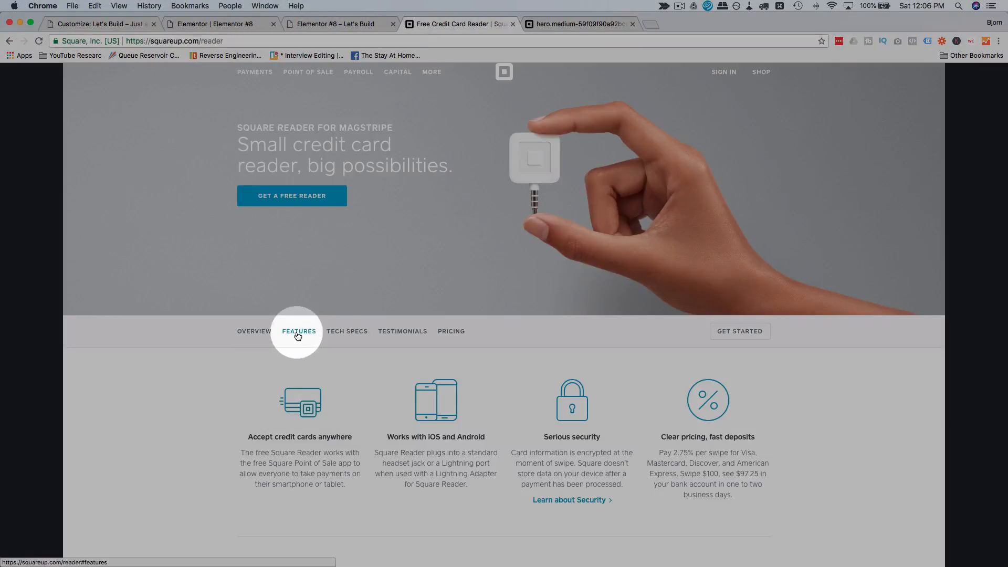
right_click(297, 332)
click(325, 488)
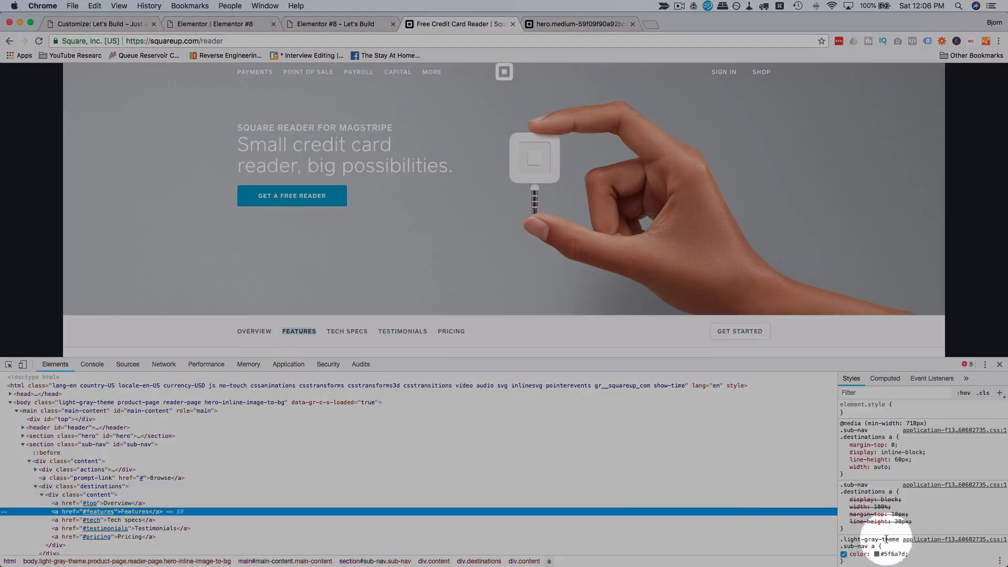
scroll(893, 549, down, 2)
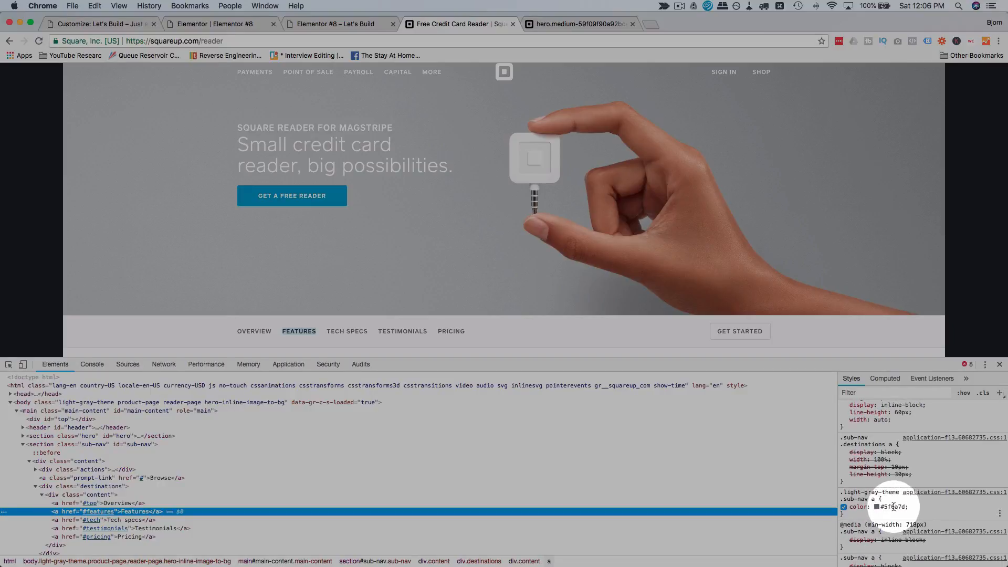
click(125, 25)
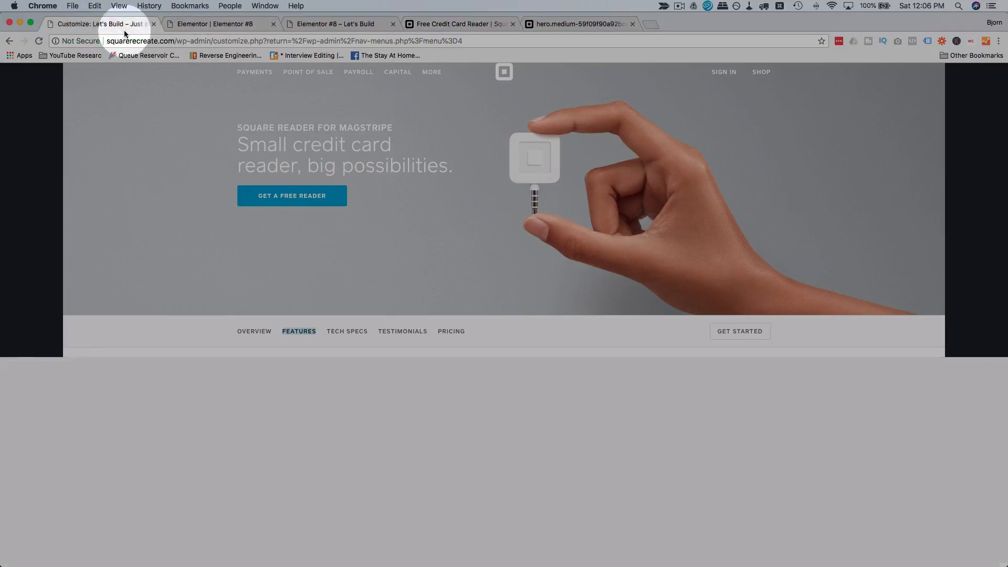
key(super+v)
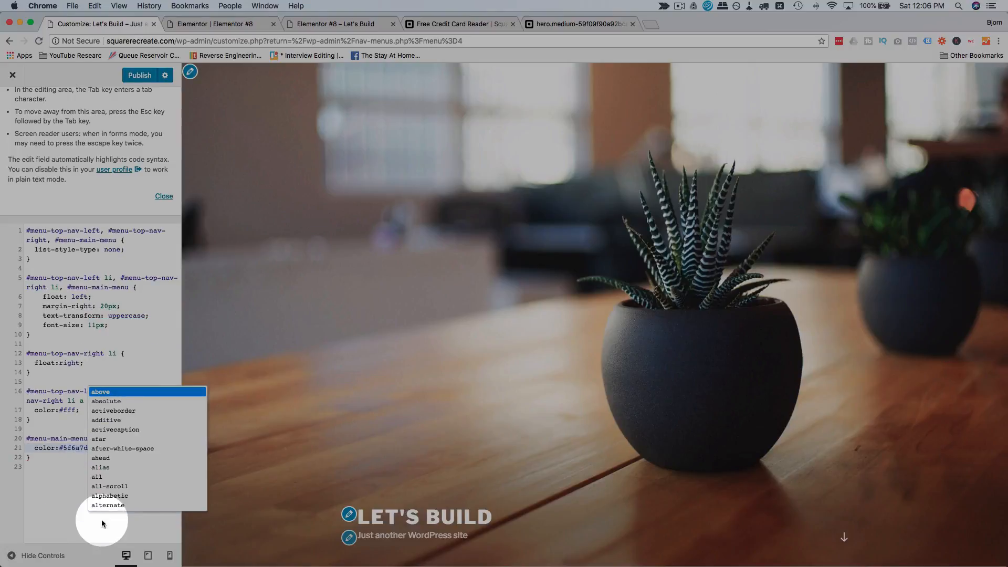
text(;)
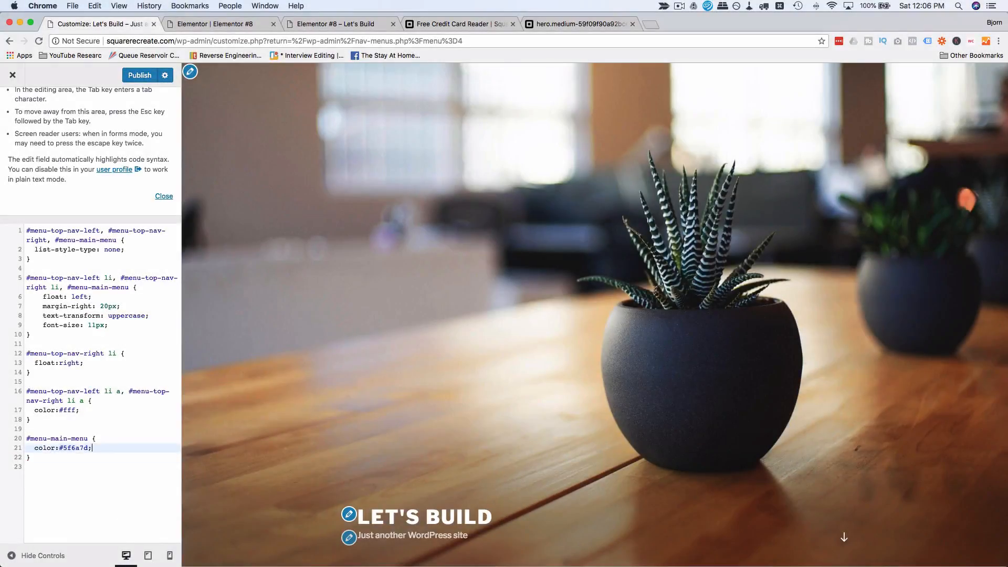
Change the selector of the #5f6a7d color rule to #menu-main-menu a.
key(Down)
key(Return)
click(87, 438)
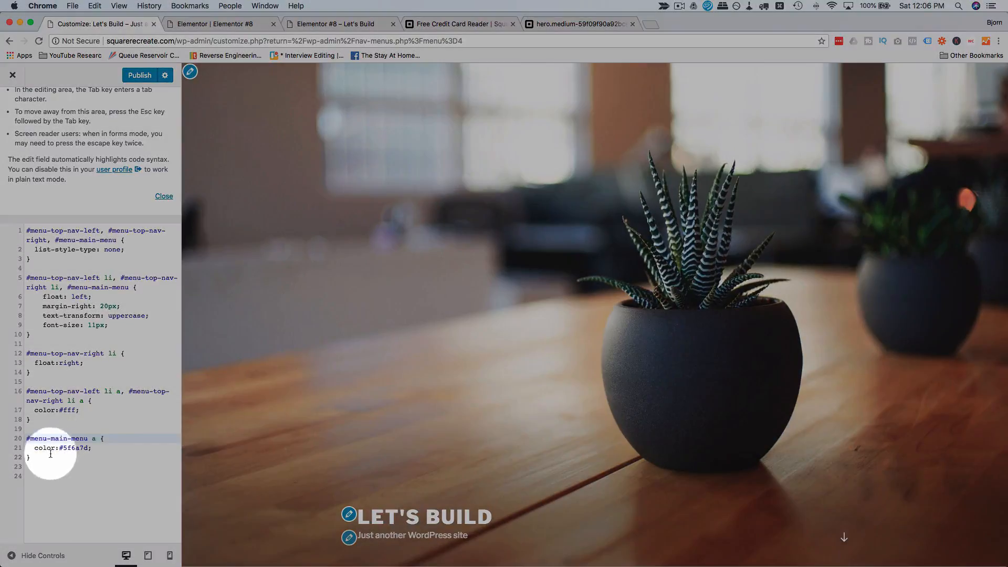
Duplicate the #menu-main-menu a rule below itself and change the copy's selector to #menu-main-menu a:hover.
drag(41, 457, 27, 439)
key(super+c)
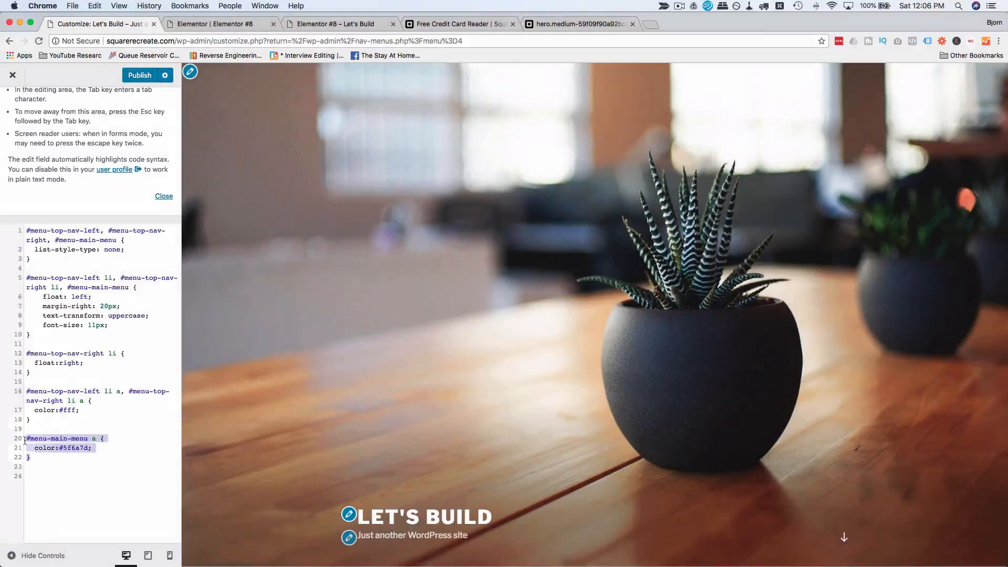
click(31, 456)
key(Return)
key(Return)
key(super+v)
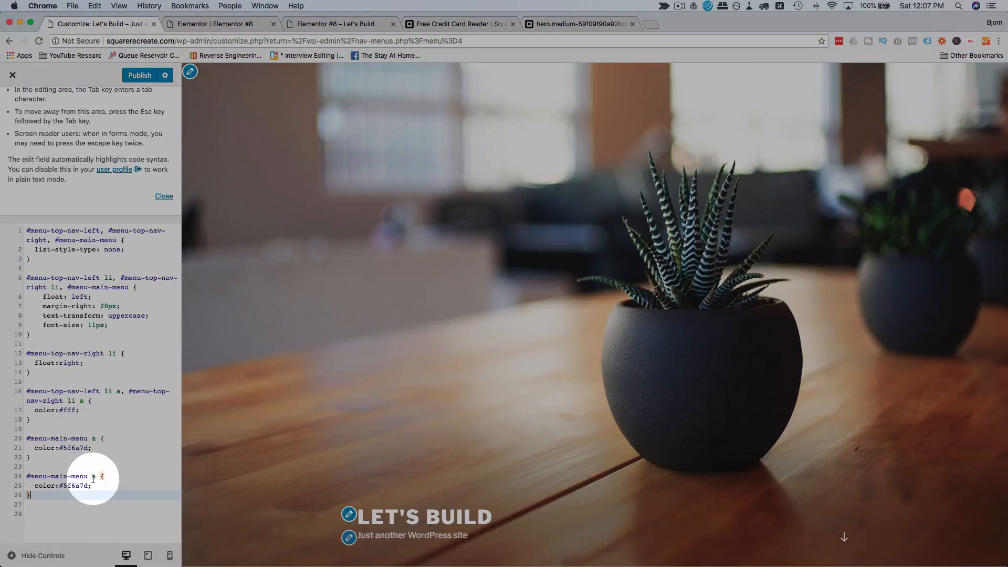
click(93, 477)
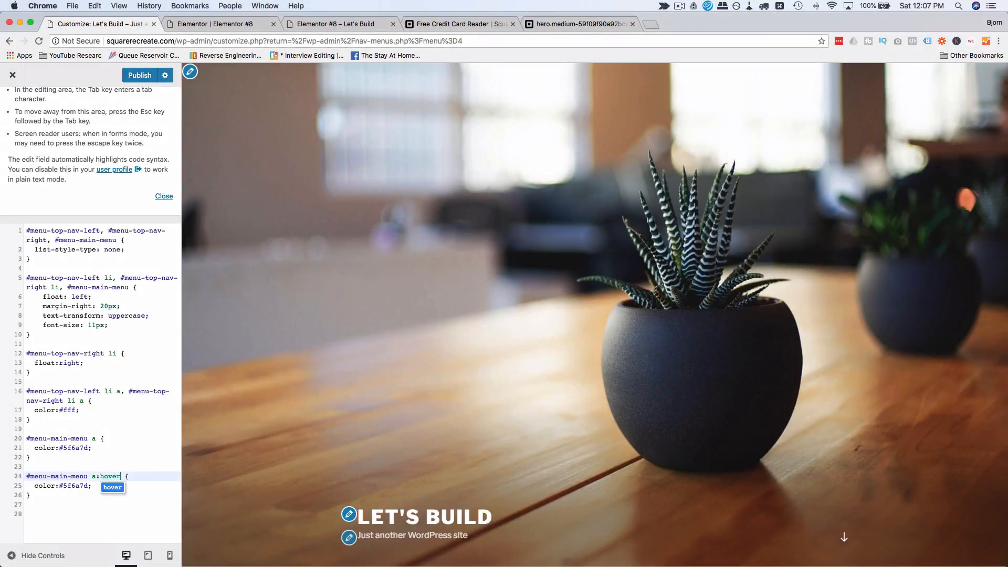
click(126, 456)
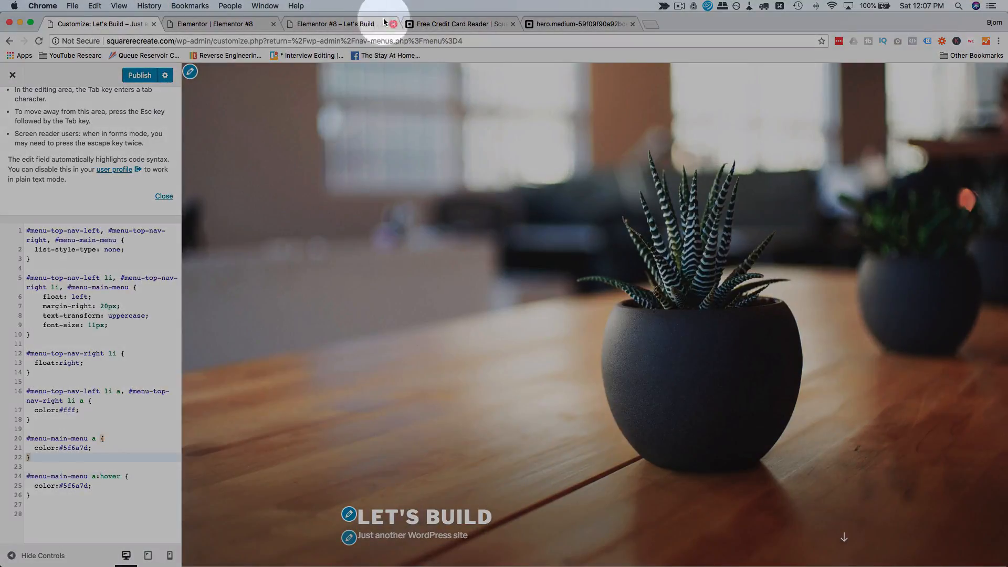
Force the hover state on the original page's Features link and copy its color, #2586b7, into the #menu-main-menu a:hover rule.
click(433, 31)
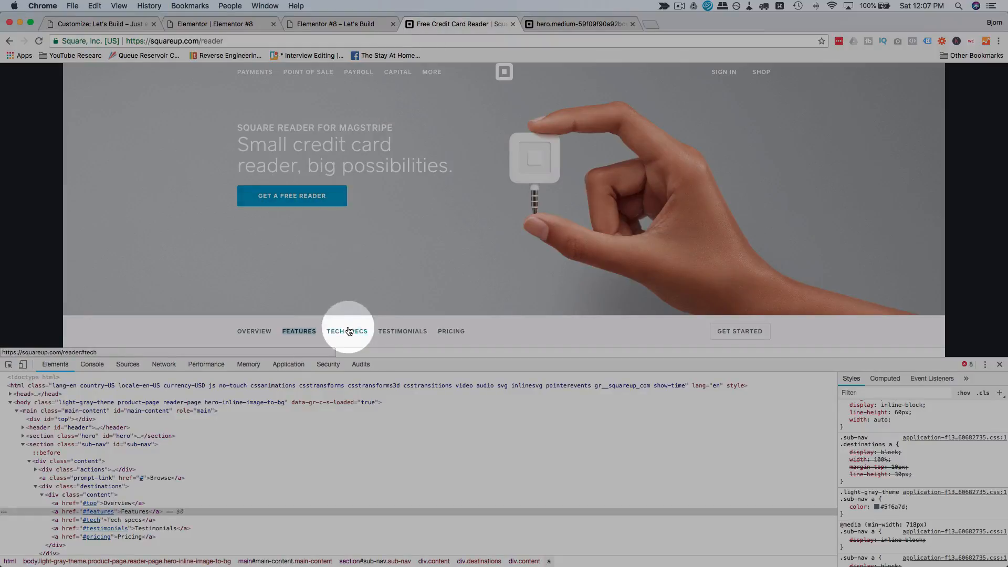
click(963, 393)
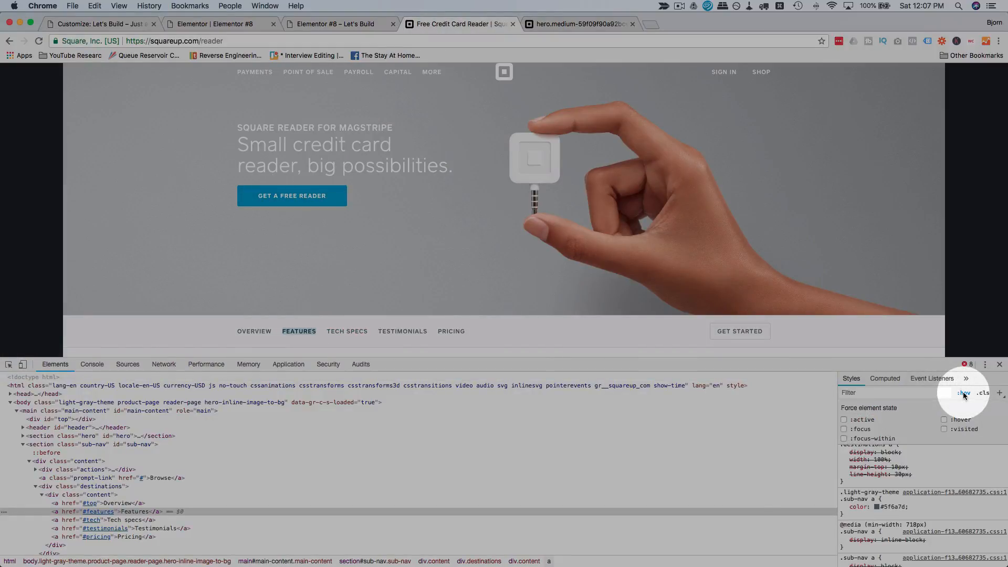
click(945, 420)
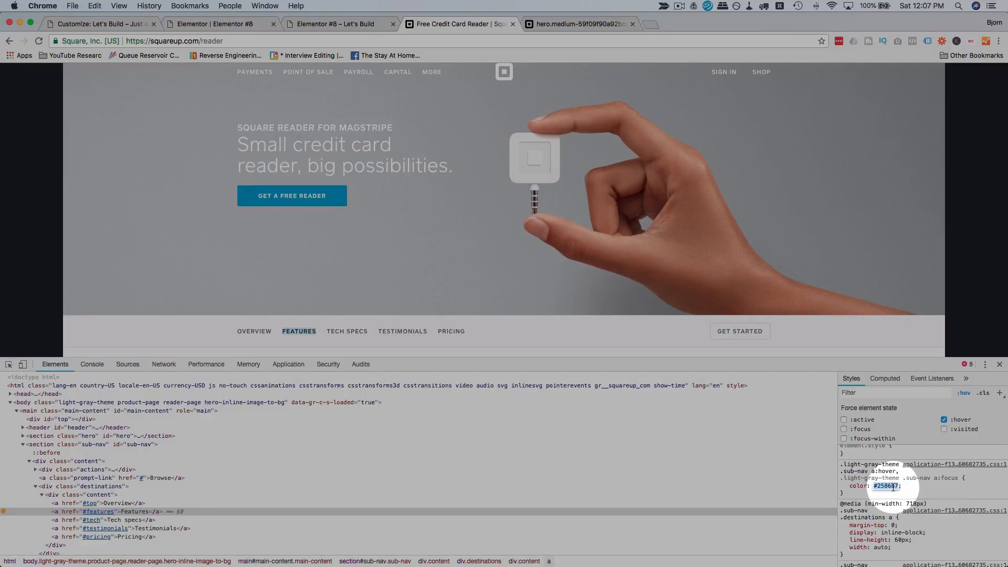
click(123, 25)
click(77, 486)
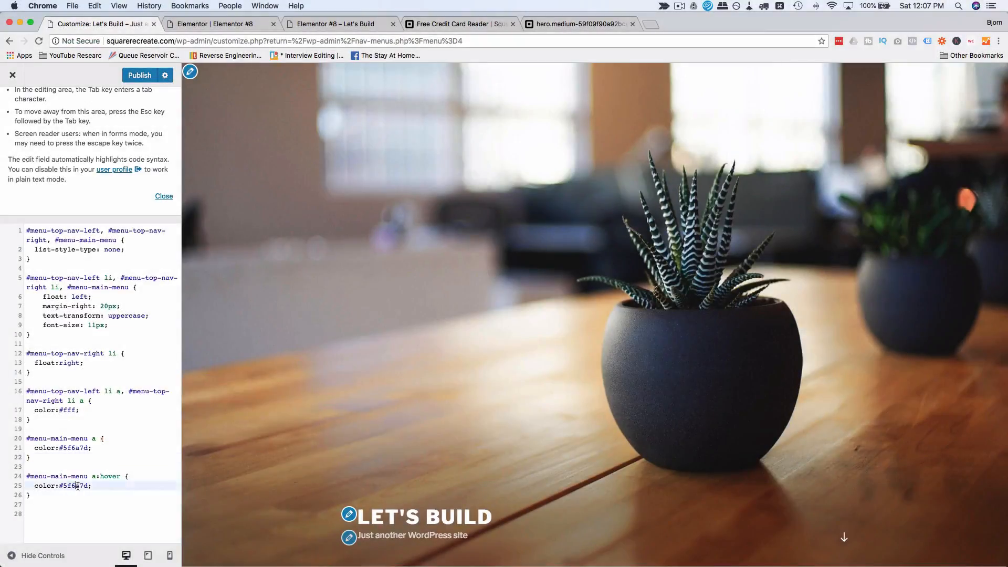
text(2586b7)
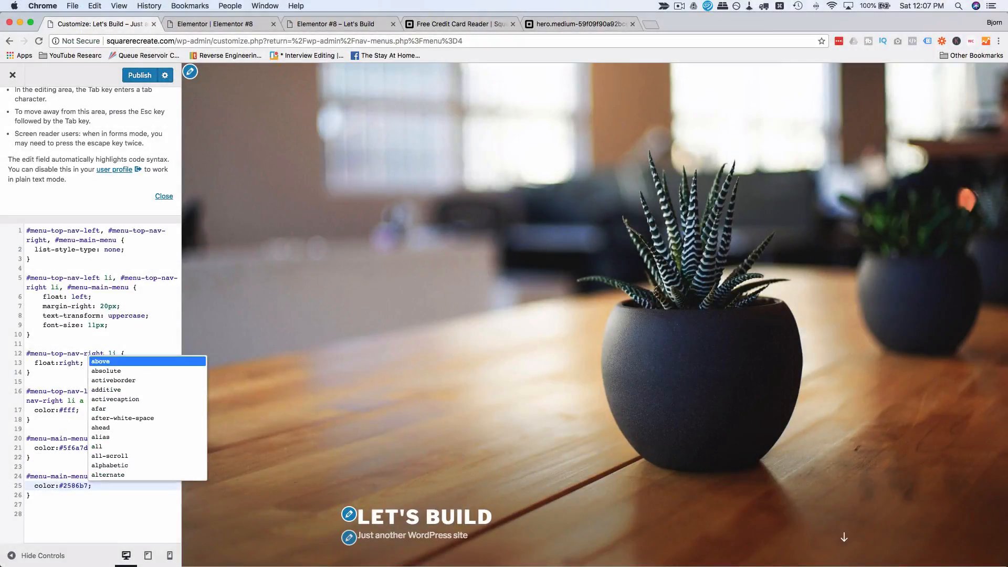
click(86, 506)
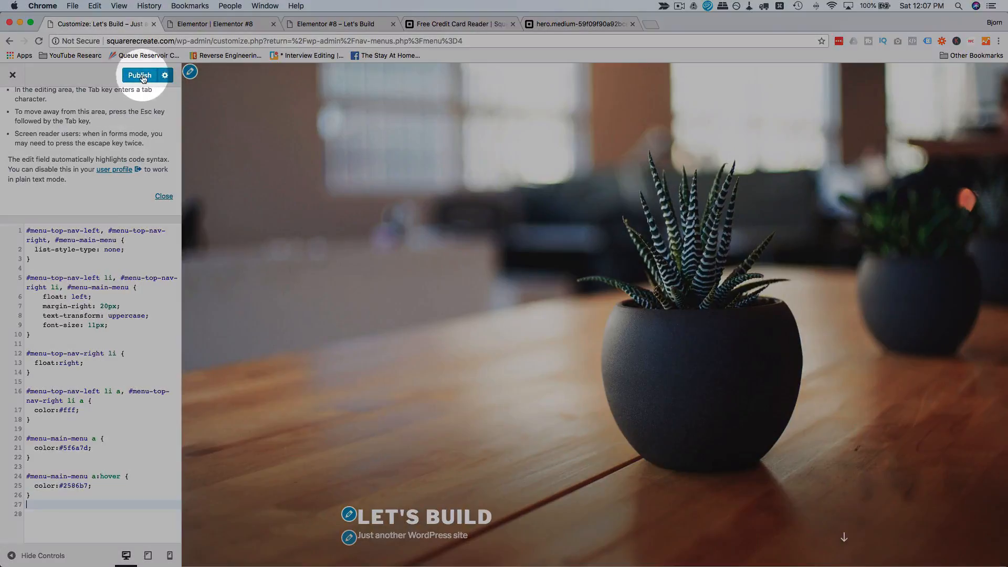
Publish the additional CSS and reload the page preview to check the secondary menu's styling.
click(140, 76)
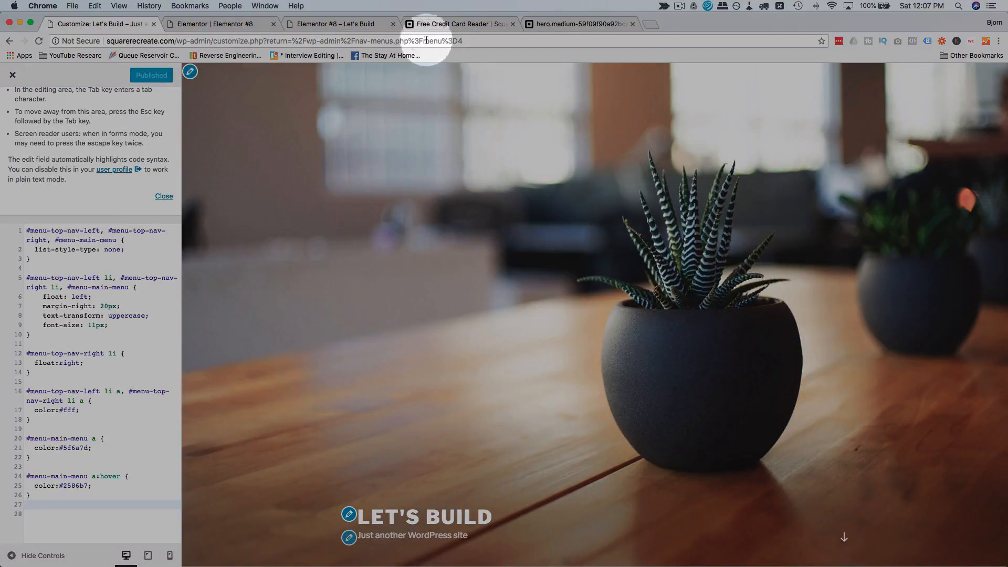
click(354, 23)
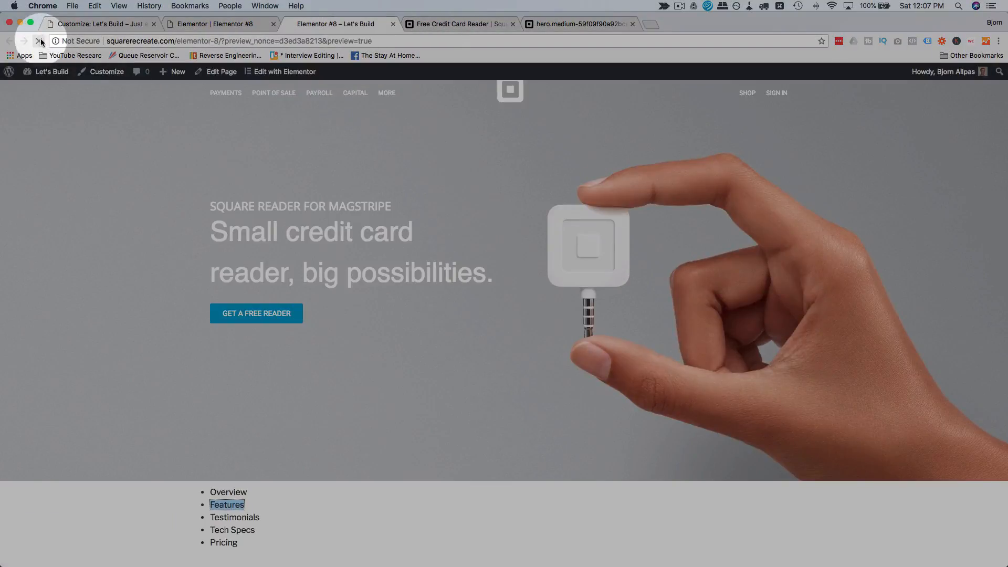
click(40, 41)
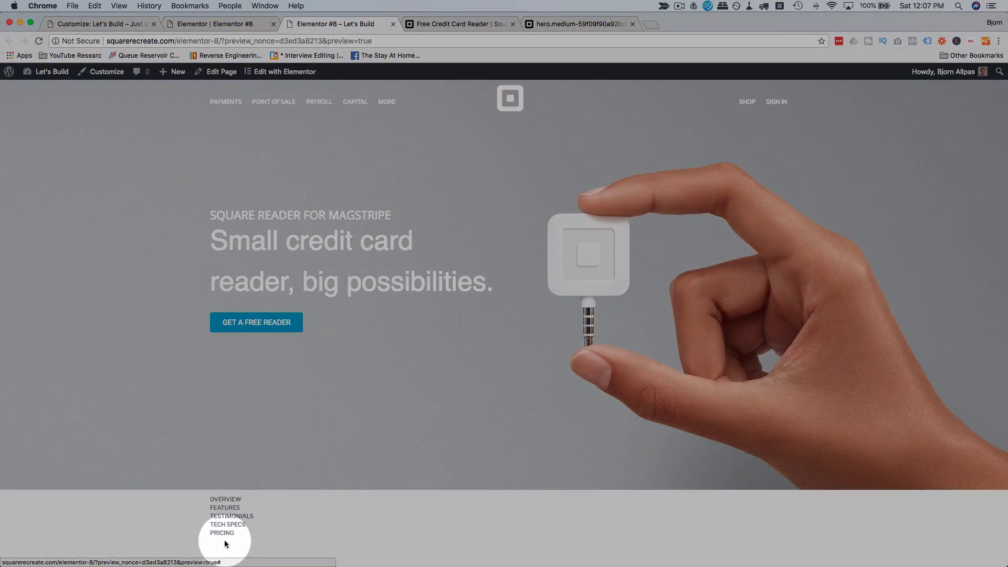
Extend the #menu-main-menu selector in the float: left rule to #menu-main-menu li, publish, and reload the page preview.
click(119, 23)
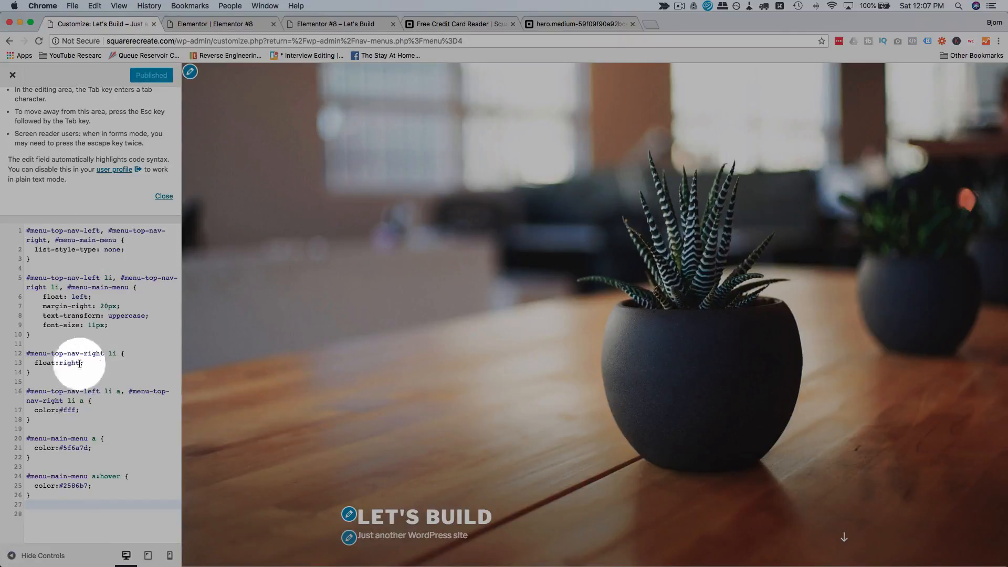
click(129, 288)
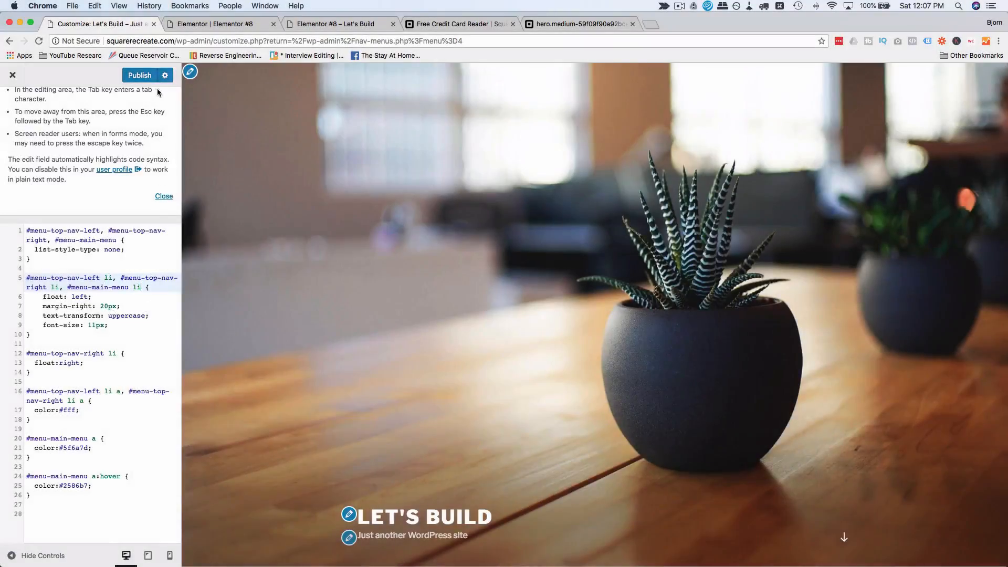
click(142, 77)
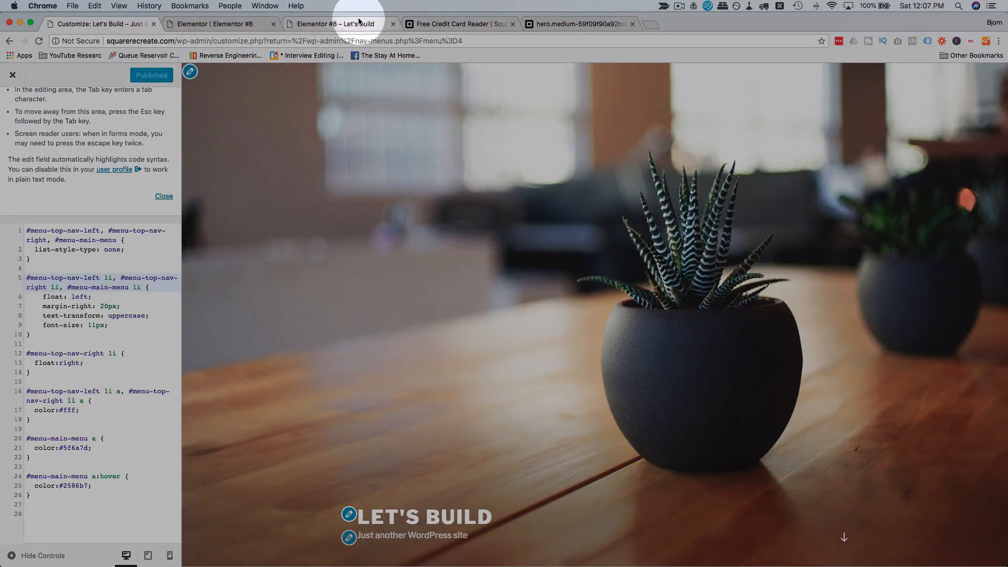
click(349, 24)
click(39, 41)
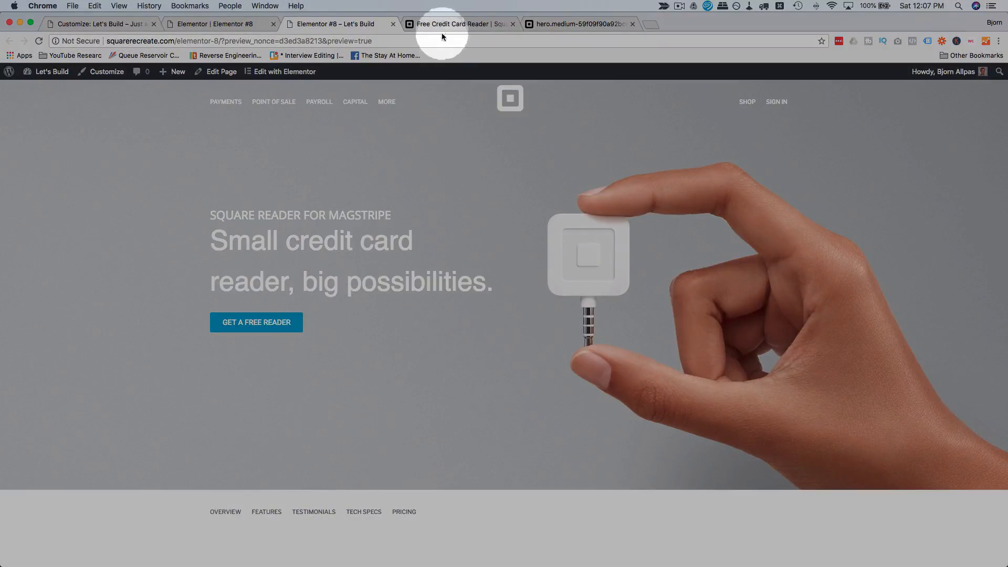
Turn off the forced hover state on the original Square page and examine the secondary menu link's styles.
click(442, 26)
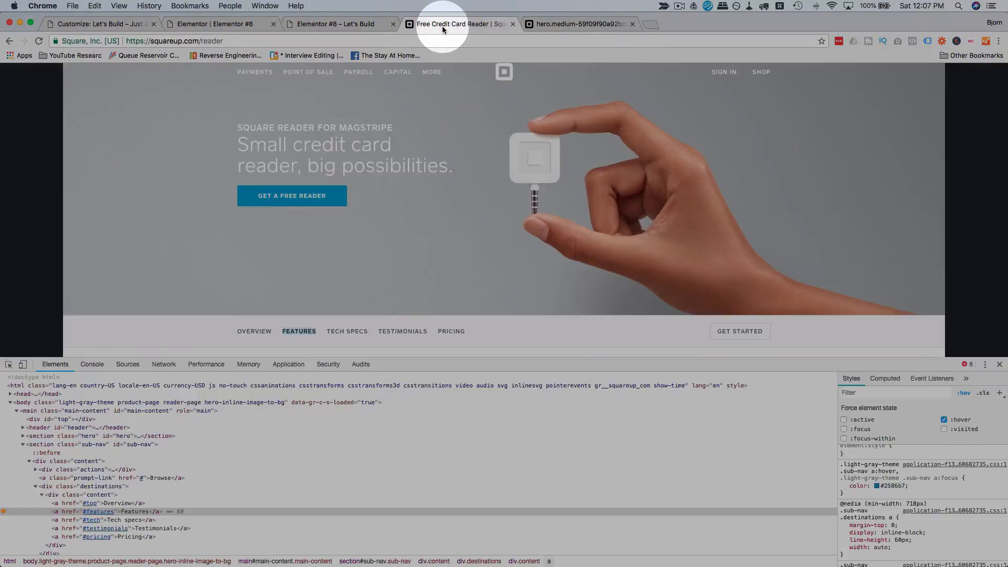
right_click(252, 333)
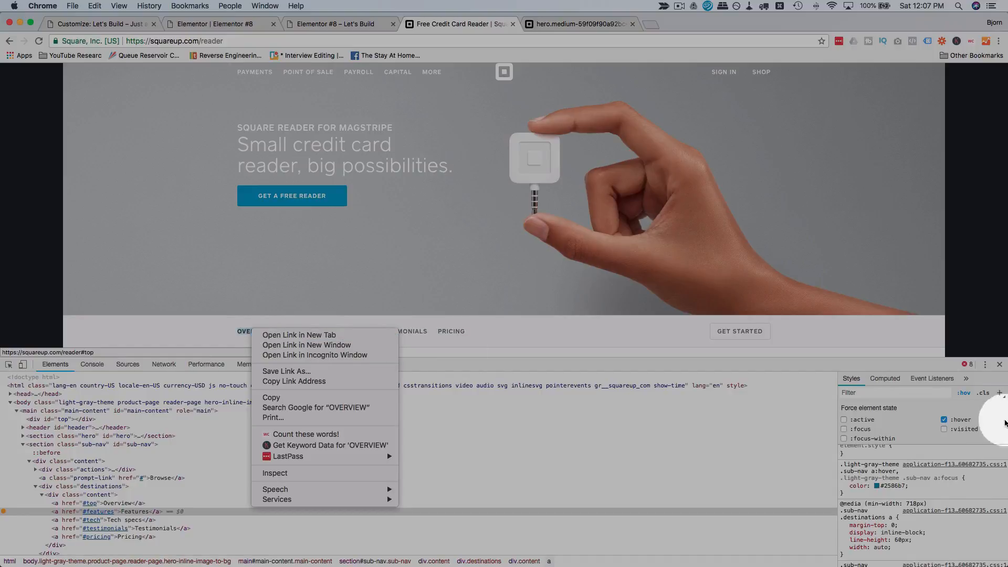
click(944, 420)
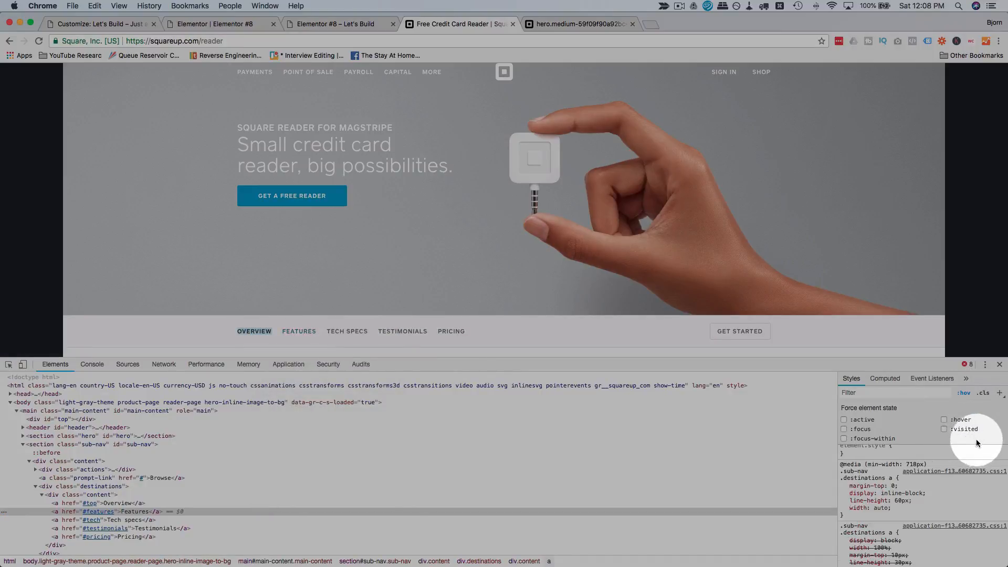
click(964, 393)
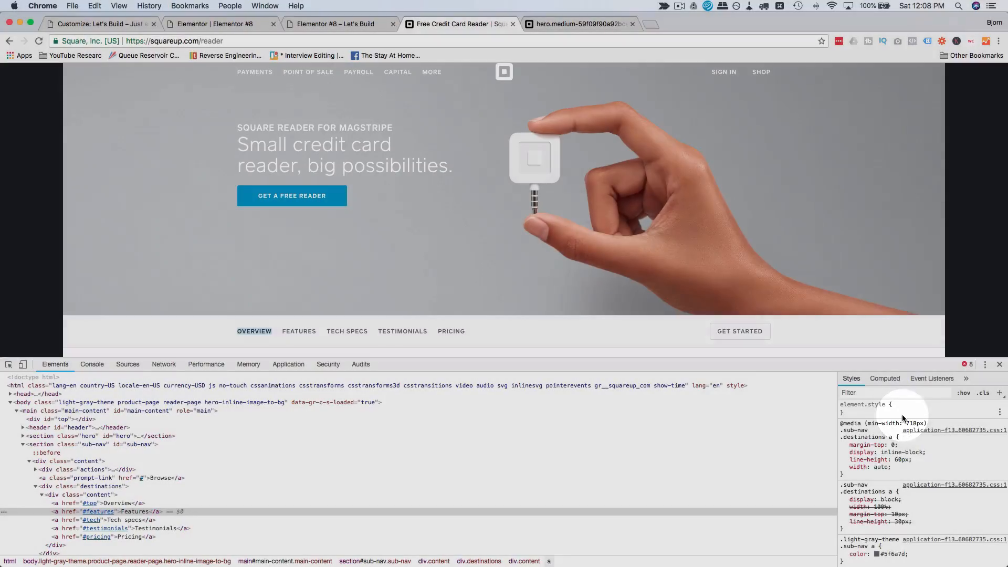
scroll(902, 415, down, 3)
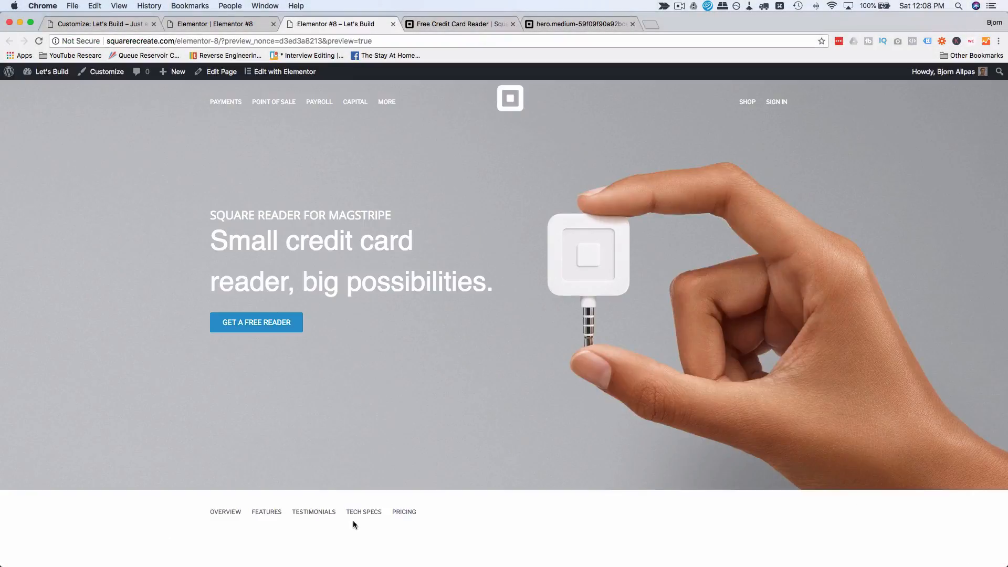
Reload the Elementor editor and review the Navigation Menu widget's Custom CSS section alongside the site-wide additional CSS.
click(214, 25)
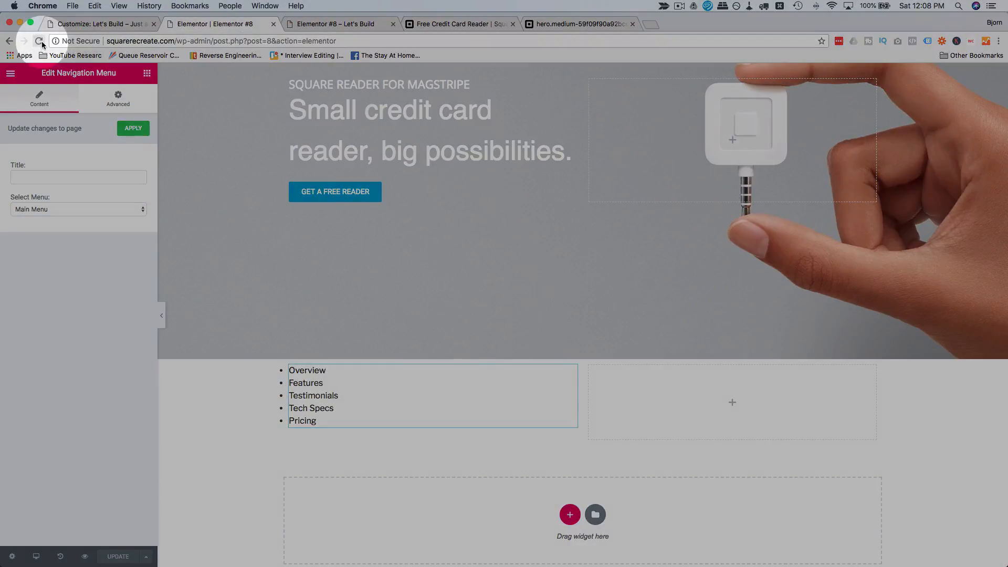
click(38, 41)
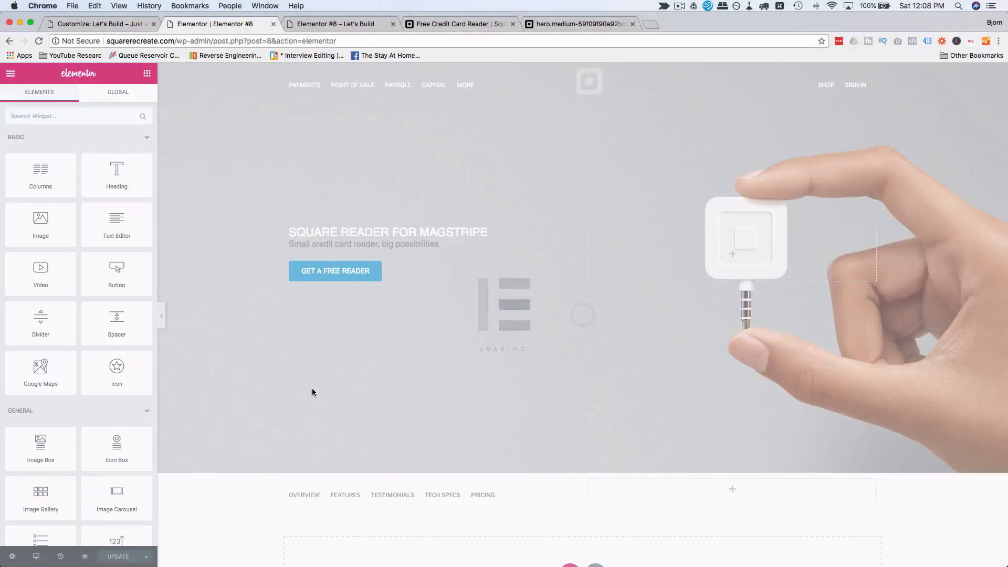
scroll(284, 458, down, 3)
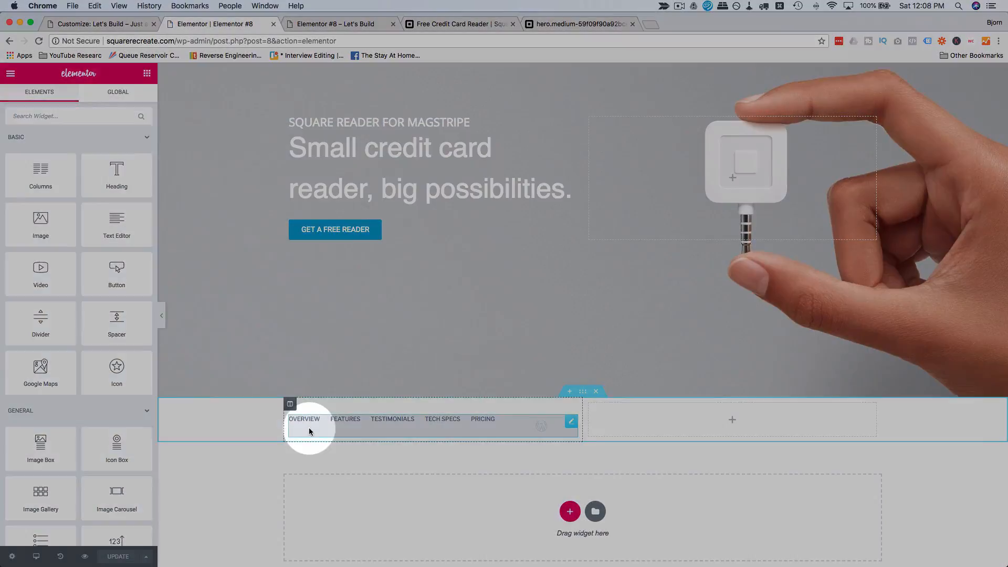
click(310, 430)
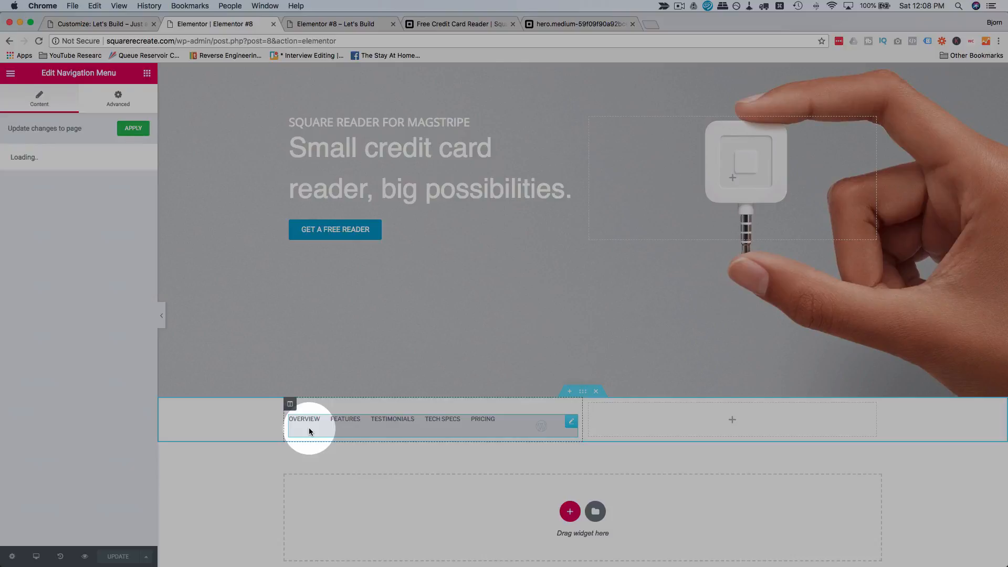
click(124, 107)
click(24, 441)
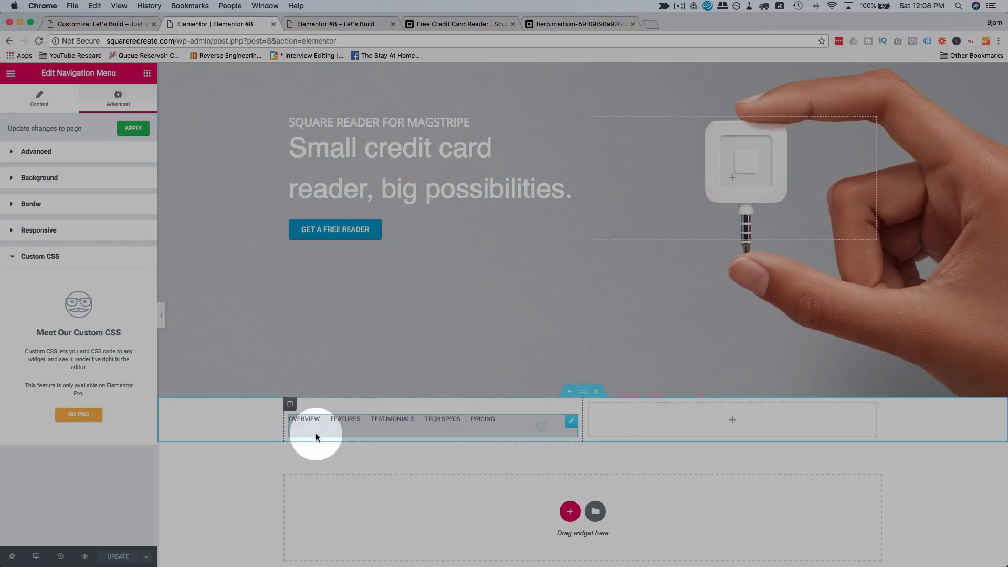
click(108, 25)
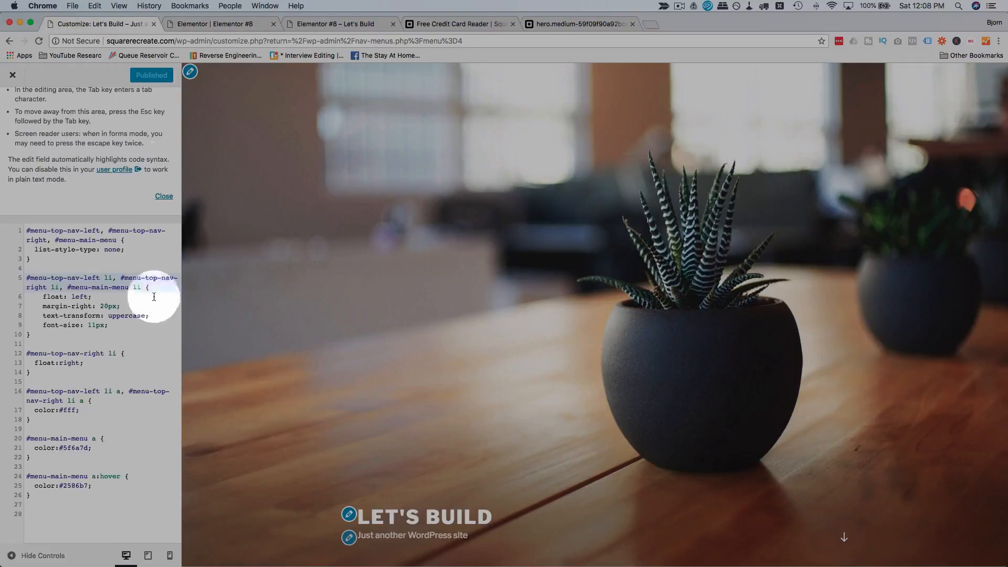
click(214, 24)
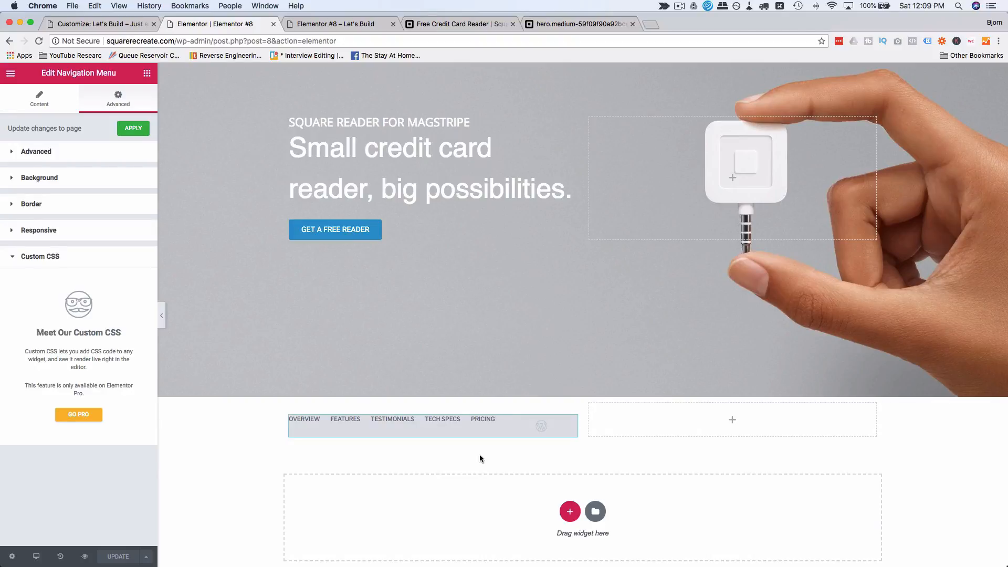
Find the Button widget and place it in the empty column beside the secondary menu.
click(582, 418)
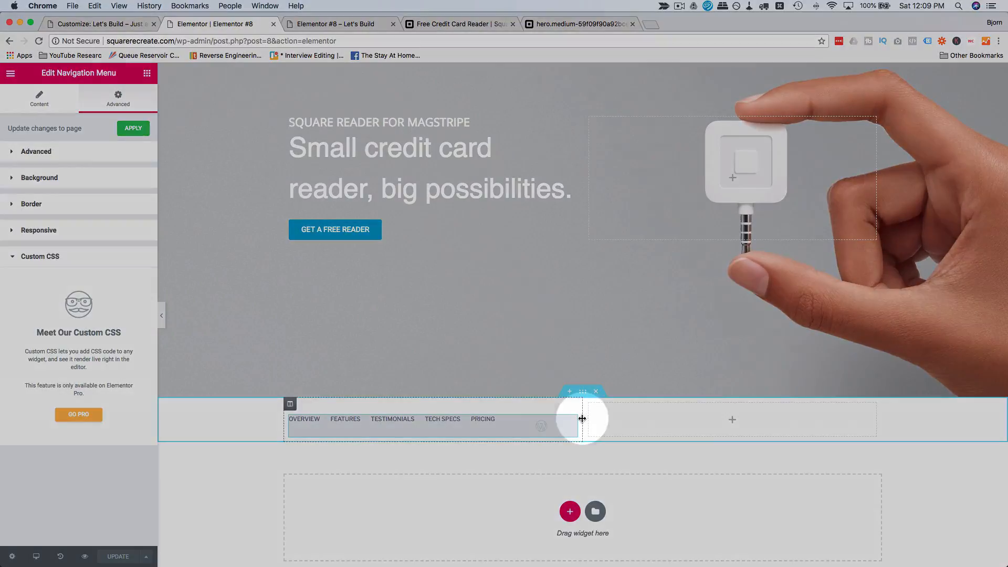
click(704, 420)
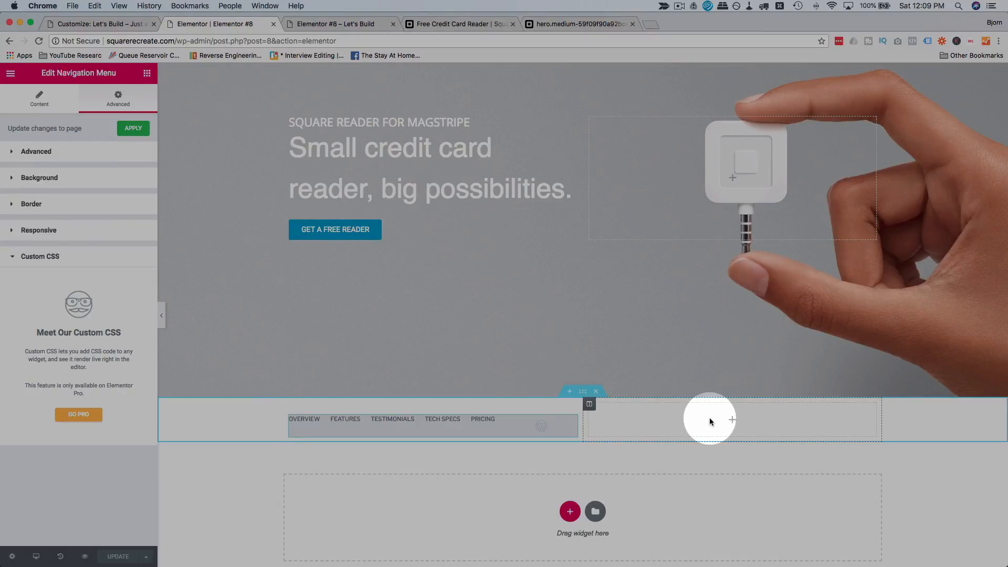
click(710, 420)
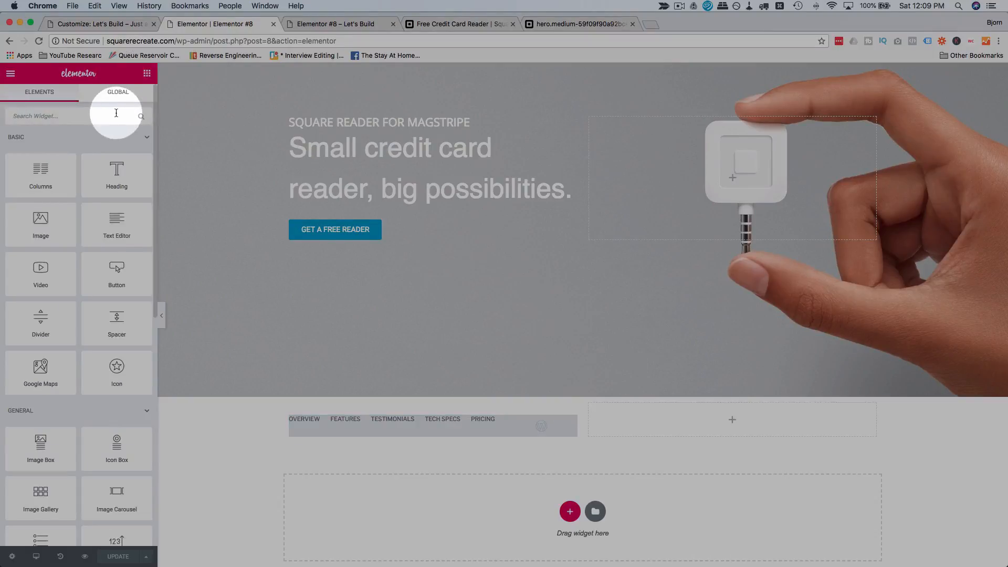
text(buton)
key(BackSpace)
key(BackSpace)
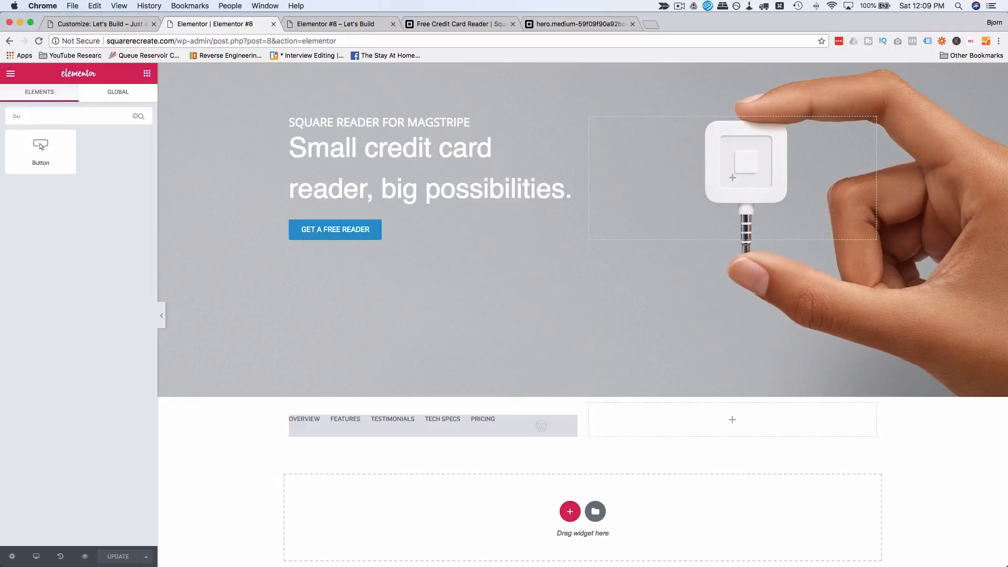
text(on)
key(BackSpace)
drag(41, 152, 738, 420)
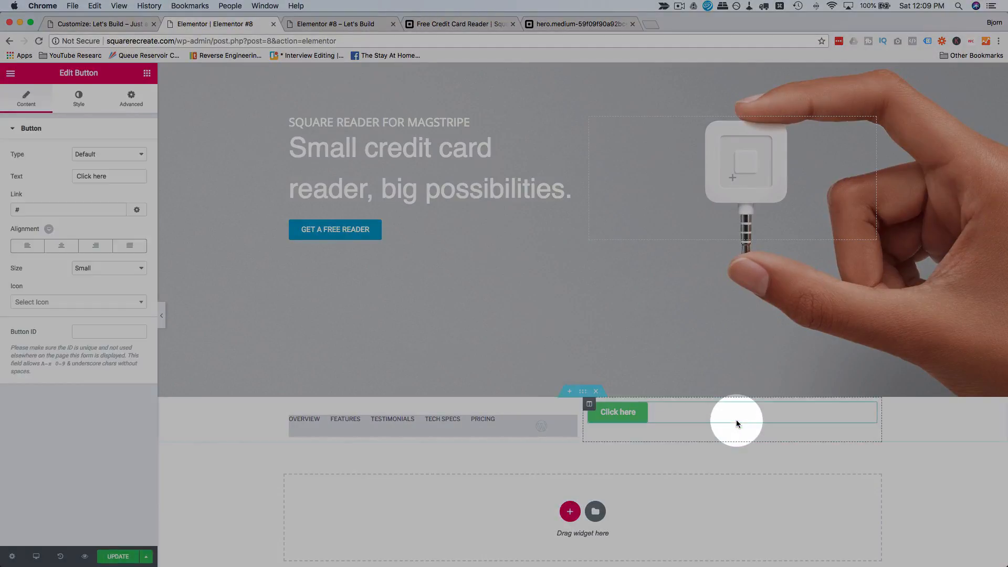
Copy the Get a Free Reader button and paste its style onto the new button beside the secondary menu.
click(442, 24)
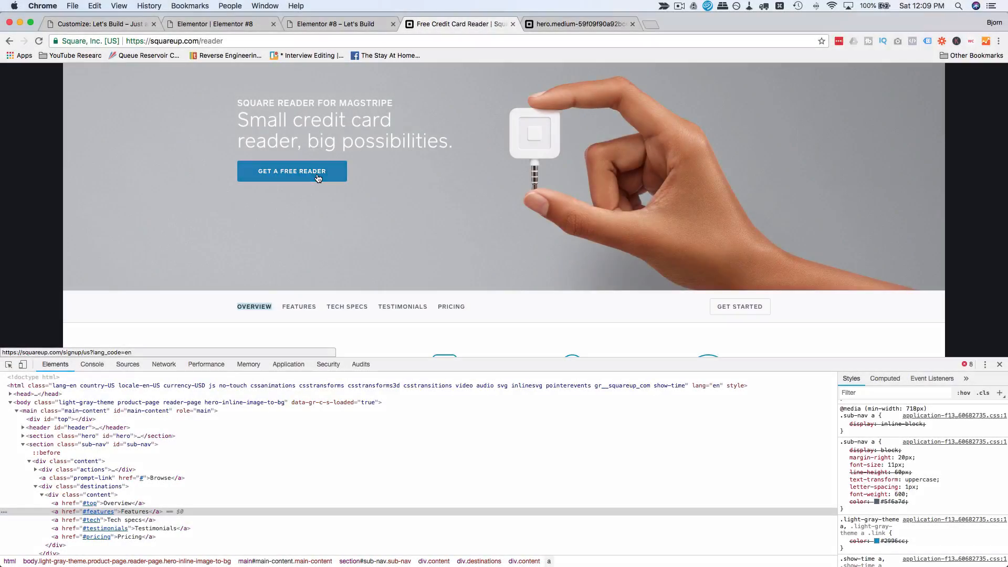
click(302, 24)
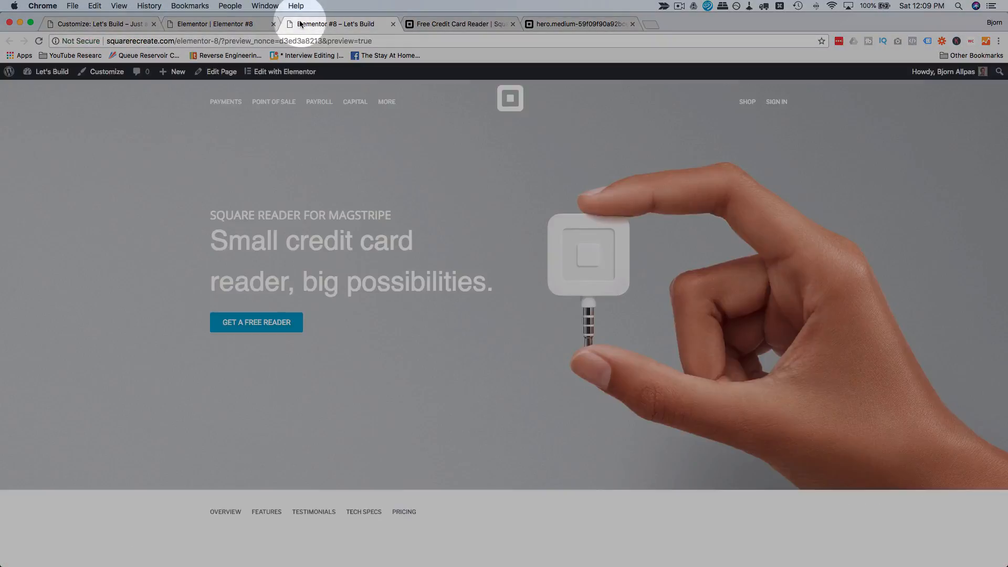
click(253, 23)
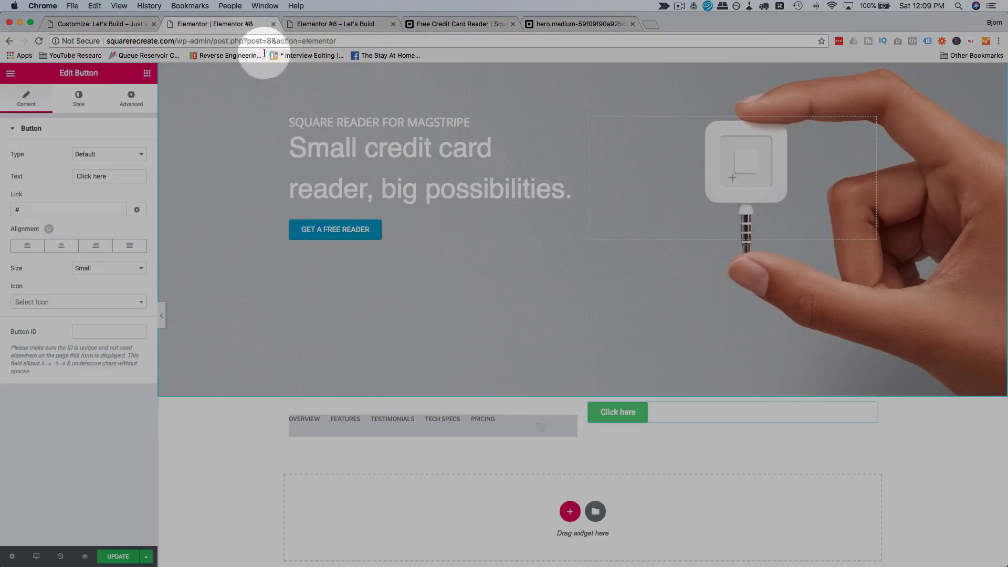
right_click(513, 229)
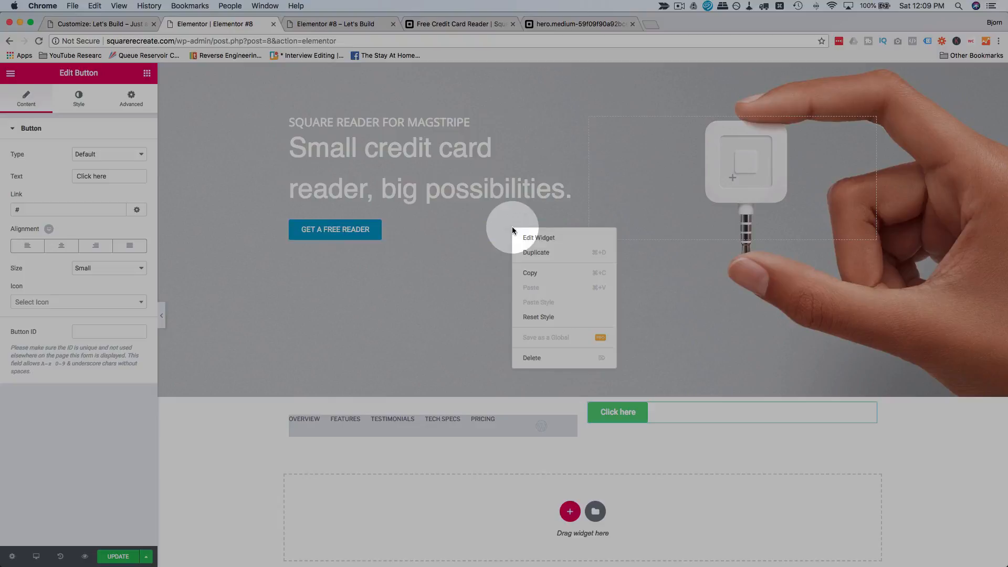
click(542, 277)
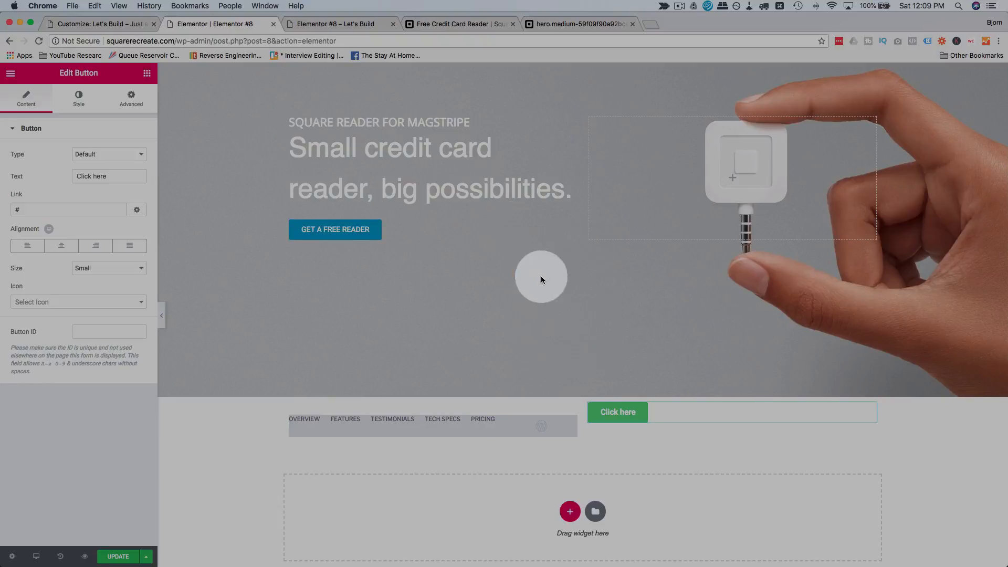
right_click(639, 412)
click(665, 484)
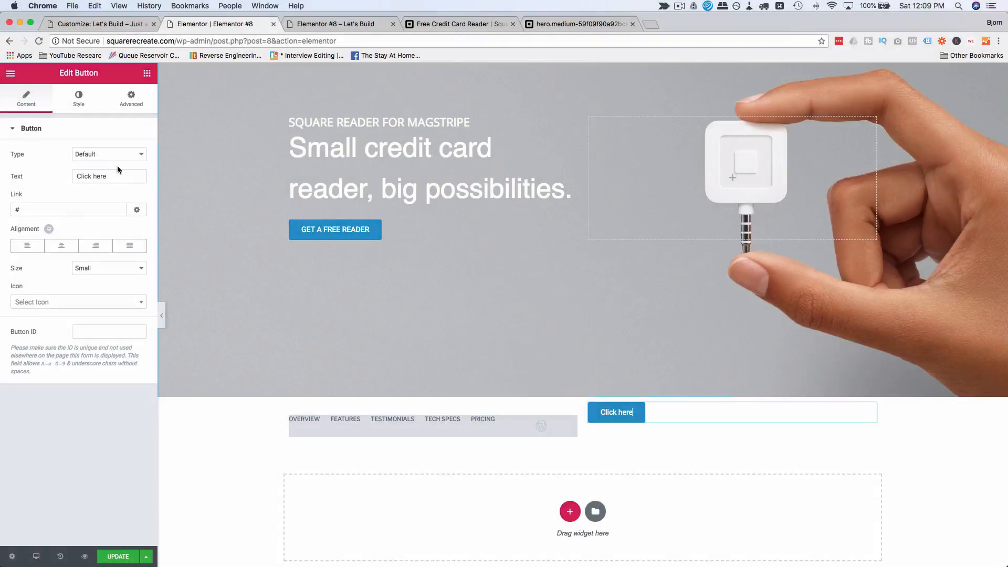
Check the original Square page's button label and set the new button's text to GET STARTED.
triple_click(115, 176)
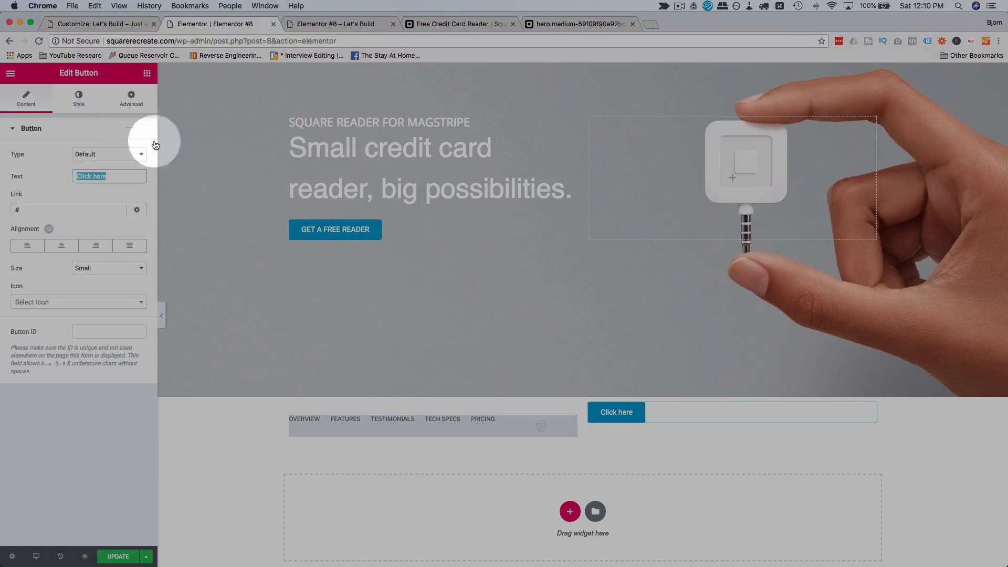
click(451, 23)
click(225, 23)
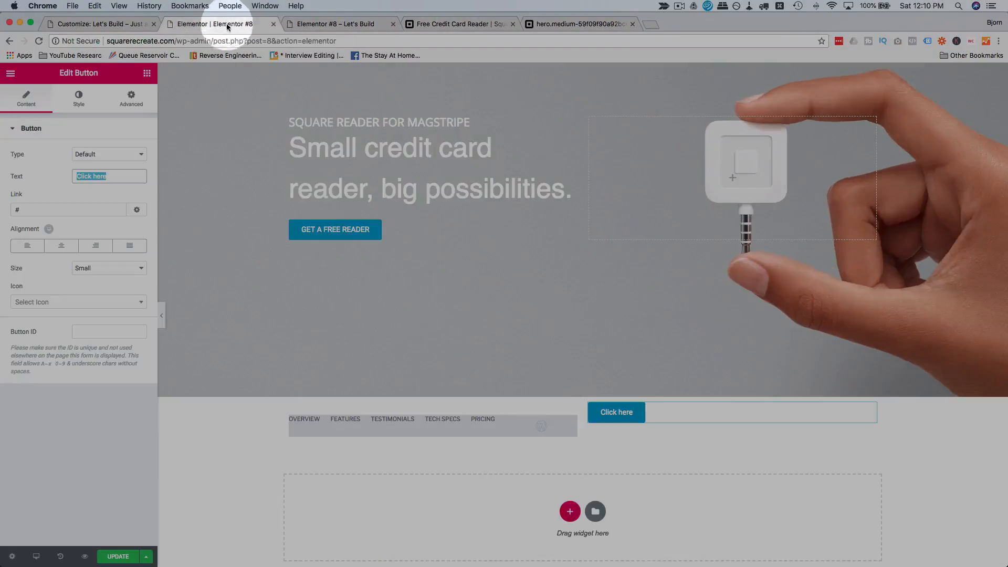
text(GET STARTED)
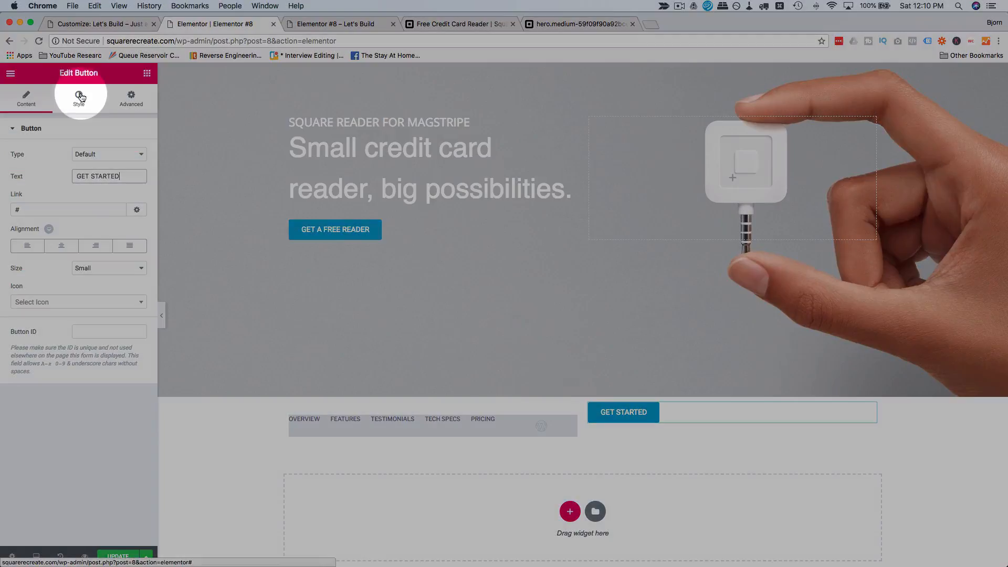
Set the Get Started button's background color to white, #ffffff.
click(80, 96)
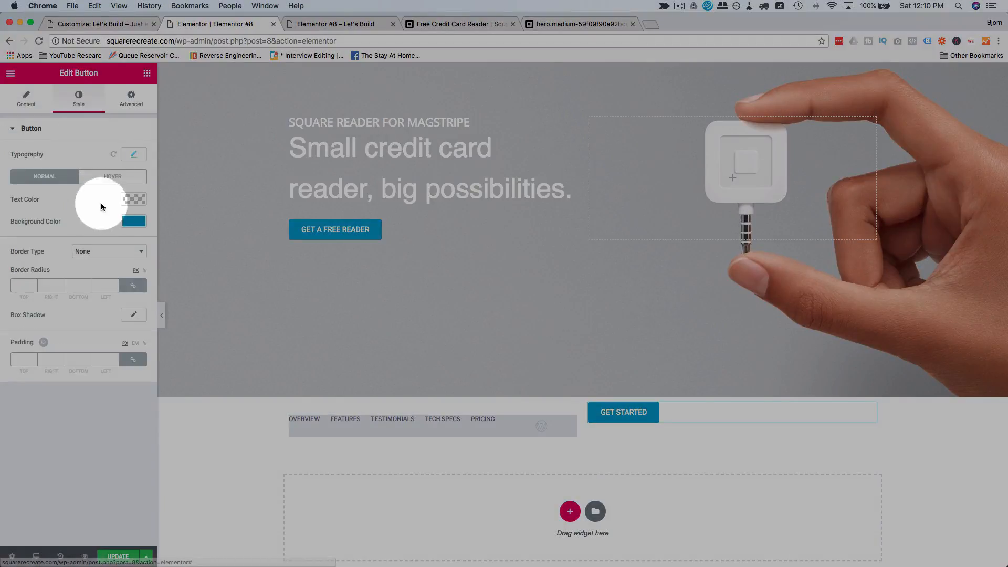
click(128, 221)
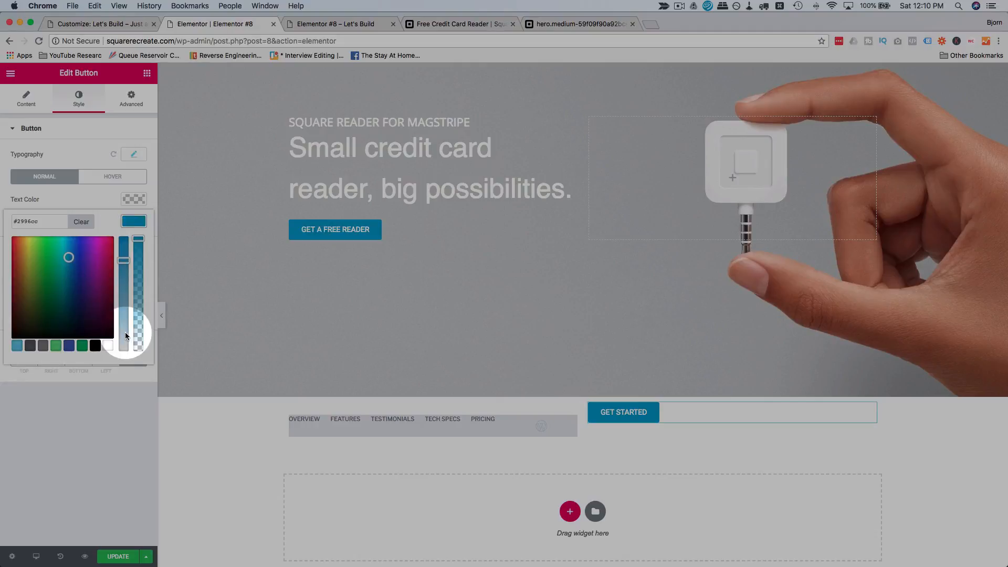
click(108, 345)
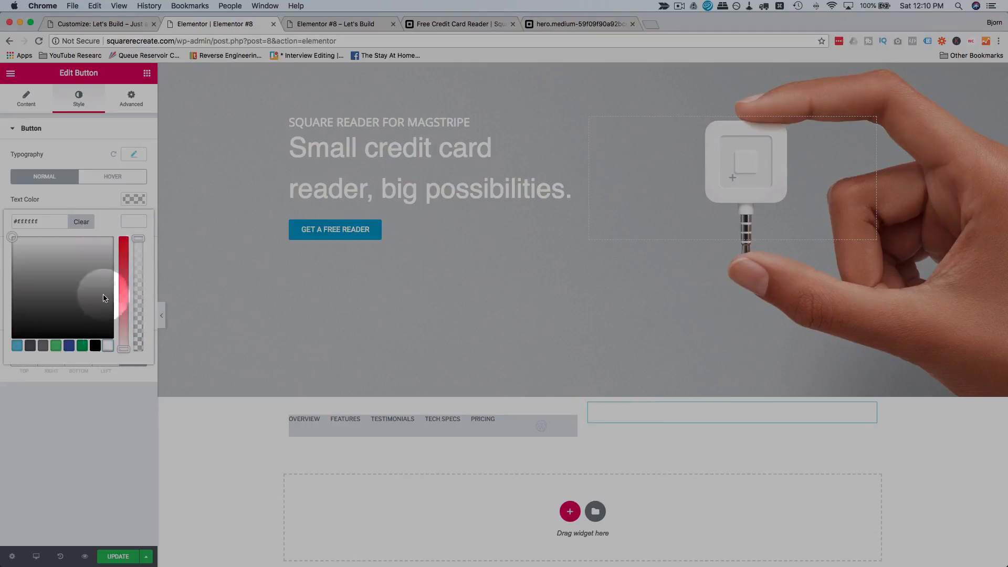
click(98, 193)
Copy the #menu-main-menu a color from the site-wide additional CSS and set the Get Started button's text color to #5f6a7d.
click(134, 199)
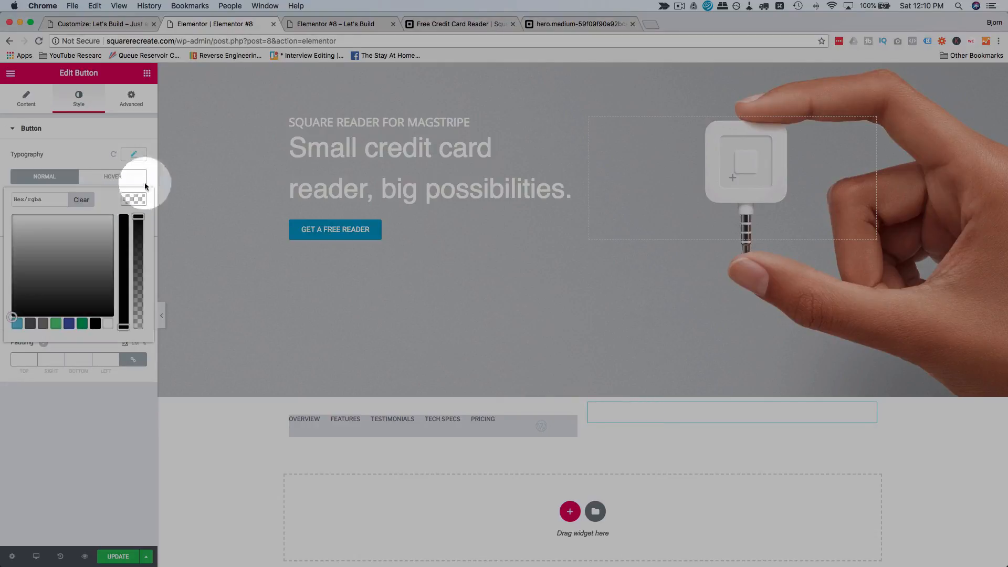
click(361, 22)
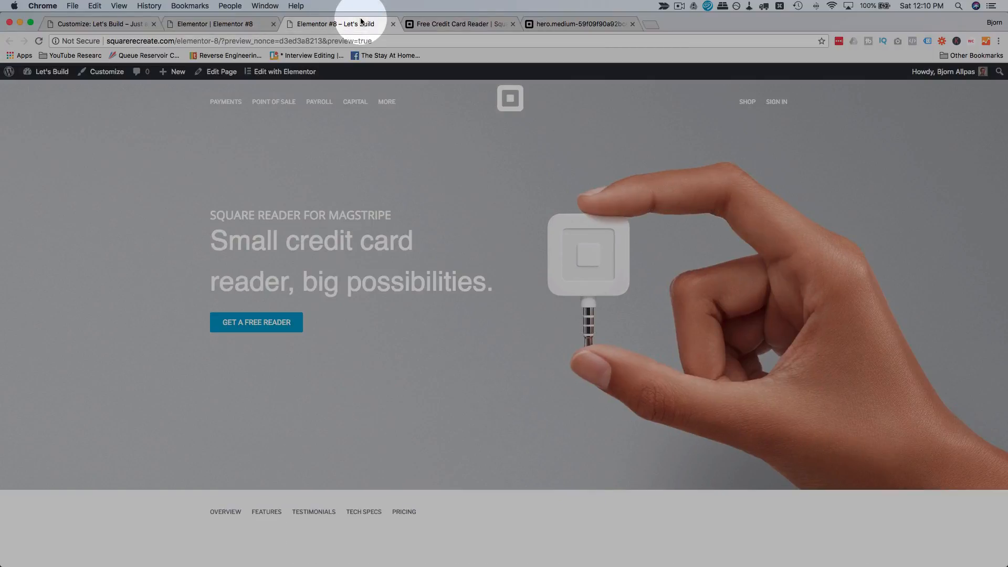
click(421, 24)
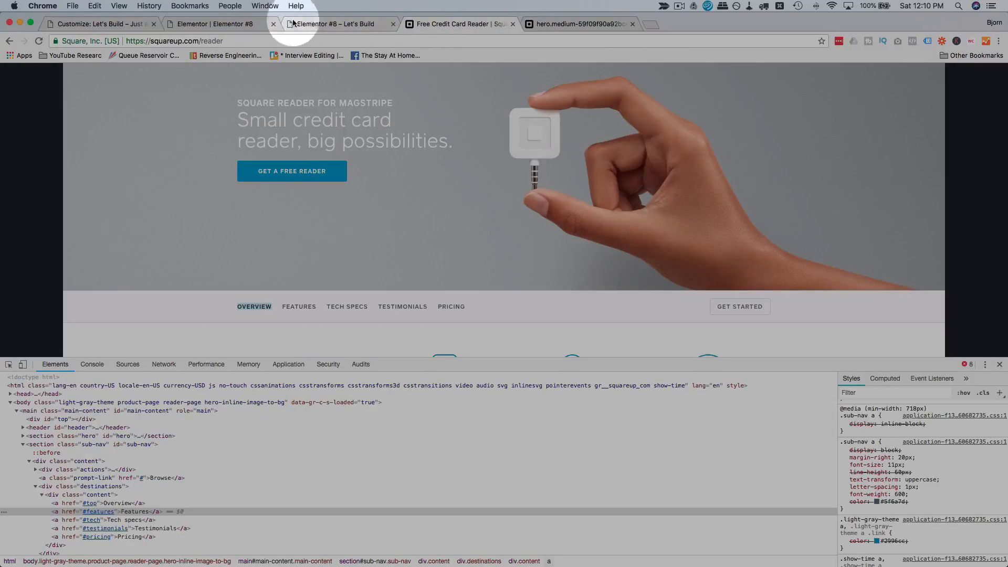
click(231, 23)
click(146, 26)
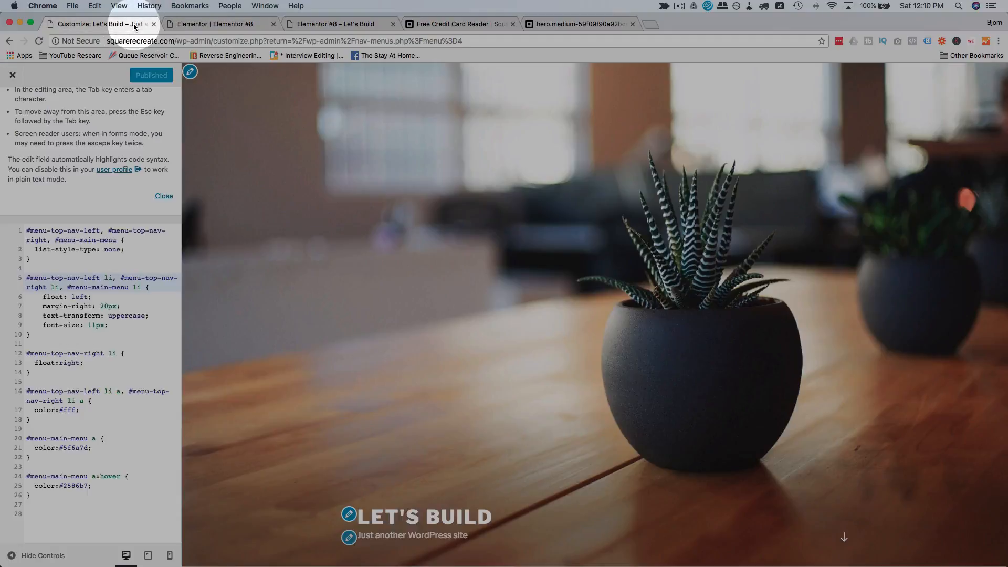
double_click(81, 447)
click(60, 448)
drag(60, 448, 91, 448)
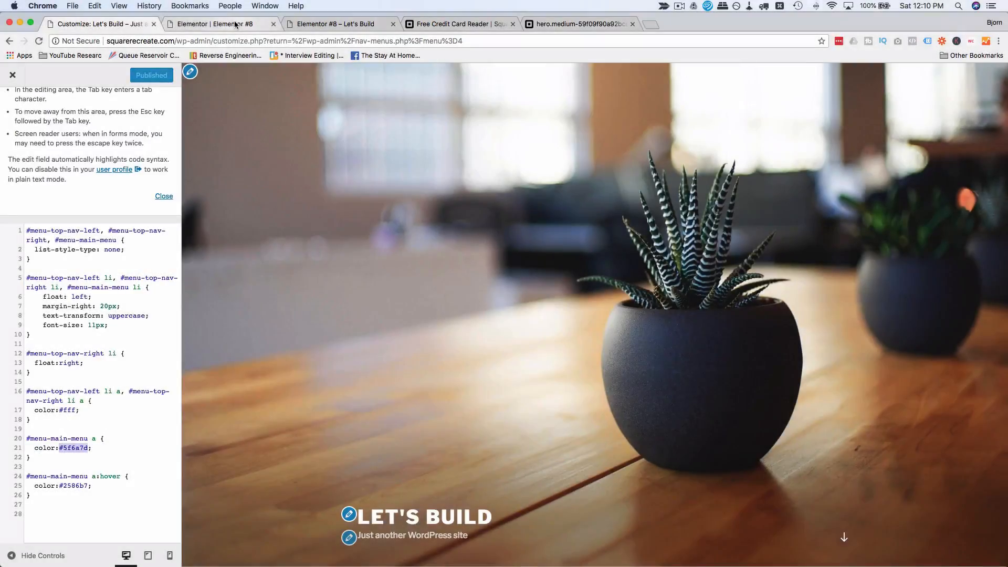
click(230, 24)
click(32, 199)
key(cmd+v)
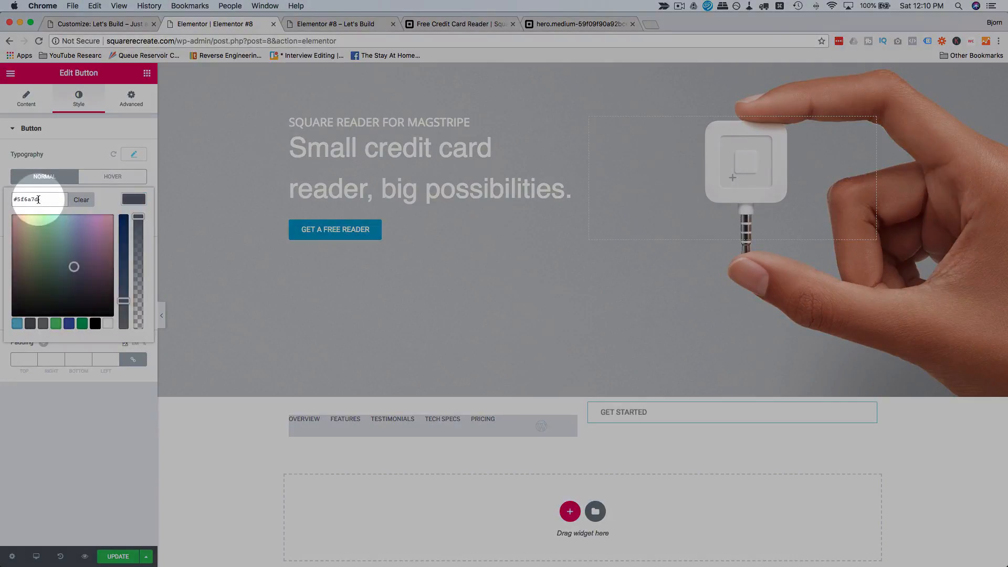
click(80, 158)
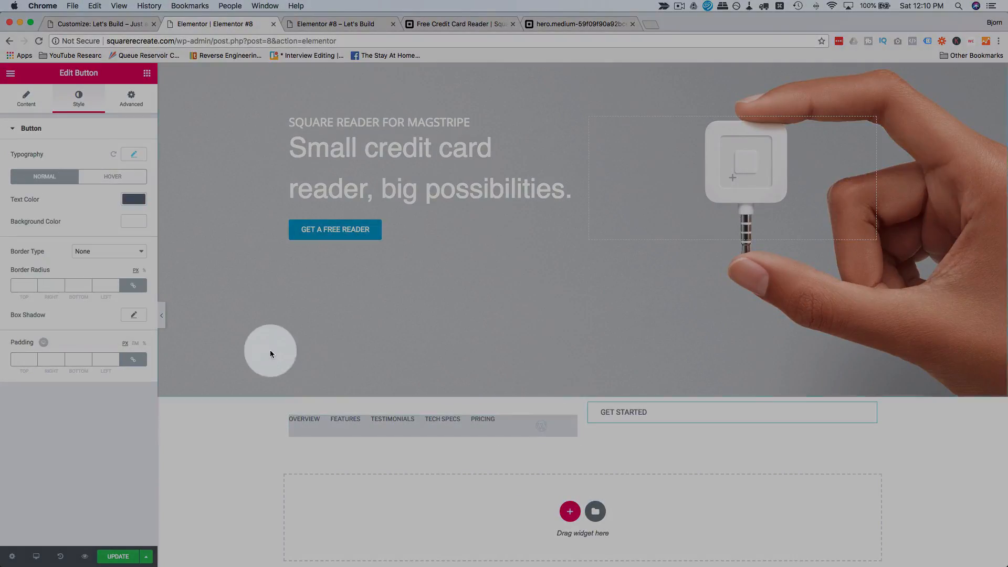
Give the Get Started button a Solid border, and copy the border color #e0e0e0 from the original Square page's Get Started button.
click(105, 251)
click(85, 259)
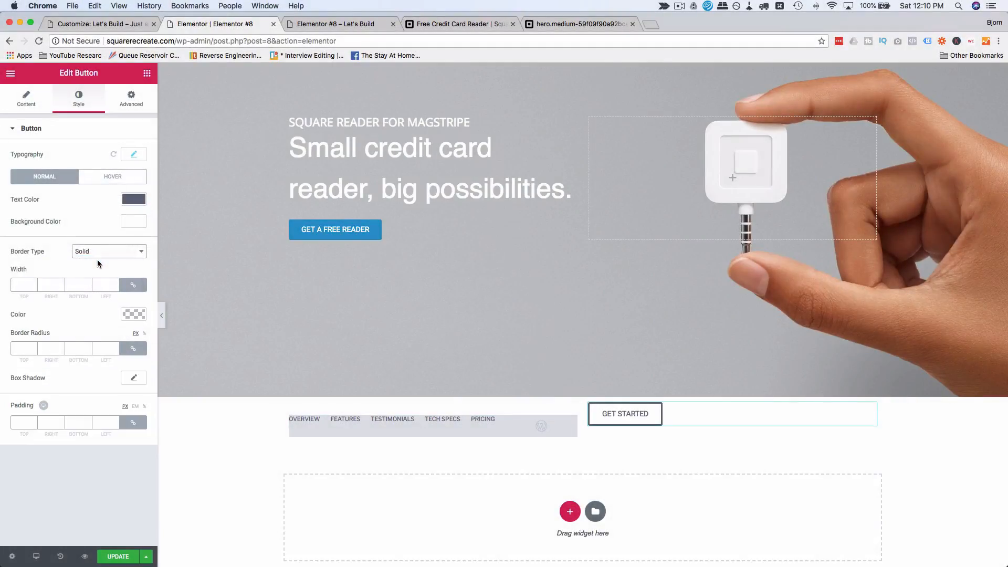
click(304, 26)
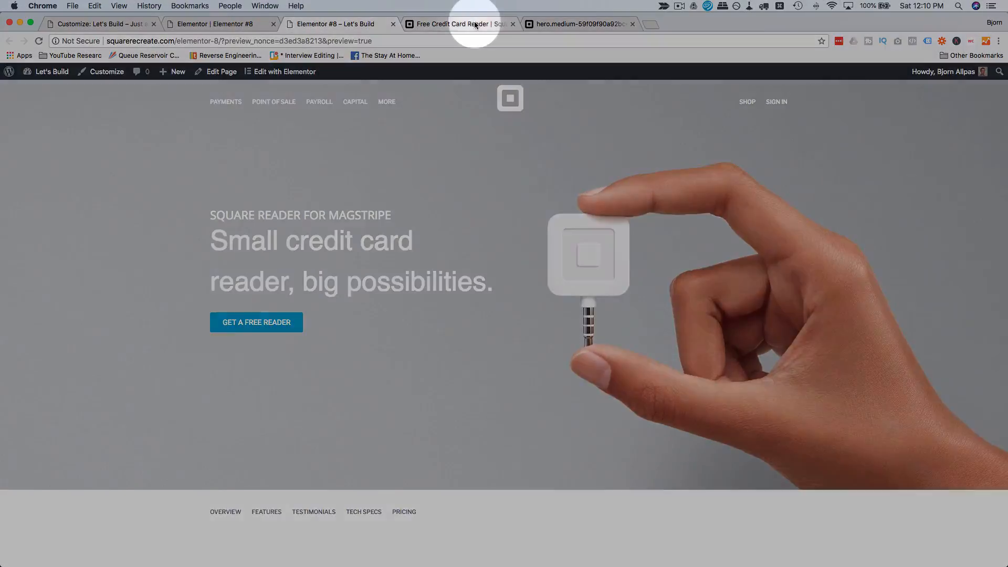
click(473, 24)
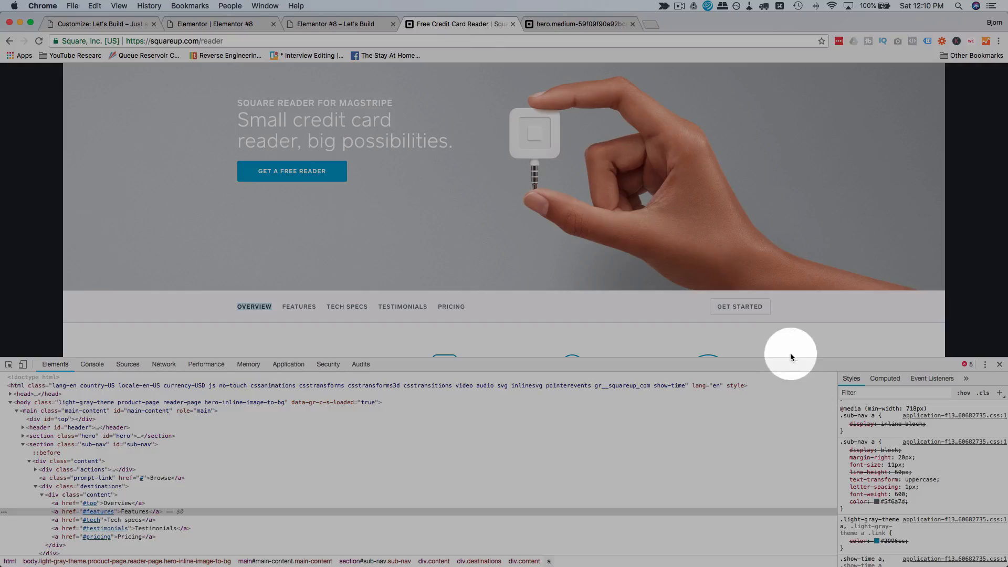
right_click(745, 307)
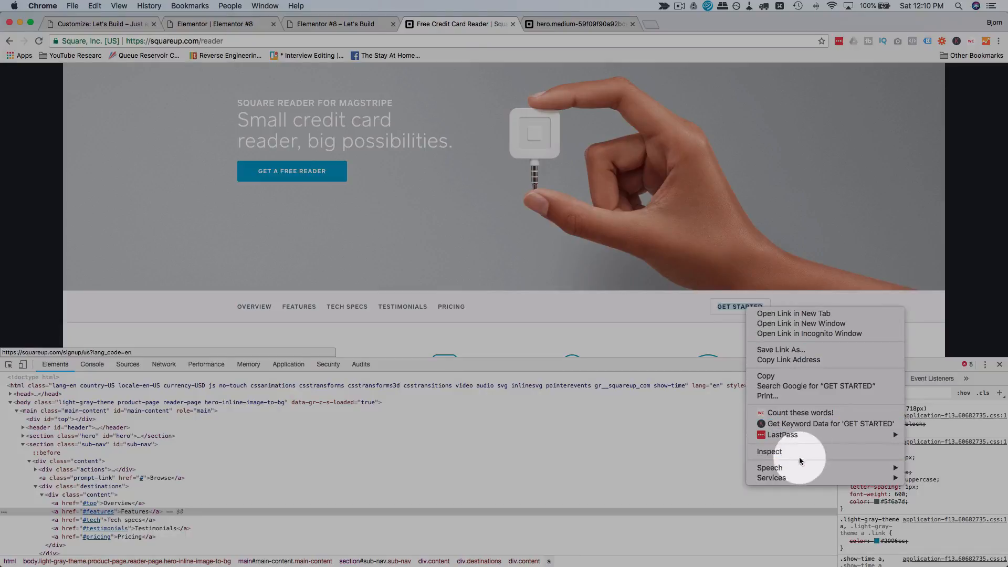
click(759, 443)
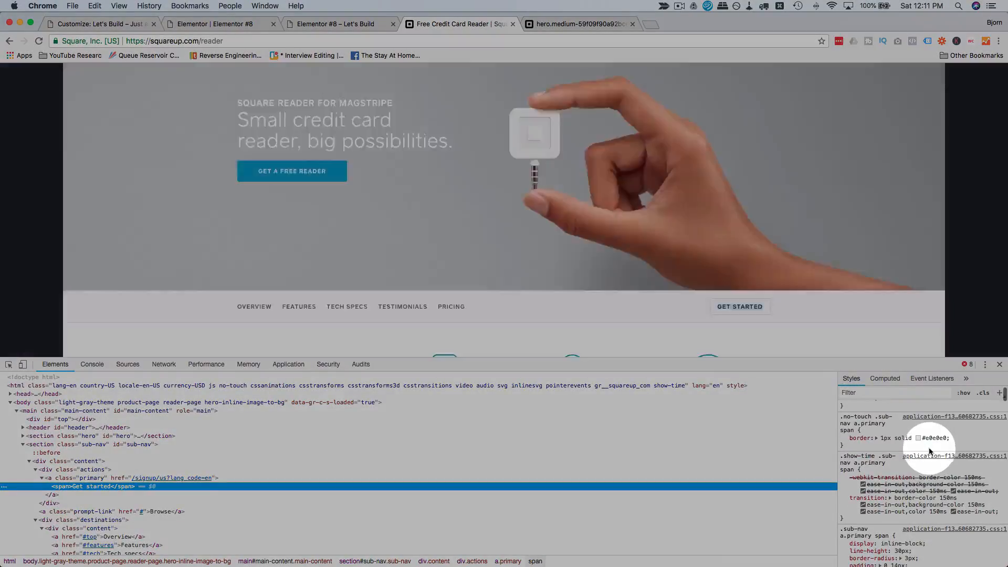
click(934, 438)
double_click(934, 438)
key(super+c)
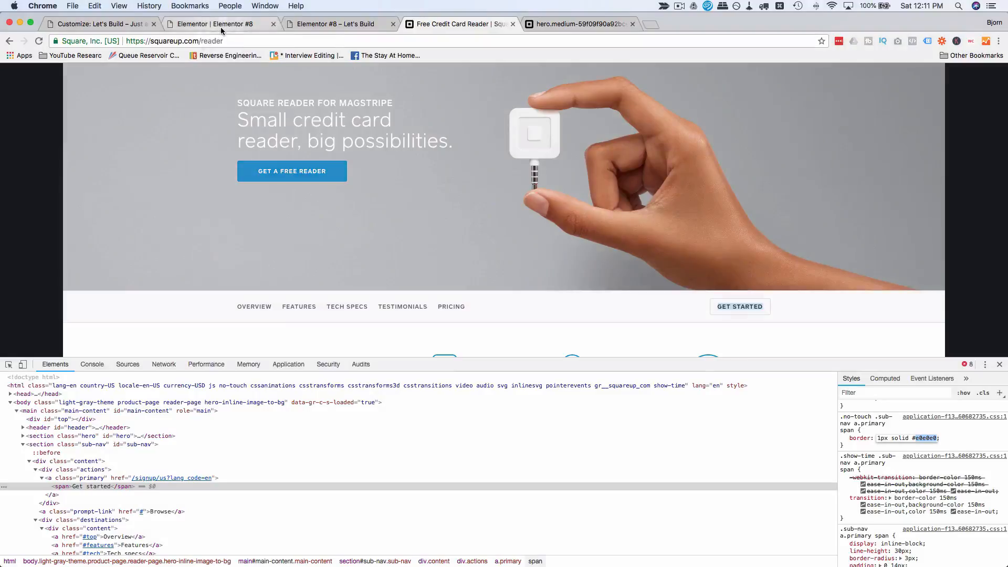
Set the Get Started button's border color to #e0e0e0 and its border width to 1 on all sides.
click(221, 31)
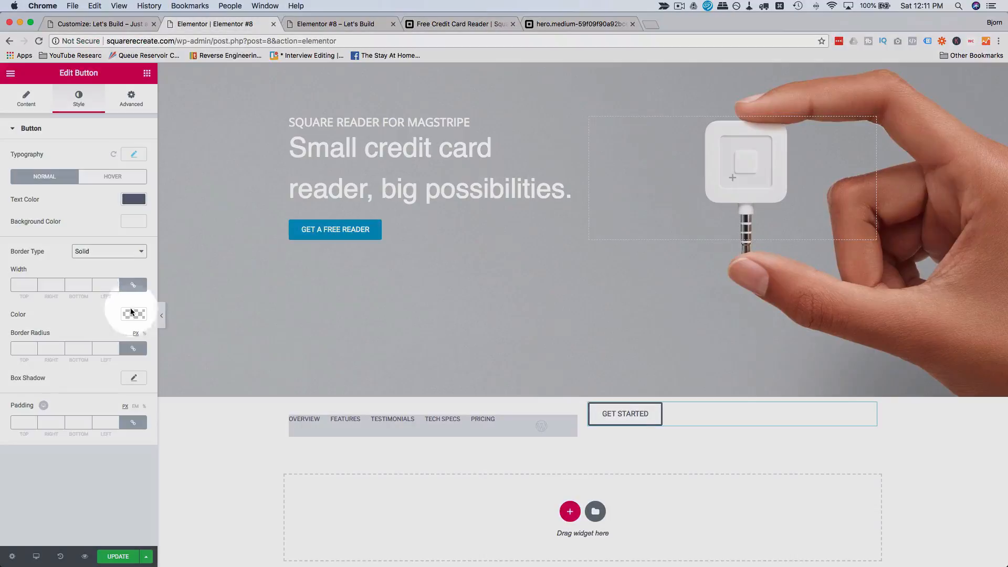
click(134, 314)
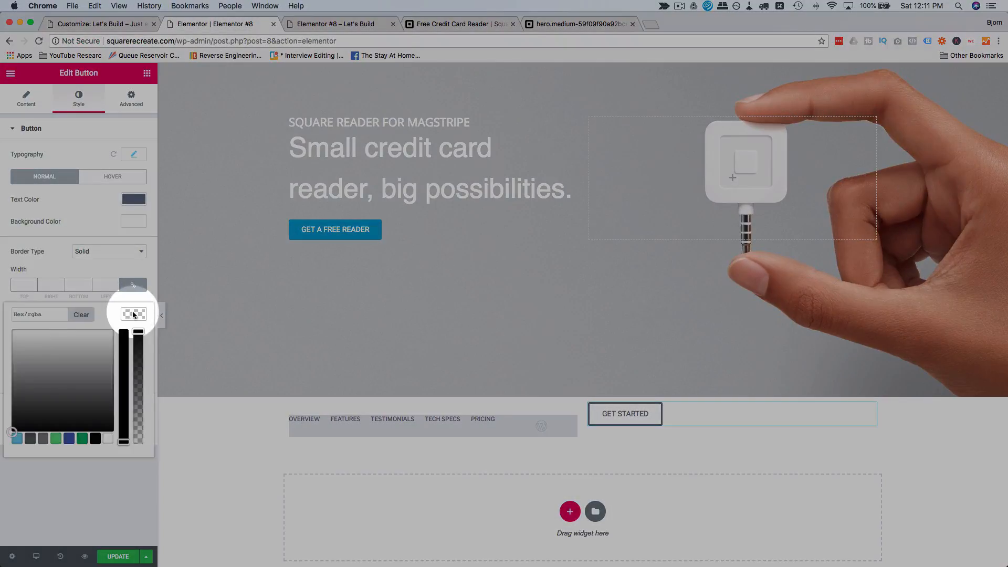
click(50, 316)
key(super+v)
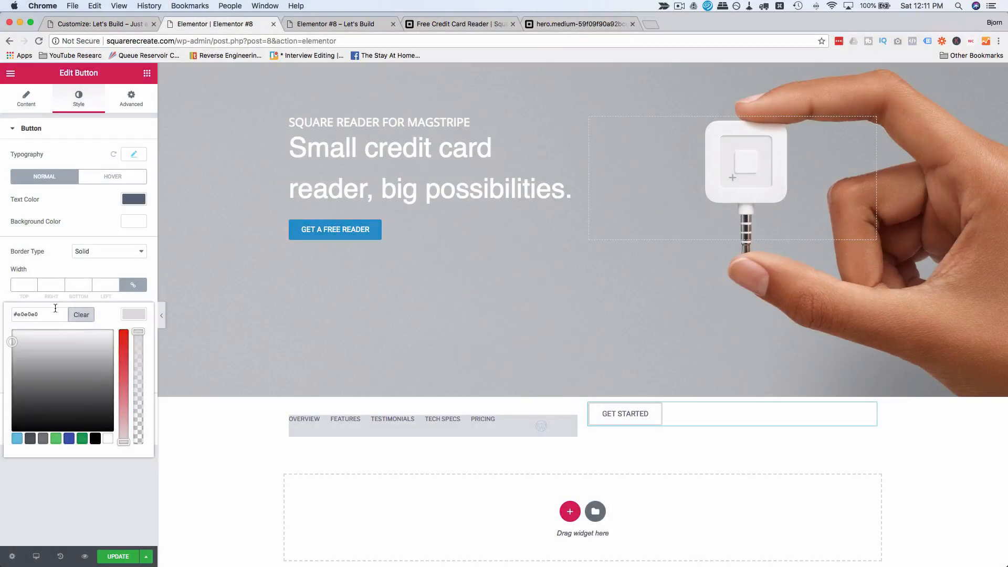
click(87, 270)
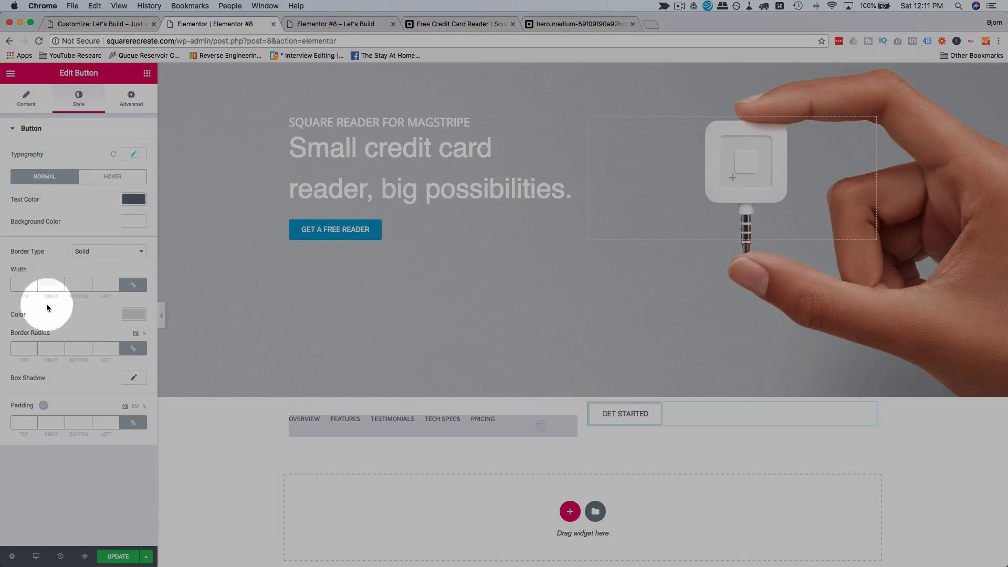
text(1)
key(Tab)
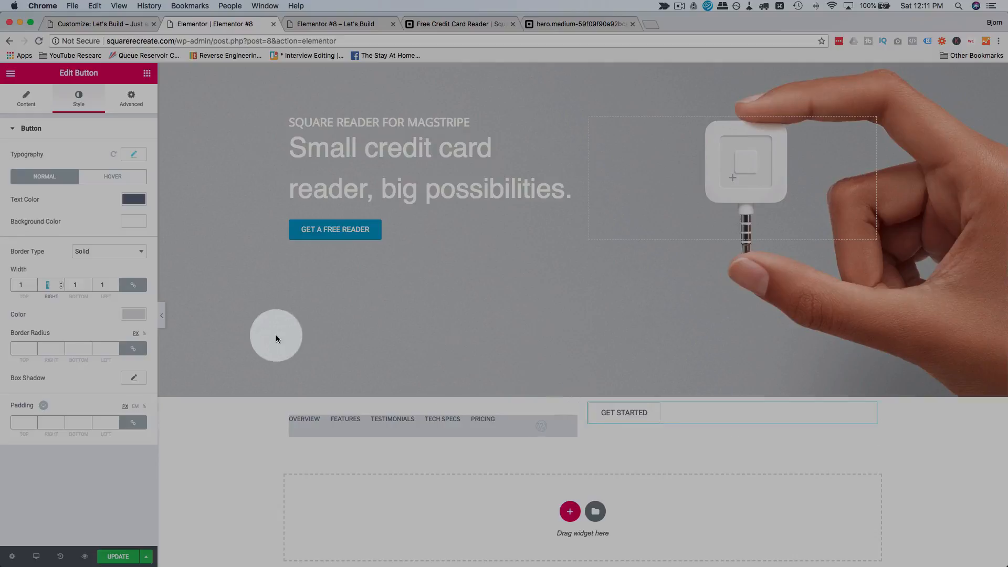
Set the Get Started button's alignment to right and compare the menu row with the original Square page.
click(26, 98)
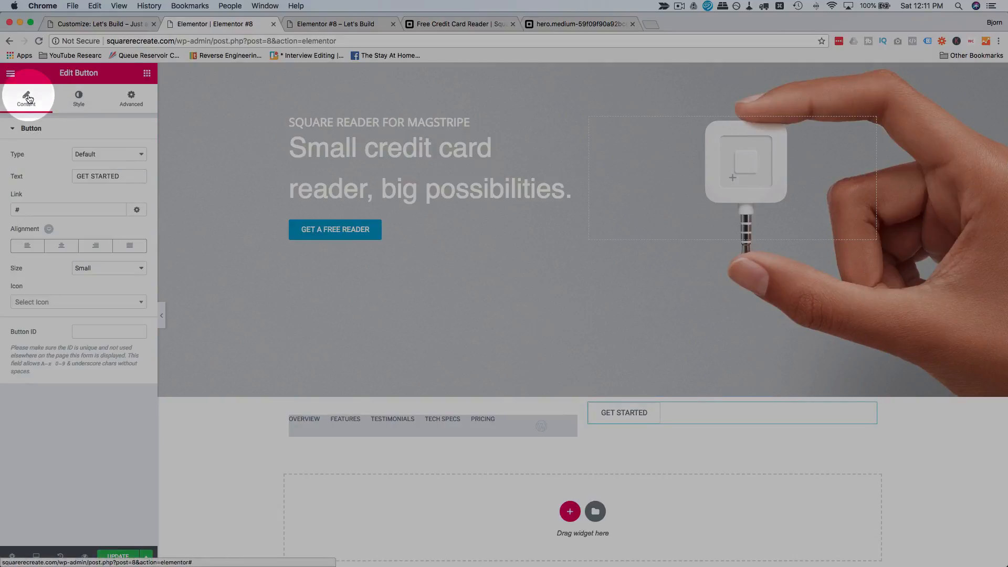
click(103, 249)
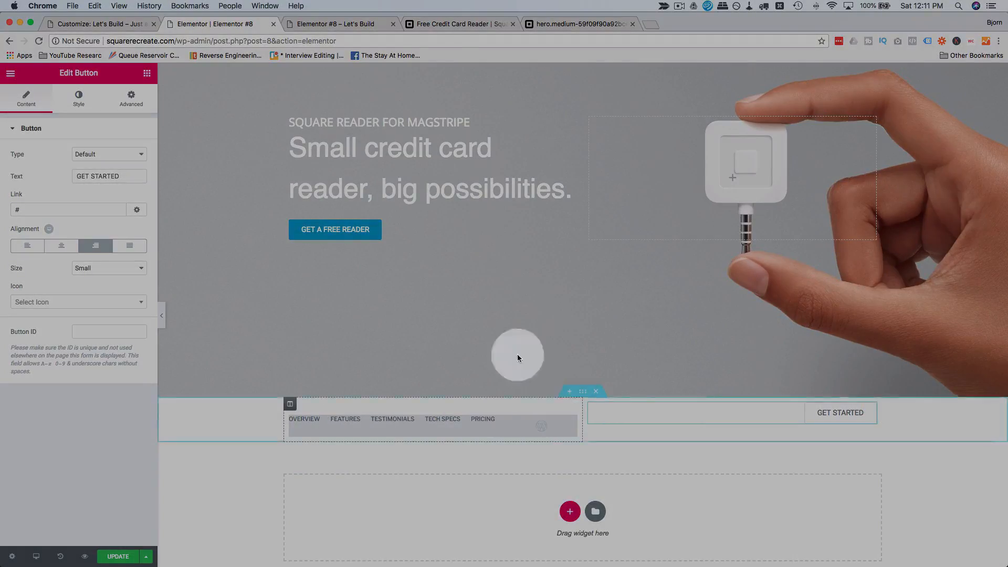
click(461, 24)
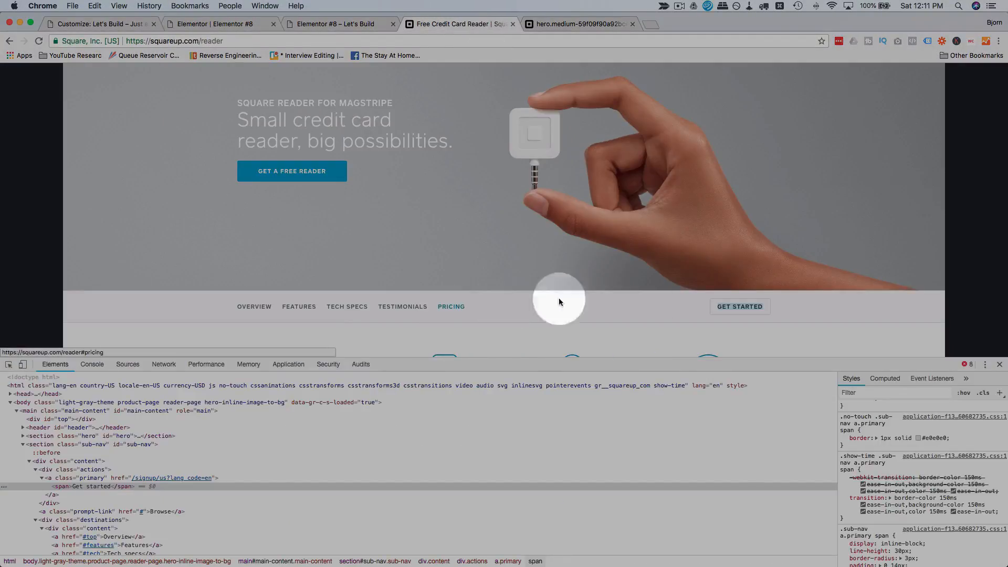
click(210, 24)
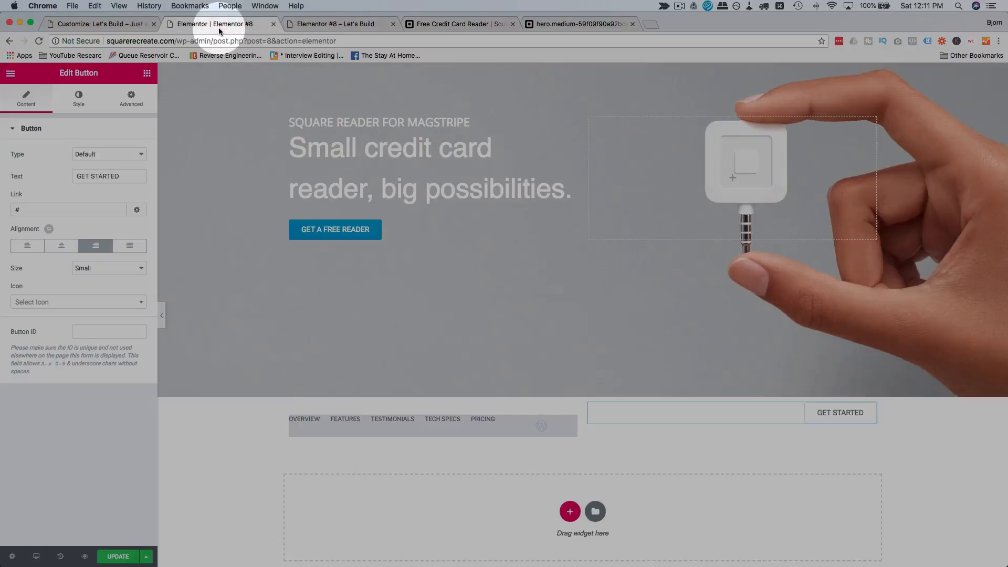
click(405, 24)
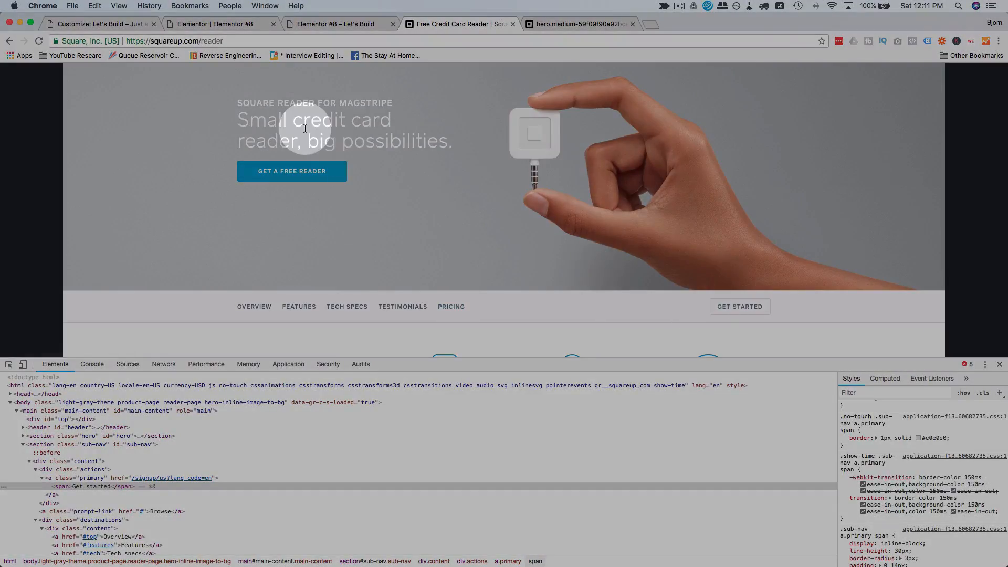
Set the secondary menu column's margin and padding to 0 on all sides in the Elementor editor.
click(231, 24)
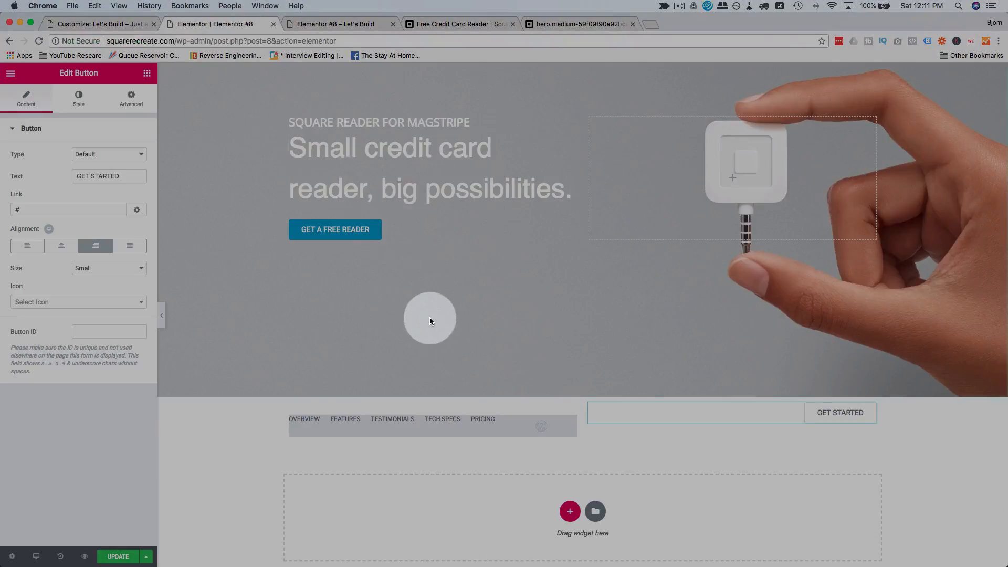
scroll(429, 317, down, 2)
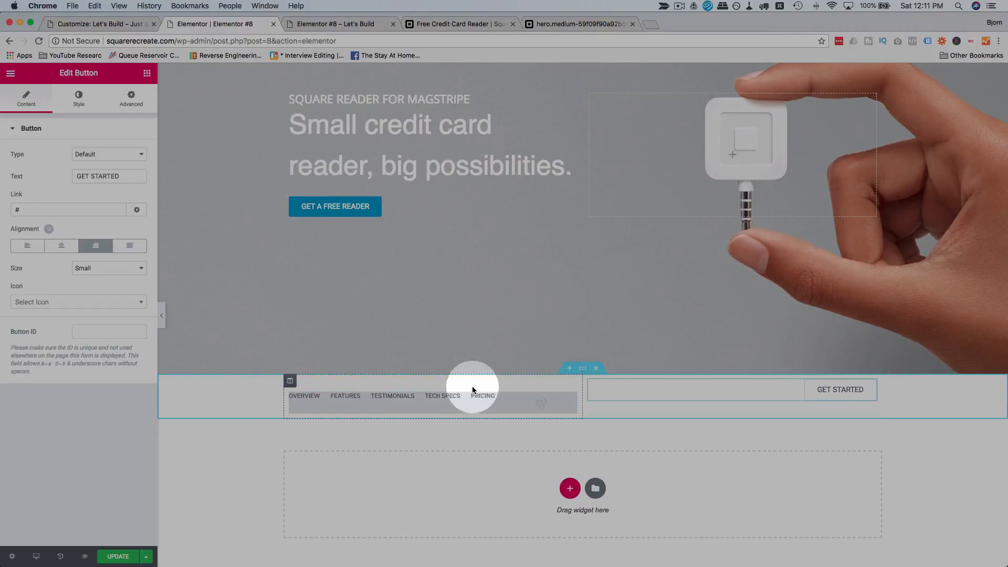
click(293, 384)
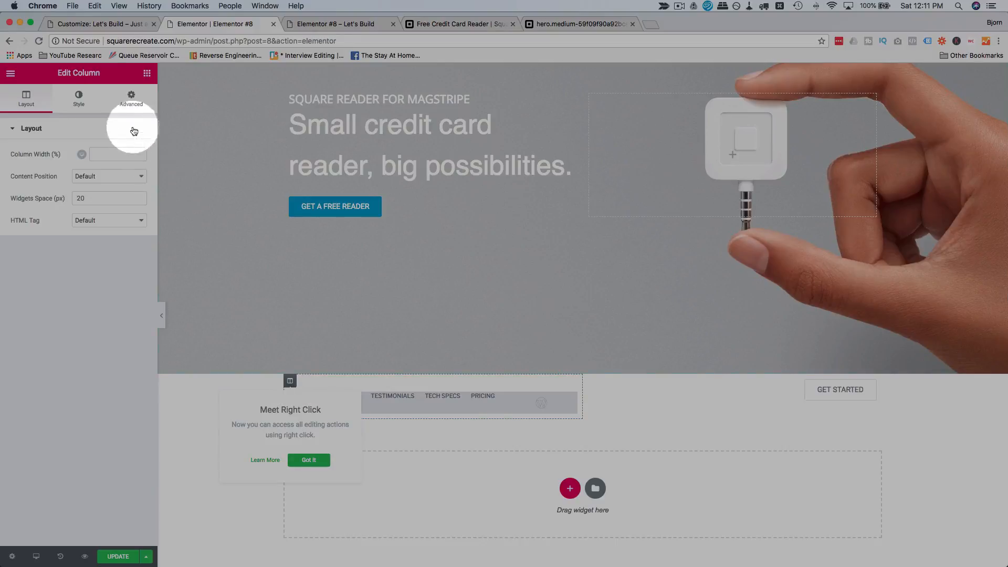
click(132, 103)
click(22, 169)
text(0)
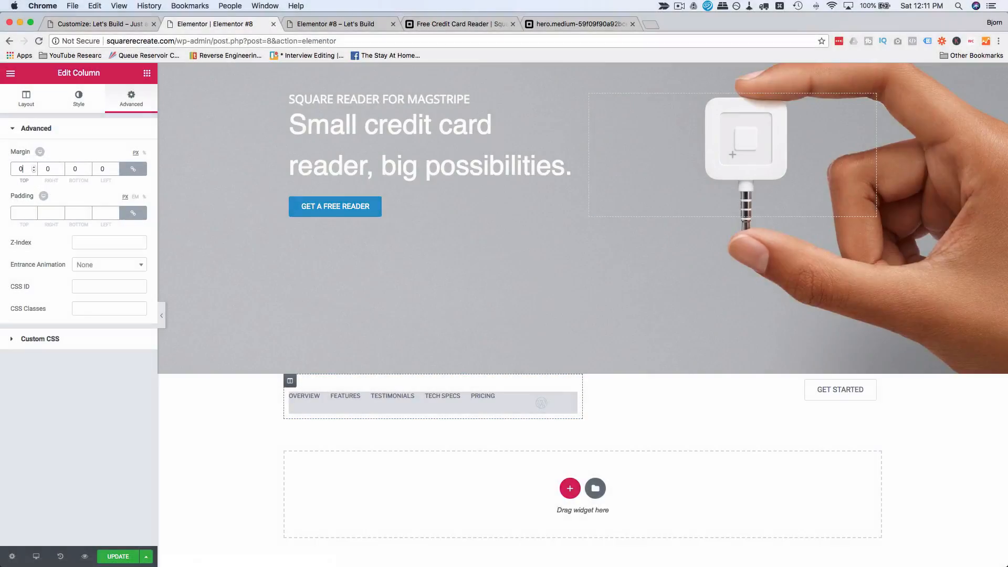
key(Tab)
key(Tab)
key(Tab)
key(Tab)
text(0)
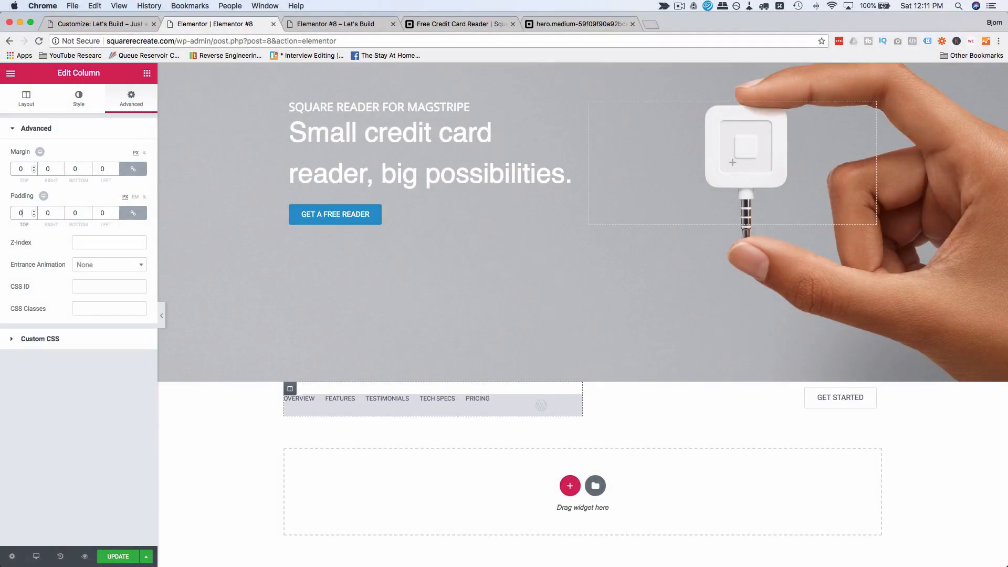
Set the Get Started button's padding to 0 on all sides in its advanced settings.
click(654, 399)
click(131, 104)
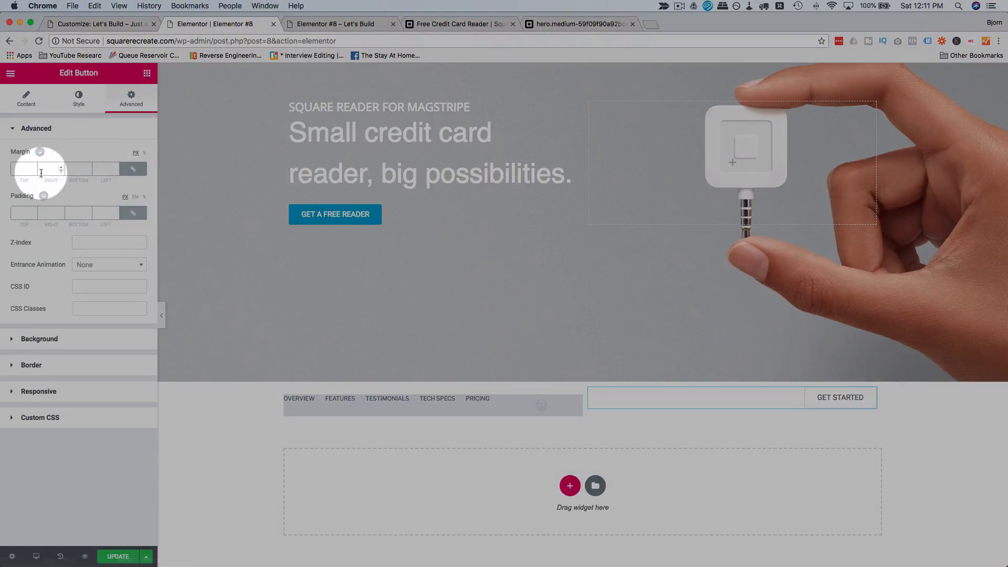
click(22, 212)
text(0)
key(Tab)
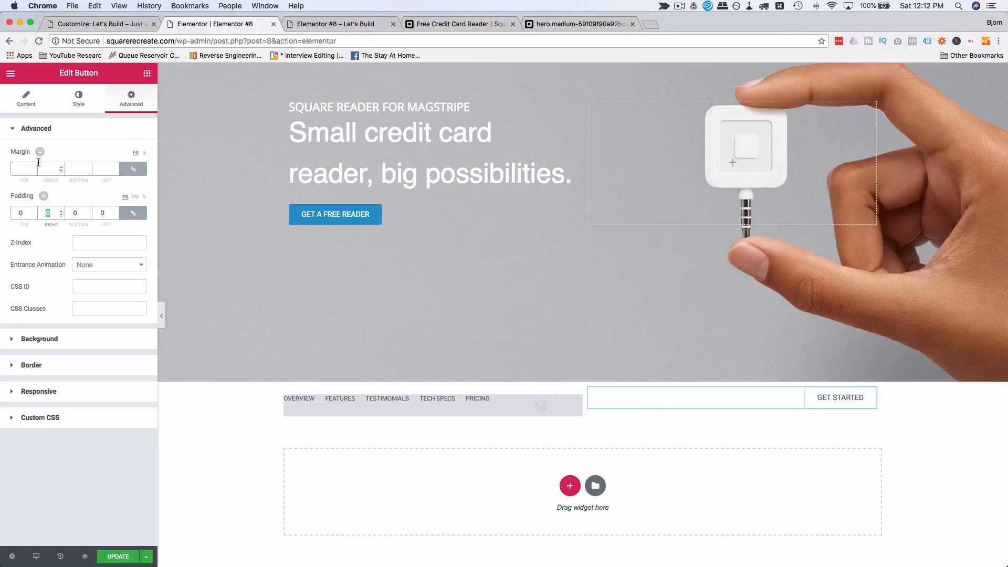
Unlink the Get Started button's padding values and set only the top padding to 9 px.
click(26, 212)
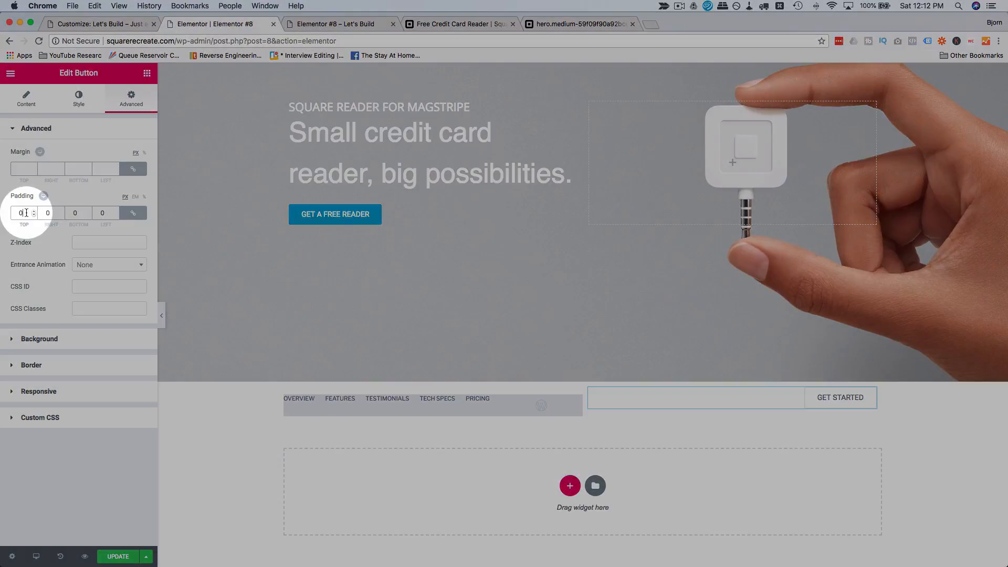
click(133, 212)
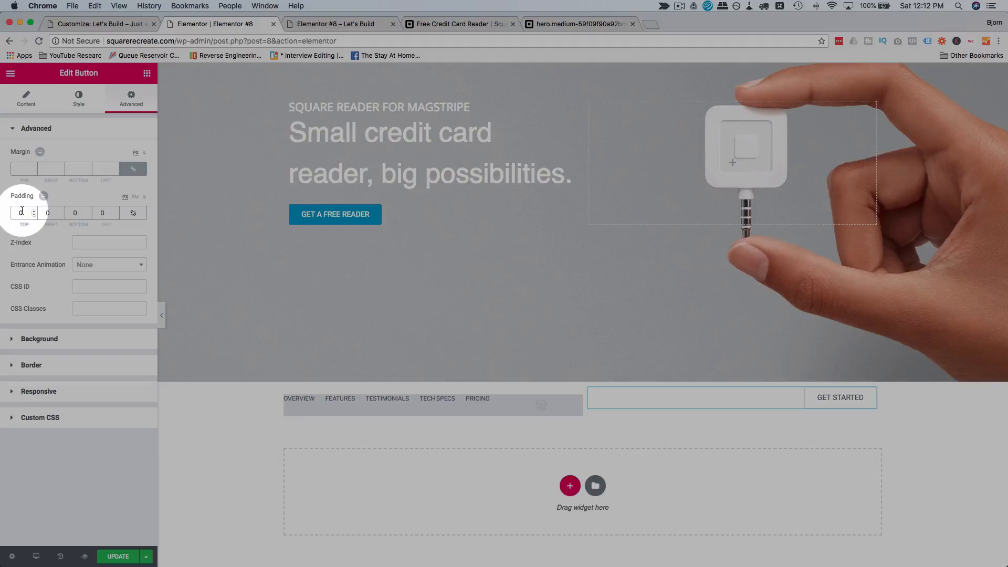
text(10)
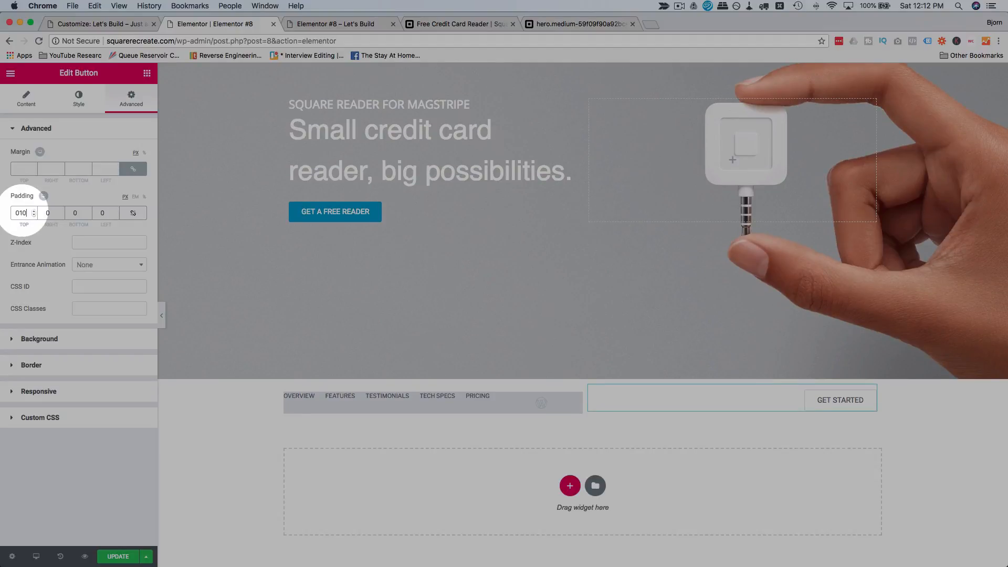
key(Up)
key(Up)
key(Up)
key(Up)
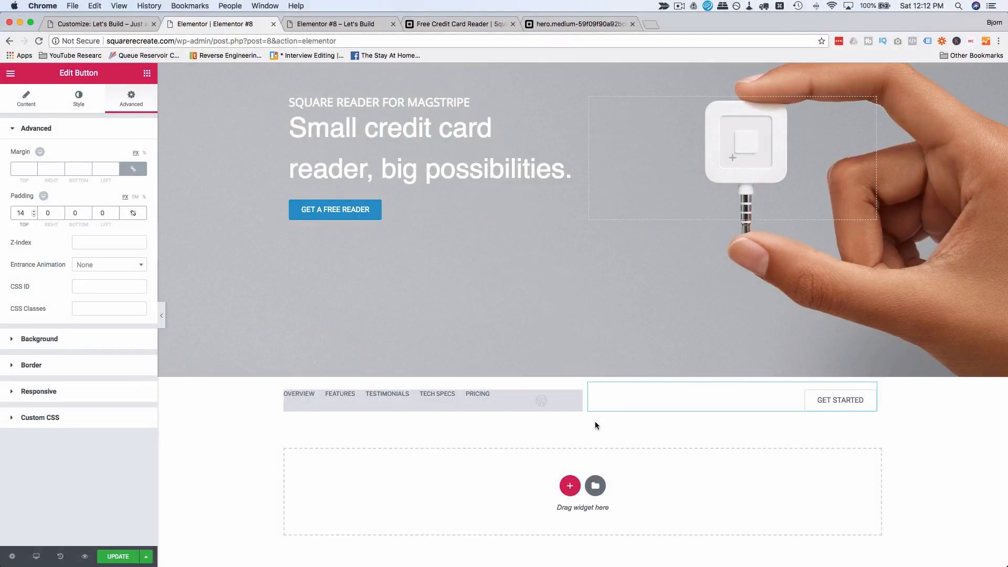
key(Down)
key(Down)
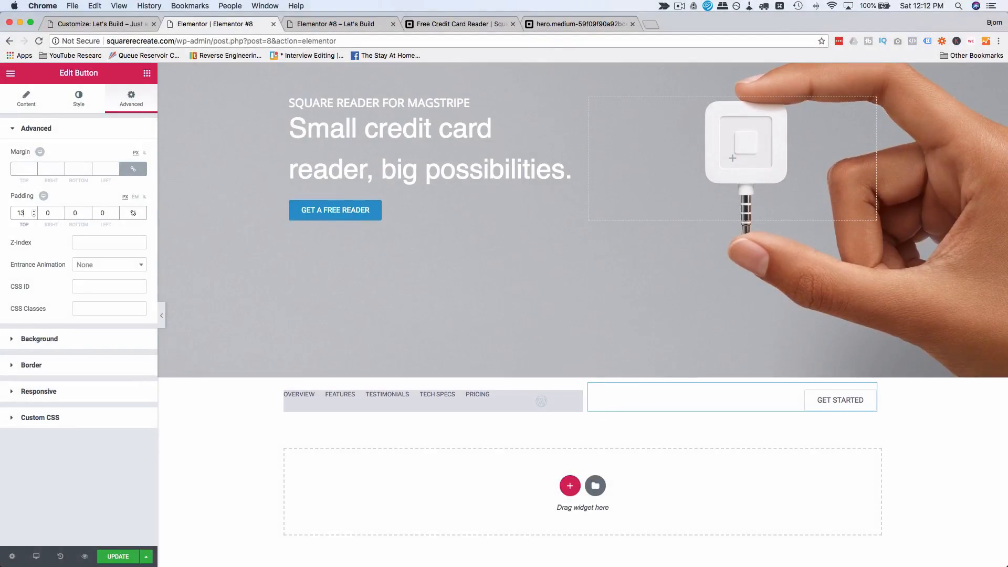
key(Down)
key(Down)
key(Down)
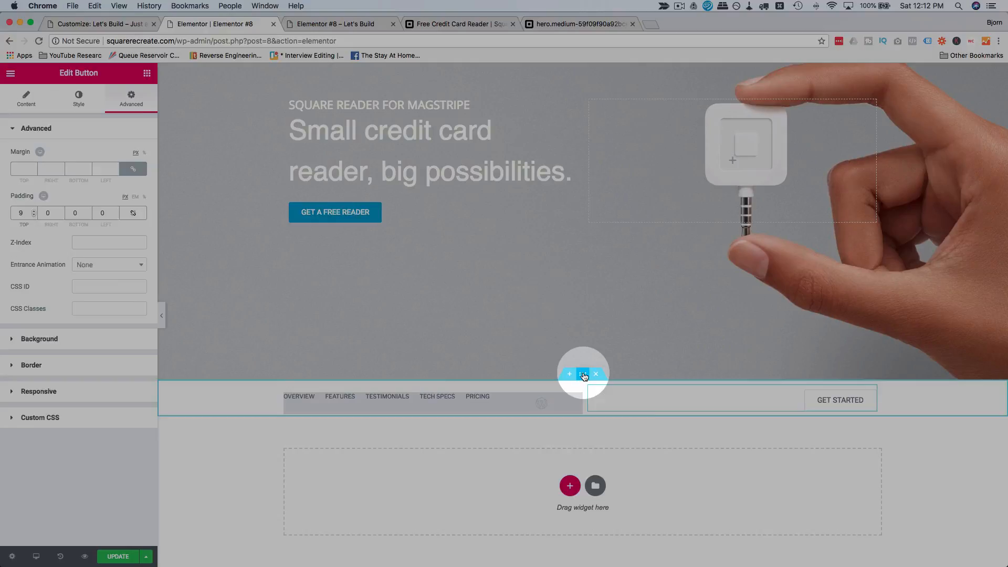
Give the secondary menu section a Solid border with unlinked widths: 1 at the bottom and 0 on the other sides.
click(583, 374)
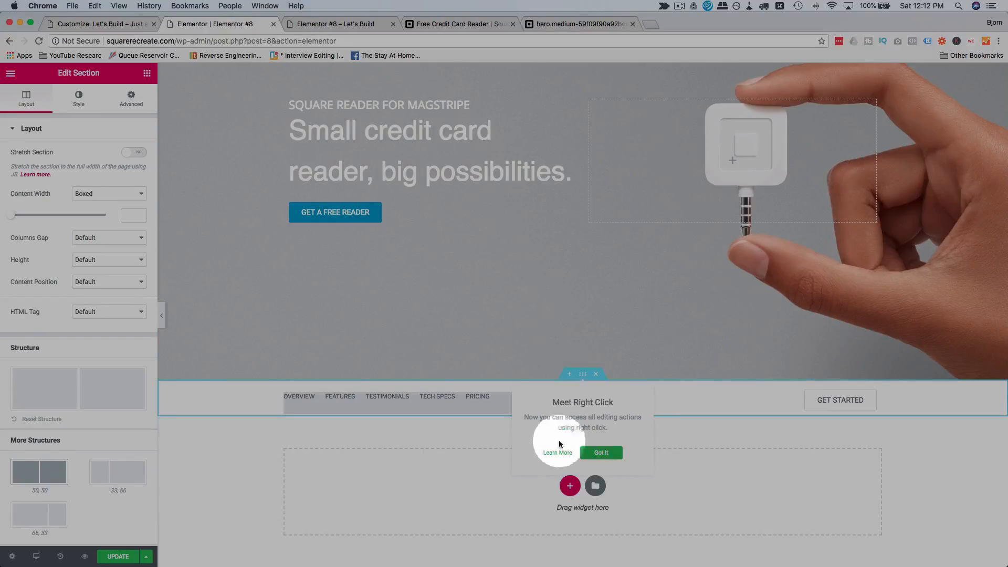
click(599, 452)
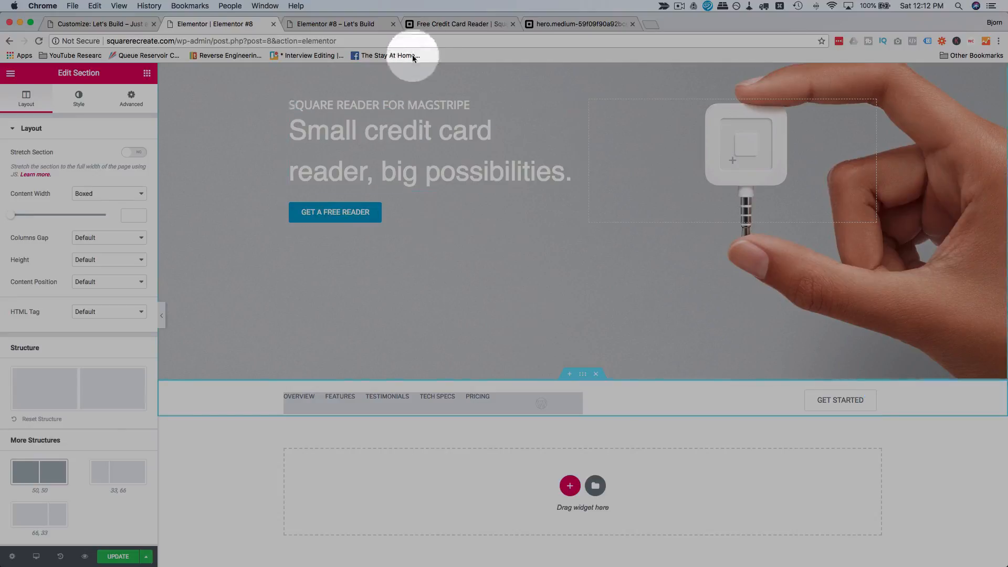
click(443, 24)
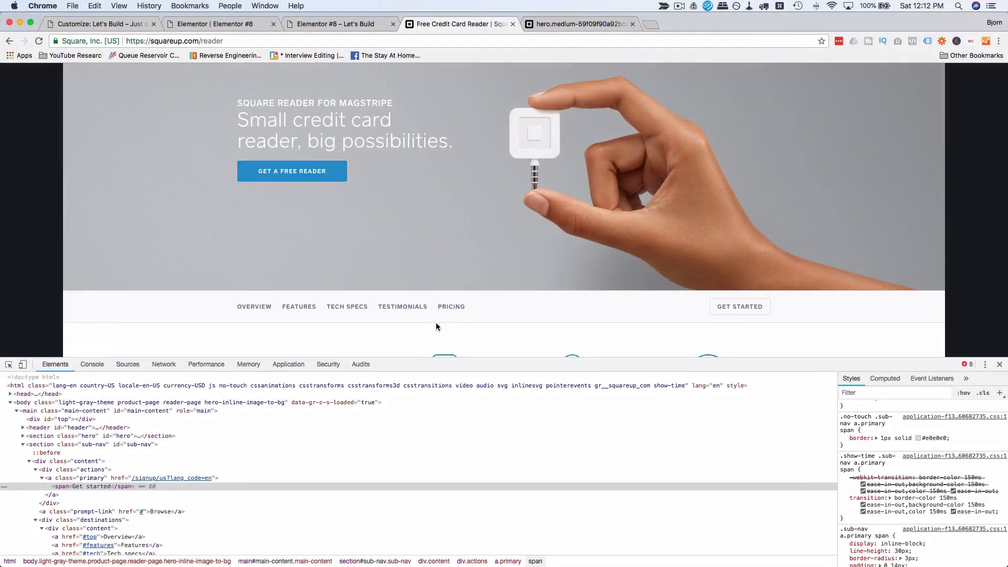
click(225, 25)
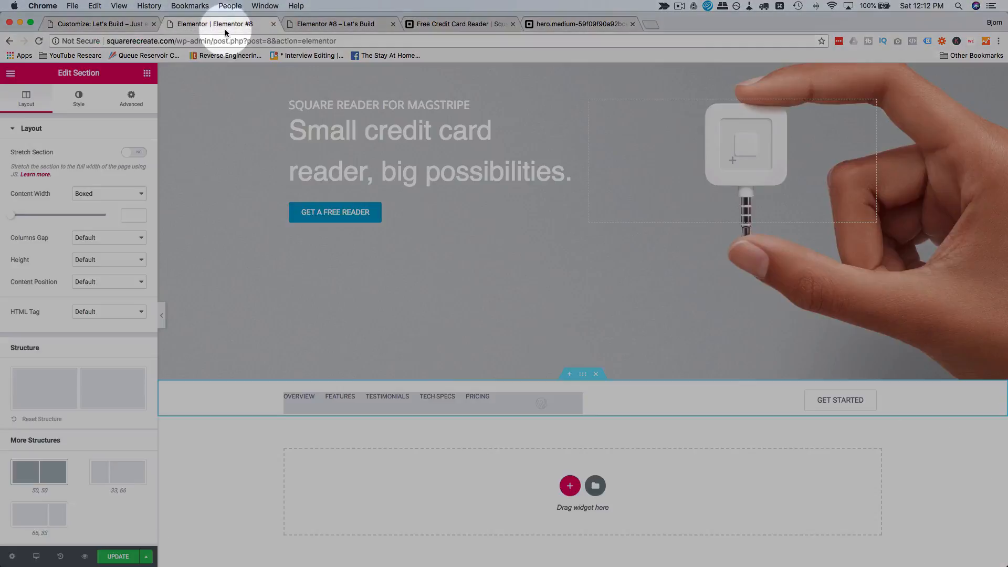
click(85, 98)
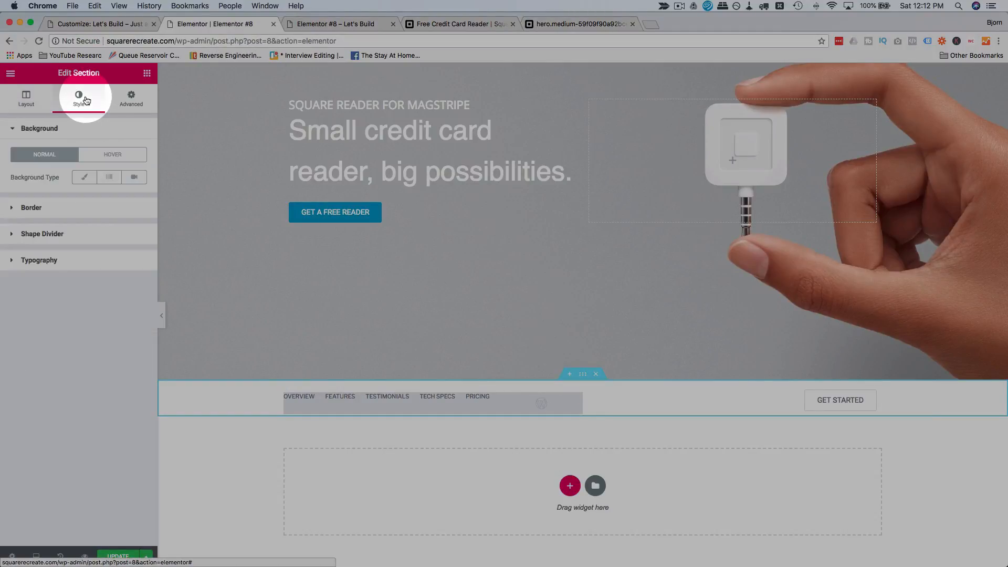
click(13, 209)
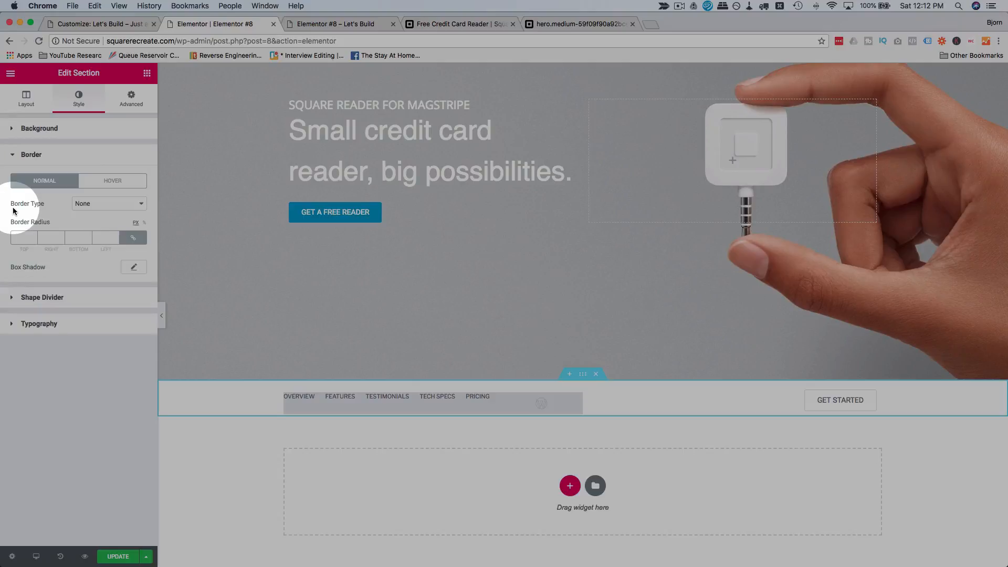
click(95, 204)
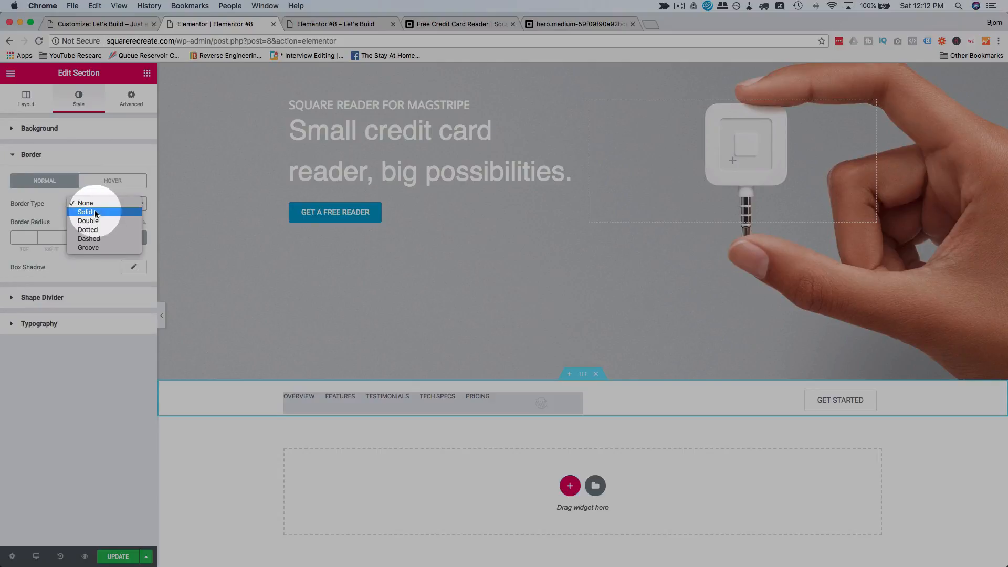
click(96, 212)
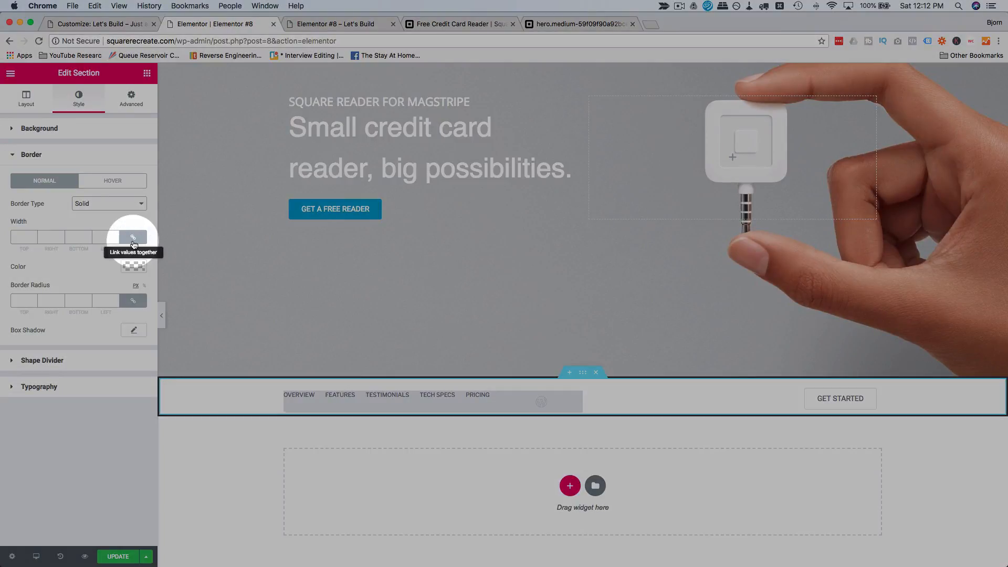
click(134, 243)
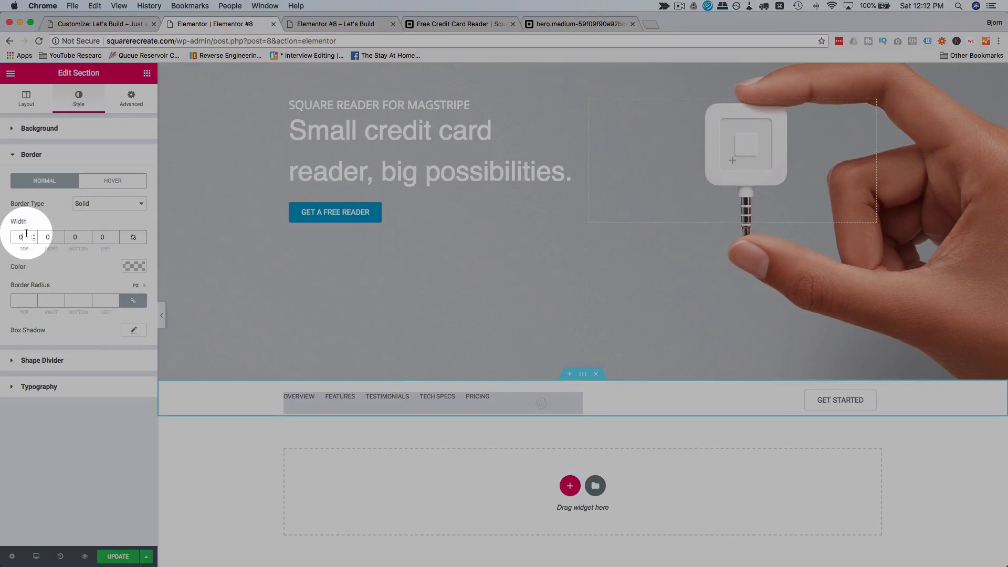
double_click(75, 237)
text(1)
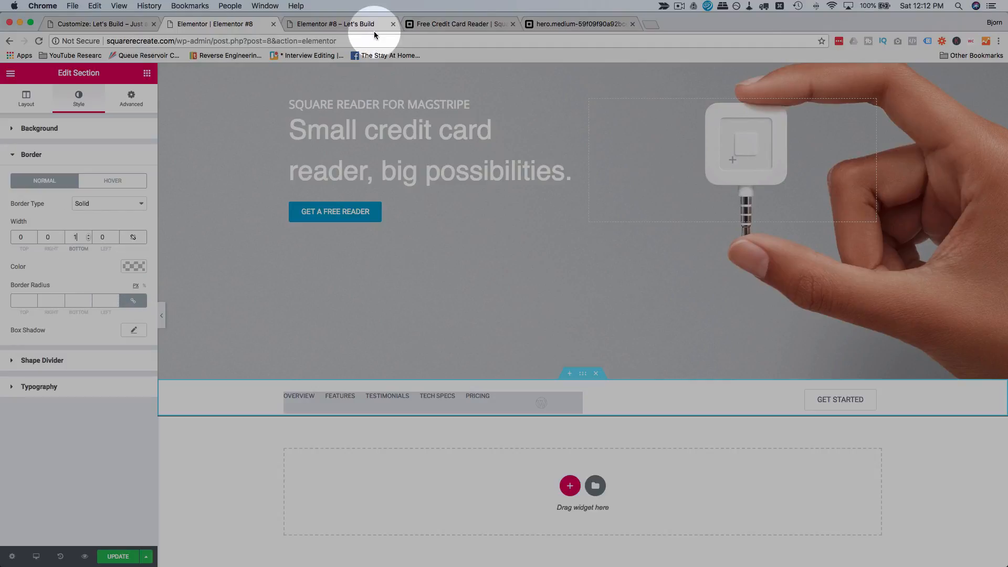
click(439, 24)
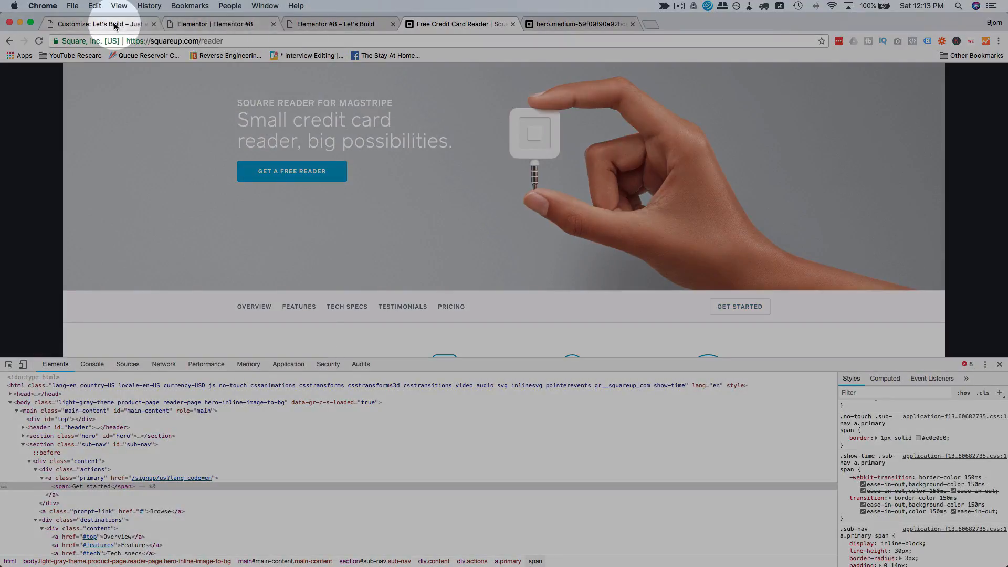
click(115, 26)
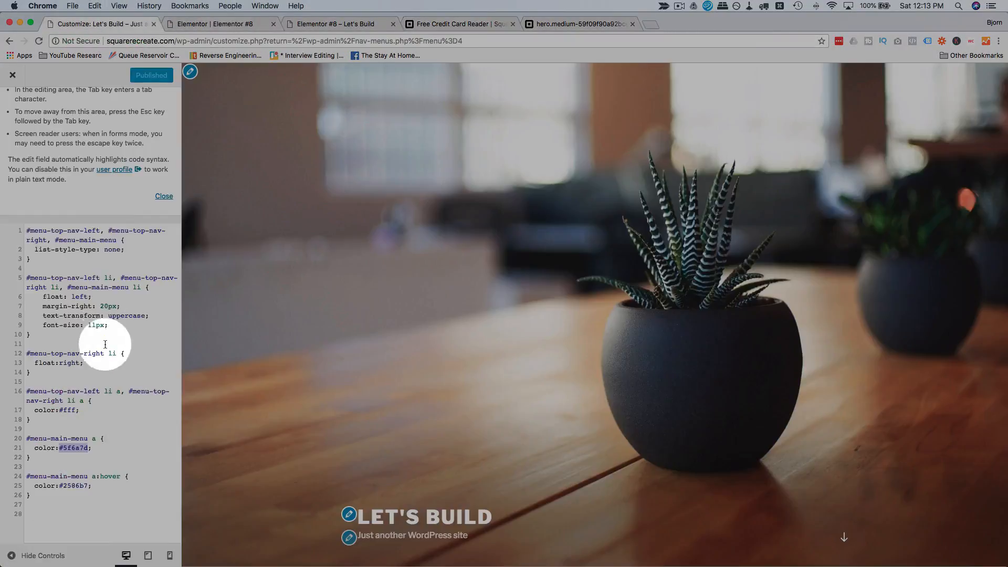
double_click(79, 450)
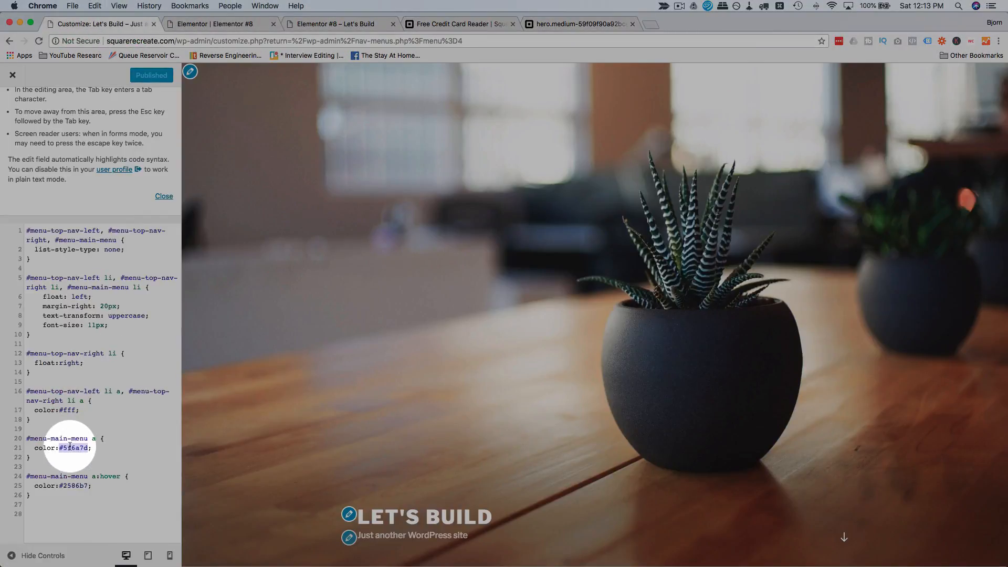
click(215, 24)
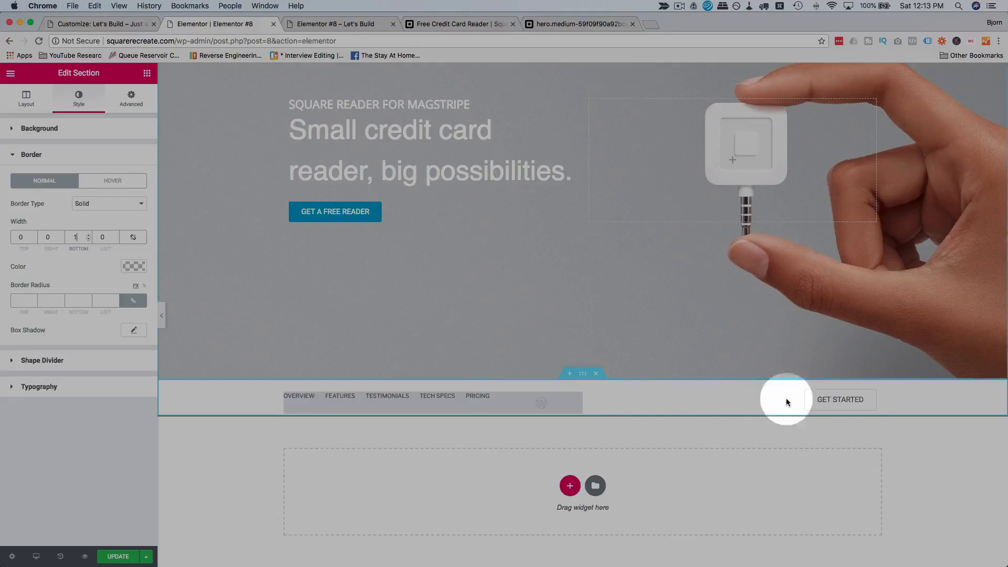
Copy the border color from the Get Started button's style settings.
click(839, 401)
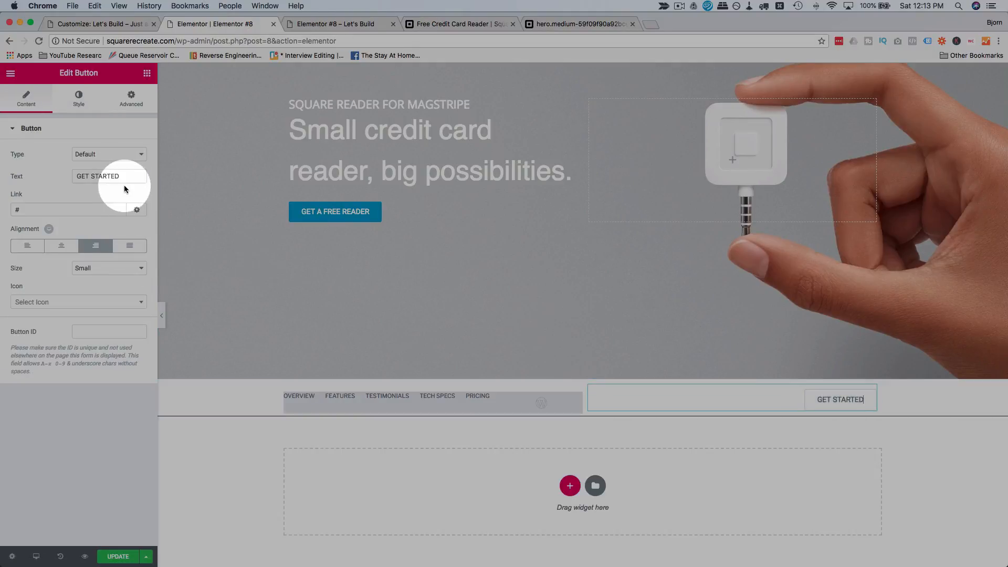
click(79, 96)
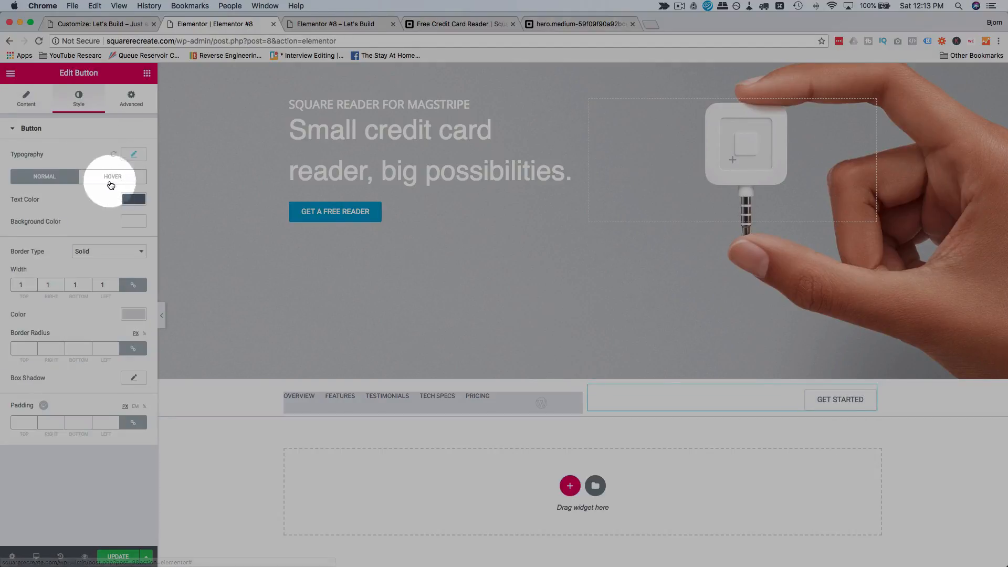
click(133, 314)
click(71, 235)
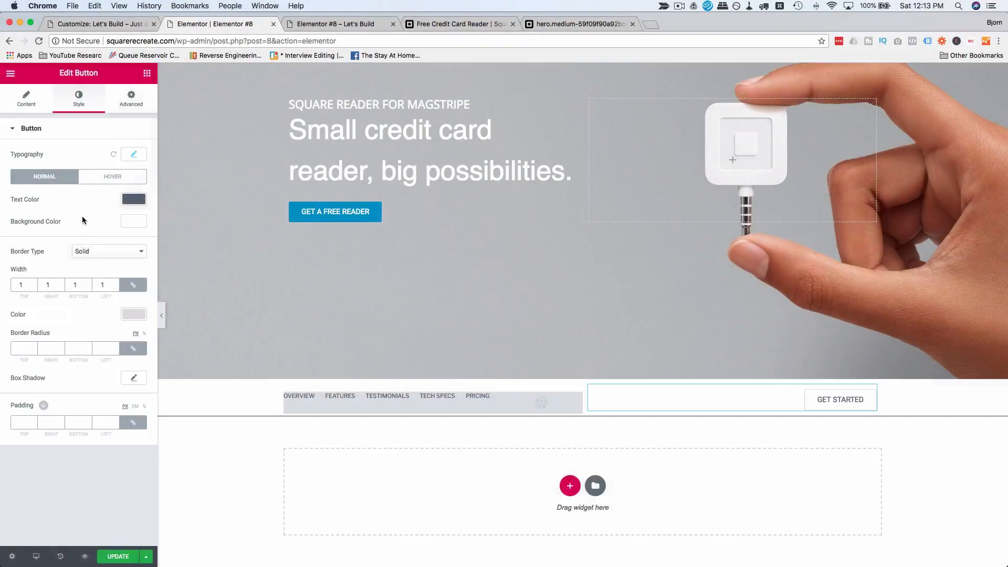
Set the secondary menu section's border color to the Get Started button's border color, #e0e0e0.
click(581, 373)
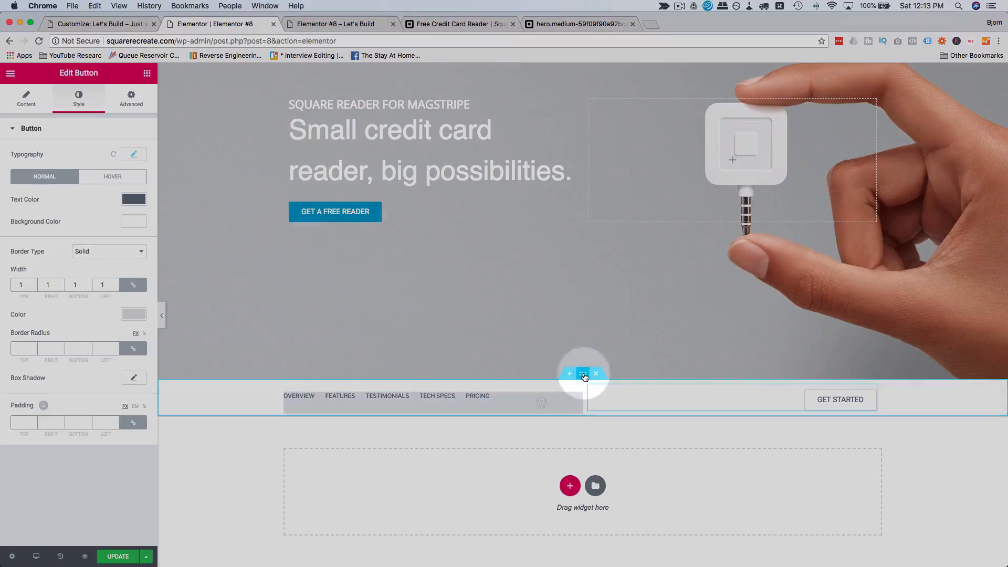
click(94, 107)
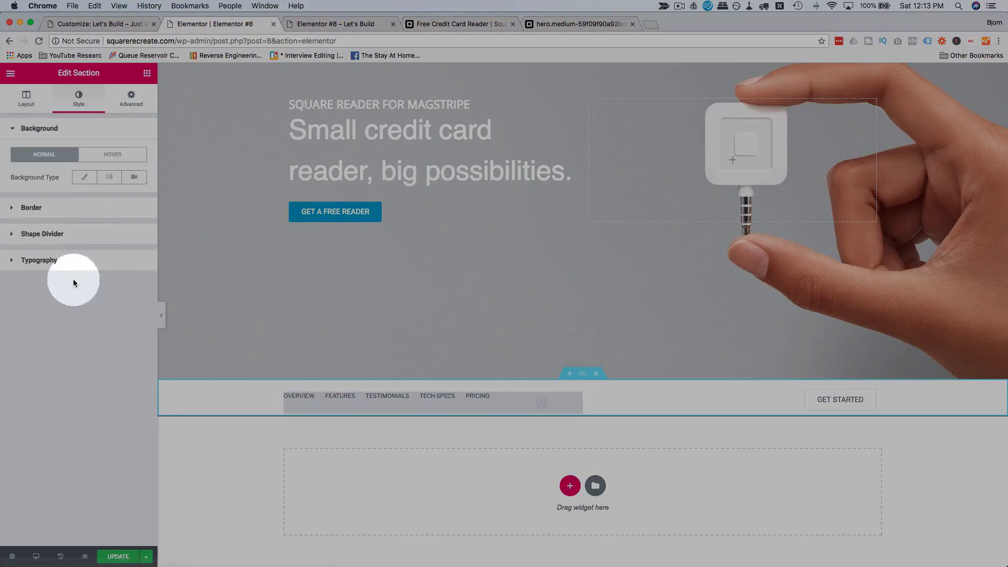
click(19, 203)
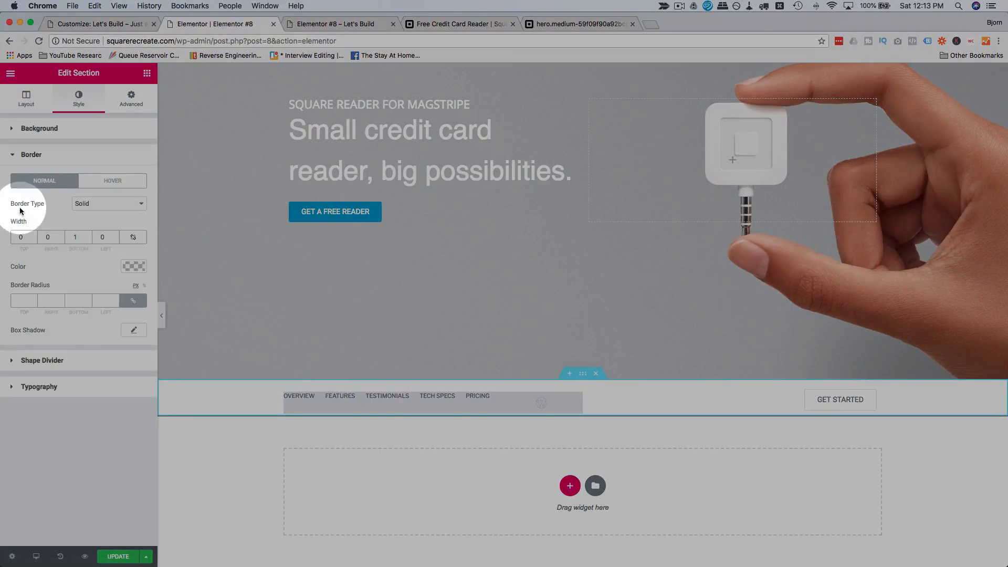
click(133, 266)
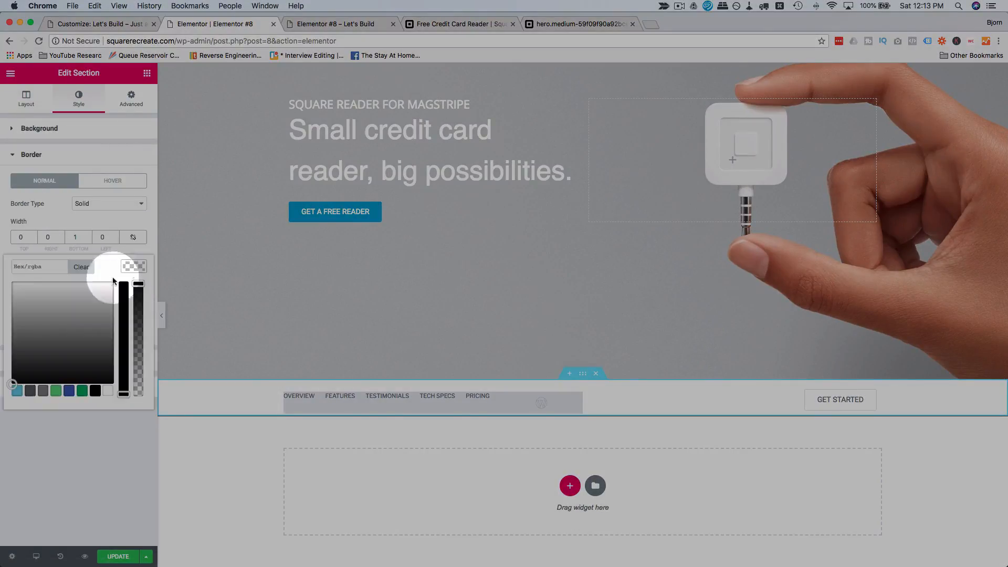
click(99, 220)
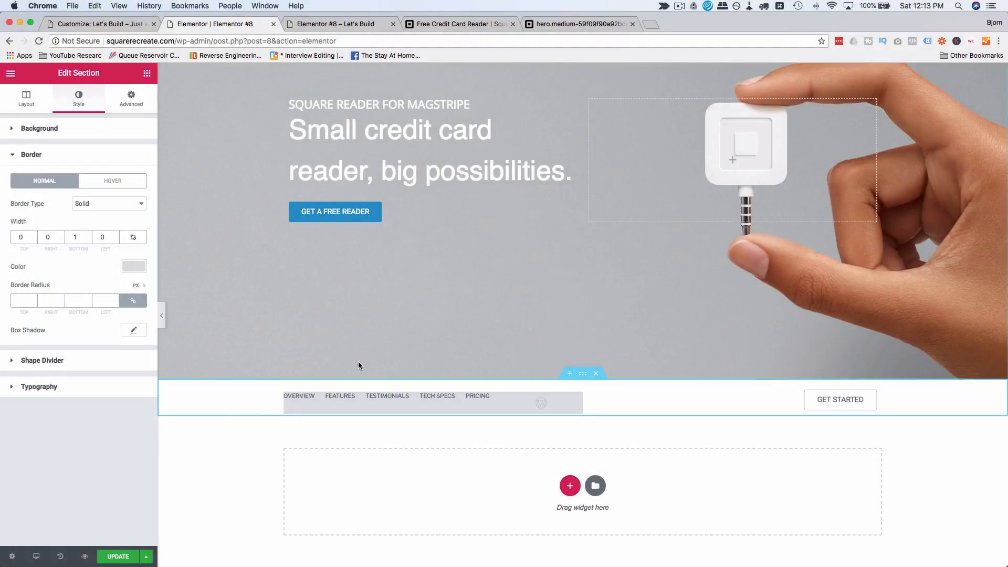
Compare the Get Started button's hover appearance with the original button on the Square reader page.
click(606, 213)
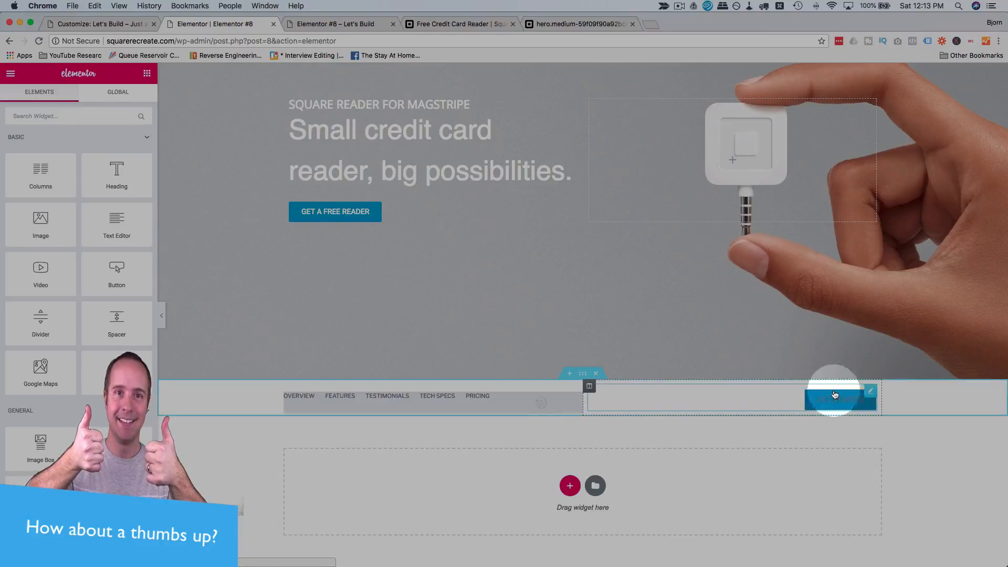
click(424, 26)
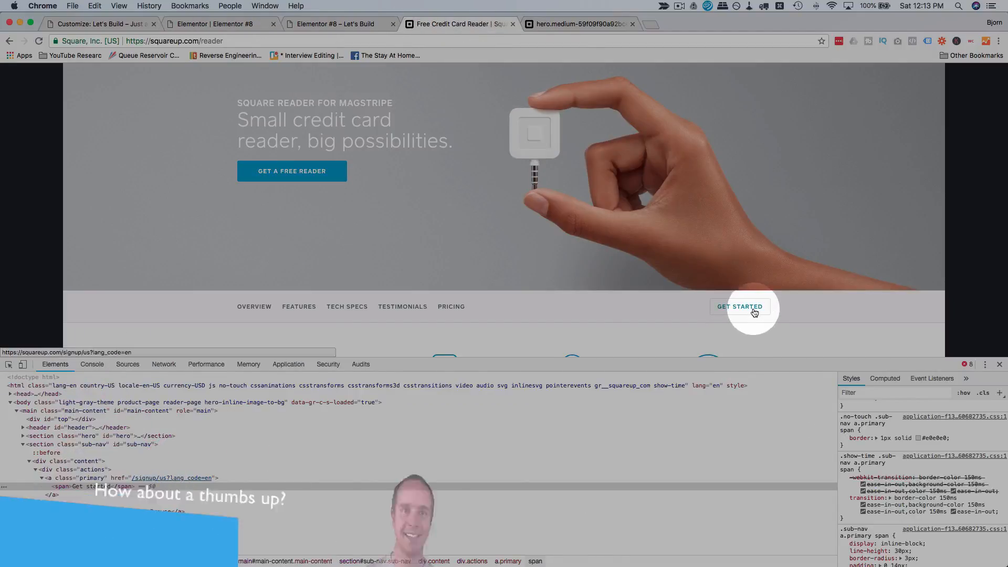
click(337, 24)
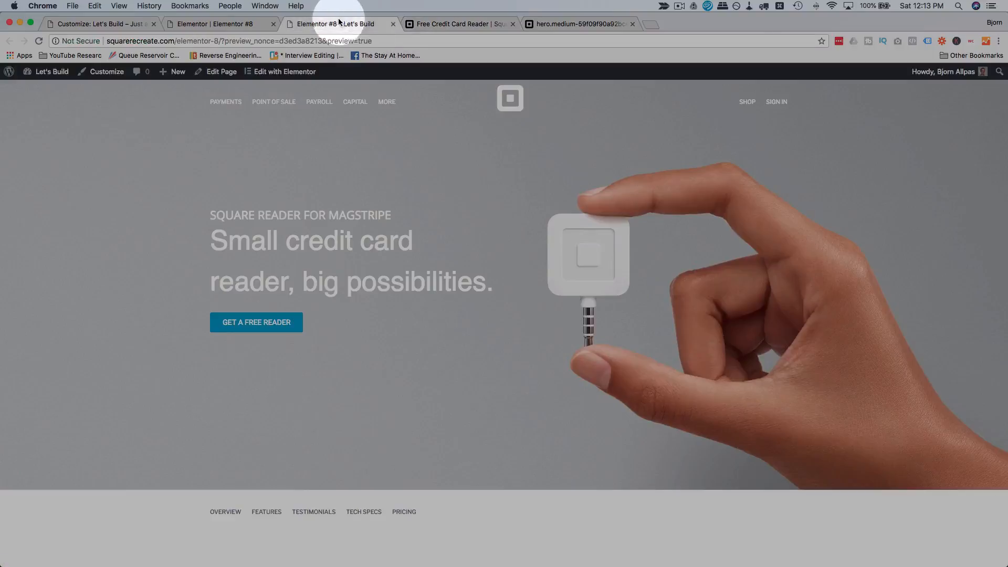
click(133, 23)
click(207, 24)
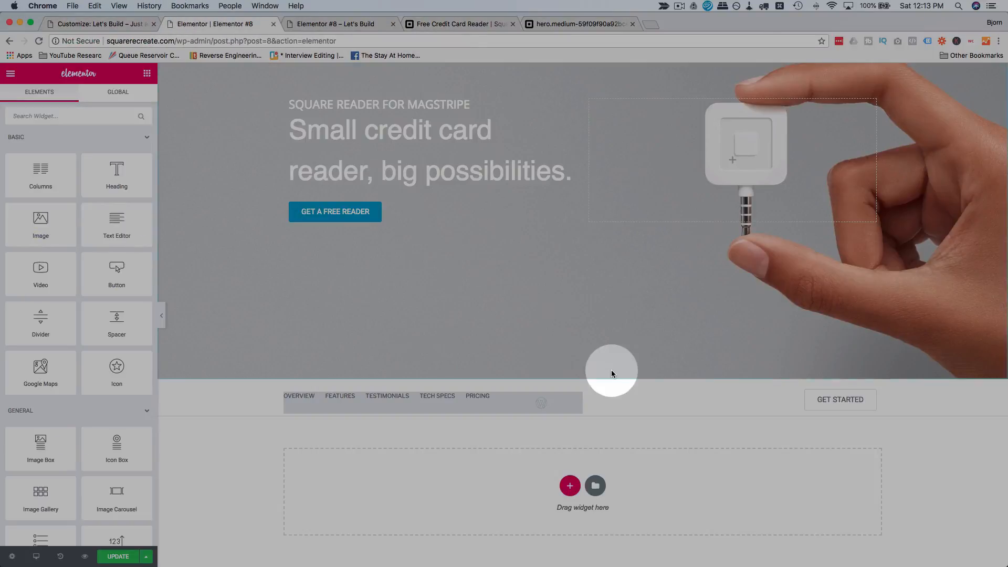
Make the Get Started button's hover background color fully transparent.
click(829, 408)
click(79, 98)
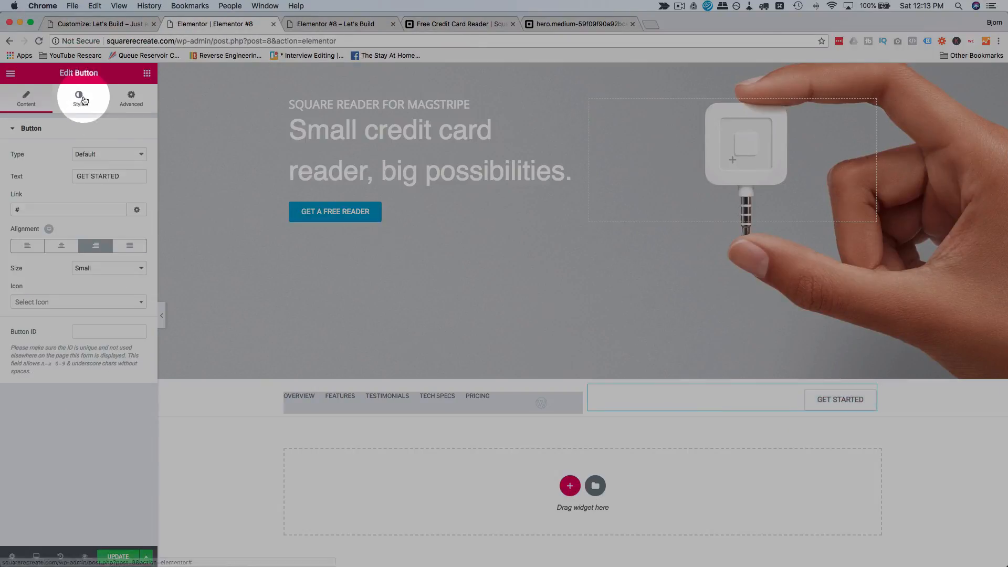
click(123, 183)
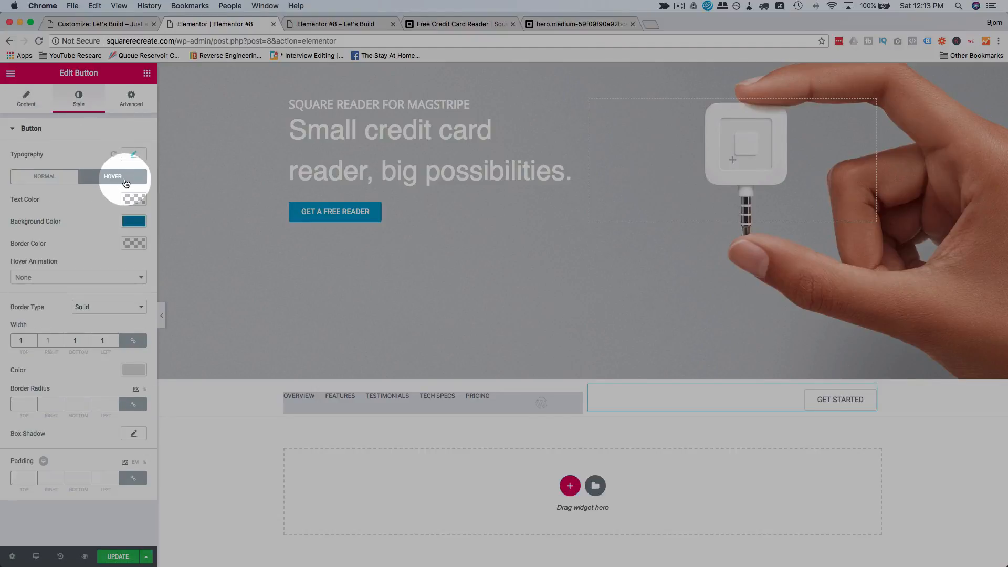
click(134, 220)
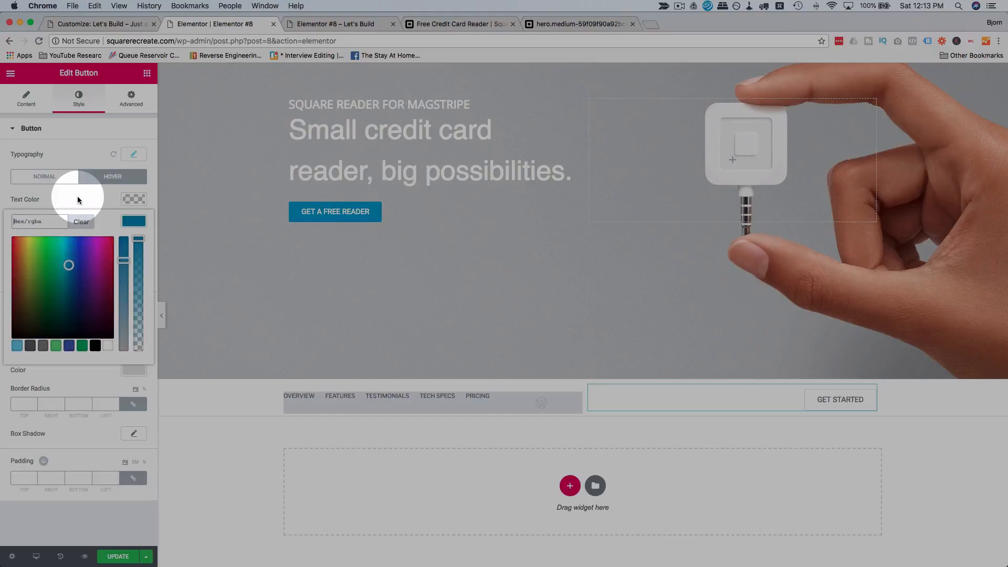
drag(138, 239, 134, 347)
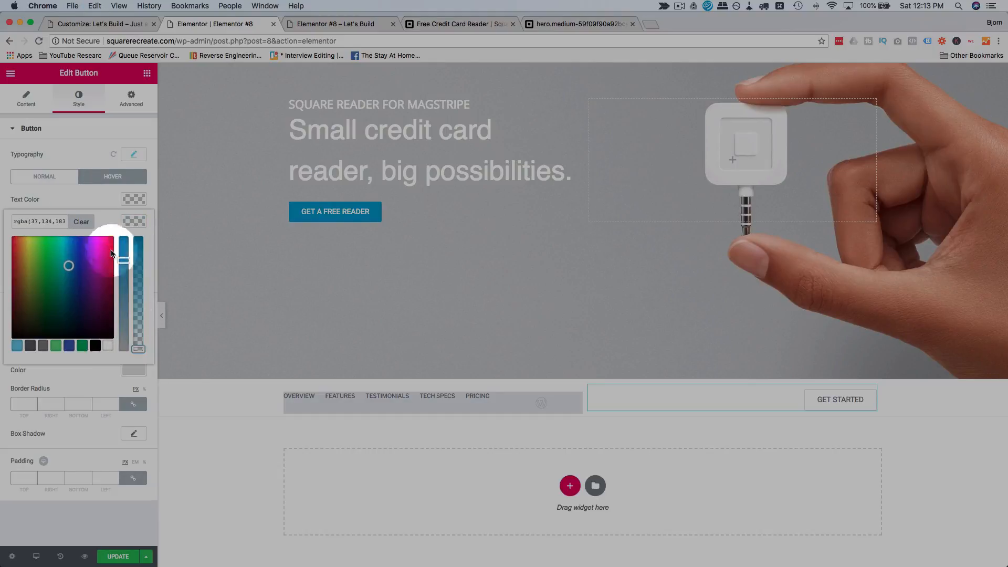
Set the Get Started button's hover text color to the copied blue.
click(101, 195)
click(134, 199)
click(43, 200)
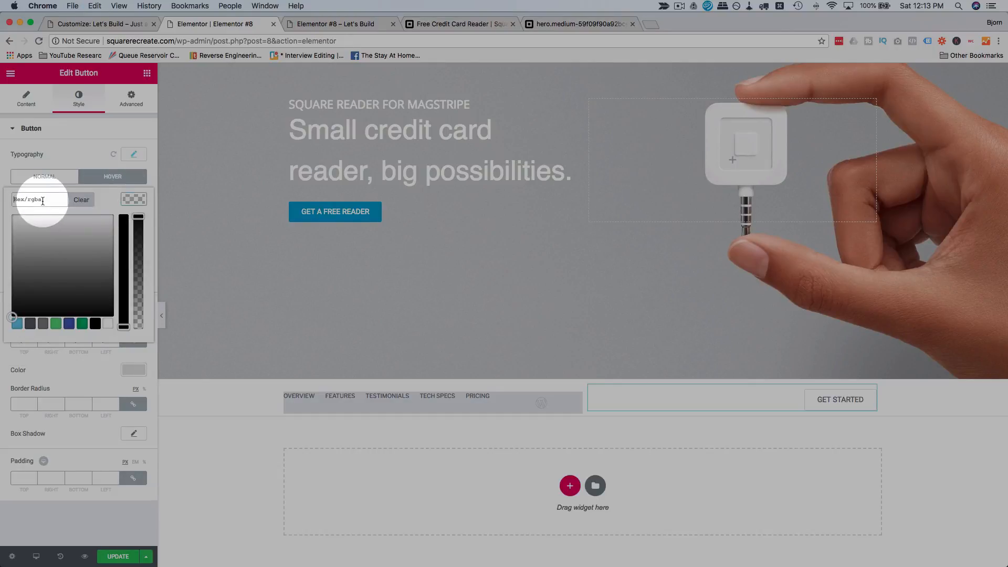
key(super+v)
click(70, 162)
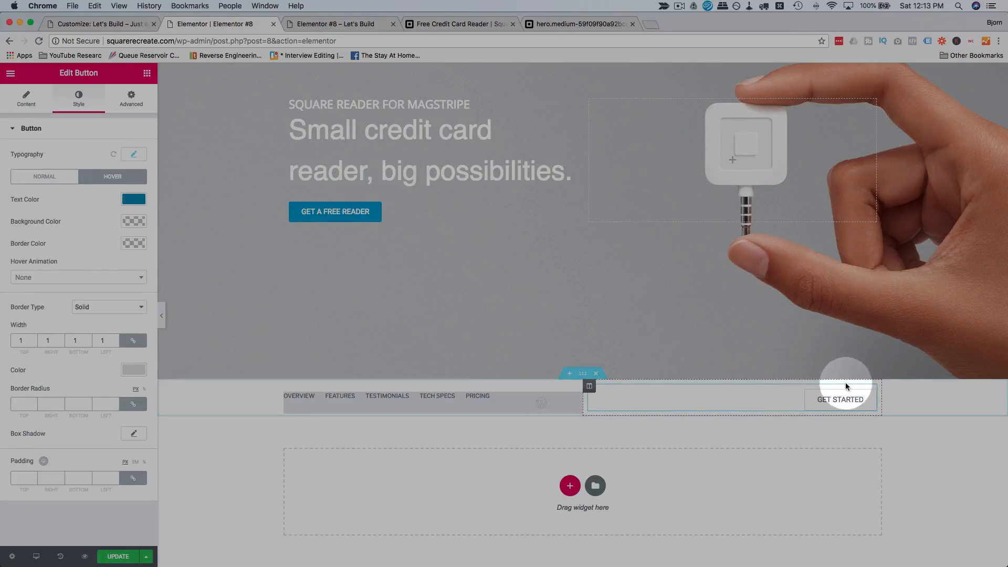
Set the Get Started button's typography size to 11 px.
click(135, 155)
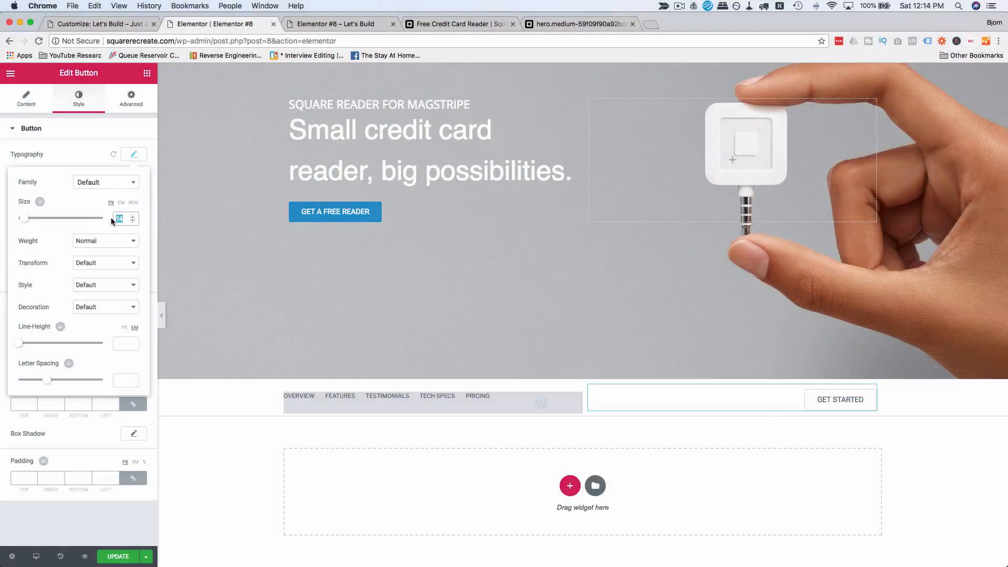
double_click(128, 217)
text(11)
click(455, 432)
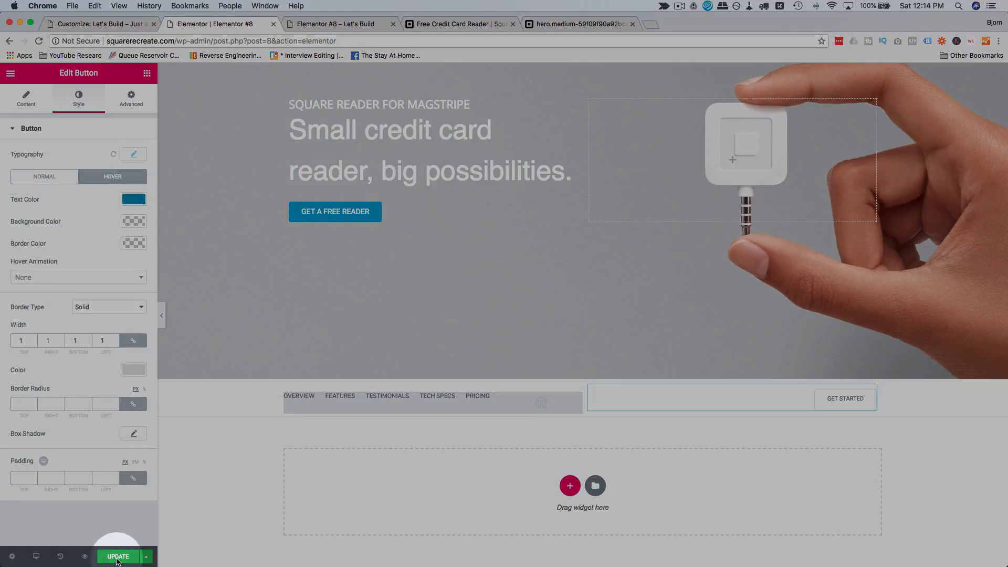
Update the page and reload its preview to compare the secondary menu row with the Square reader page.
click(117, 558)
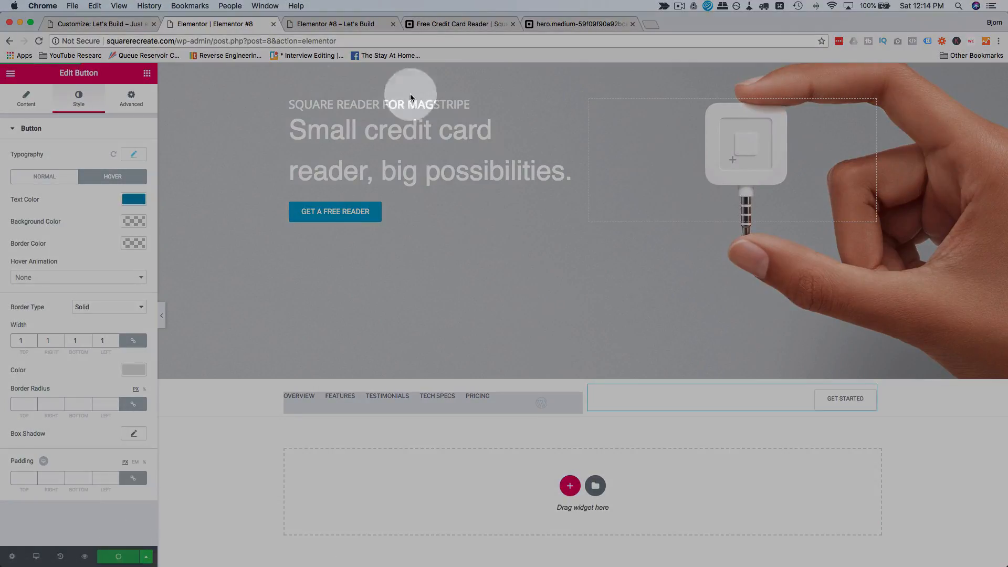
click(455, 23)
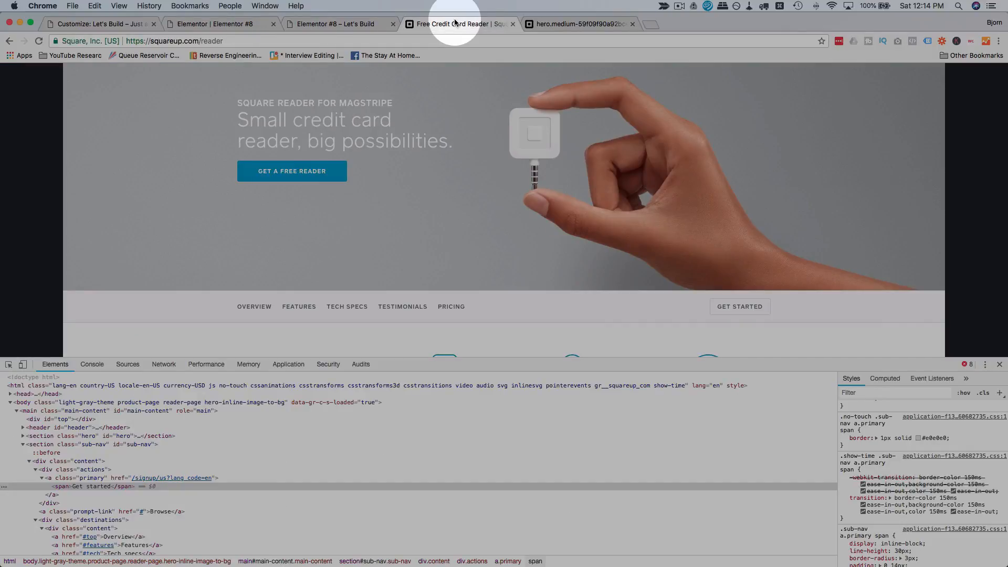
click(339, 23)
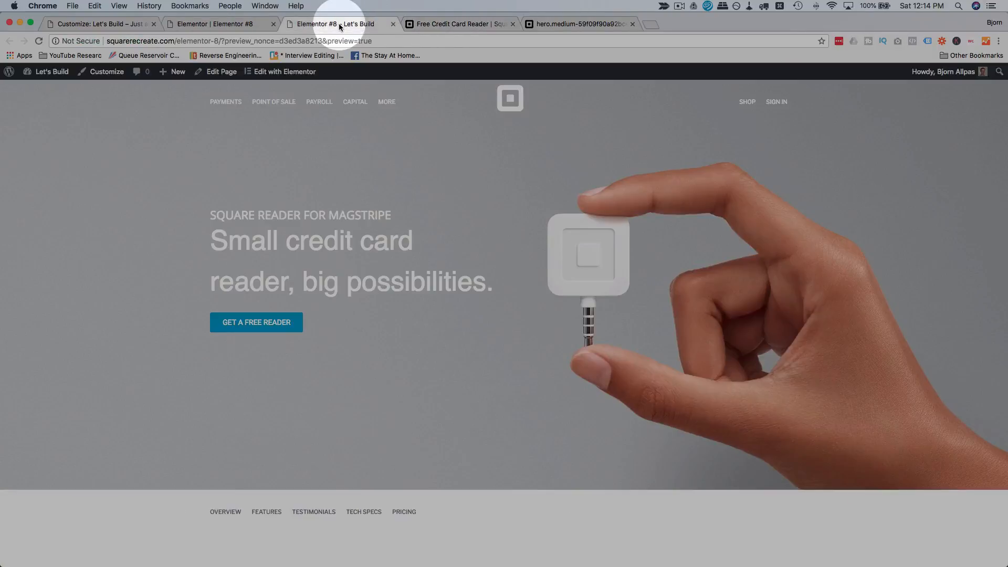
key(super+r)
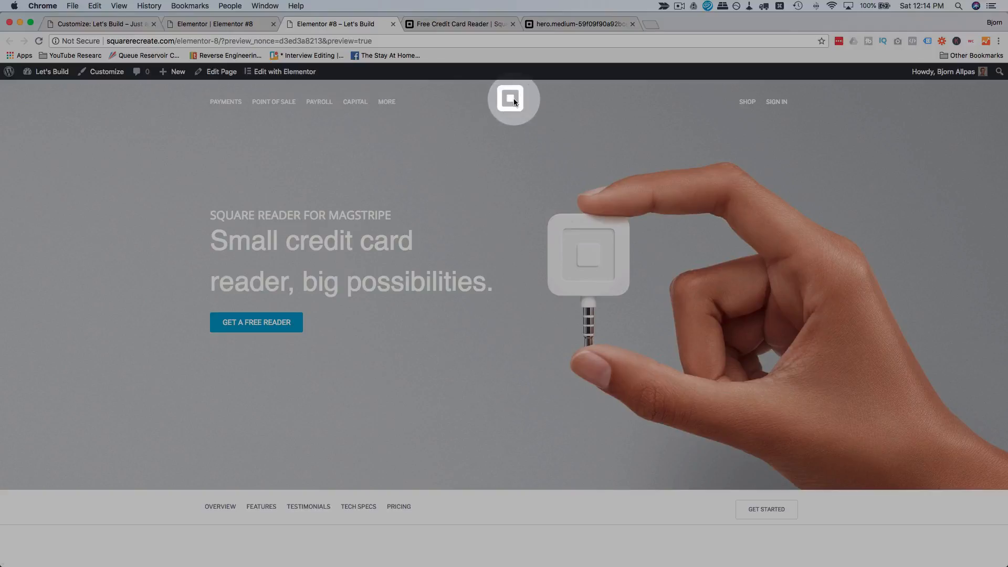
scroll(517, 323, down, 1)
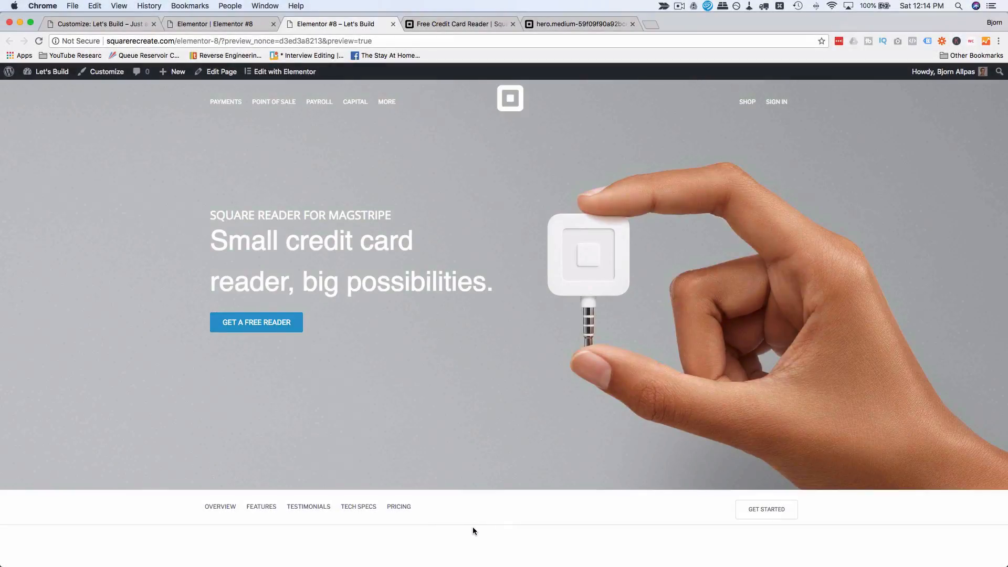
Add a new single-column section below the secondary menu row.
click(239, 27)
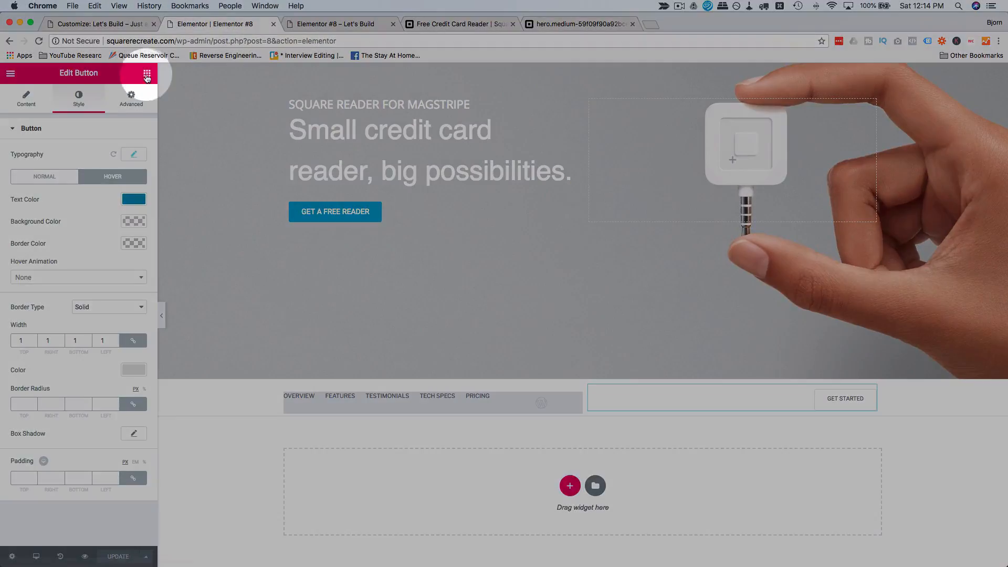
click(147, 73)
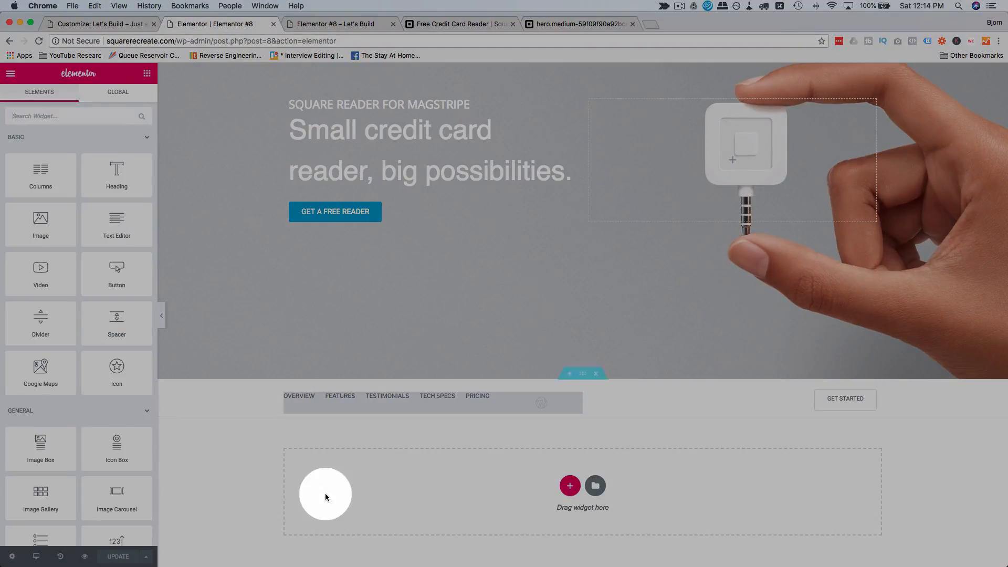
click(570, 486)
click(436, 505)
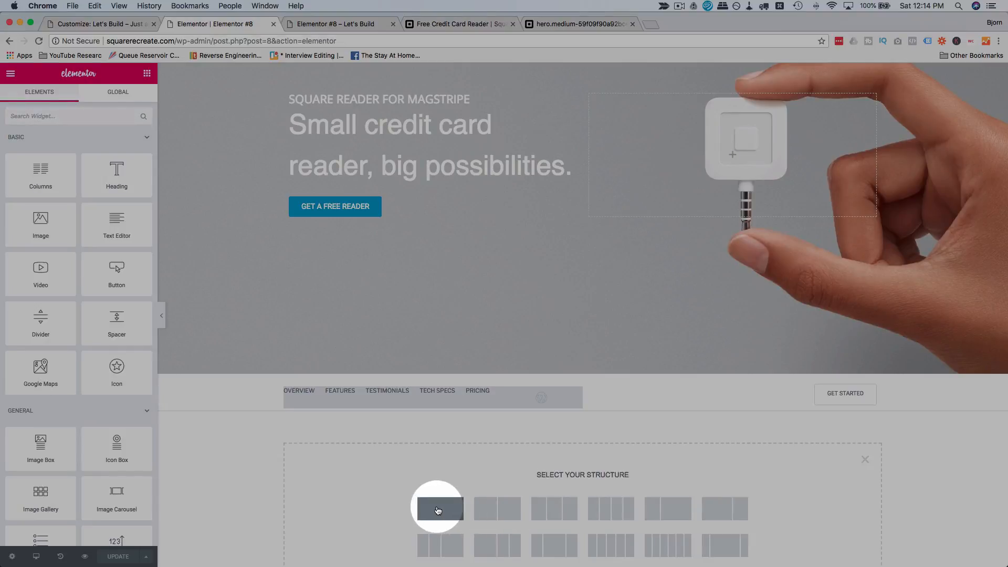
Place a Text Editor widget in the new section and fill it with repeated copies of the default placeholder paragraph.
click(147, 73)
drag(112, 219, 526, 428)
key(super+v)
key(super+v)
key(super+v)
key(super+v)
key(super+v)
key(super+v)
key(super+v)
key(super+v)
key(super+v)
key(super+v)
key(super+v)
key(super+v)
key(super+v)
key(super+v)
key(super+v)
key(super+v)
key(super+v)
key(super+v)
key(super+v)
key(super+v)
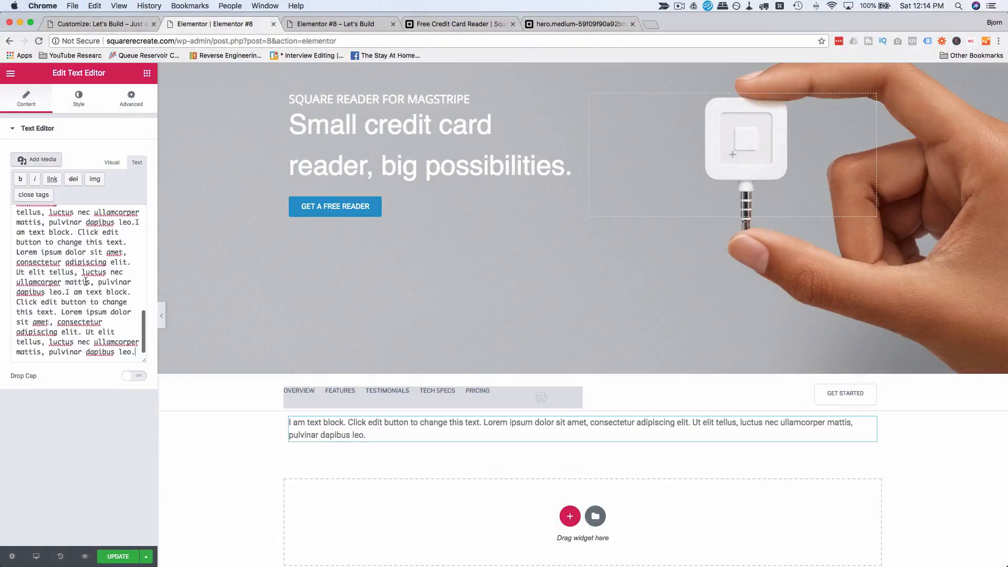
scroll(526, 368, down, 5)
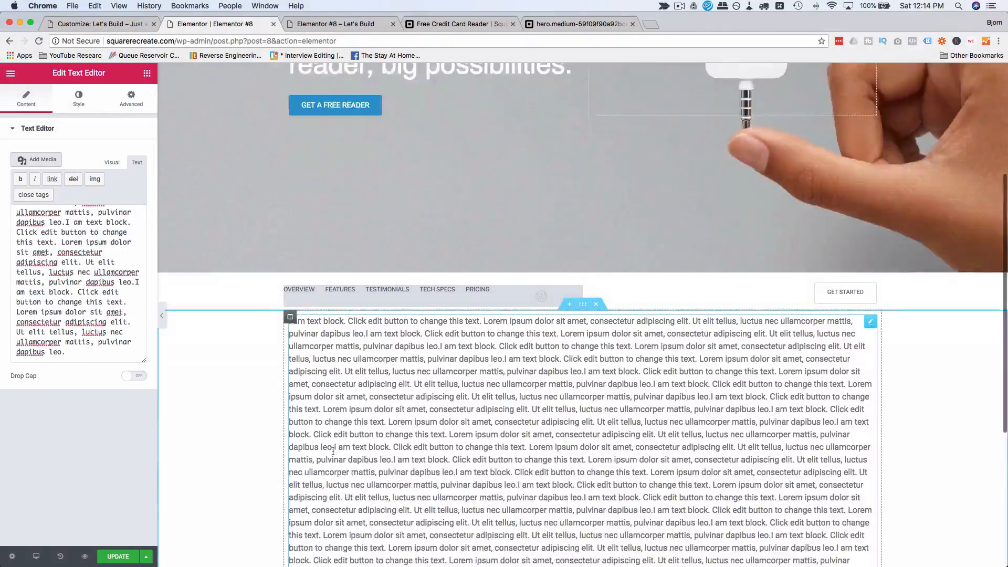
Copy the text block's entire content and paste it repeatedly to make the page long enough for scroll testing.
key(super+a)
key(super+c)
key(super+v)
key(super+v)
key(super+v)
key(super+v)
key(super+v)
key(super+v)
key(super+v)
key(super+v)
key(super+v)
key(super+v)
key(super+v)
key(super+v)
scroll(334, 298, down, 9)
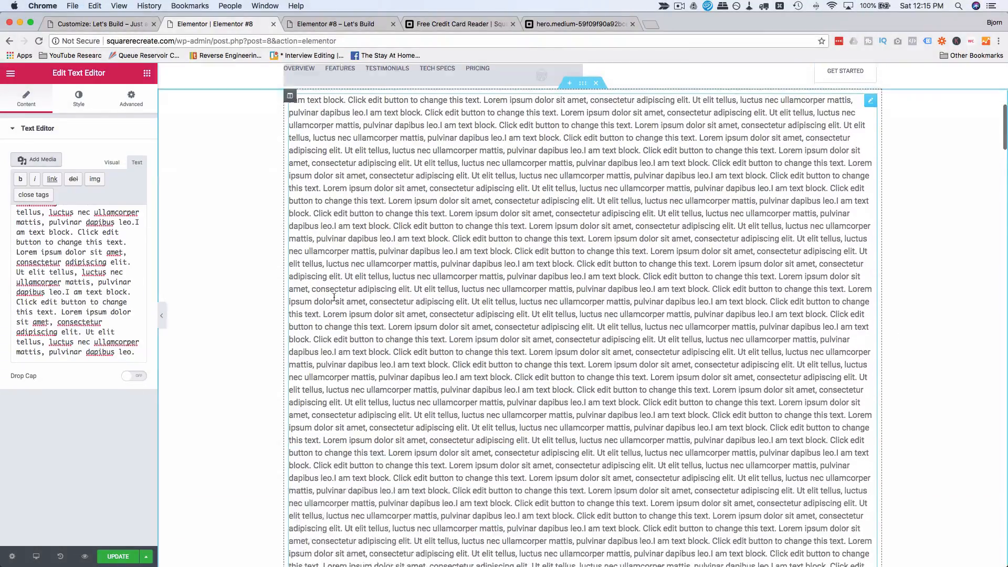
scroll(334, 298, up, 20)
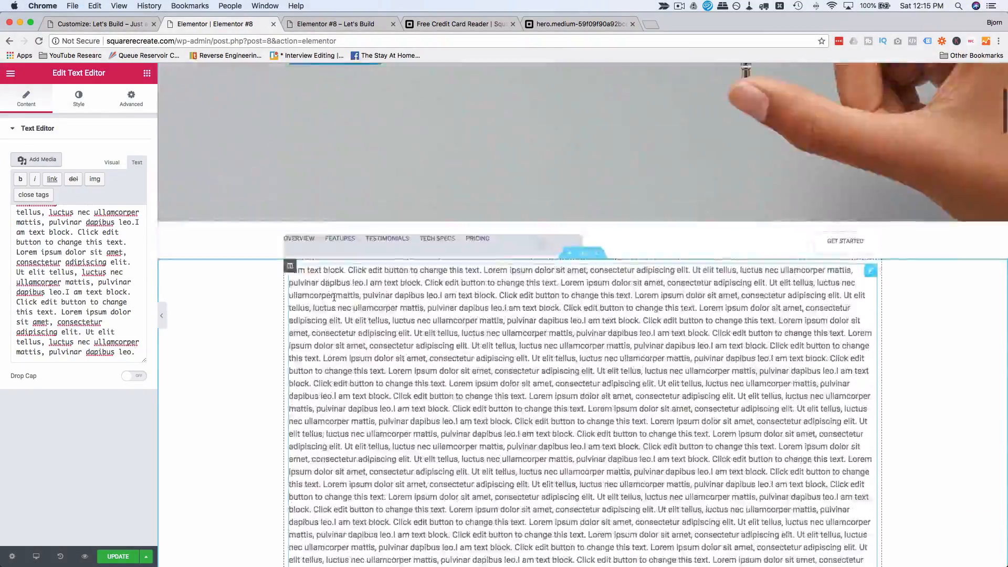
scroll(334, 297, up, 3)
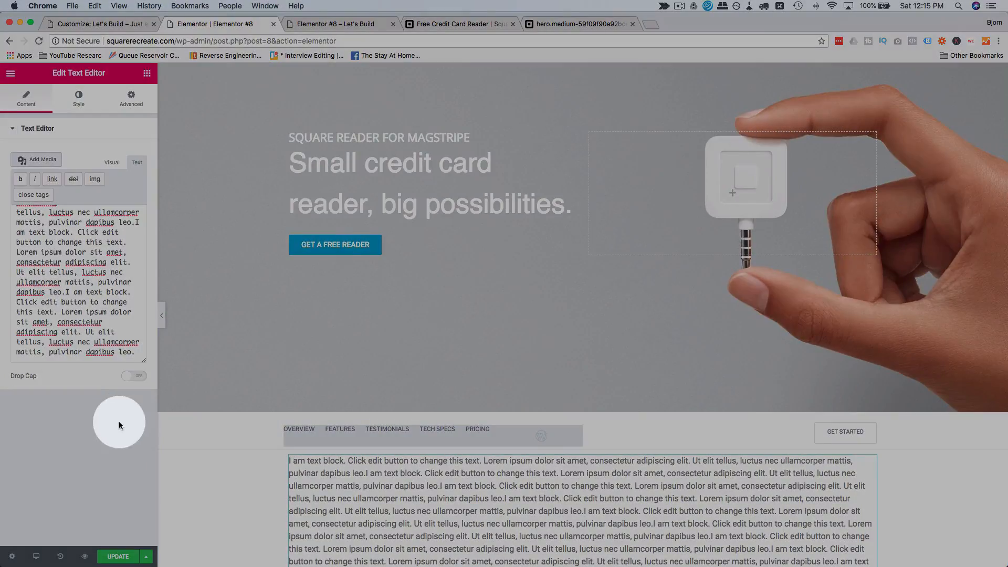
Open the advanced settings of the secondary menu section.
click(112, 496)
scroll(241, 414, down, 3)
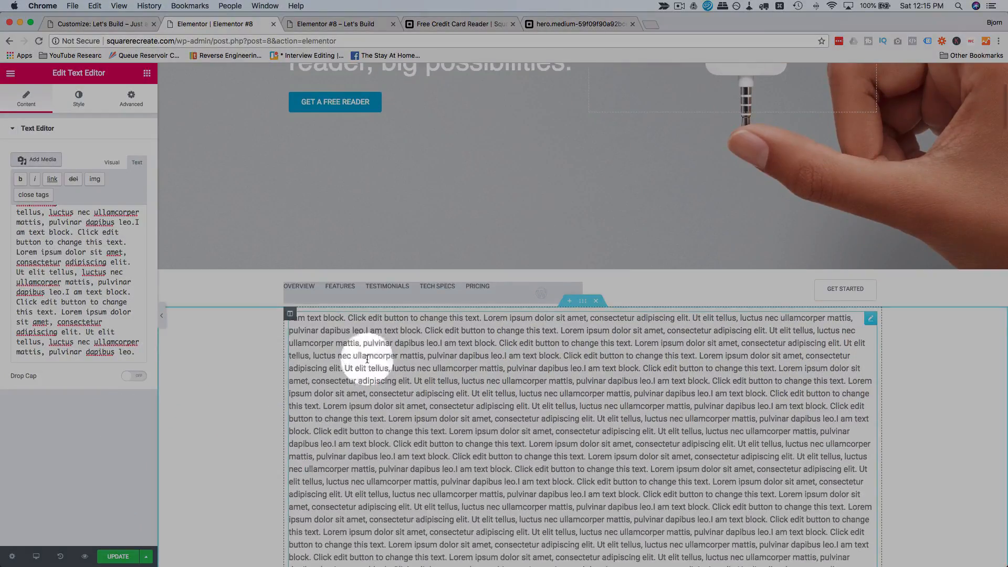
scroll(378, 388, down, 5)
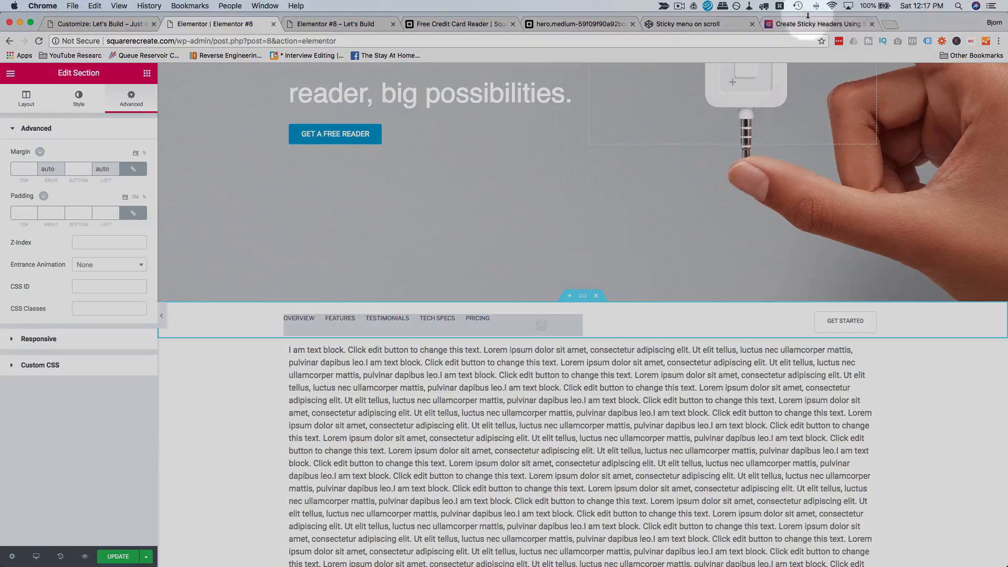
Read the Elementor documentation on creating sticky headers with Scrolling Effect, then return to the page editor.
click(808, 24)
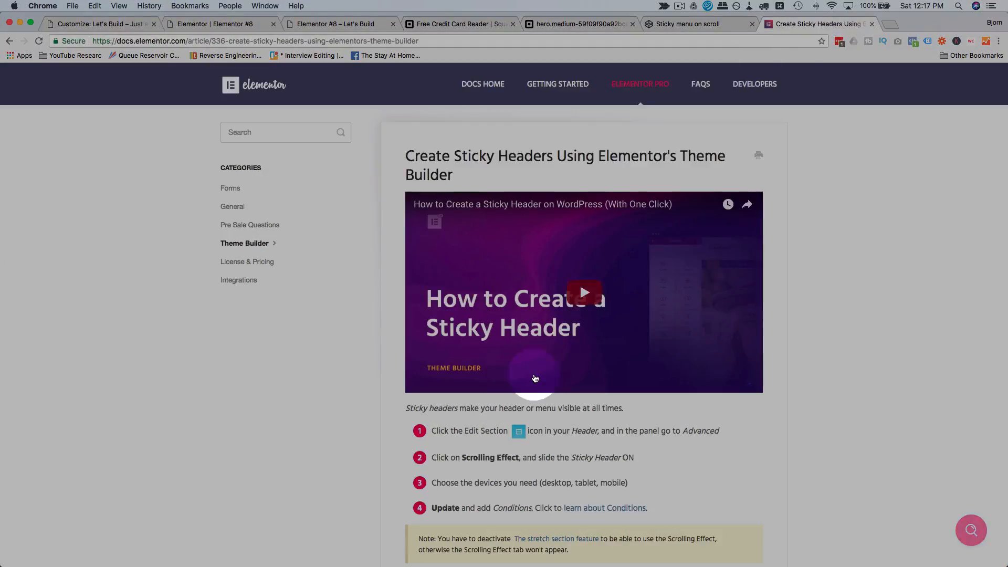
scroll(407, 475, down, 5)
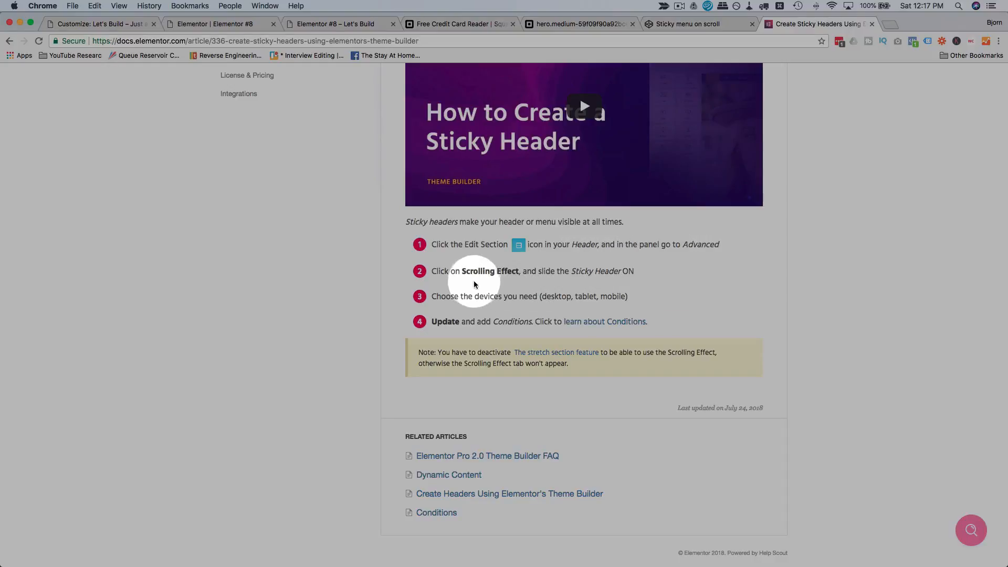
drag(462, 271, 519, 271)
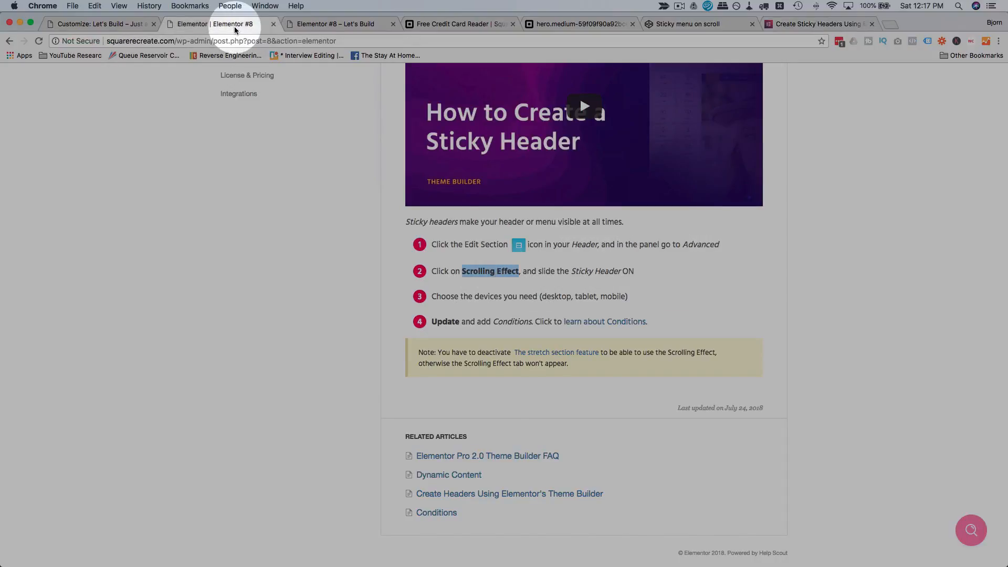
click(235, 29)
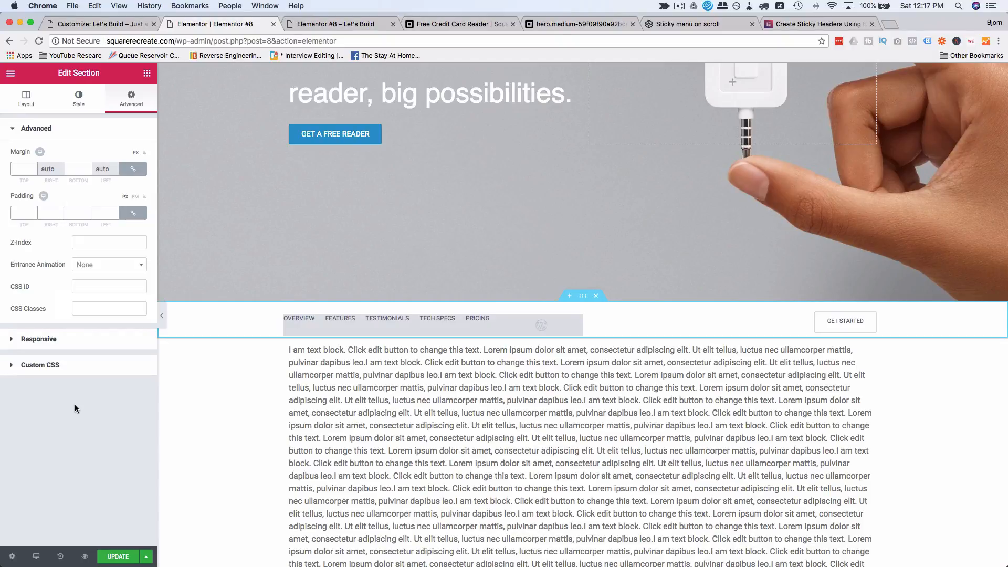
scroll(339, 420, up, 5)
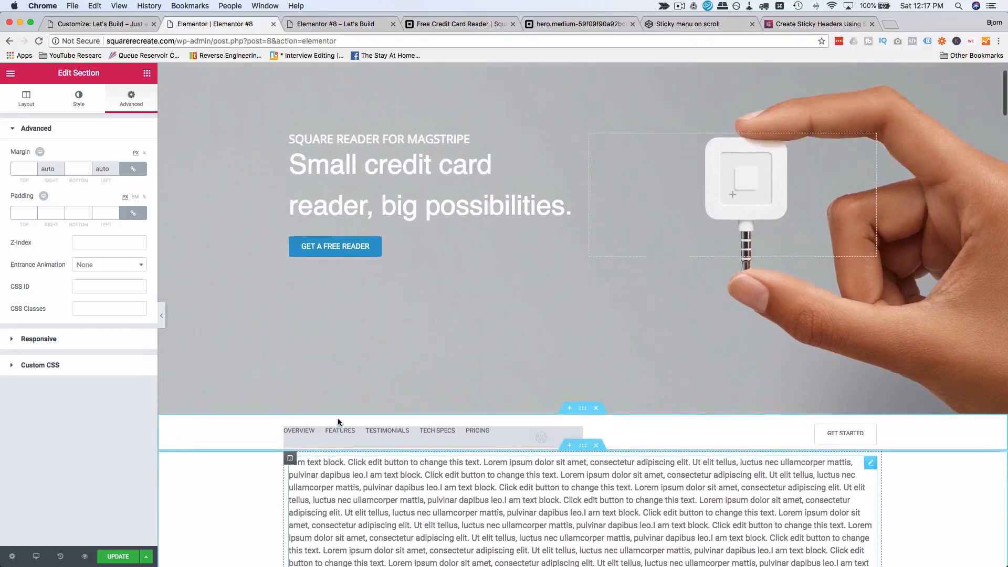
scroll(339, 422, up, 1)
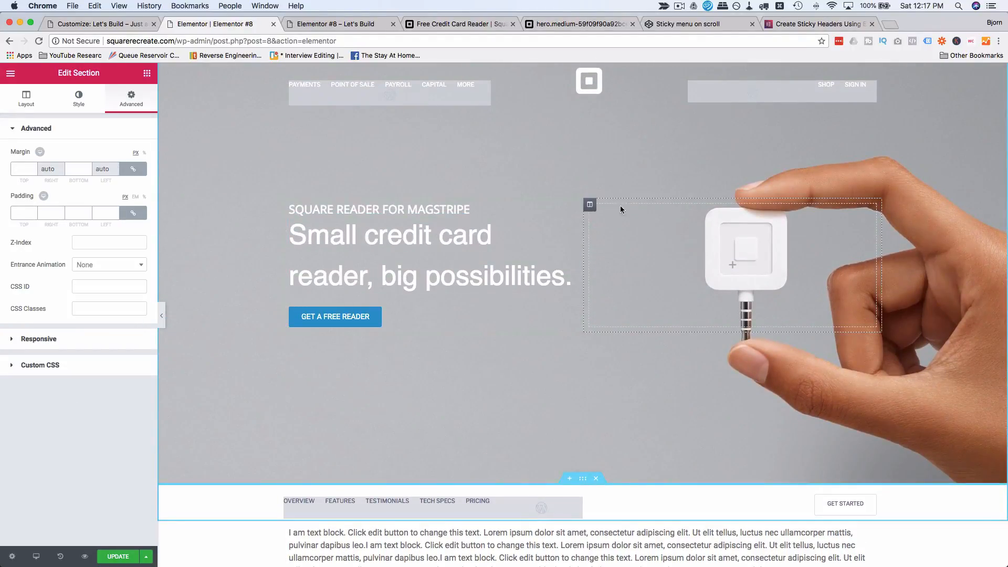
click(646, 269)
scroll(596, 358, down, 3)
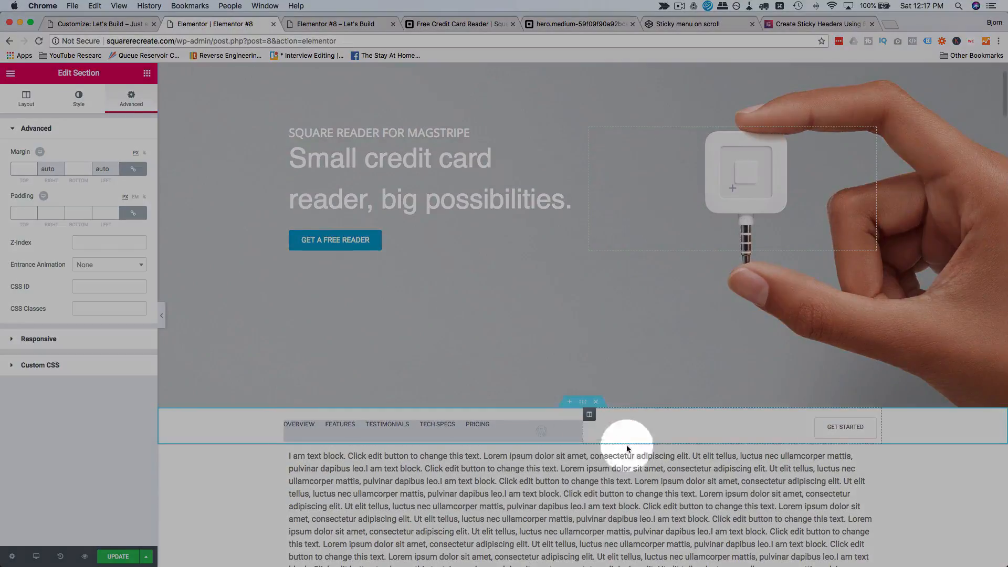
scroll(647, 421, down, 1)
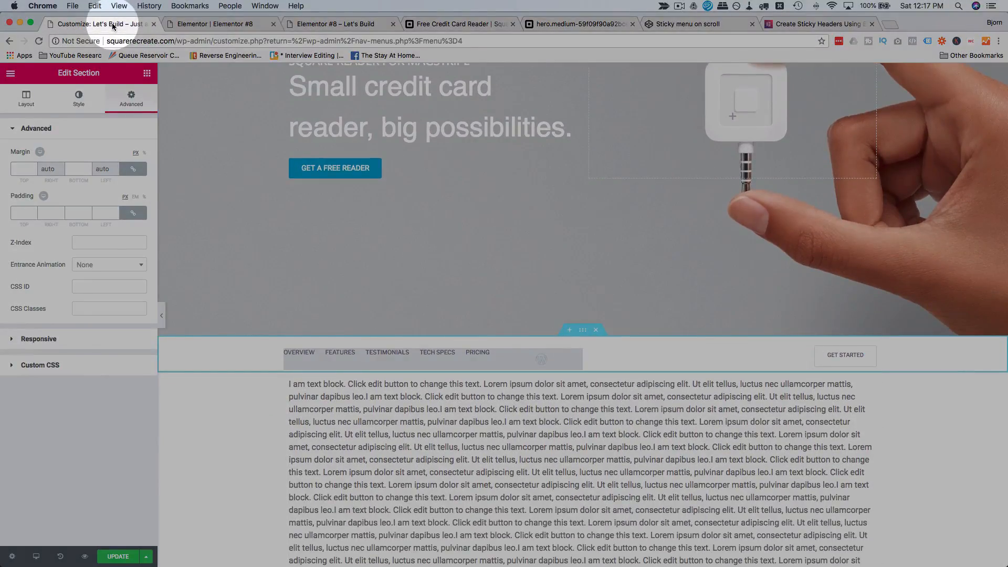
Return to the Elementor editor, save the page update and reload the editor to refresh the available section options.
click(113, 24)
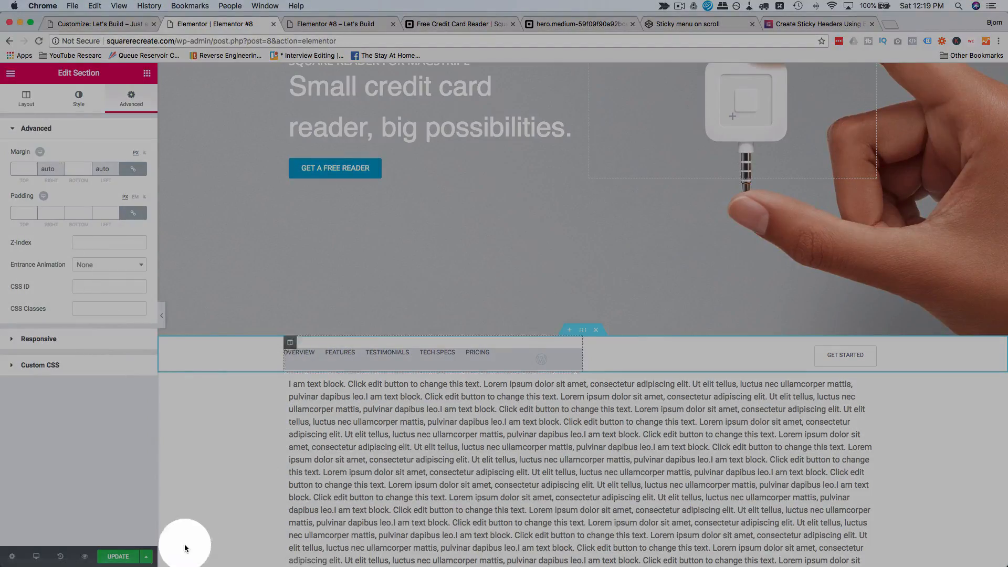
click(118, 557)
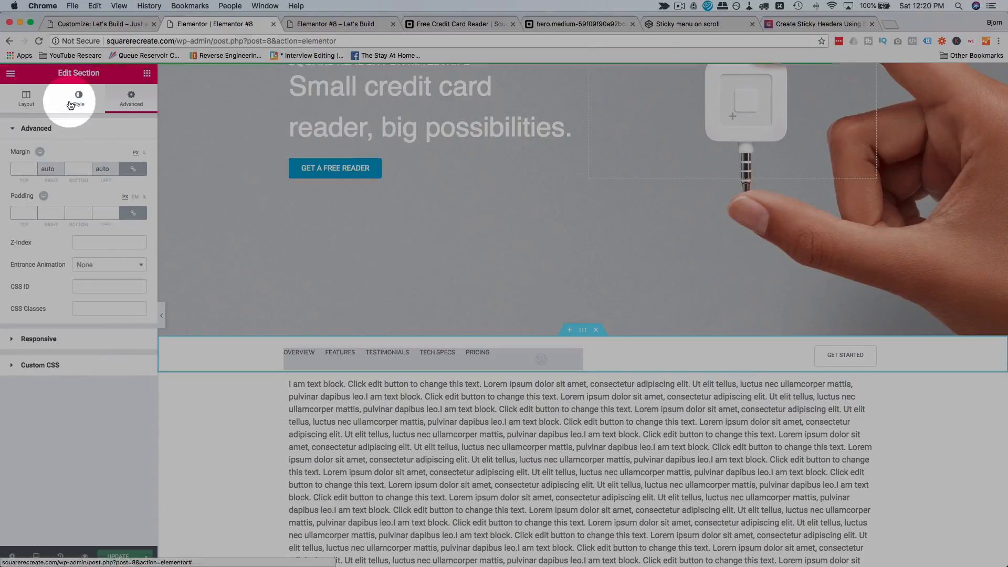
click(38, 41)
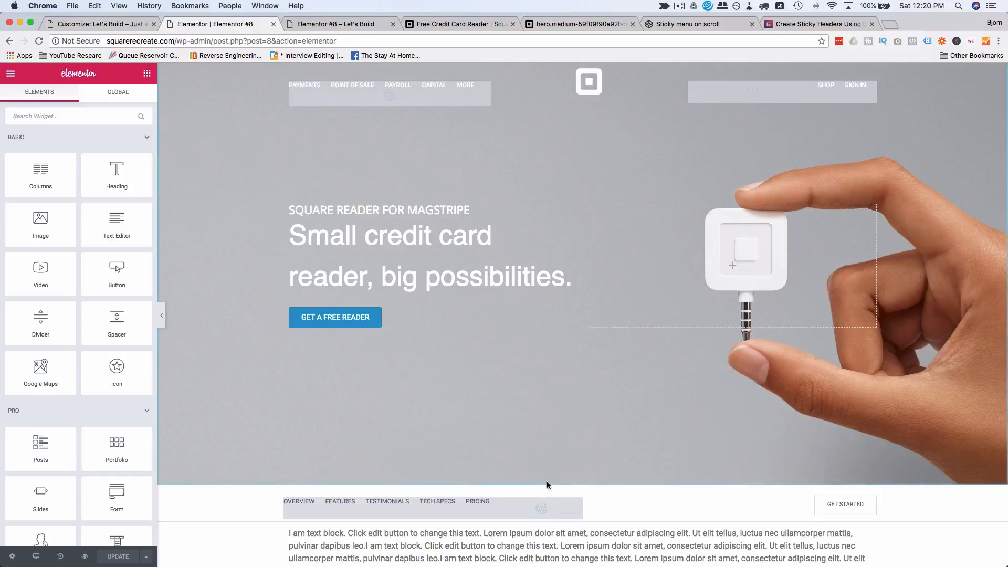
Set the secondary menu section's Sticky scrolling effect to Top in its advanced settings, dismissing the right-click tip.
click(582, 479)
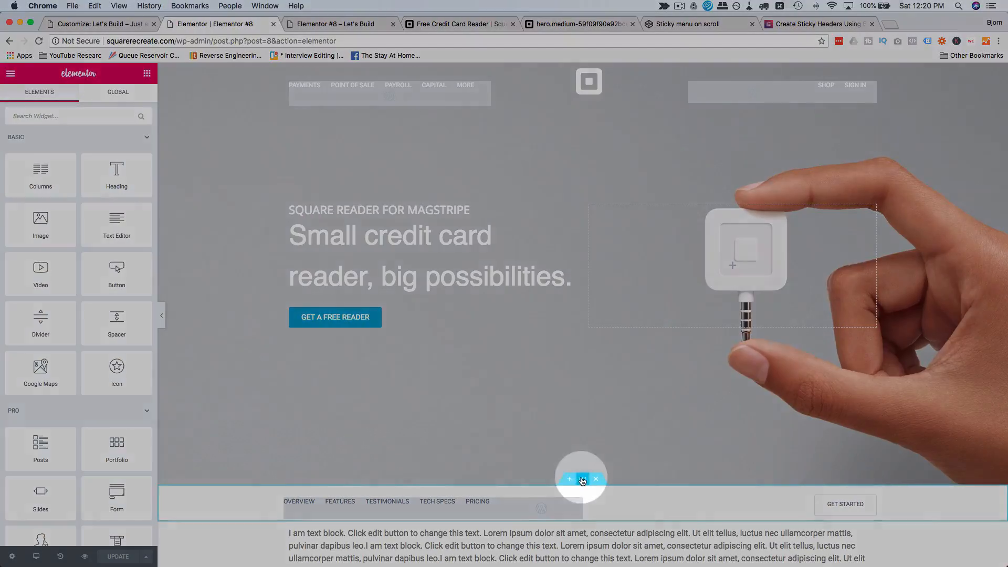
scroll(313, 440, down, 3)
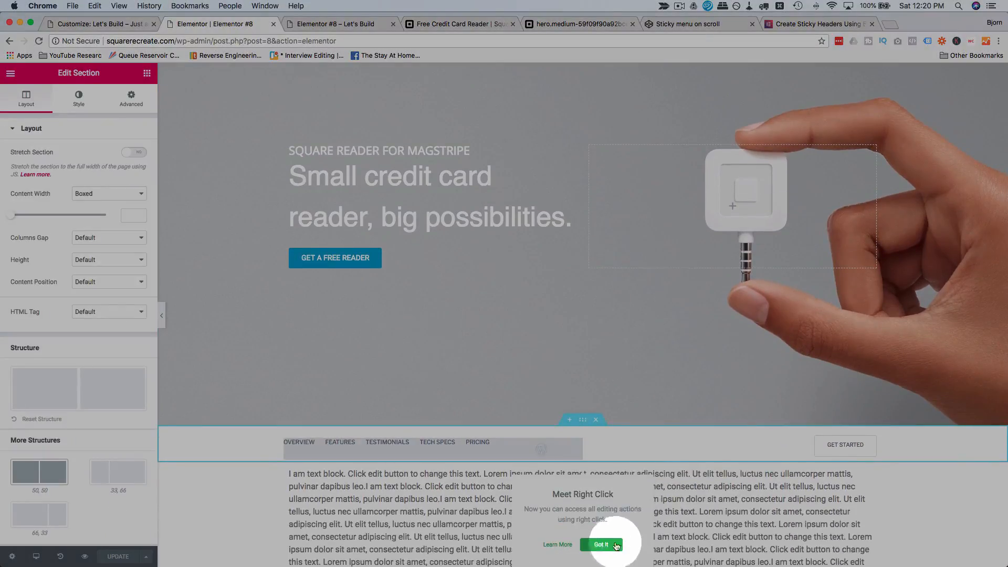
click(601, 544)
click(133, 112)
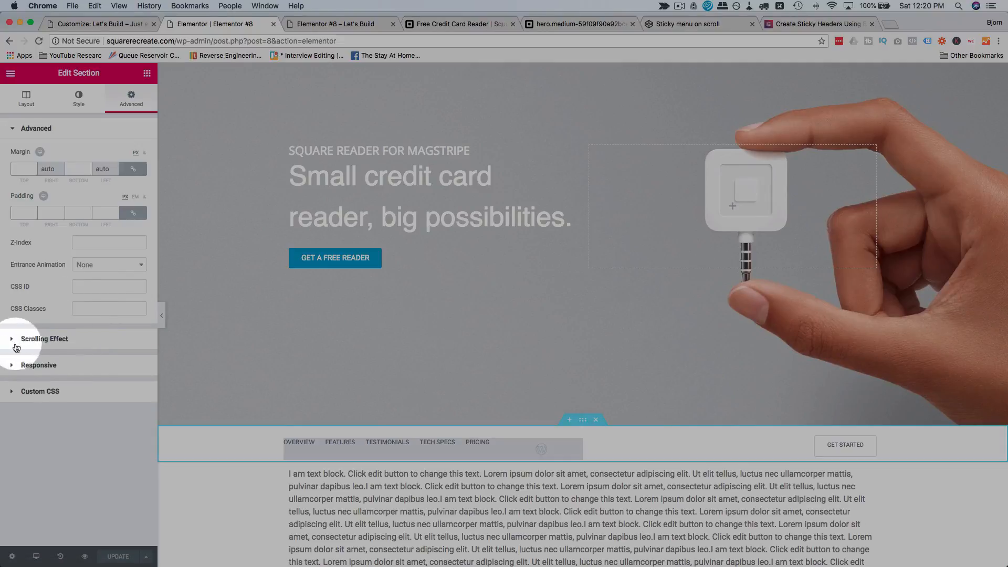
click(14, 344)
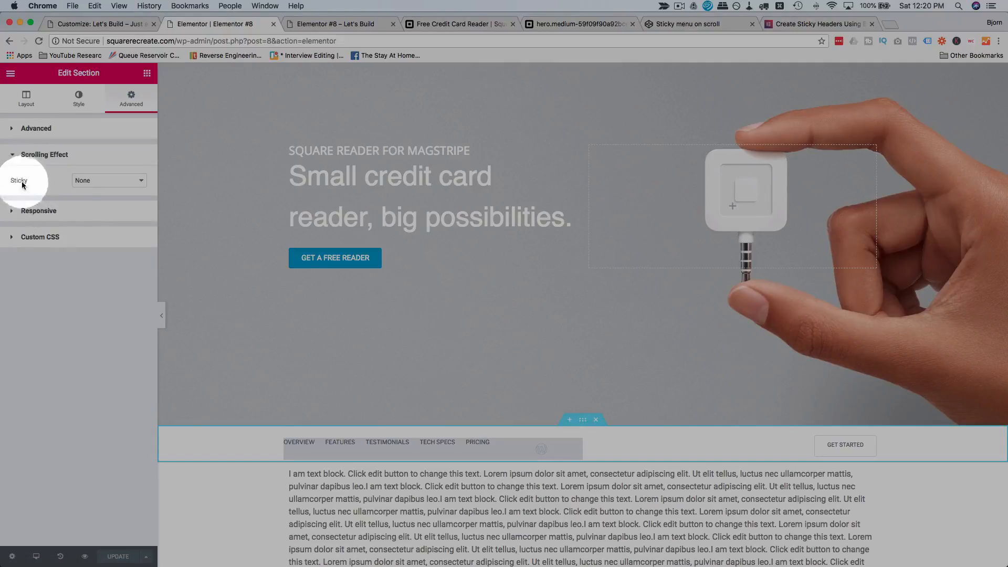
click(93, 181)
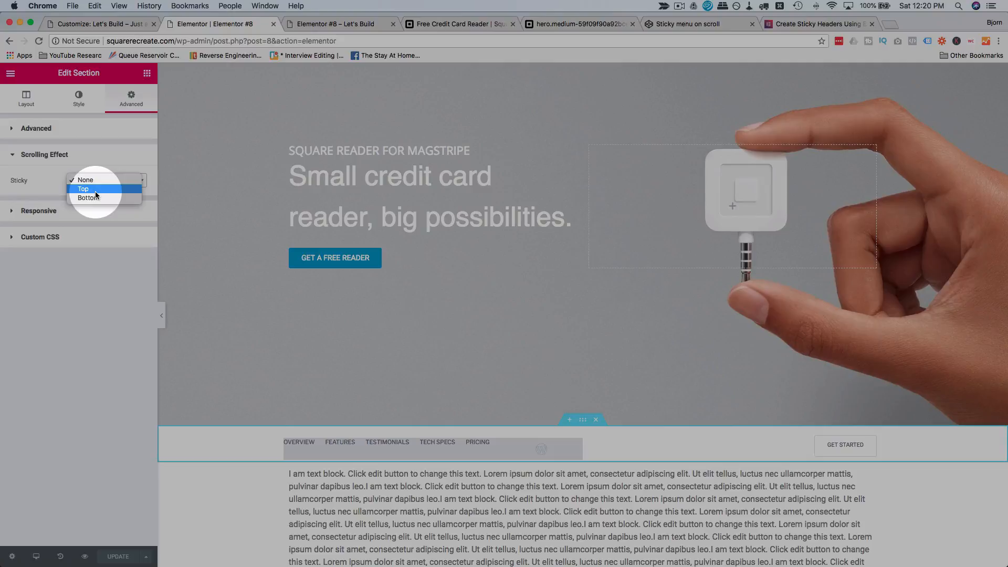
click(95, 191)
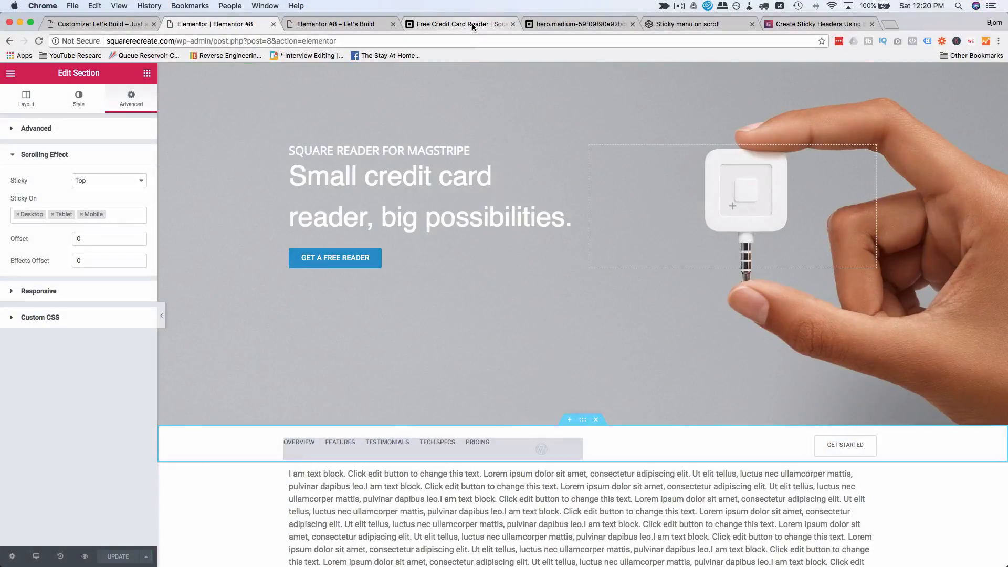
Check the original Square reader page, then test how the sticky secondary menu behaves while scrolling the recreated page's preview.
click(474, 27)
click(376, 24)
click(429, 23)
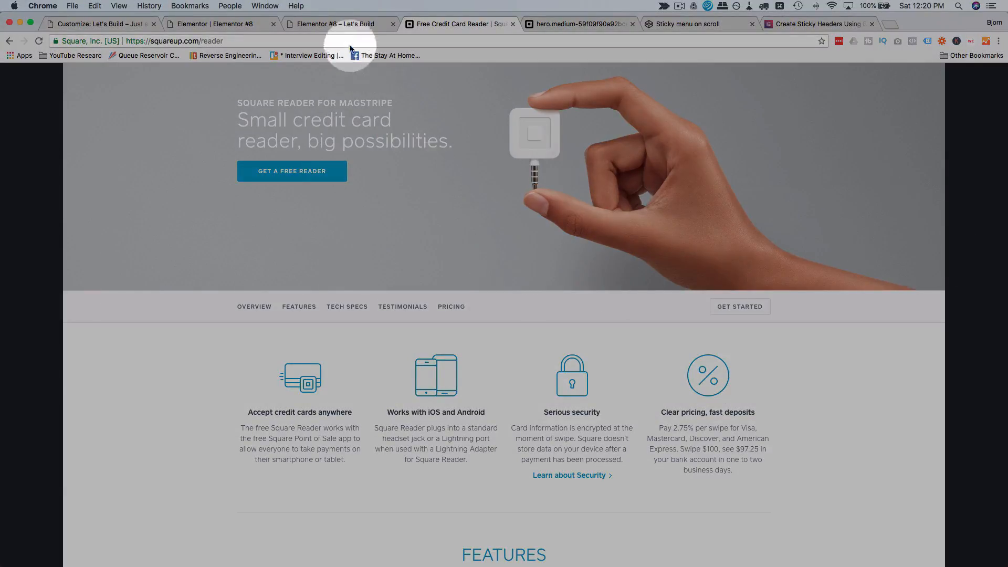
click(345, 25)
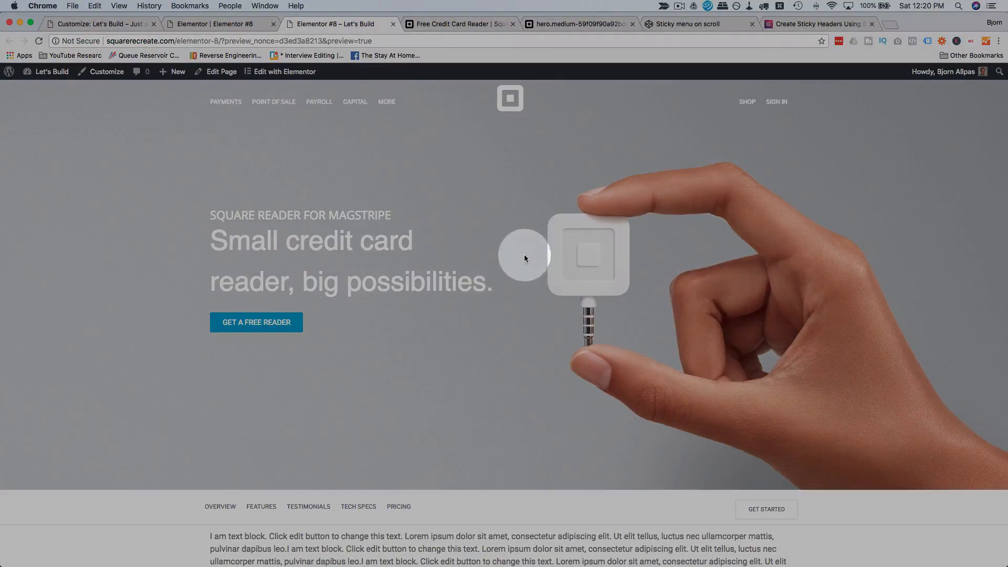
scroll(154, 245, down, 5)
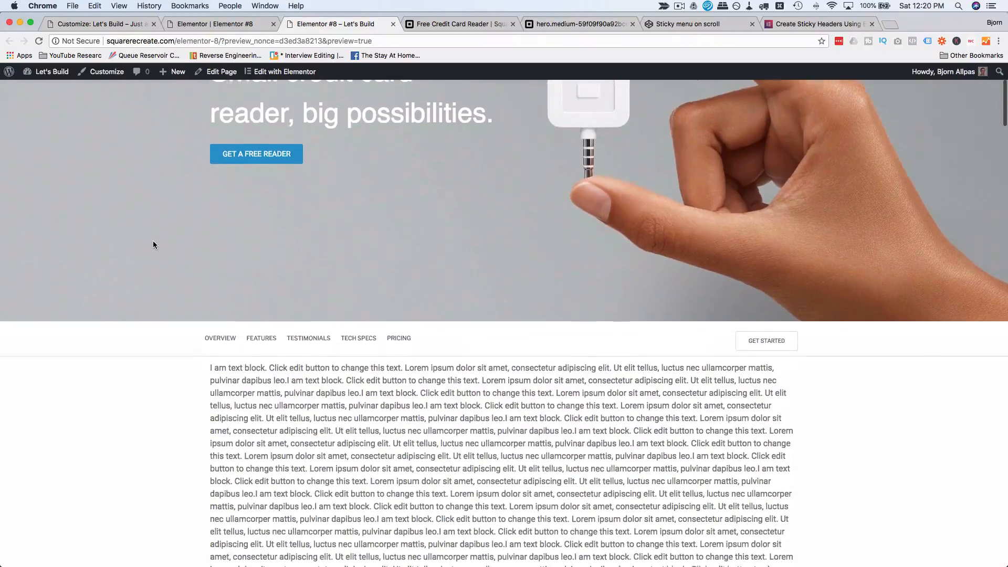
scroll(153, 244, down, 6)
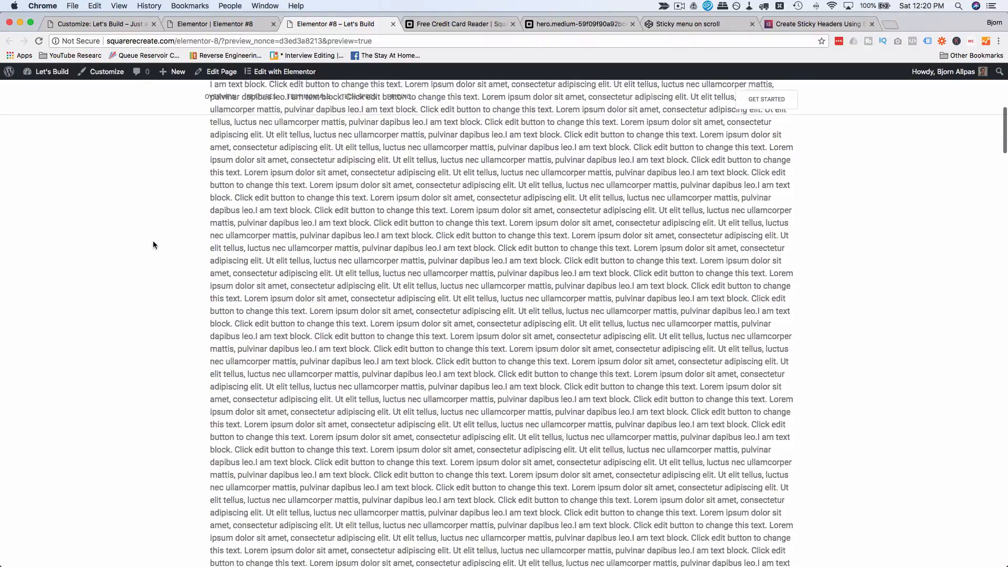
scroll(153, 245, up, 2)
scroll(152, 245, down, 2)
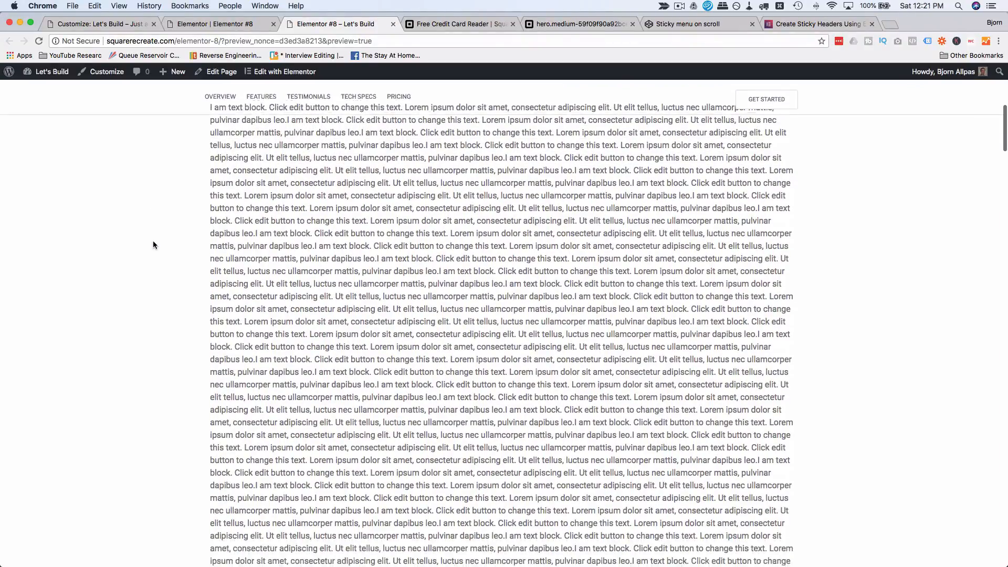
scroll(152, 244, down, 3)
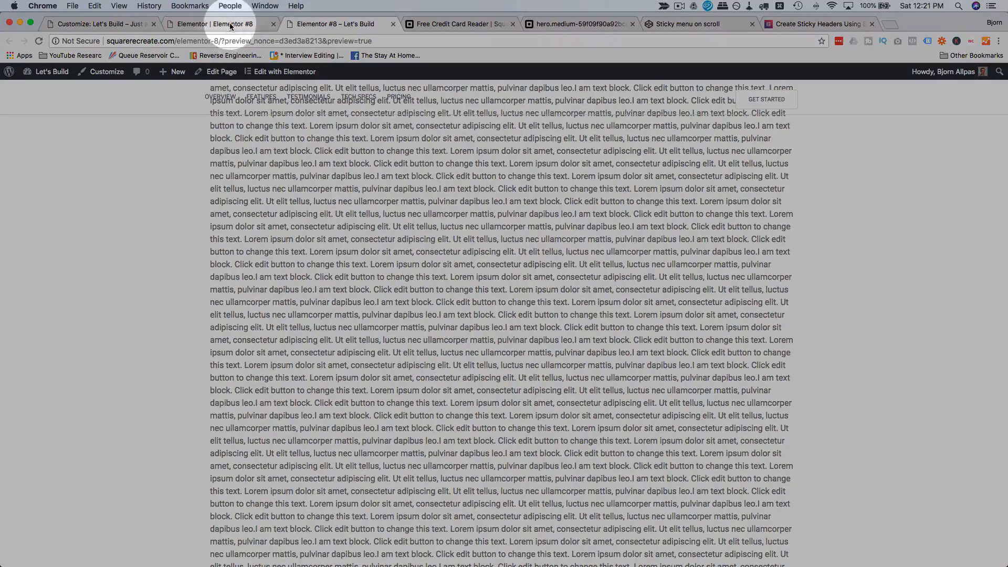
Give the secondary menu section a classic white background and update the page.
click(231, 25)
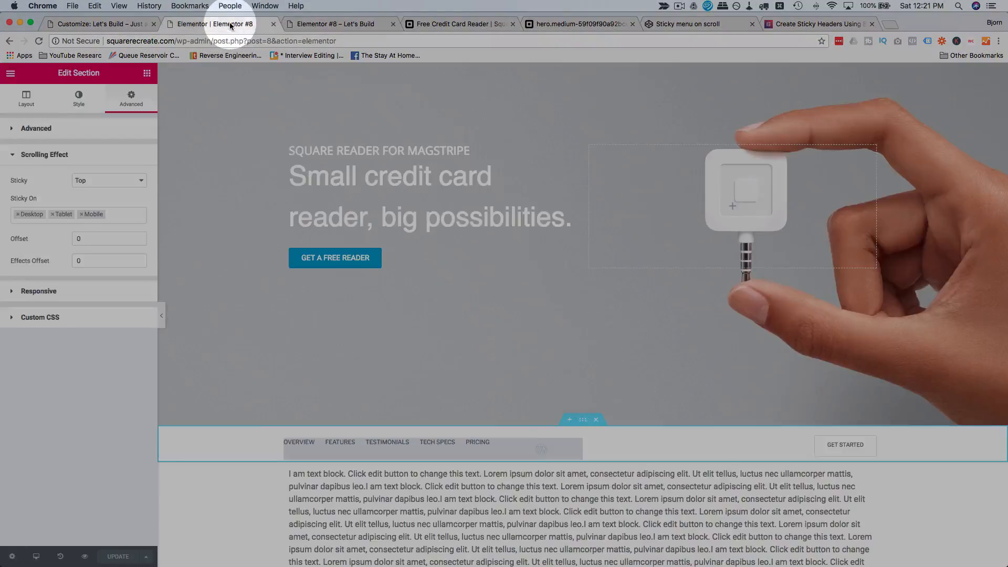
click(79, 99)
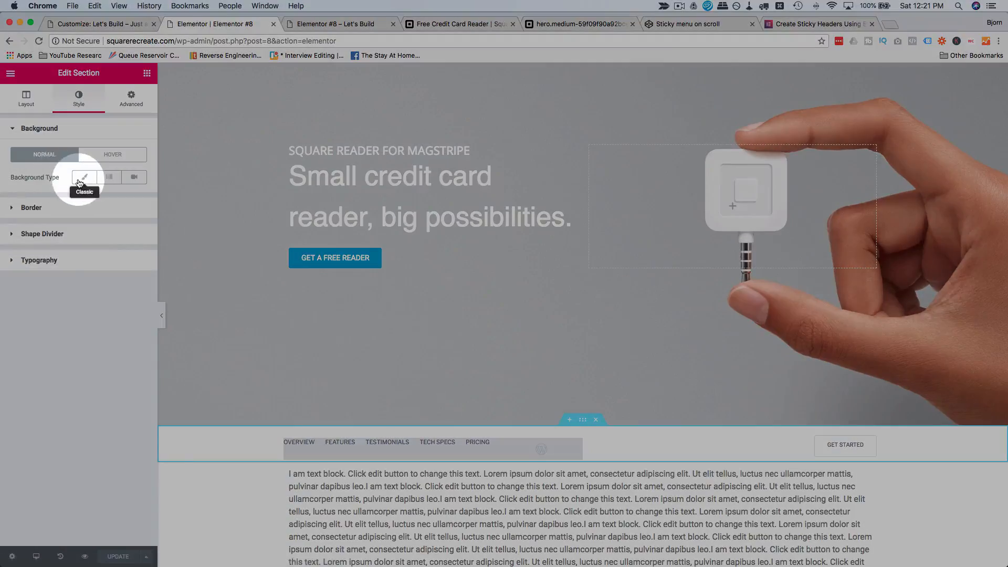
click(84, 177)
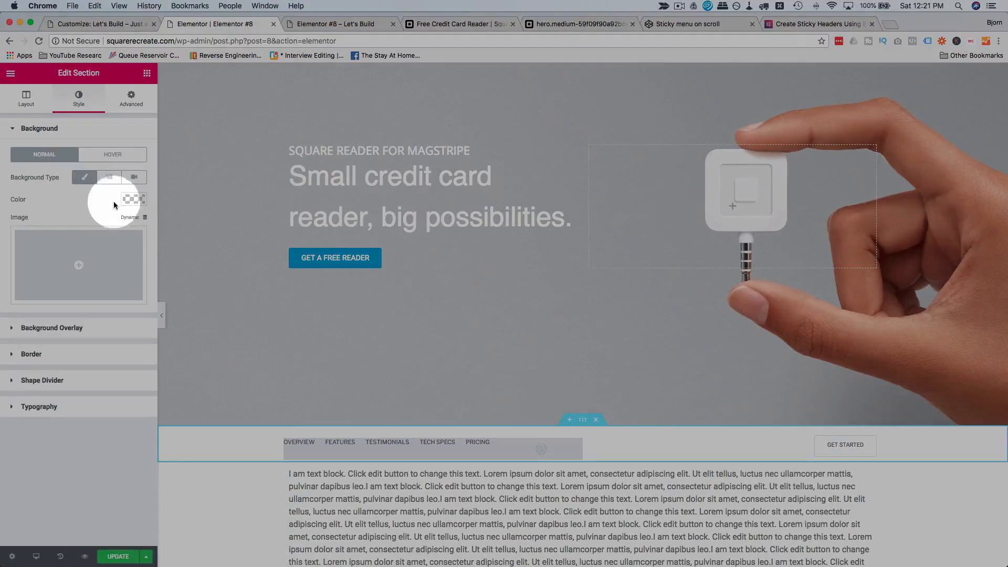
click(129, 199)
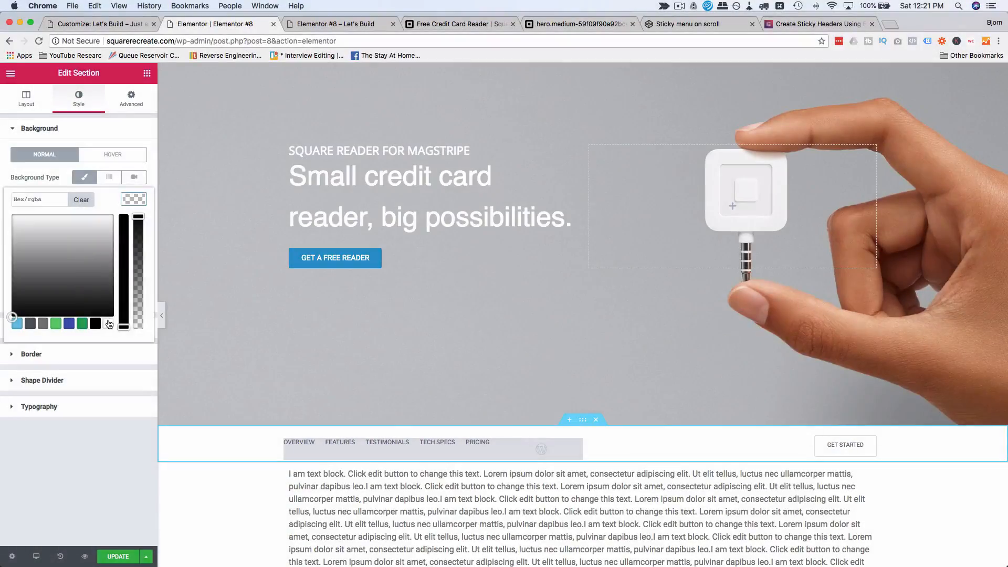
click(107, 324)
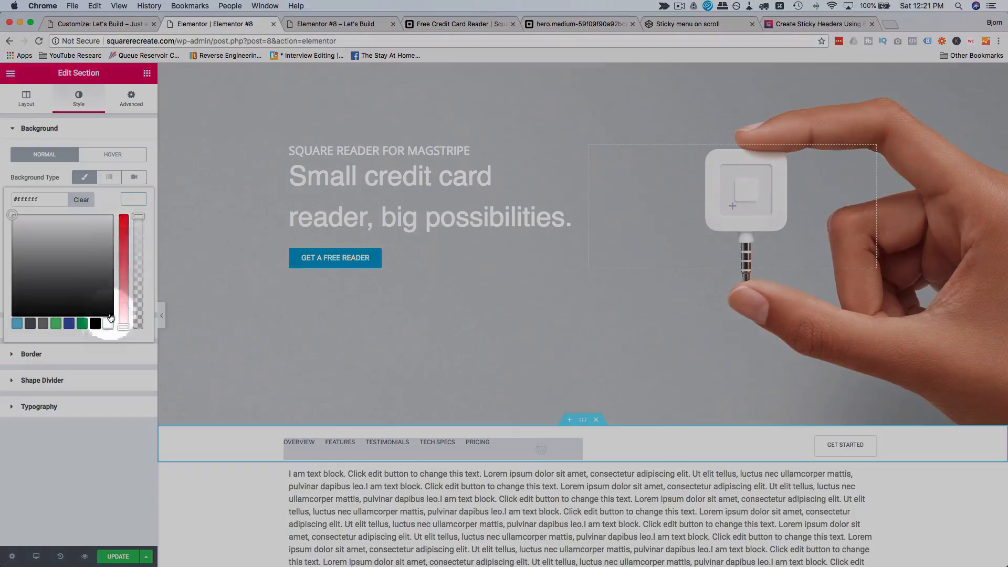
click(145, 134)
click(120, 556)
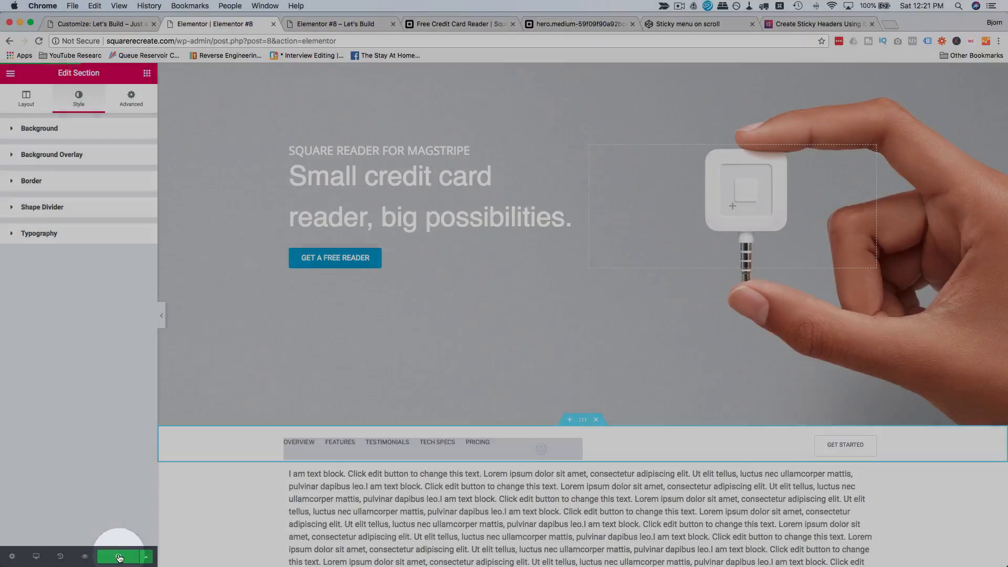
Test the sticky menu's white background in the page preview and compare the page with the original Square reader page.
click(454, 24)
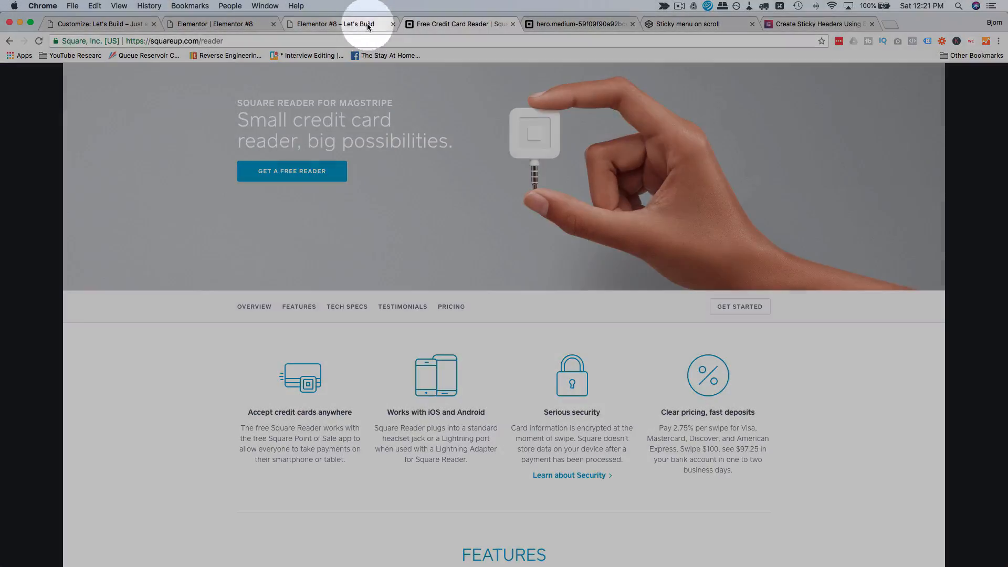
click(369, 28)
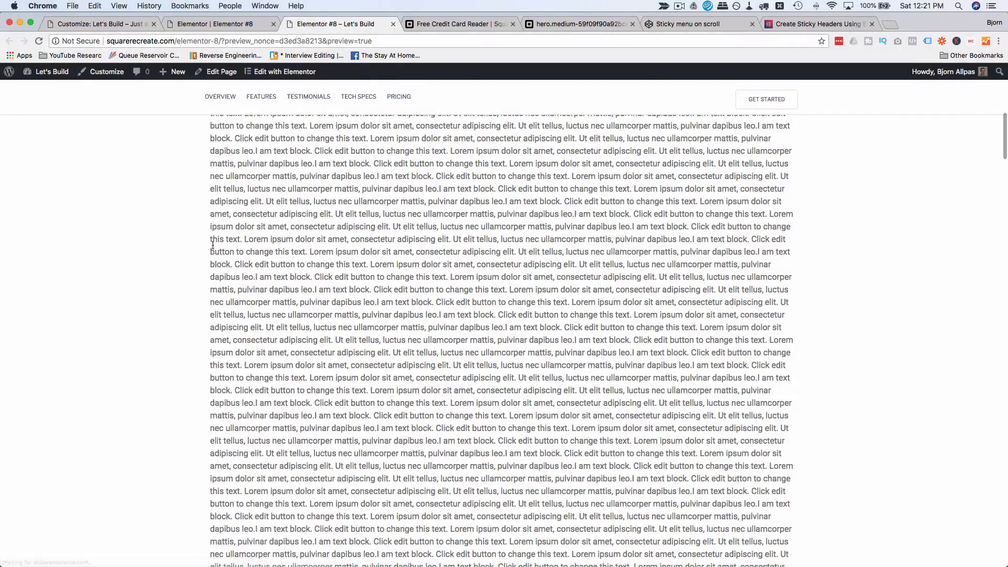
scroll(171, 219, up, 10)
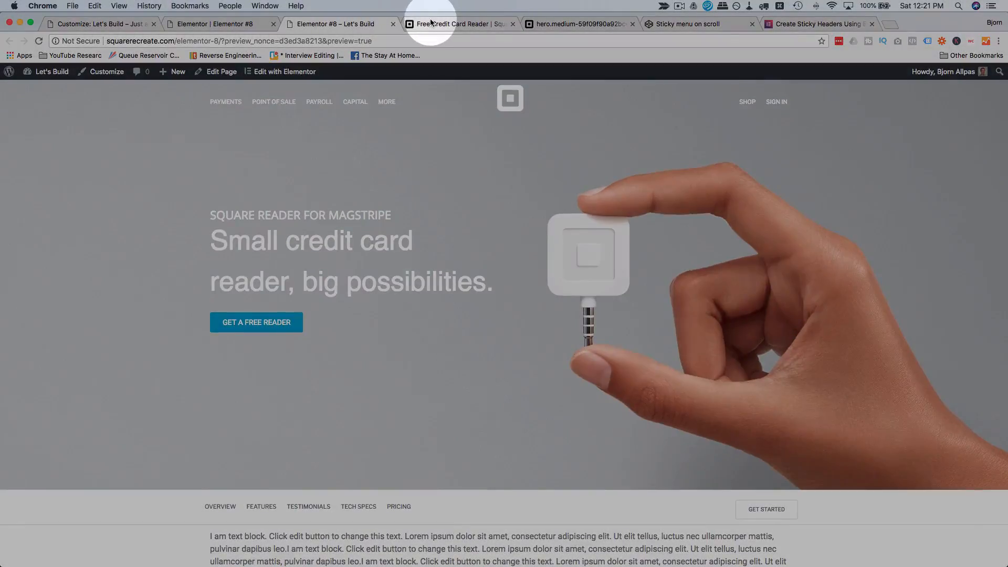
click(441, 23)
scroll(403, 156, up, 2)
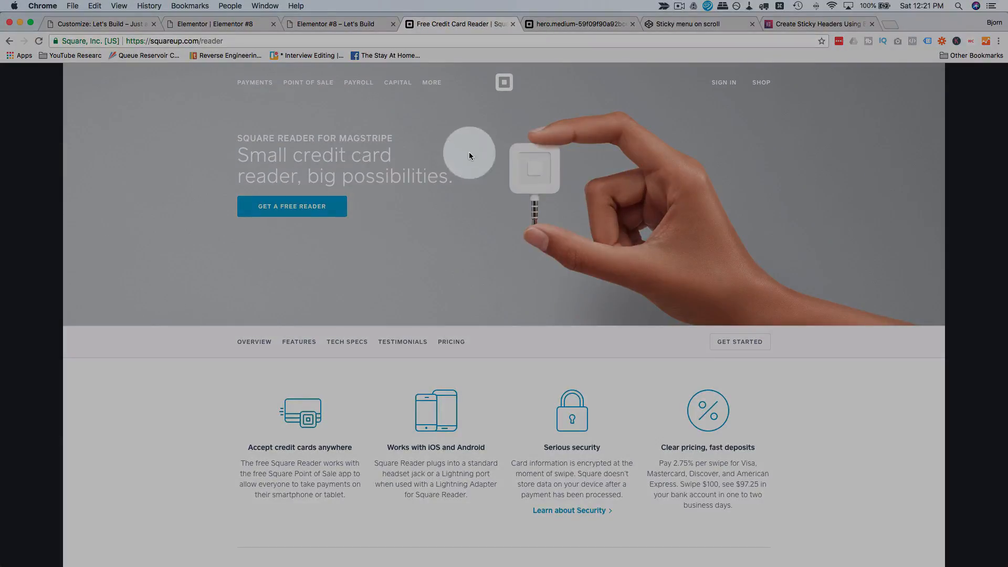
click(357, 24)
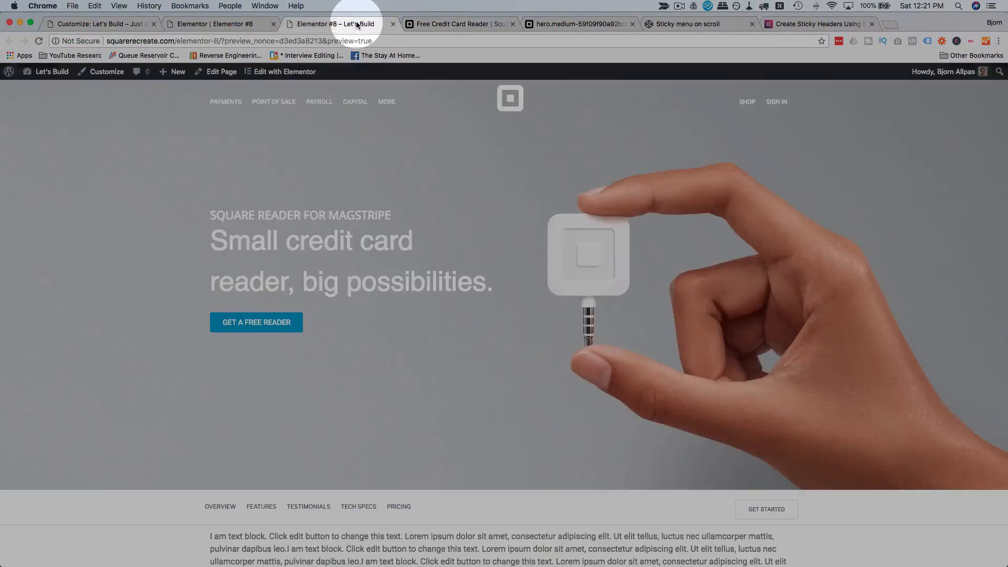
scroll(343, 175, down, 5)
scroll(343, 178, down, 10)
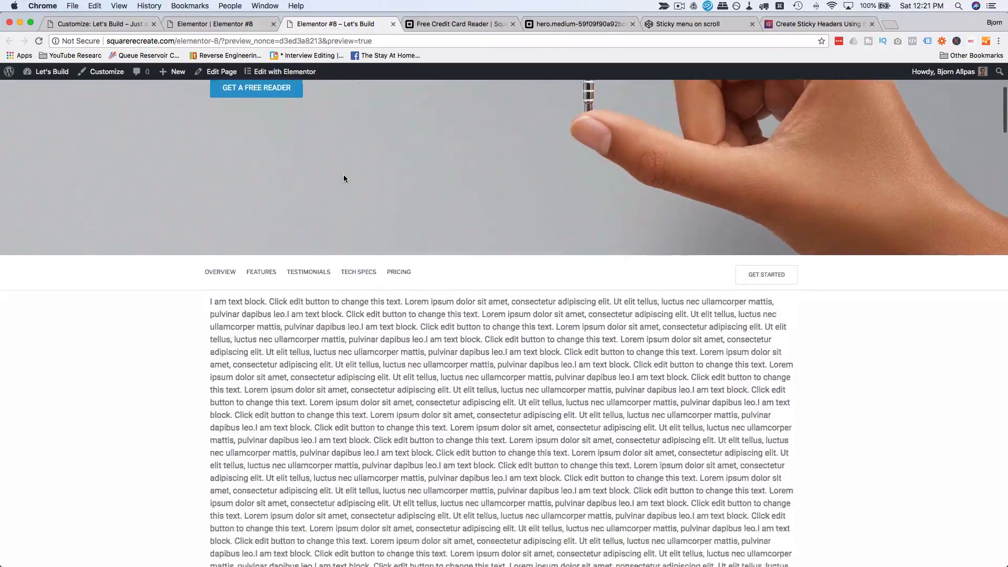
scroll(344, 178, up, 15)
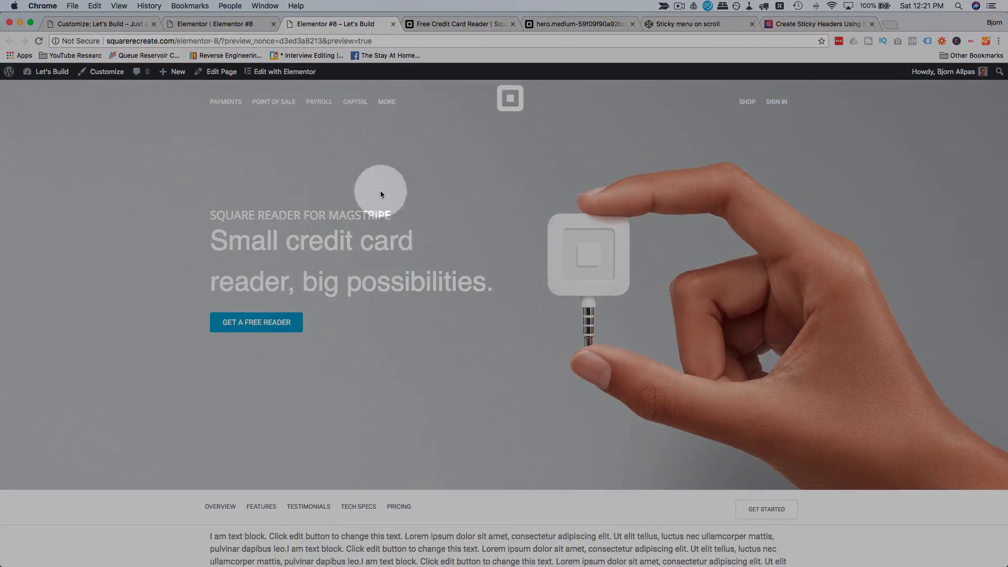
Compare the header, hero and secondary menu of the recreated page with the original Square reader page again.
click(464, 27)
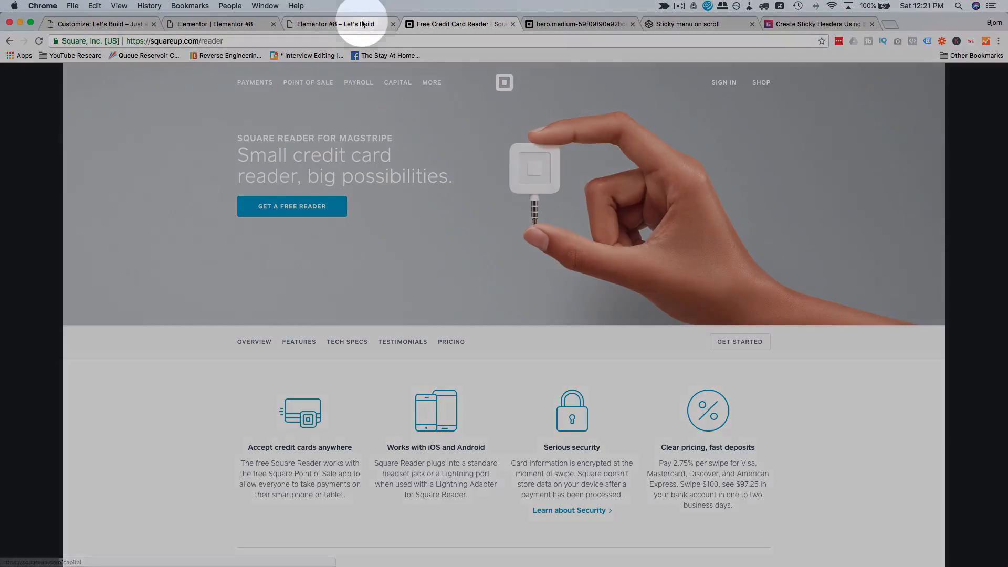
click(361, 24)
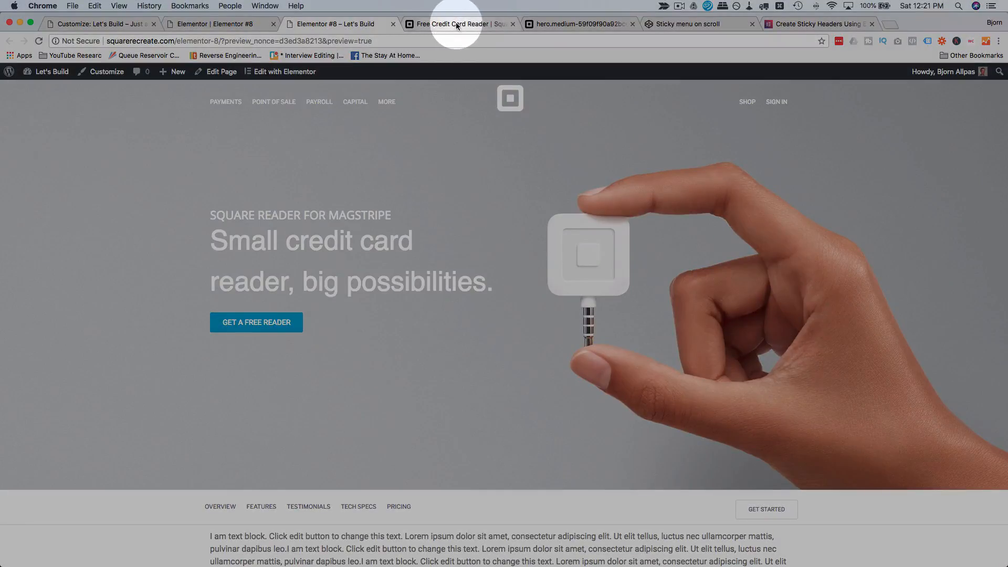
click(457, 25)
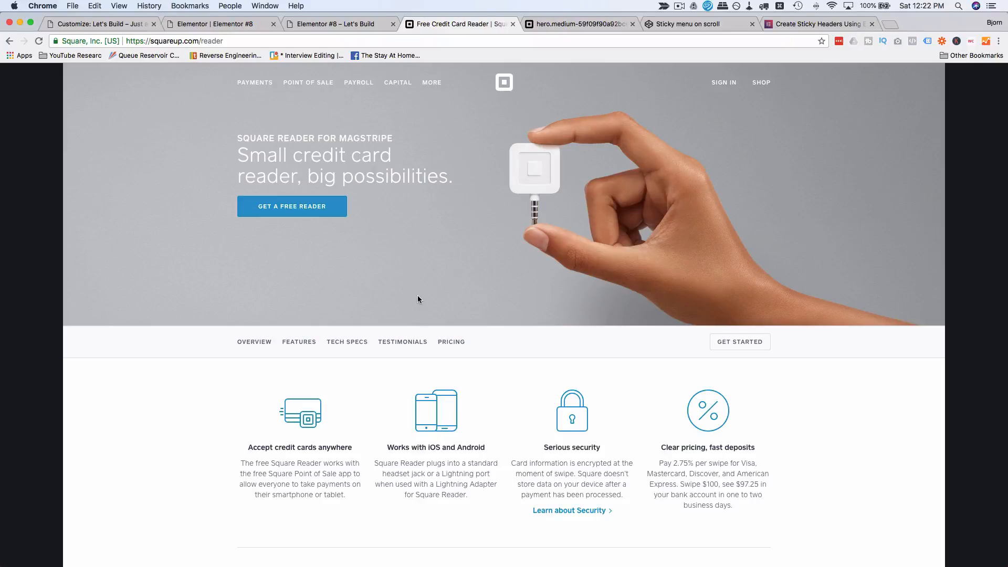
click(363, 27)
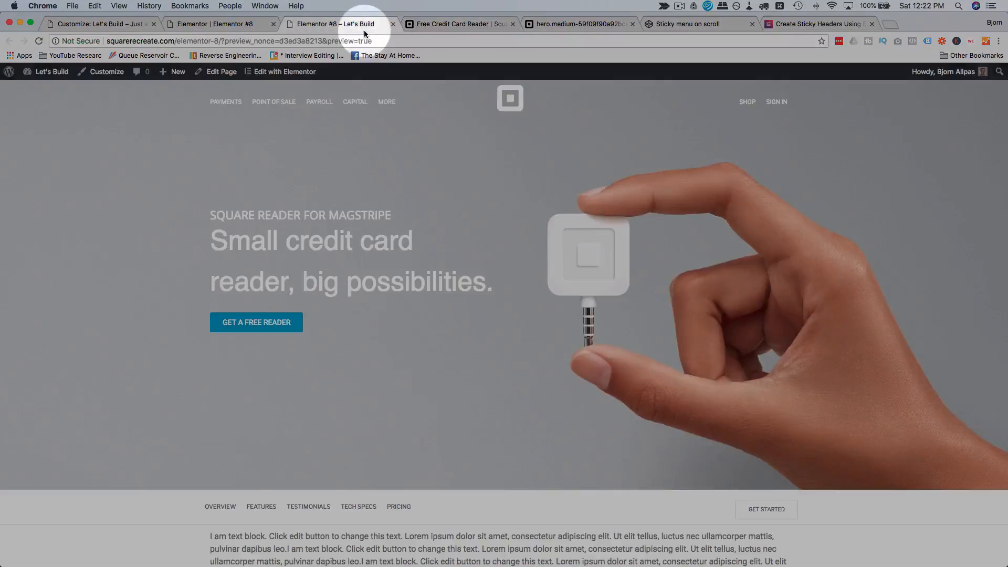
scroll(480, 193, down, 2)
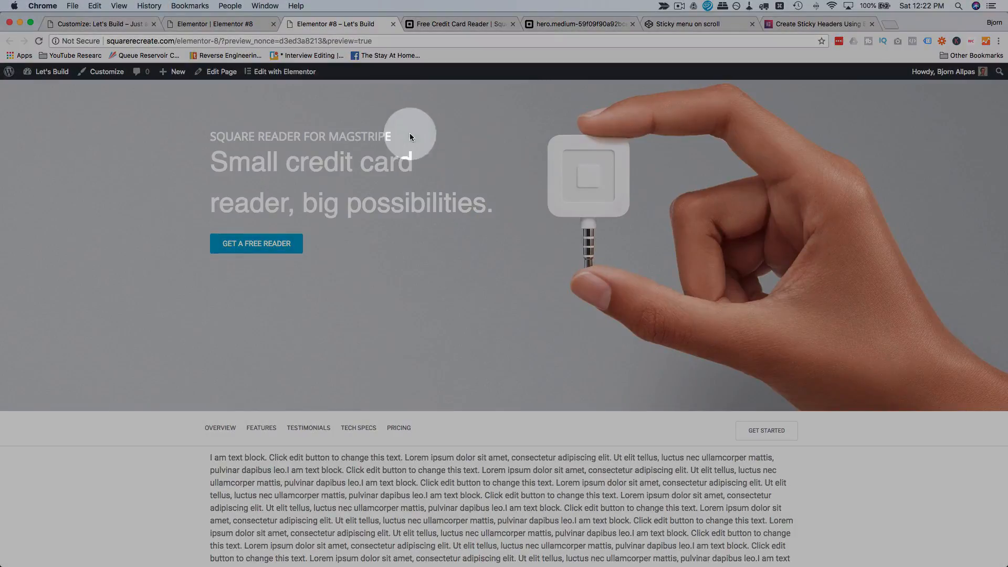
Open the advanced settings of the top navigation section in the editor and recheck the page preview's scrolling.
click(226, 25)
click(583, 69)
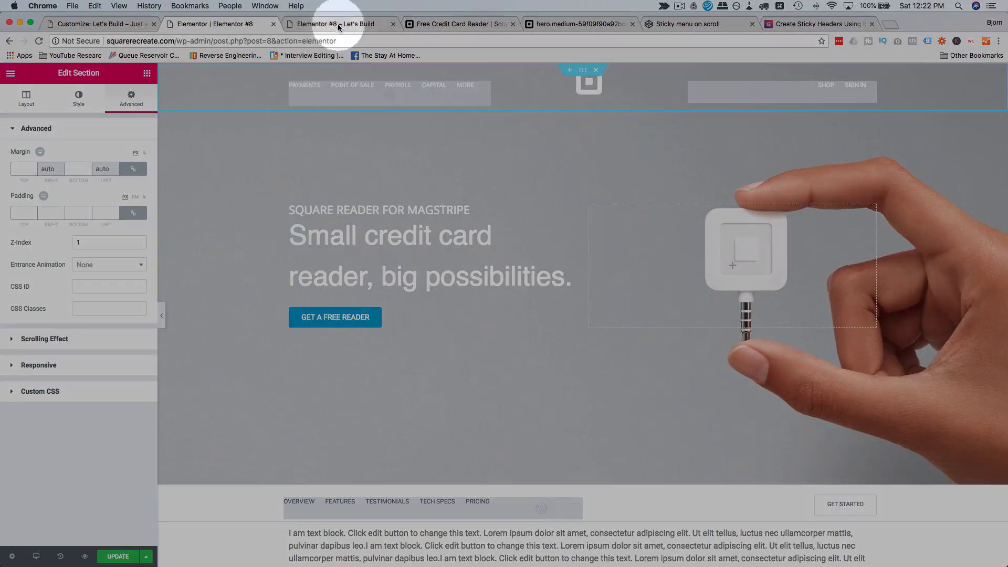
click(336, 24)
scroll(148, 147, down, 3)
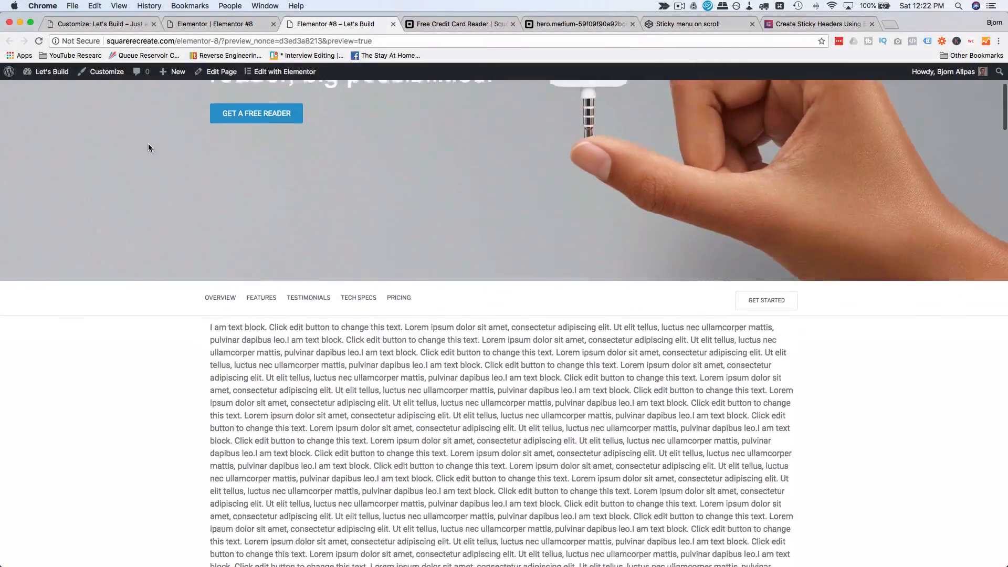
Inspect the hero section of the page preview and expand its section element in the page's HTML.
scroll(148, 147, up, 3)
scroll(148, 147, down, 2)
scroll(148, 144, up, 3)
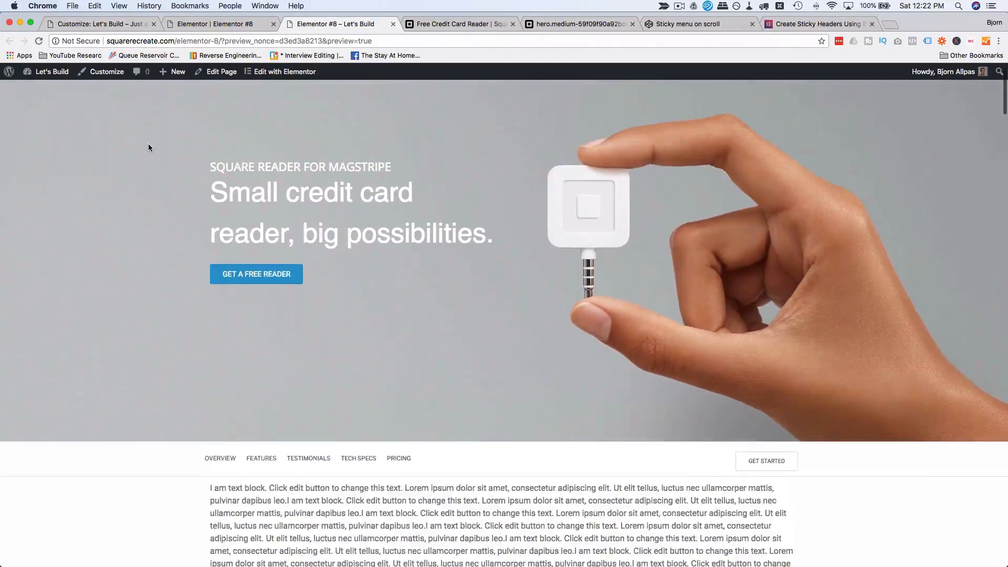
click(148, 143)
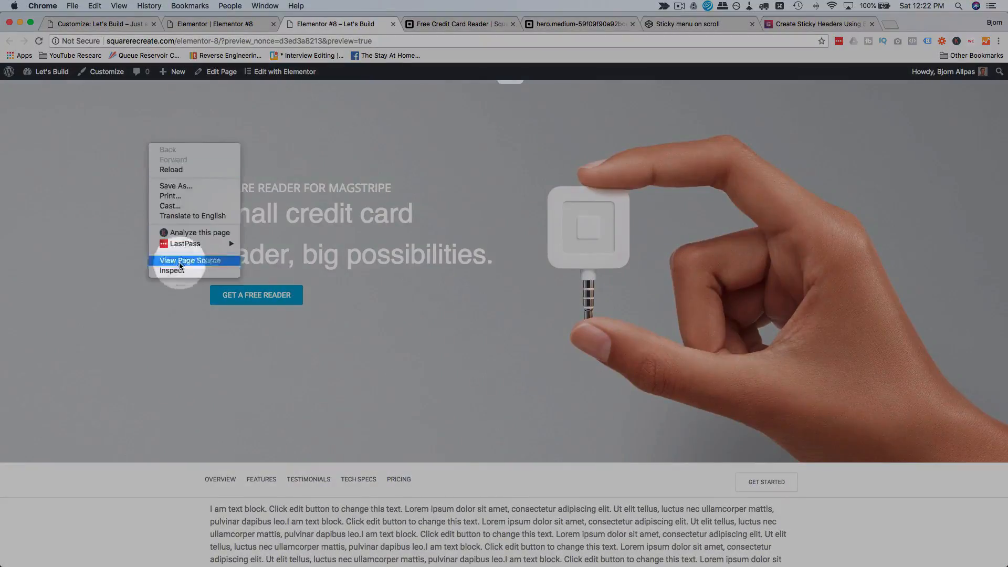
click(177, 271)
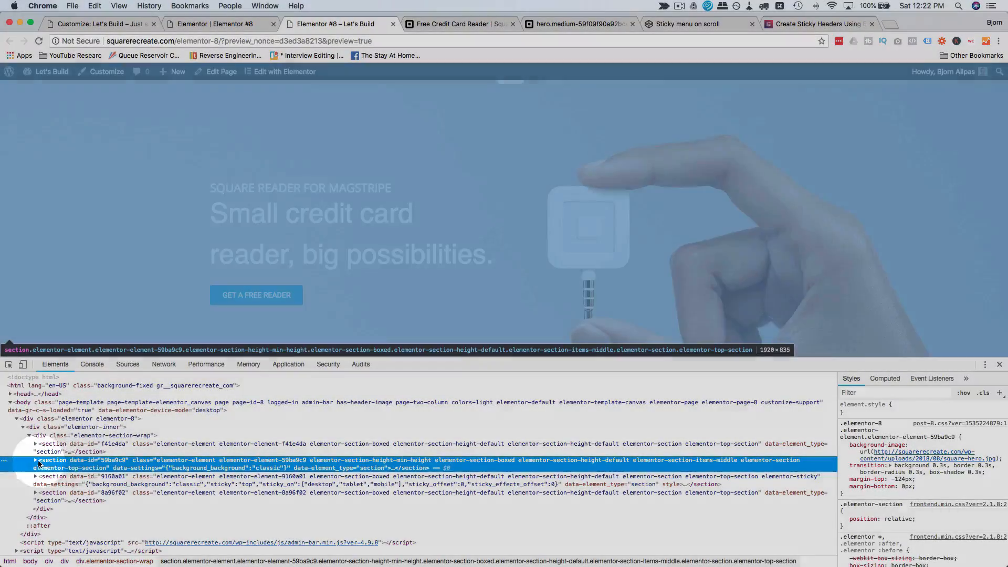
click(36, 460)
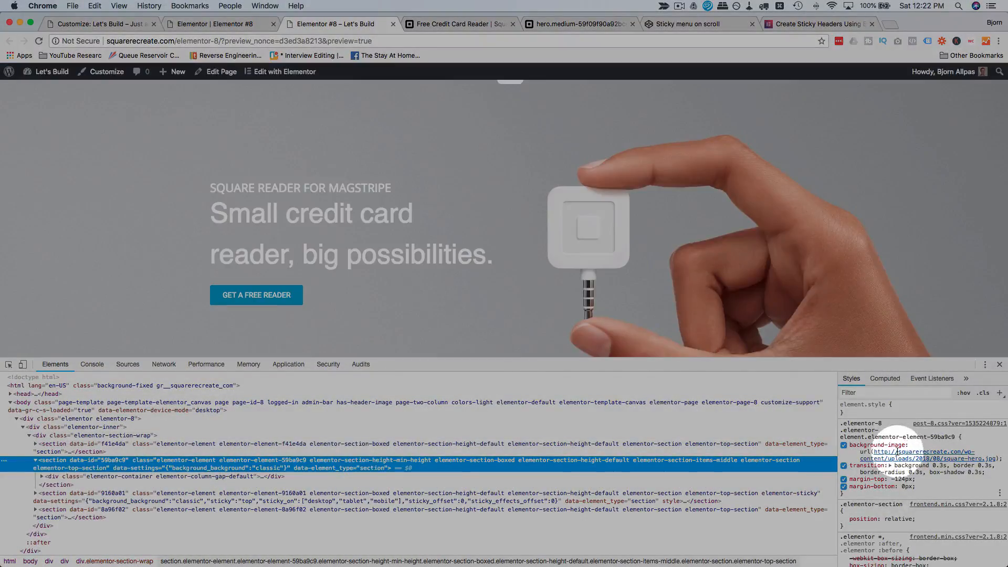
Copy the hero section's full CSS selector, .elementor-8 .elementor-element.elementor-element-59ba9c9, from the inspected styles.
click(937, 437)
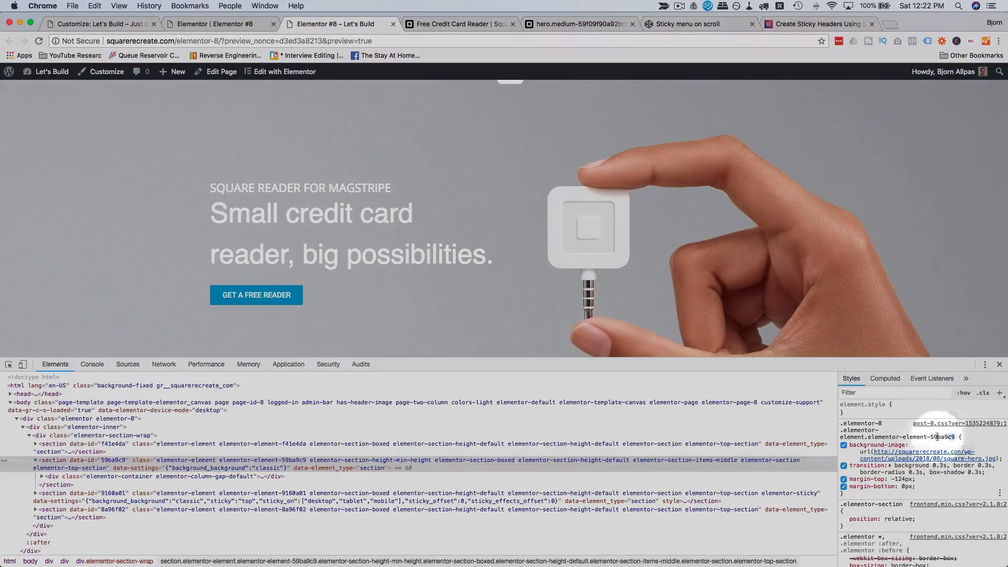
drag(937, 437, 841, 425)
key(Return)
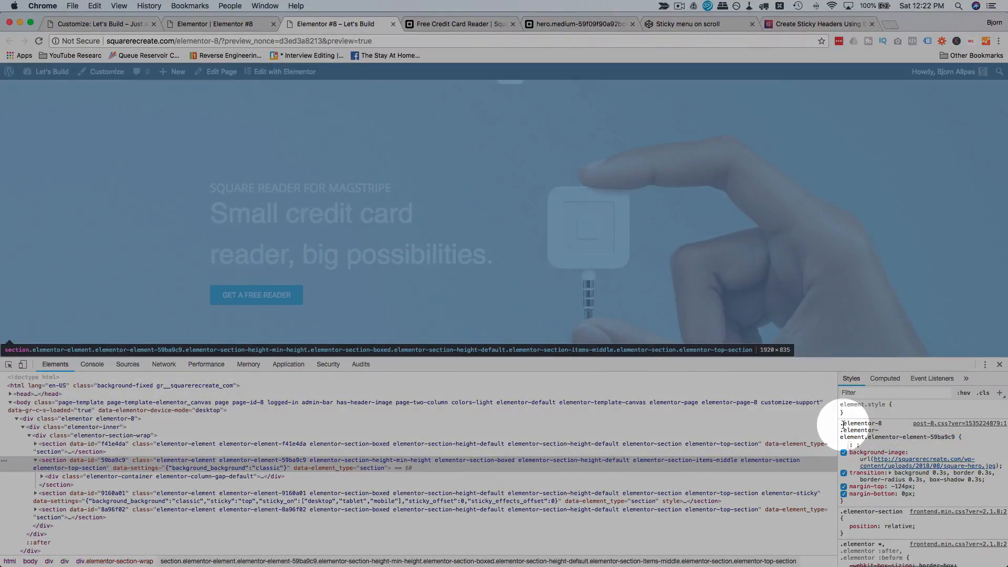
click(843, 424)
key(super+c)
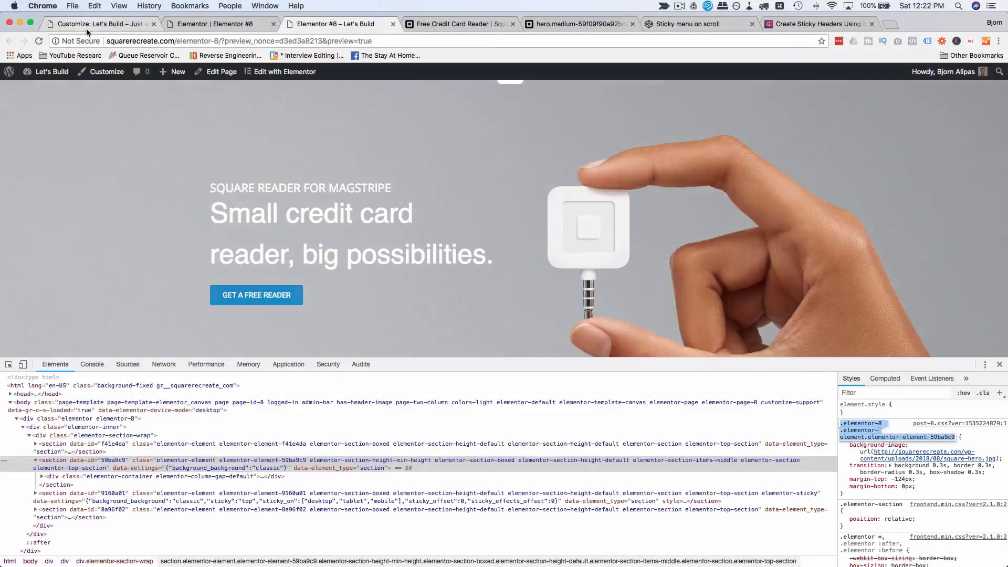
Add a rule for the copied hero selector with background-attachment:fixed; to the Customizer's Additional CSS and publish it.
click(86, 28)
click(115, 423)
key(super+v)
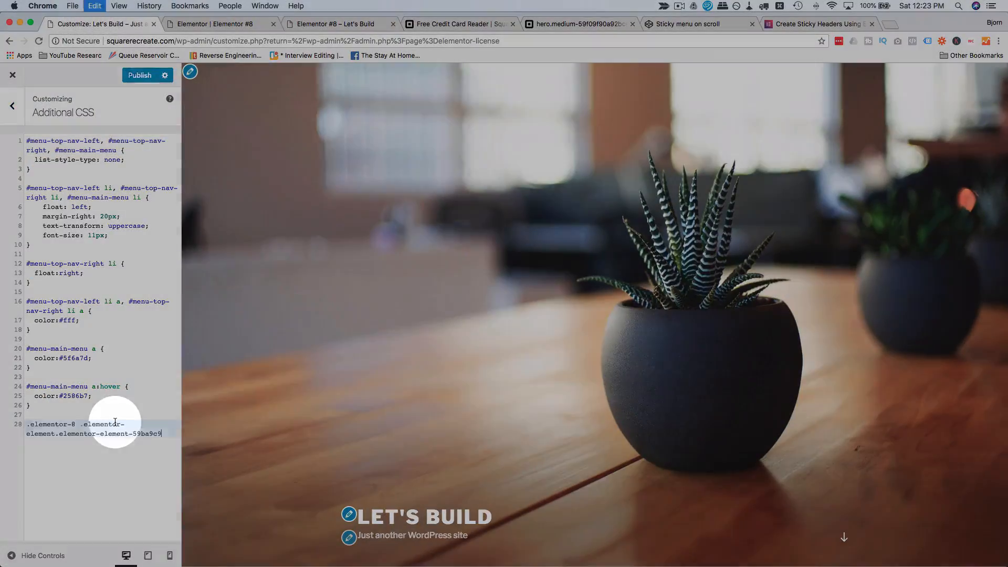
text({)
key(Return)
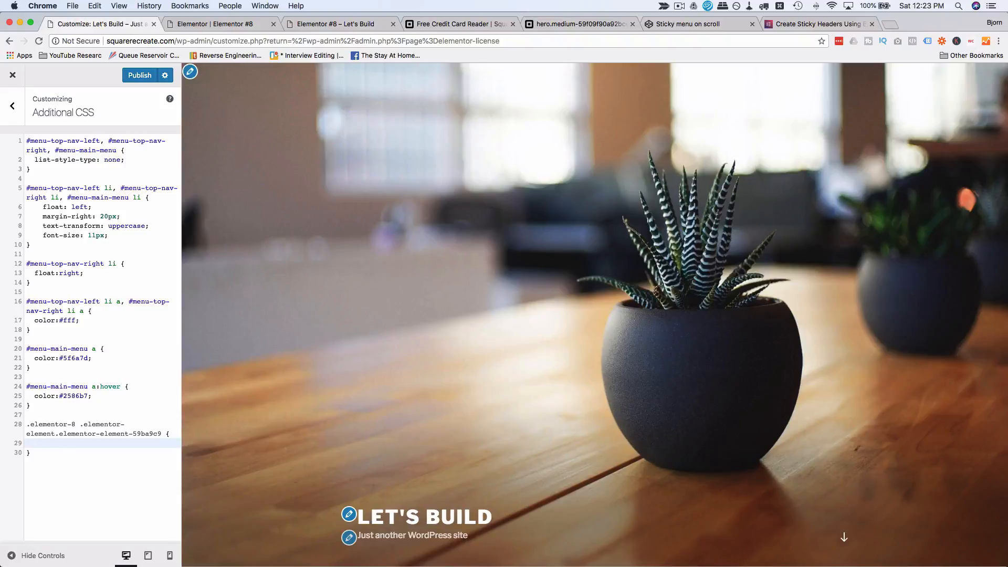
text(backgrou)
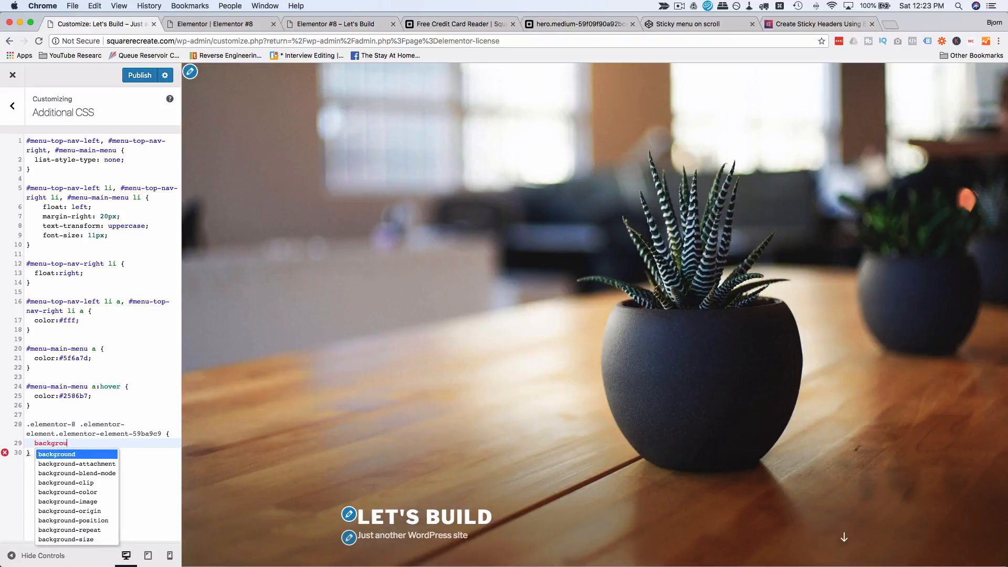
text(nd-)
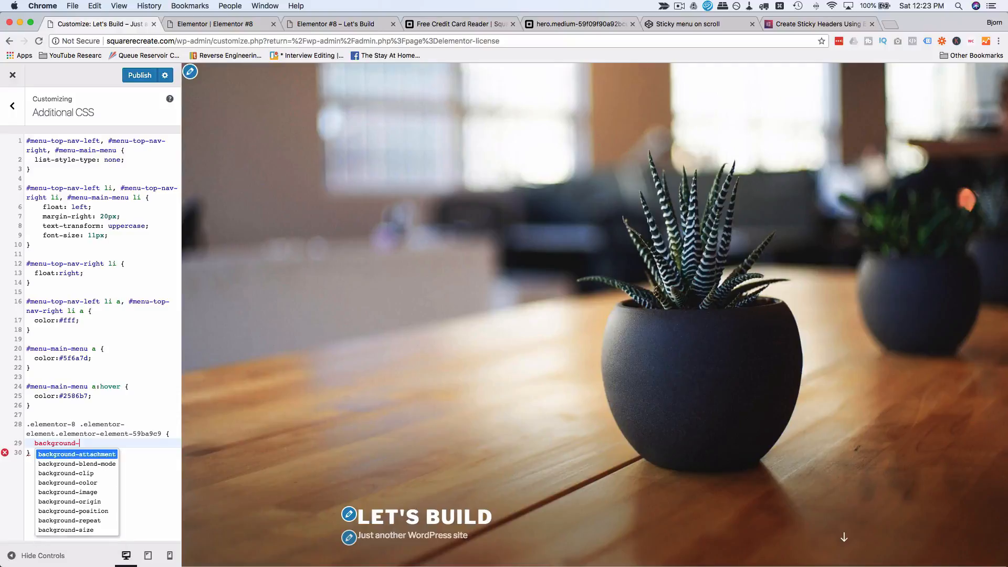
text(attachment:fix)
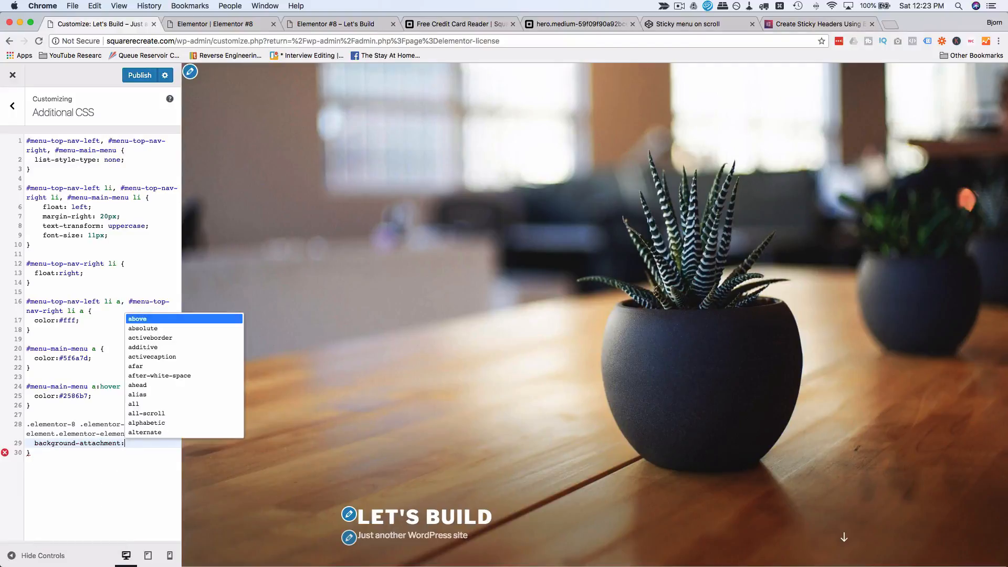
text(ed)
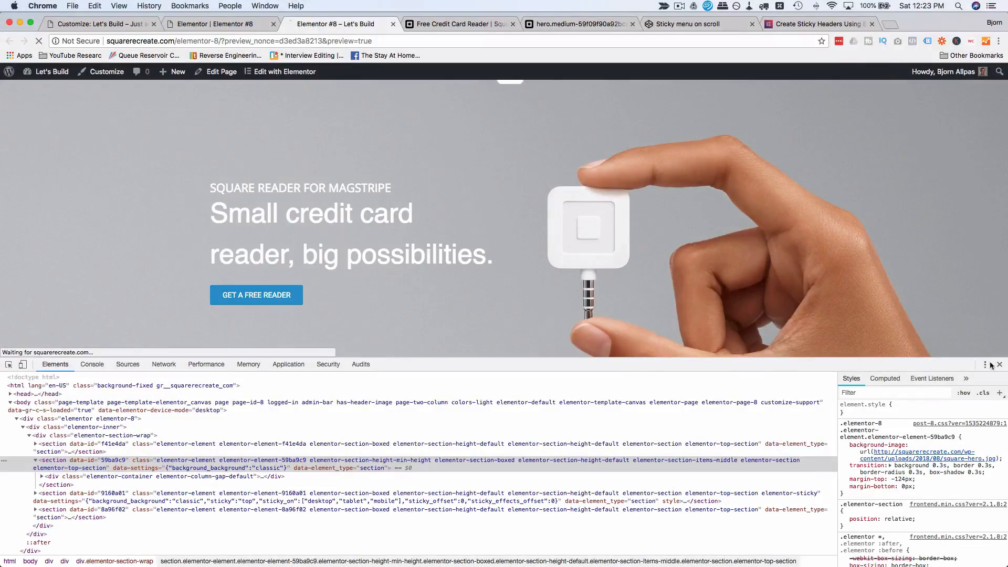
Close the inspector and test how the hero background and sticky menu behave while scrolling the reloaded preview.
click(999, 364)
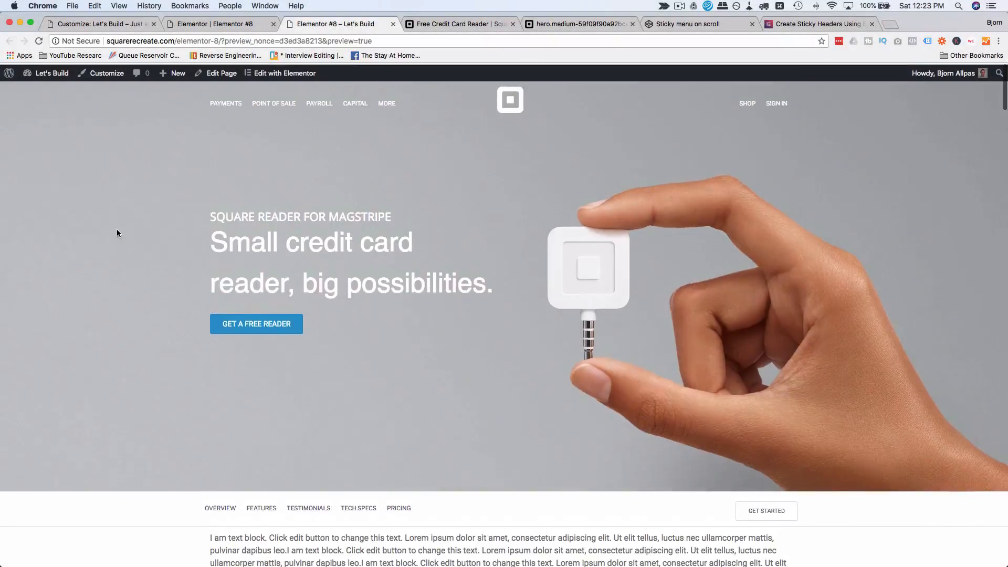
scroll(117, 230, down, 5)
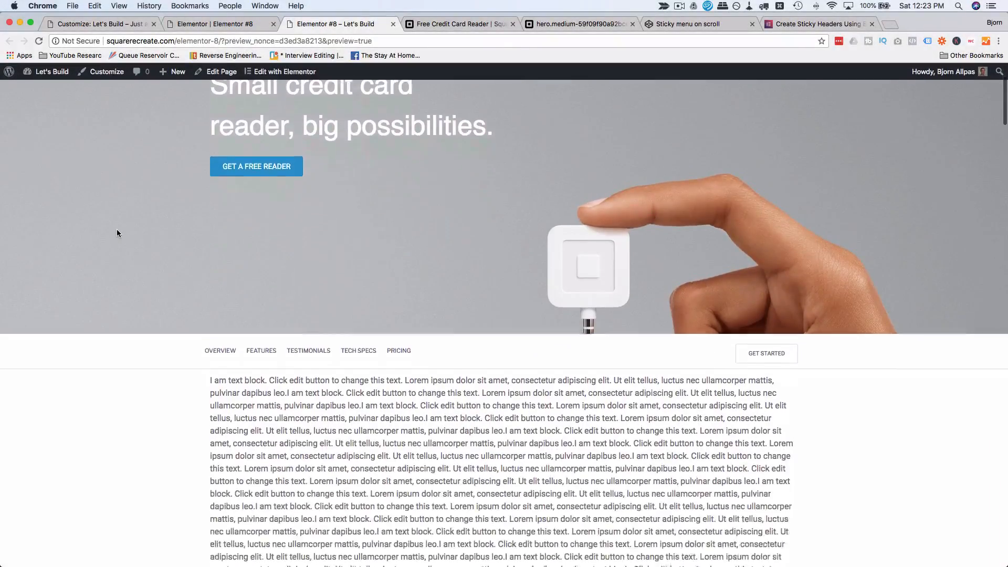
scroll(117, 231, up, 4)
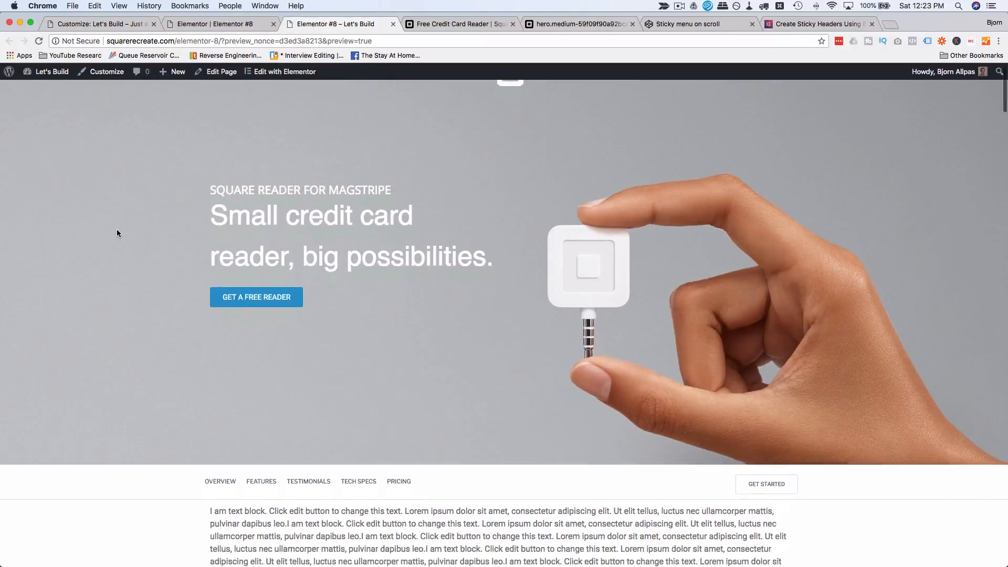
scroll(117, 231, down, 10)
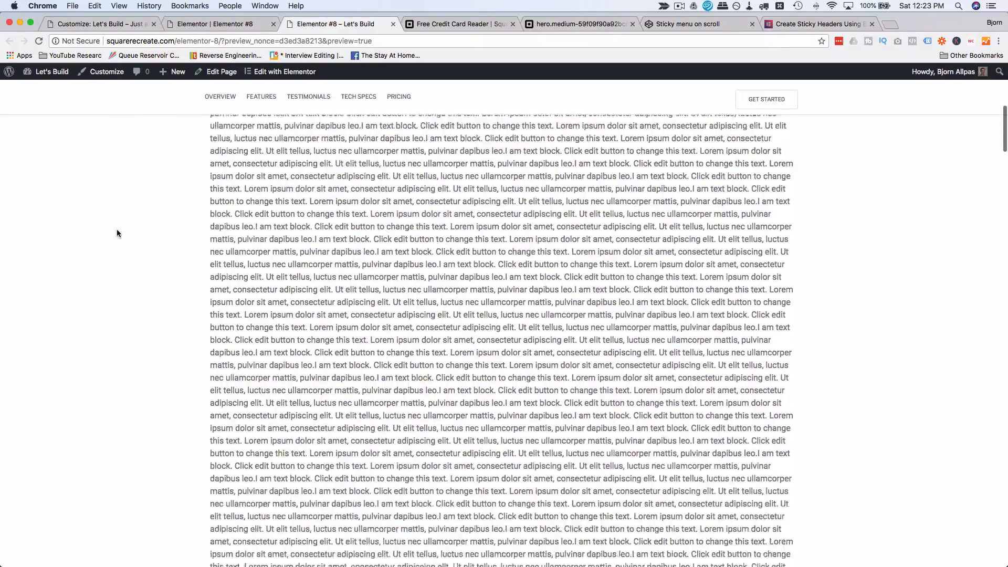
scroll(116, 230, up, 15)
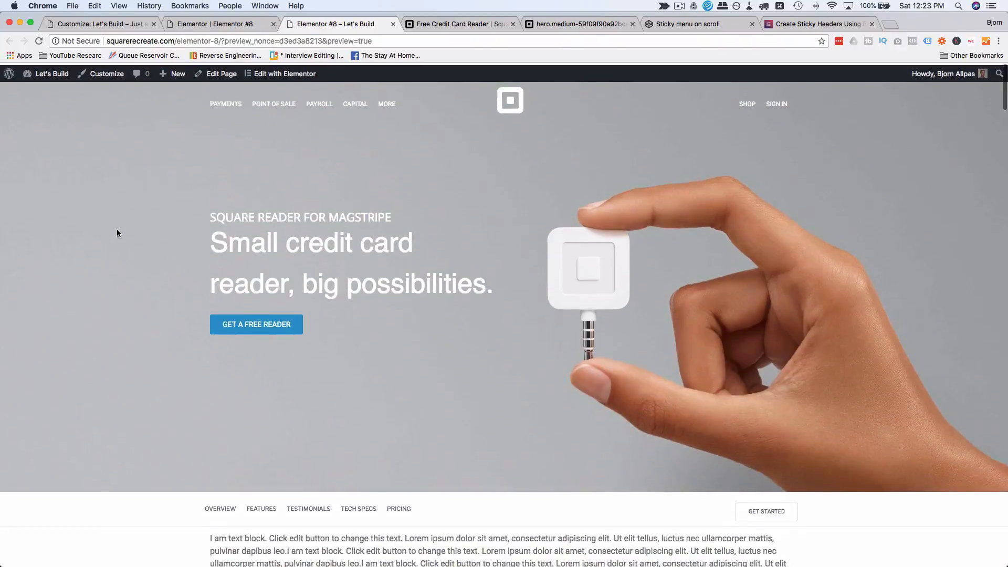
Review the background-attachment declaration in the Additional CSS and return to the page preview.
click(124, 23)
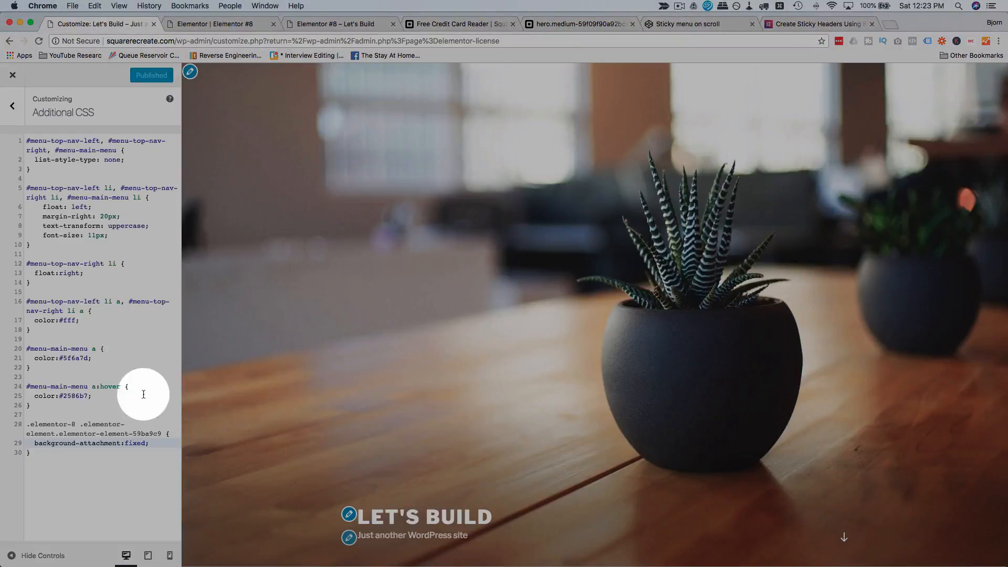
drag(149, 443, 43, 444)
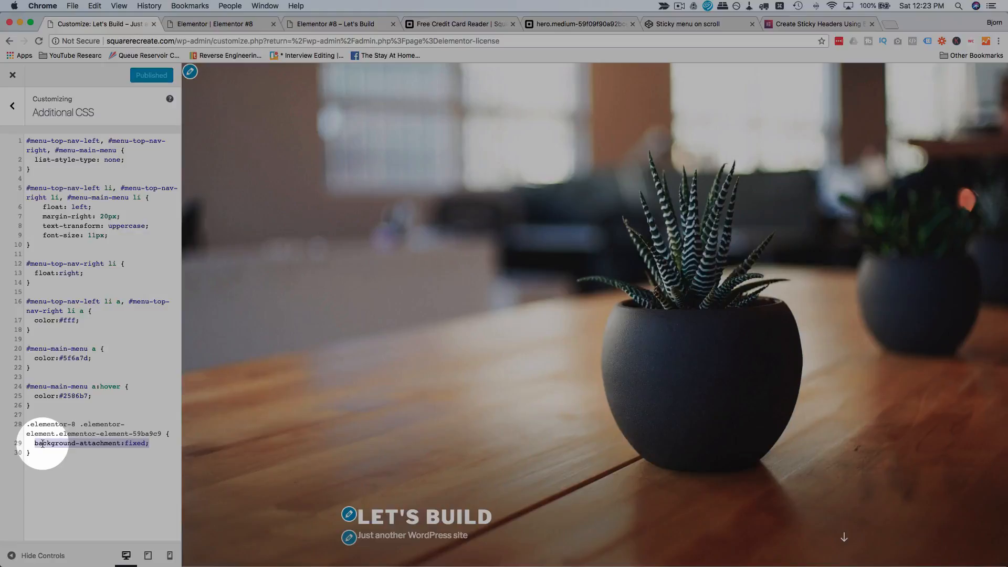
click(315, 23)
click(154, 360)
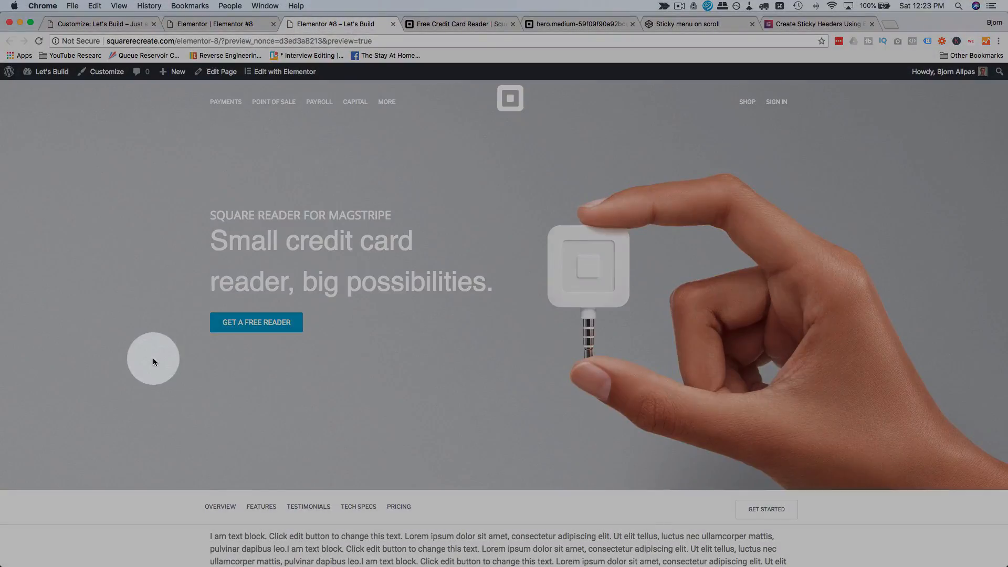
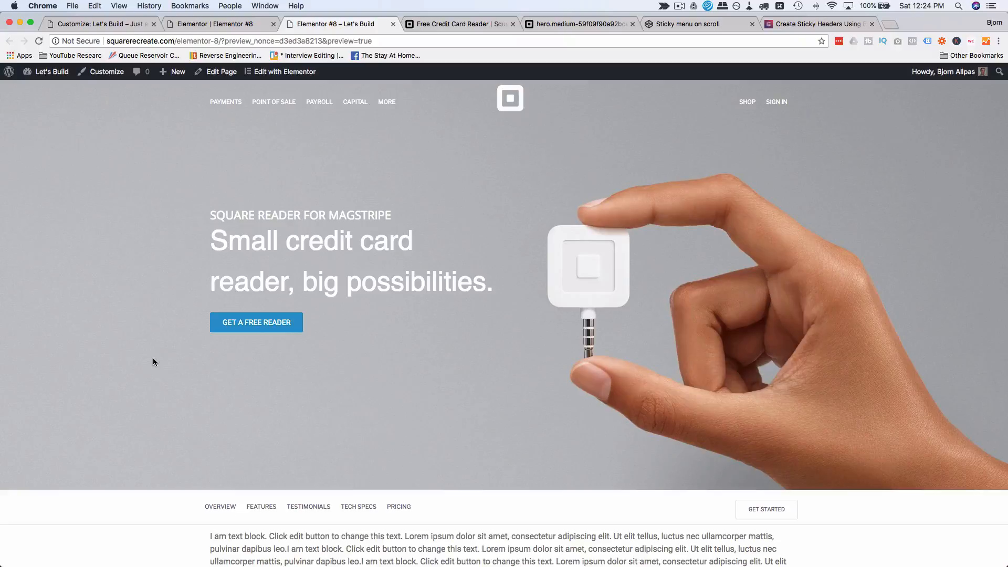
Check the fixed hero background and the secondary menu's sticky behavior once more in the page preview.
scroll(153, 361, down, 5)
click(367, 293)
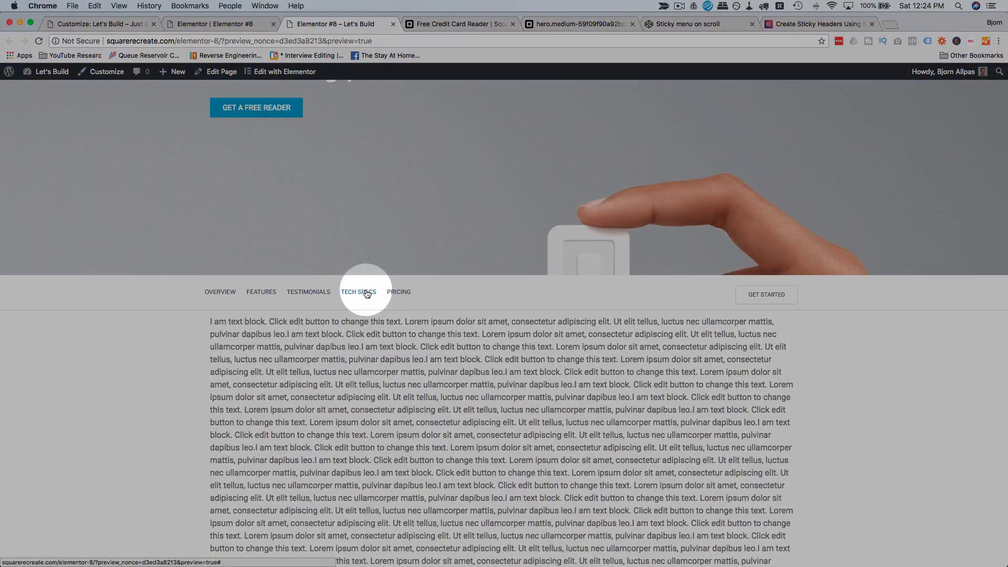
scroll(143, 369, down, 5)
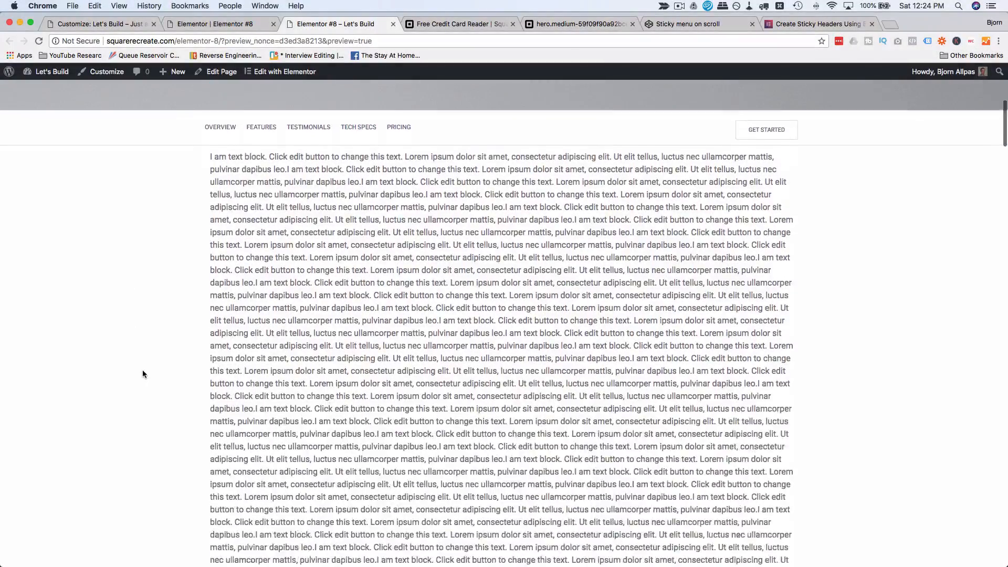
scroll(142, 370, up, 15)
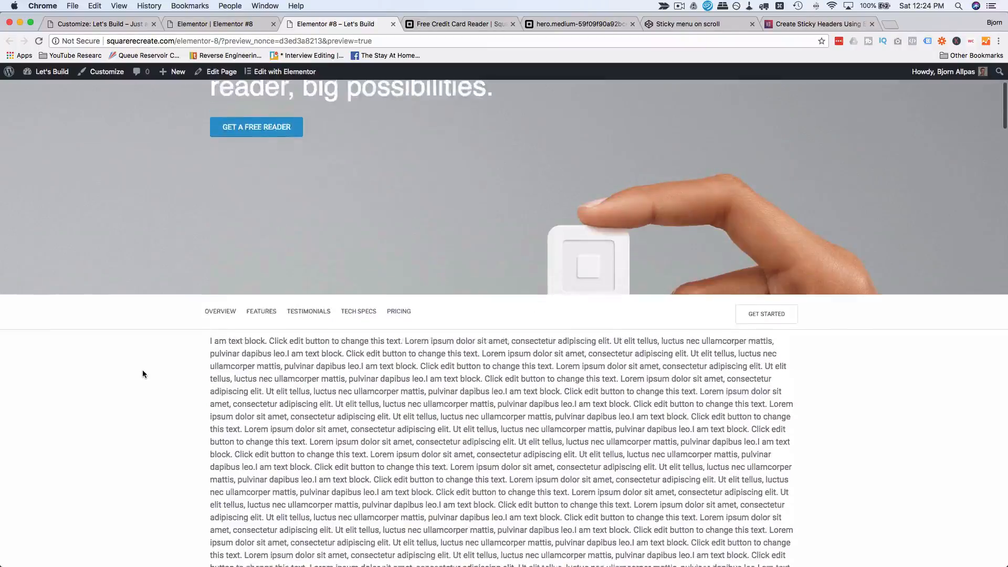